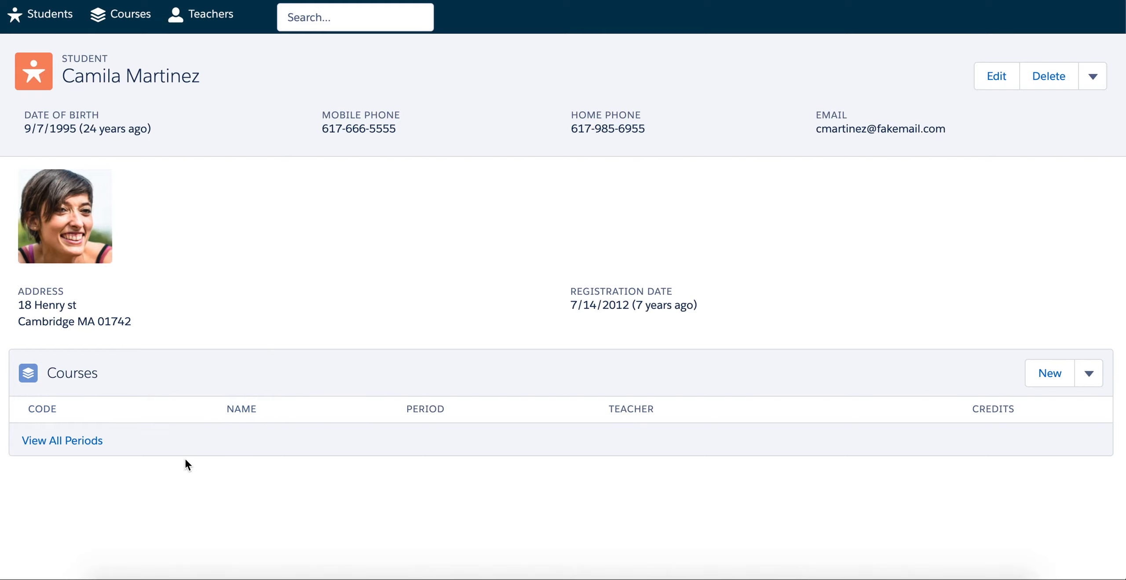
# Open the browser's network monitor and reopen the first record in the Students list to capture its requests
pyautogui.rightClick(323, 229)
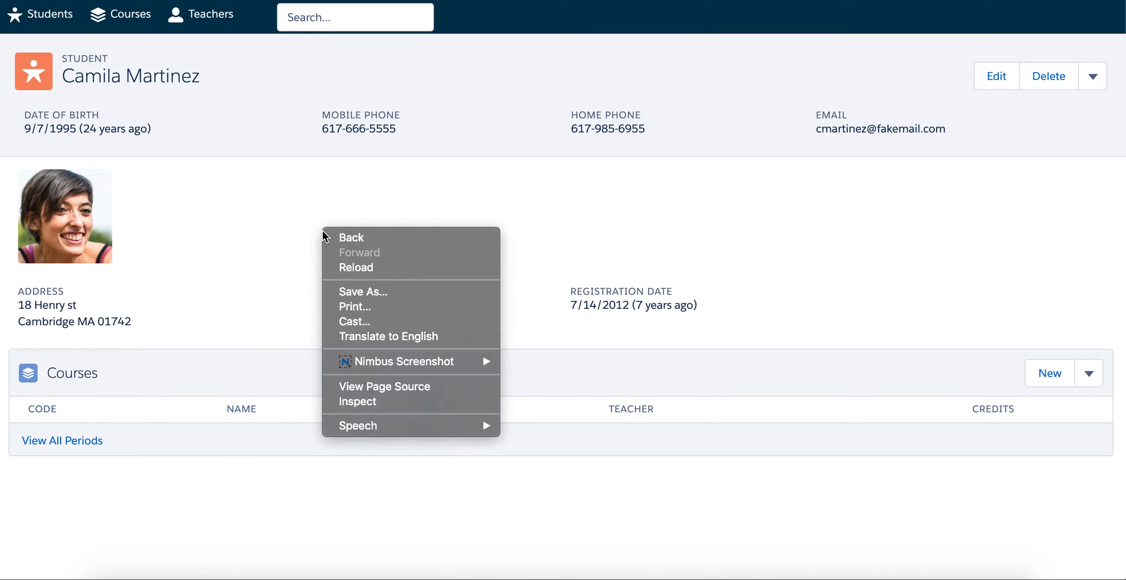
pyautogui.click(347, 402)
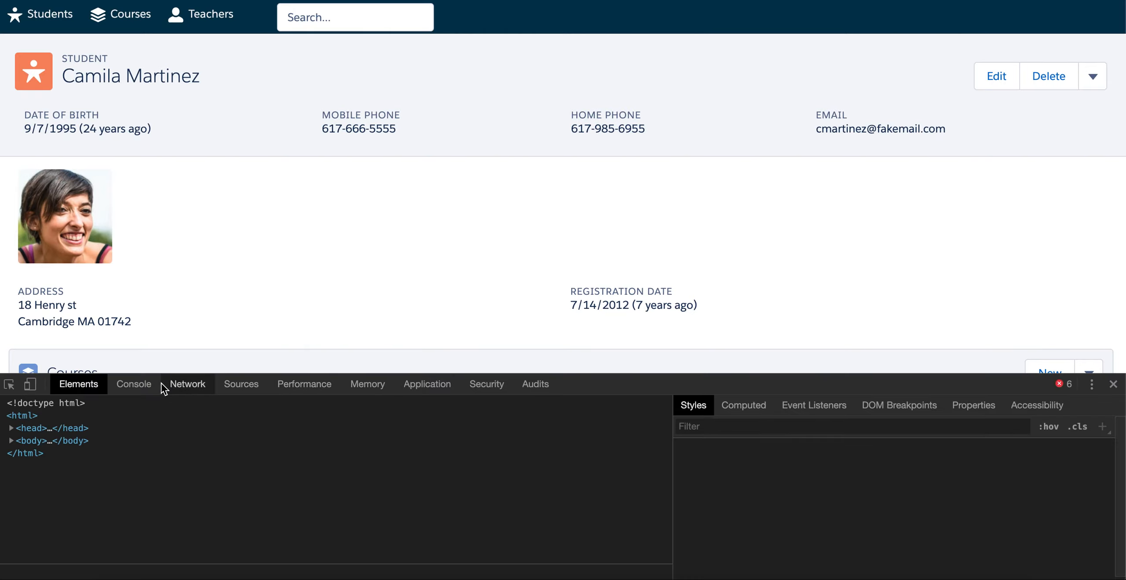
pyautogui.click(187, 386)
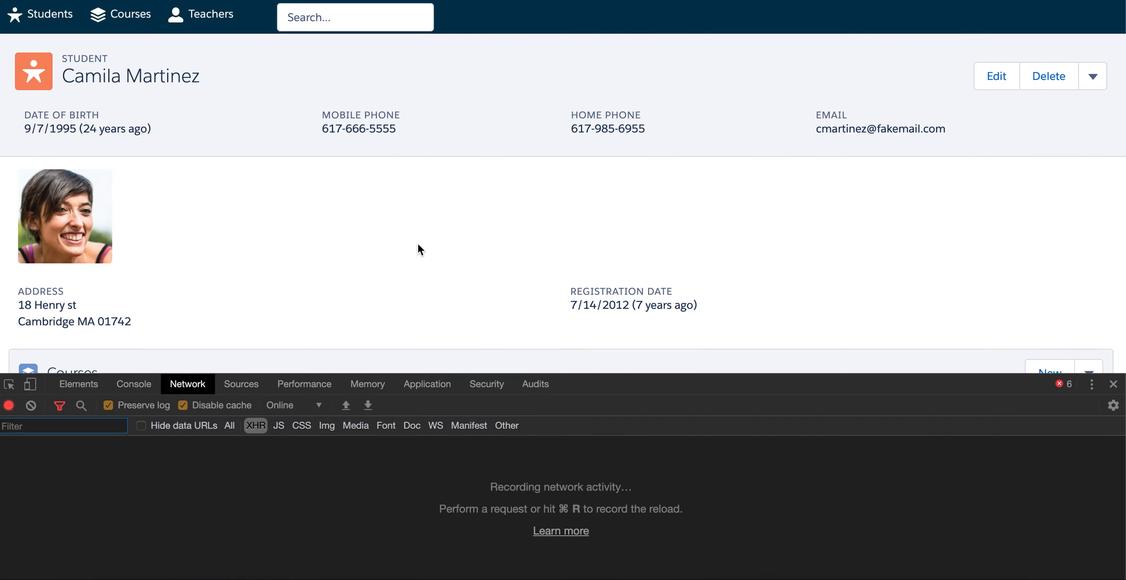
pyautogui.scroll(-3, 416, 243)
pyautogui.scroll(3, 213, 161)
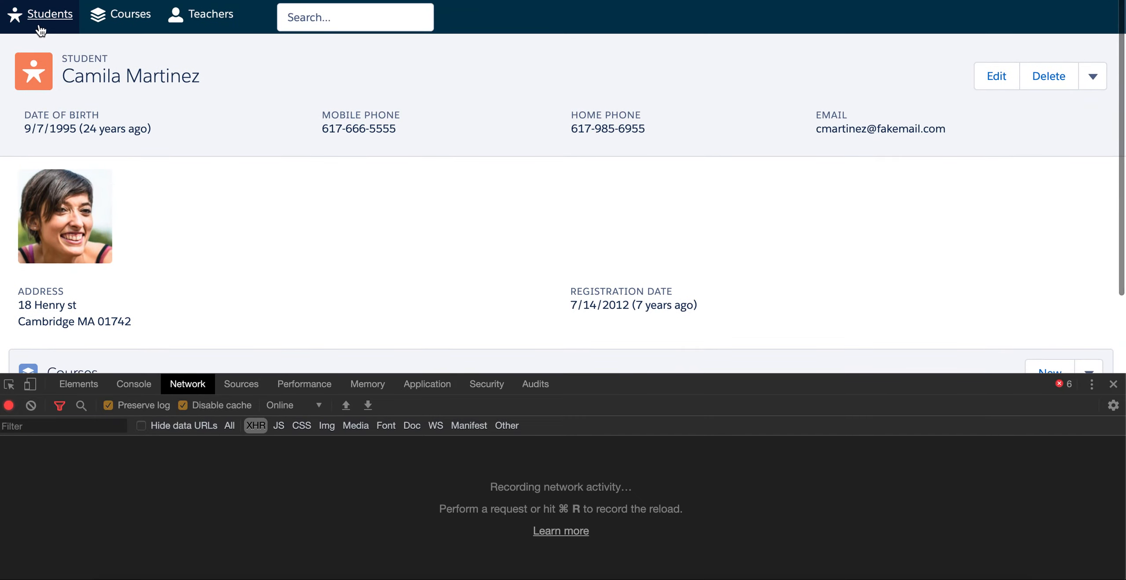
pyautogui.click(38, 28)
pyautogui.click(32, 160)
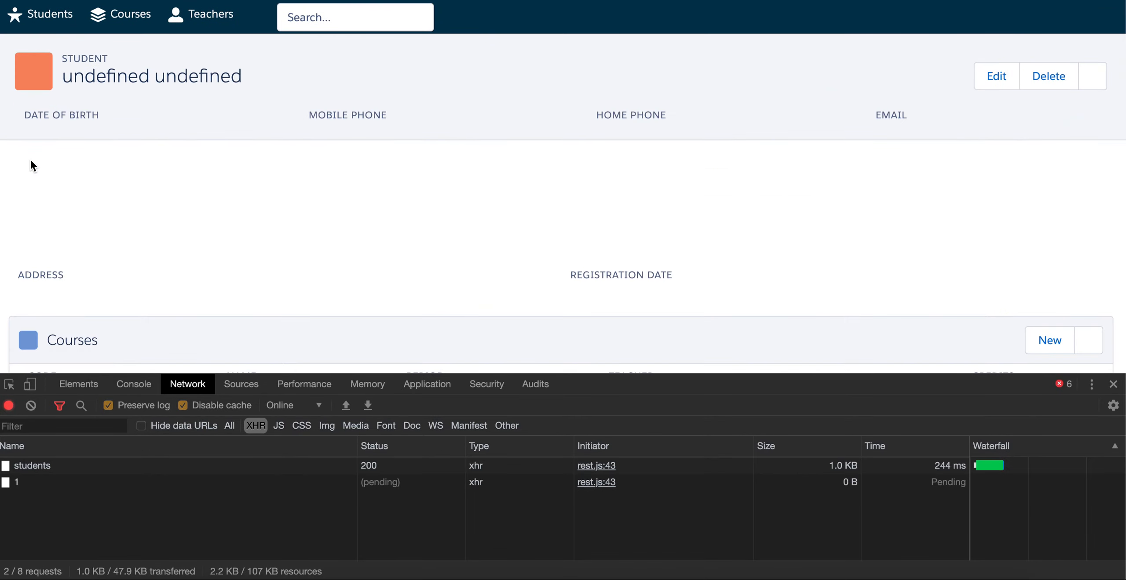
pyautogui.scroll(-2, 310, 237)
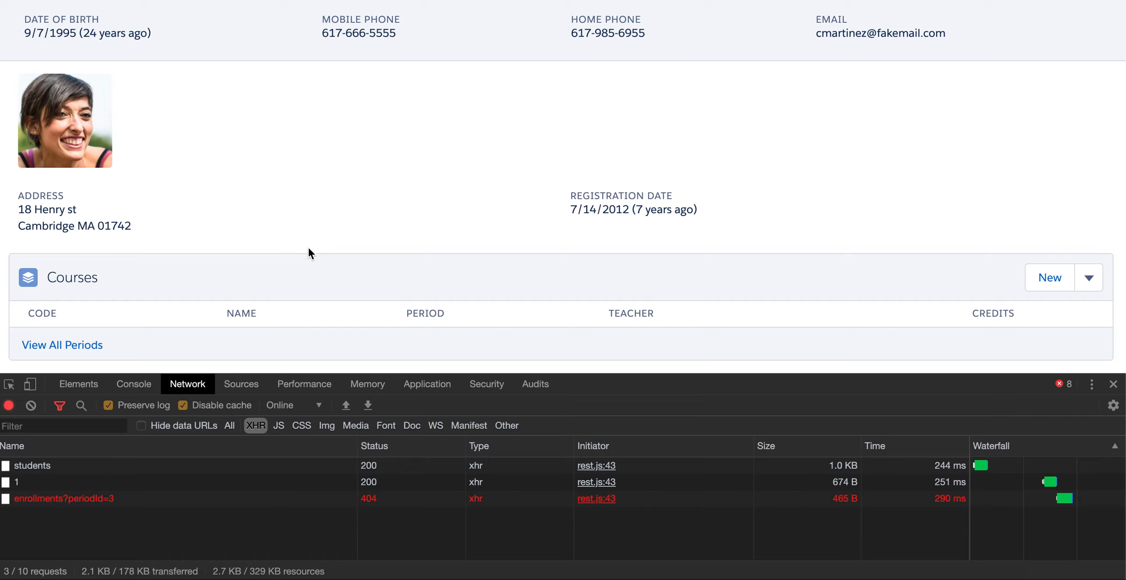
# Examine the URL and status code in the failed enrollments request's headers and close the developer tools
pyautogui.click(79, 500)
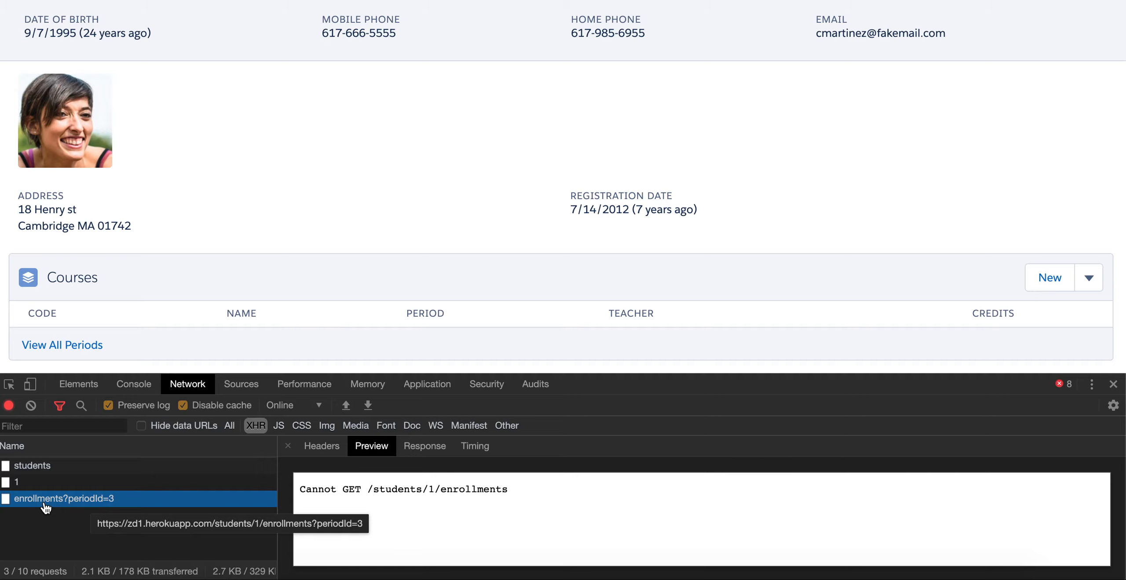
pyautogui.click(320, 449)
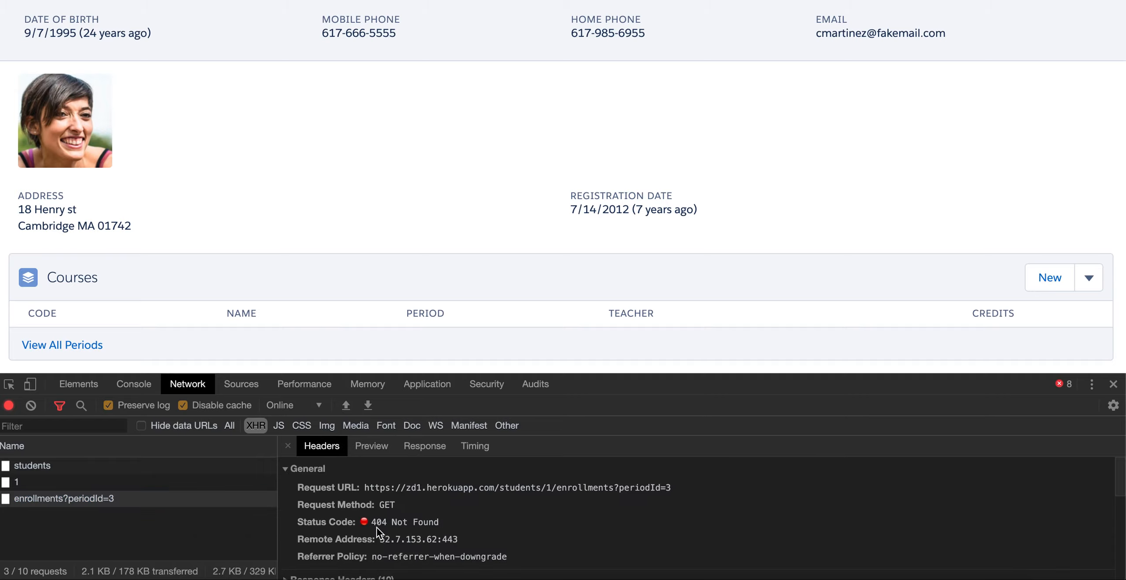
pyautogui.moveTo(299, 522); pyautogui.dragTo(420, 524)
pyautogui.click(453, 527)
pyautogui.click(1113, 384)
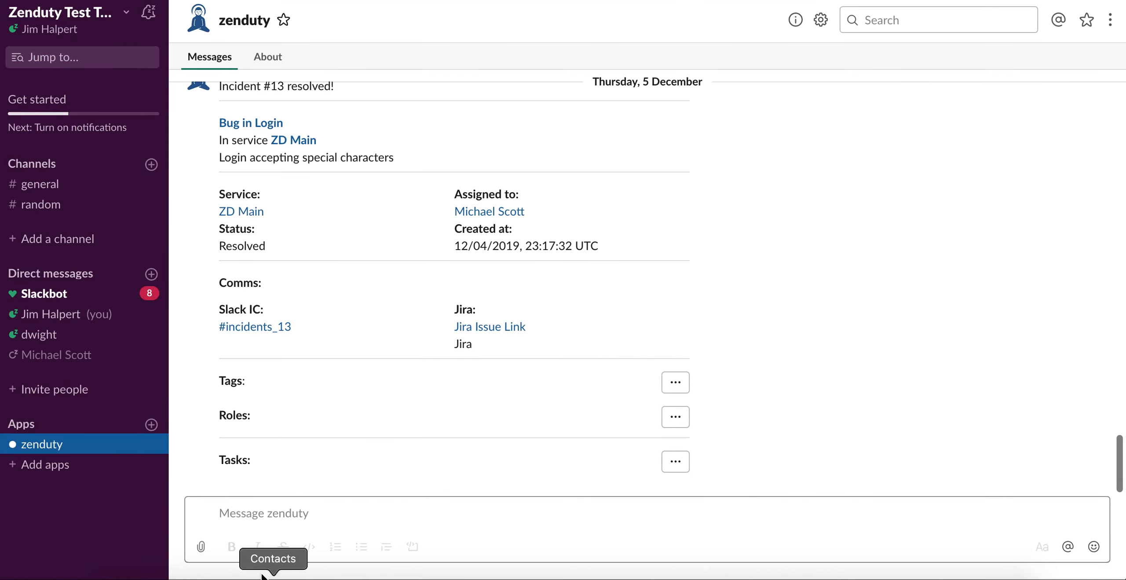
# Switch to Slack and run "/zenduty create" in the zenduty app conversation to start a new incident
pyautogui.click(242, 502)
pyautogui.write('/zenduty')
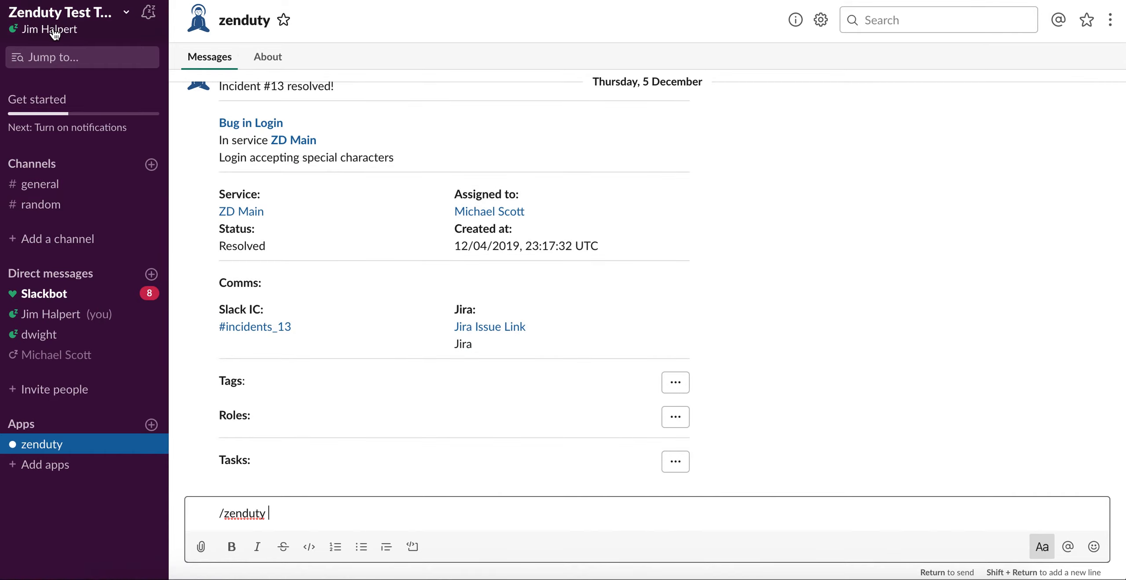
pyautogui.write('create')
pyautogui.press('Return')
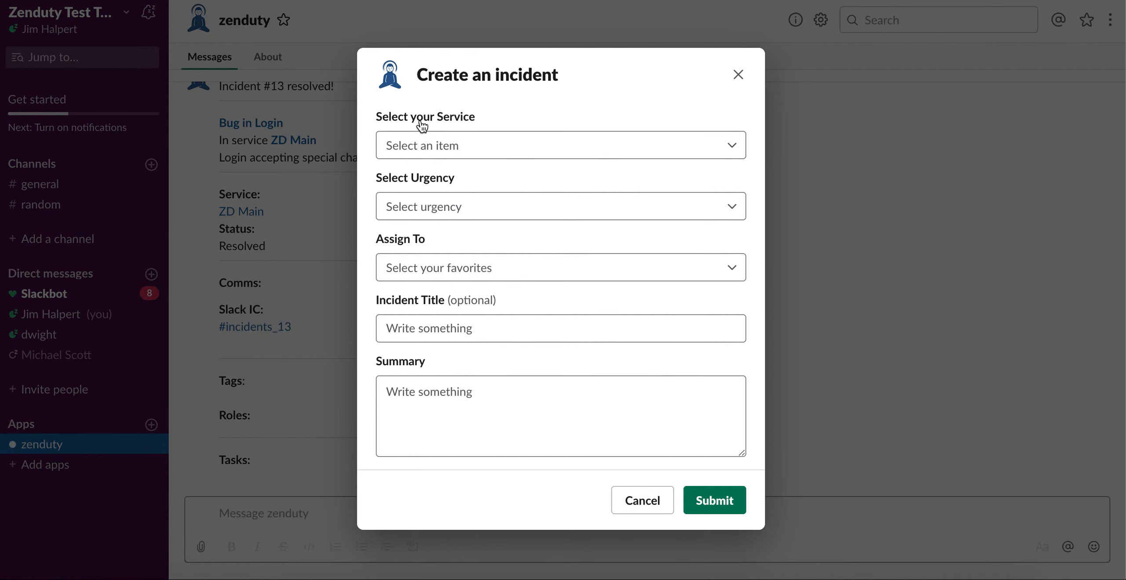
# Set the new incident's service to ZD Prod and its urgency to High
pyautogui.click(404, 143)
pyautogui.click(409, 178)
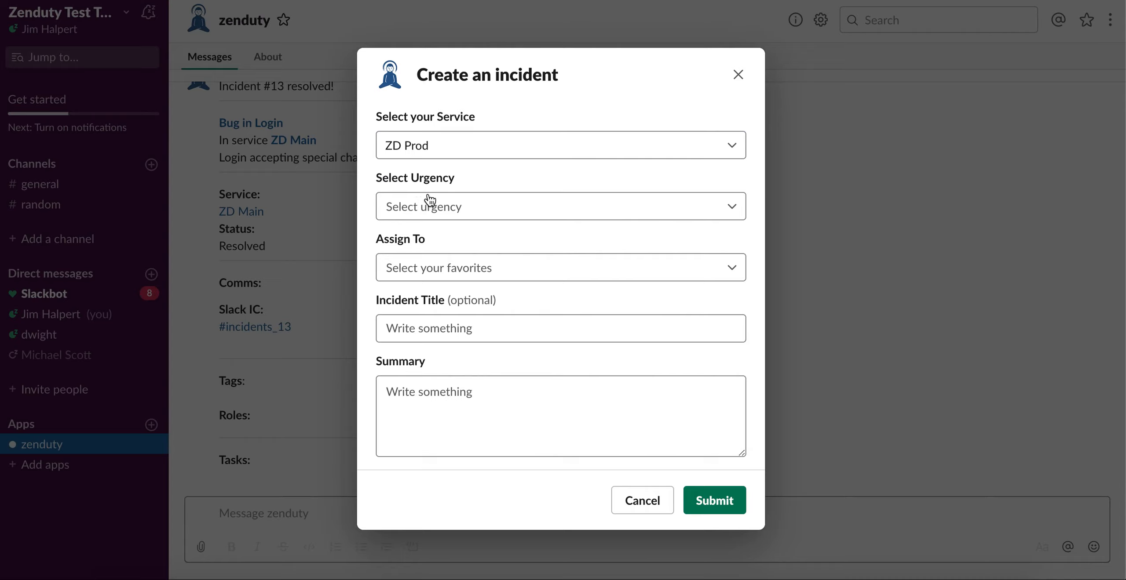
pyautogui.click(456, 208)
pyautogui.click(420, 242)
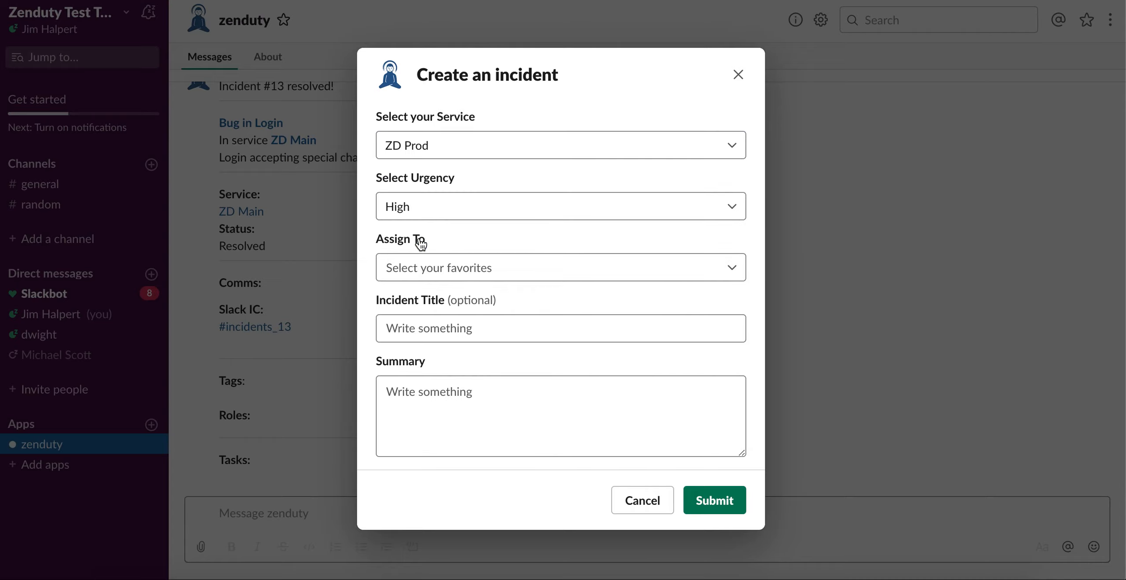
# Assign the incident to the second individual user in the assignee options
pyautogui.click(420, 269)
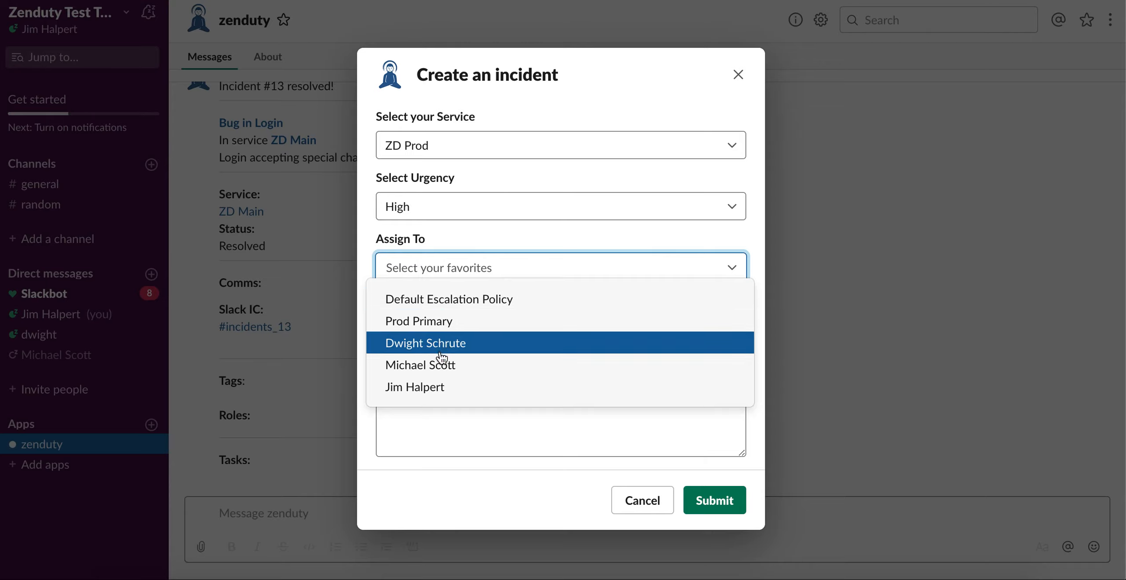
pyautogui.click(439, 365)
pyautogui.click(438, 268)
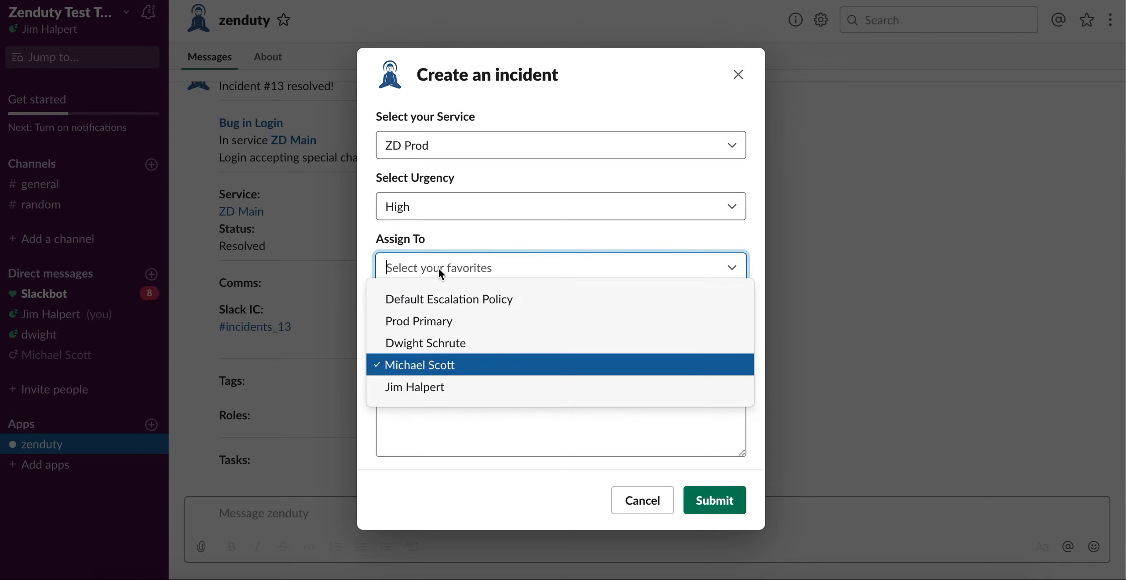
pyautogui.click(437, 365)
# Enter "Student courses not loading. 404 error" as the incident title and go to the summary
pyautogui.click(436, 329)
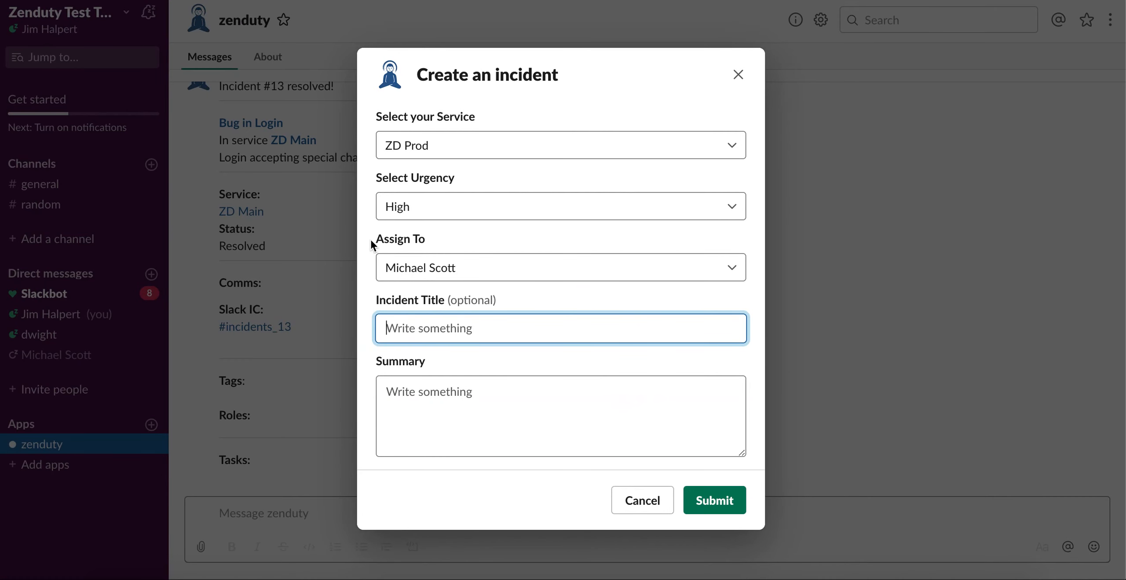
pyautogui.write('Student ')
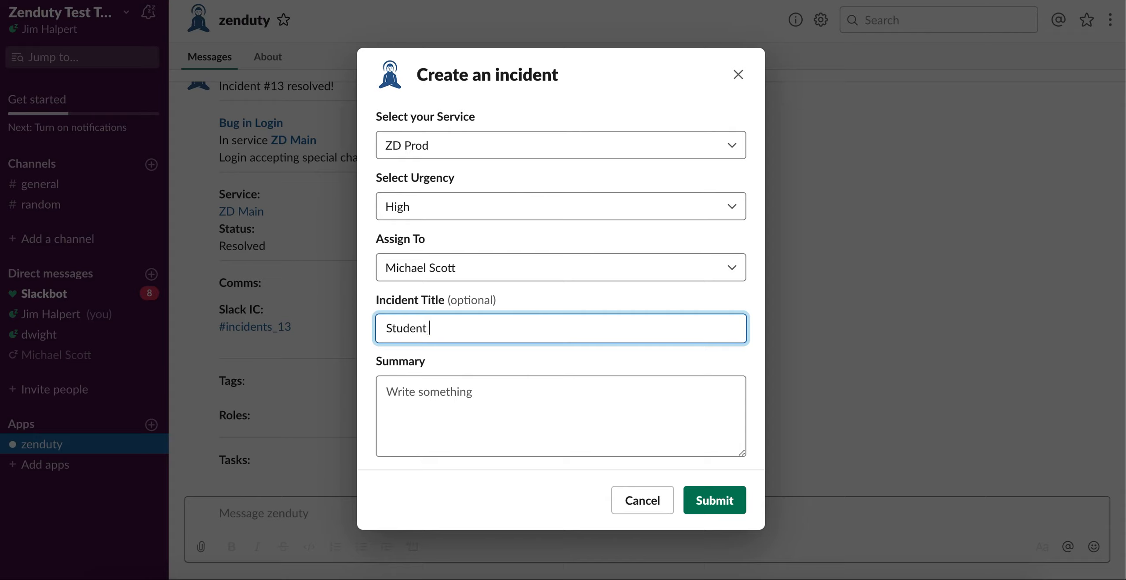
pyautogui.write('courses not beeing loa')
pyautogui.press('BackSpace')
pyautogui.press('BackSpace')
pyautogui.press('BackSpace')
pyautogui.write('ding')
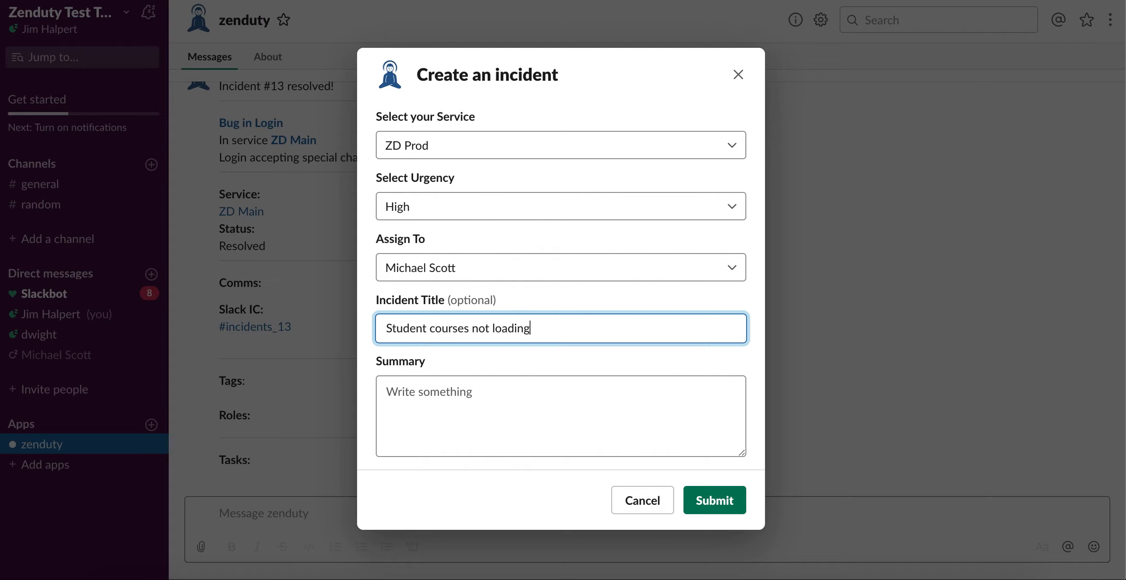
pyautogui.write('. 404 error')
pyautogui.hotkey('ctrl', 'a')
pyautogui.click(446, 411)
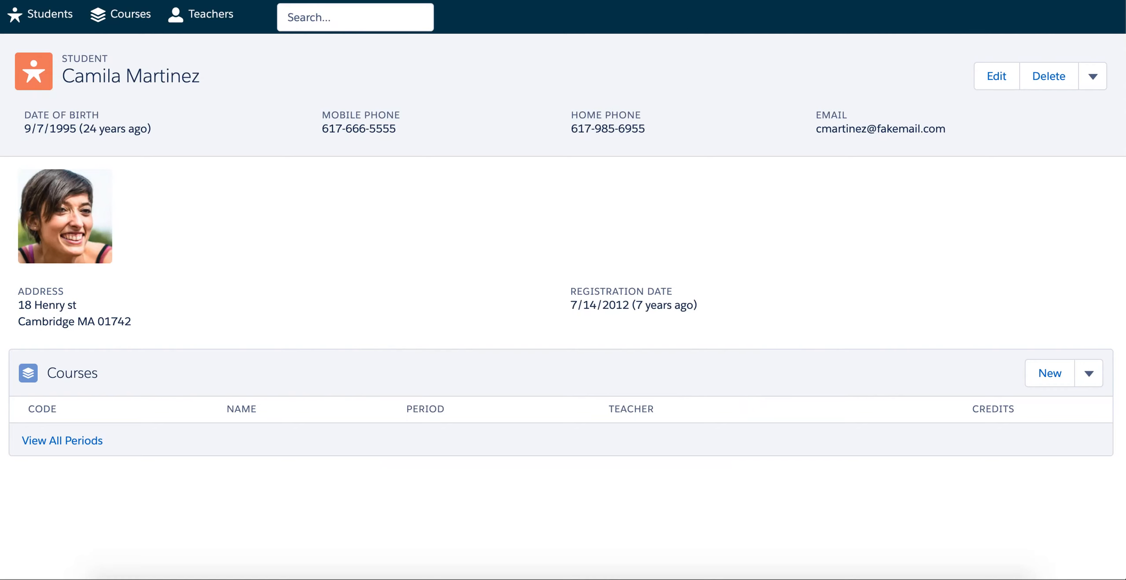
# Switch to the browser's student app and capture network requests while opening the second student's record from the Students list
pyautogui.rightClick(273, 138)
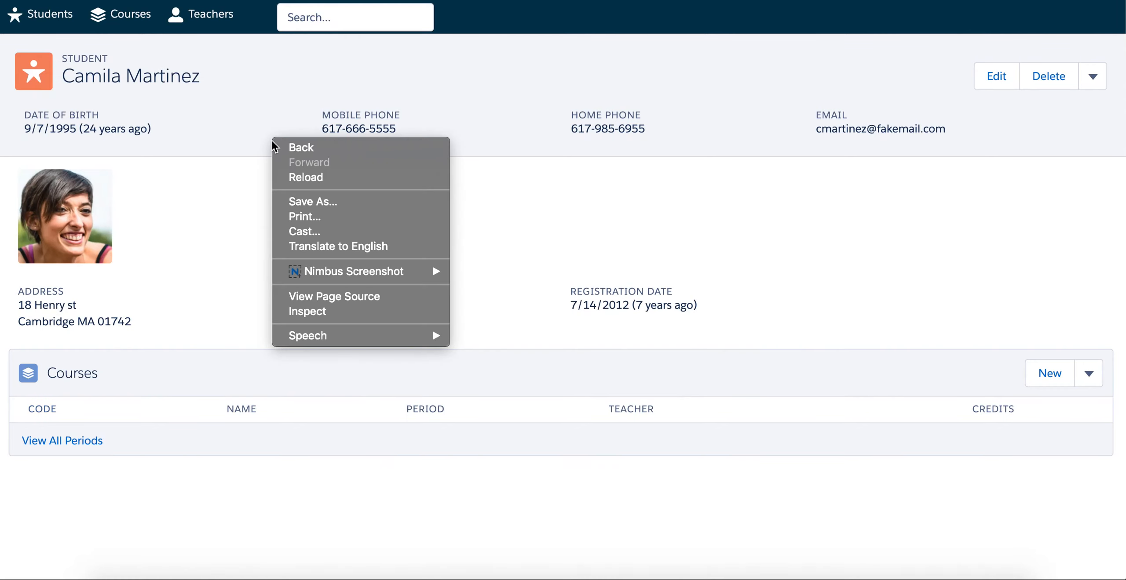
pyautogui.click(303, 314)
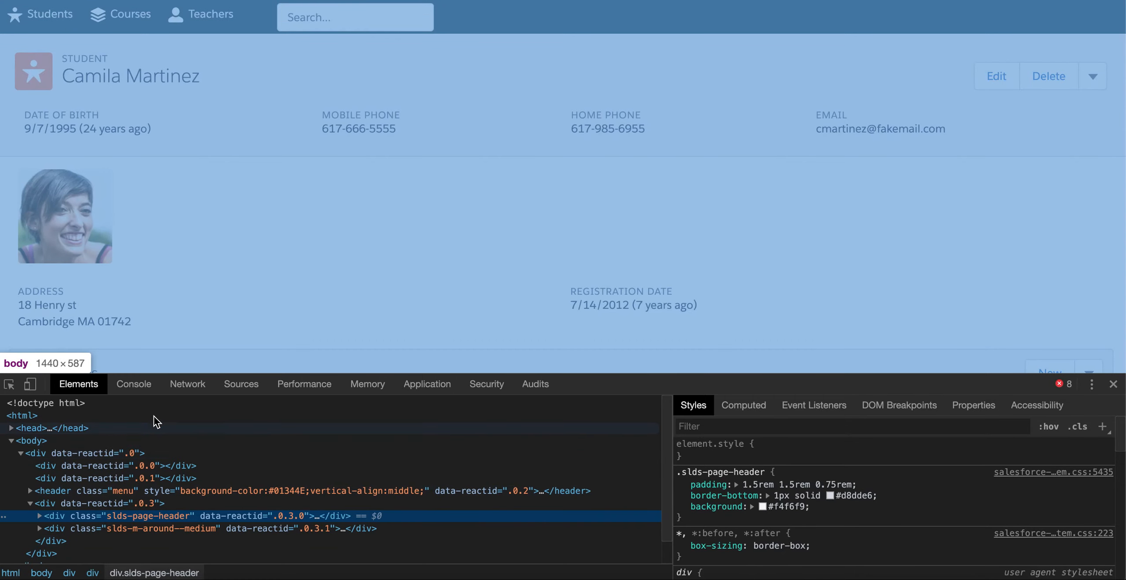
pyautogui.click(134, 387)
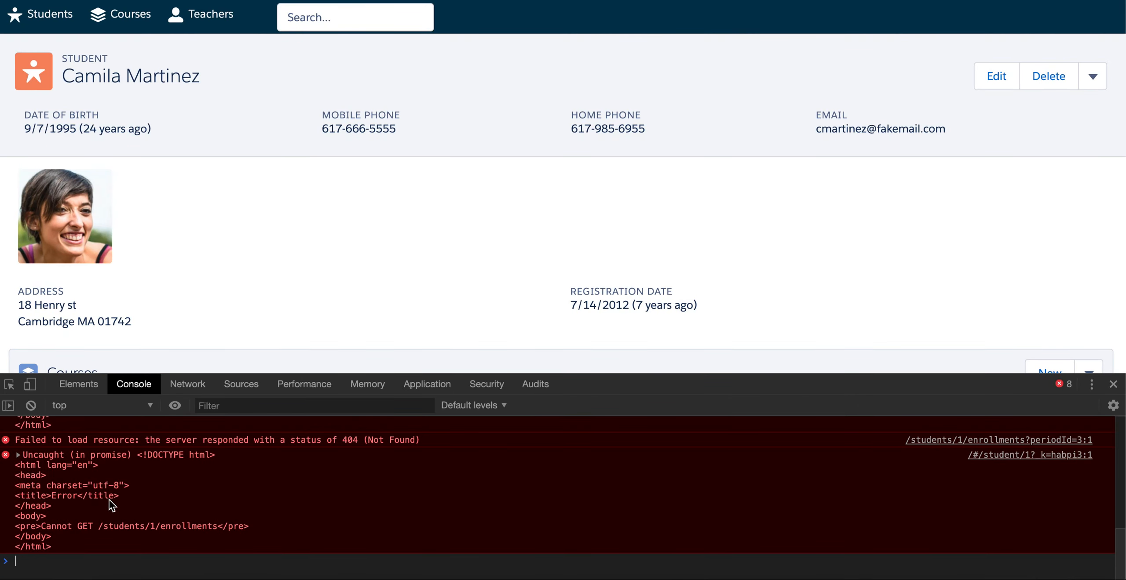
pyautogui.scroll(3, 110, 506)
pyautogui.click(173, 385)
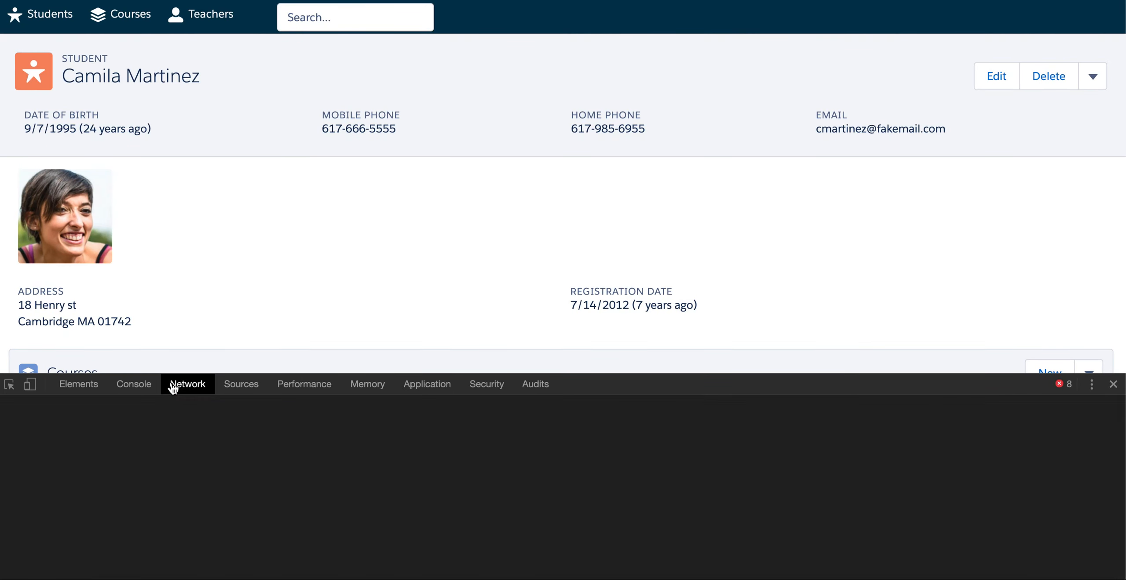
pyautogui.click(49, 14)
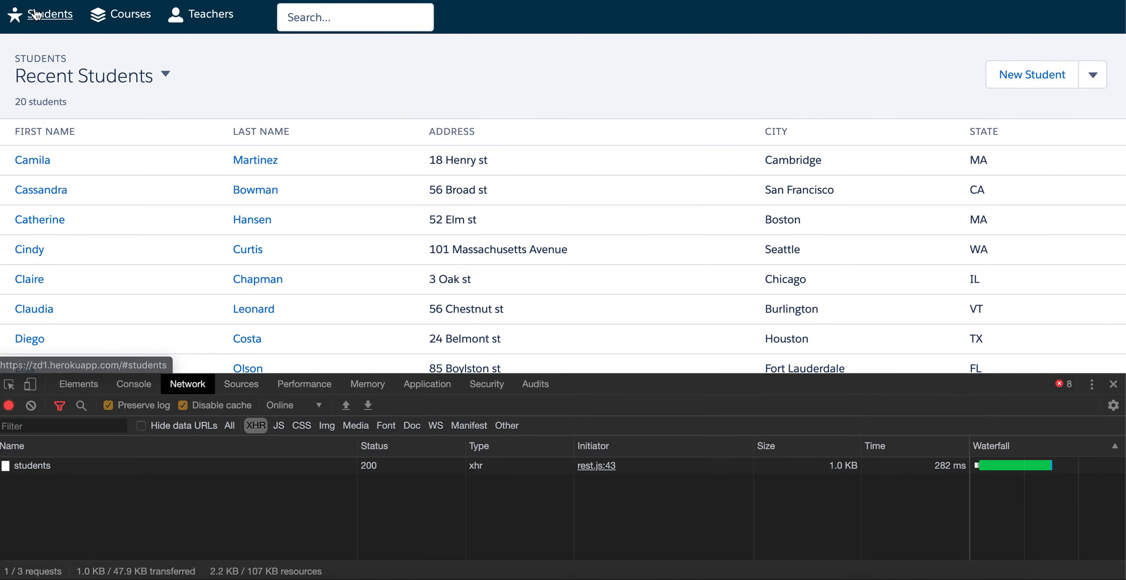
pyautogui.click(38, 192)
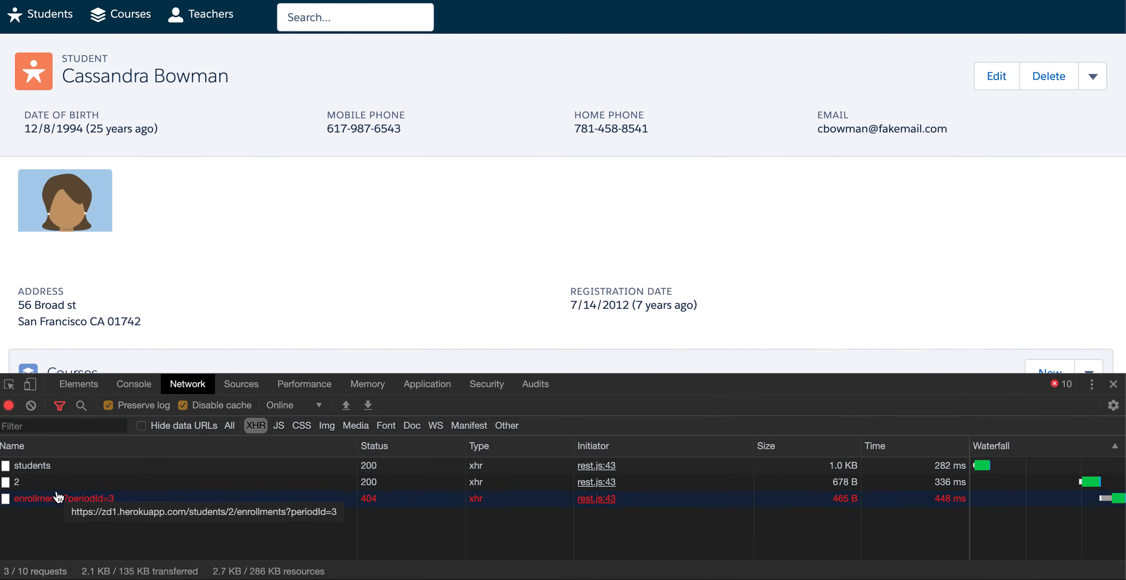
# Copy the path "students/2/enrollments?periodId=3" from the request URL of the failed enrollments request
pyautogui.click(57, 498)
pyautogui.moveTo(501, 492); pyautogui.dragTo(677, 491)
pyautogui.press('super+c')
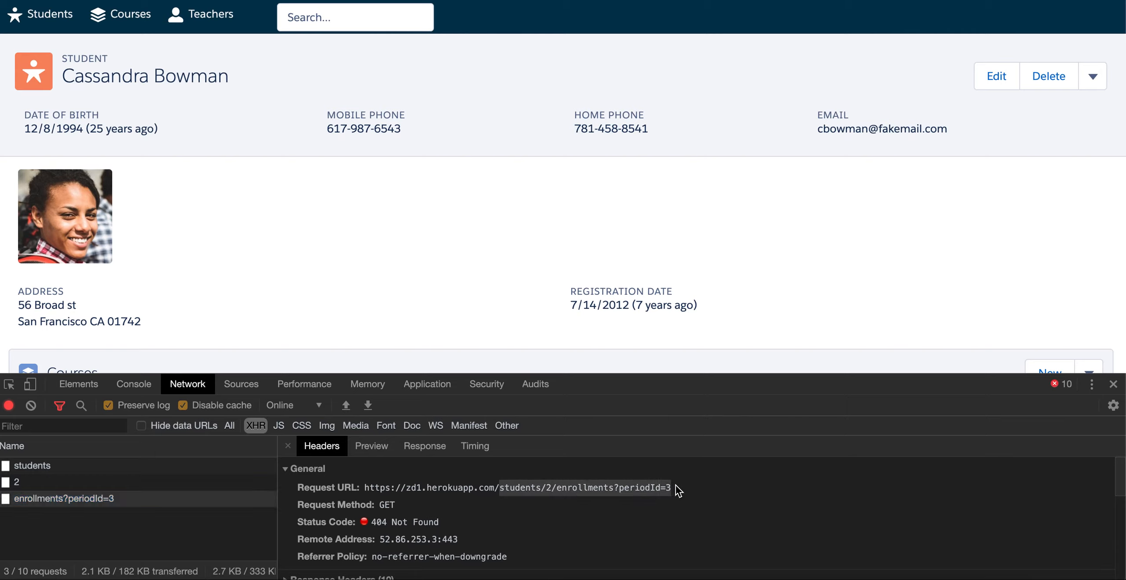
# Back in Slack, set the summary to "students/2/enrollments?periodId=3 is throwing a 404 error. Please fix" and submit the incident
pyautogui.press('super+Tab')
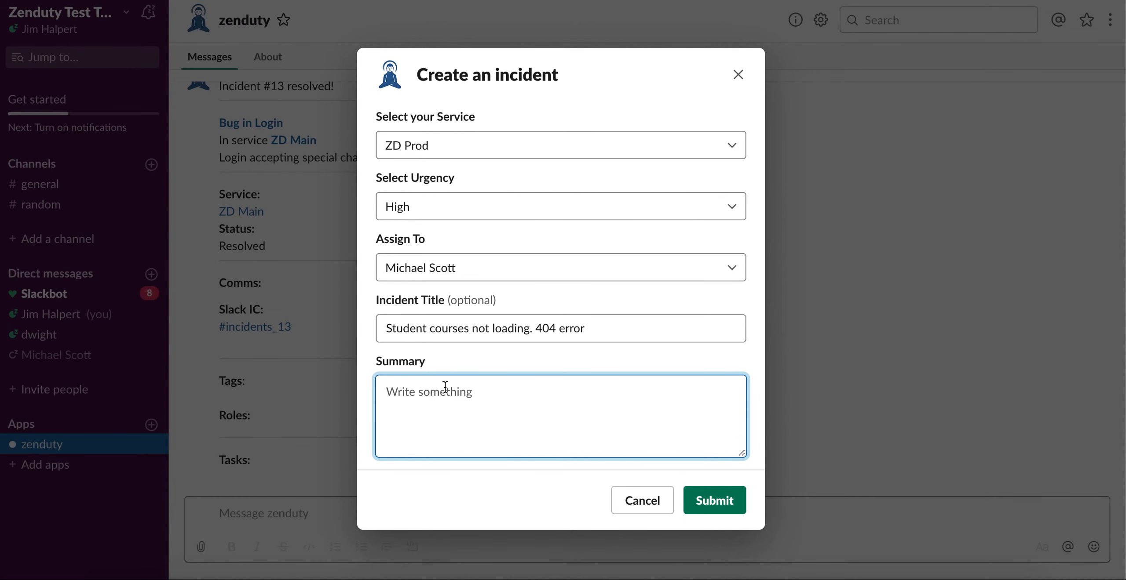
pyautogui.press('super+v')
pyautogui.write('is th')
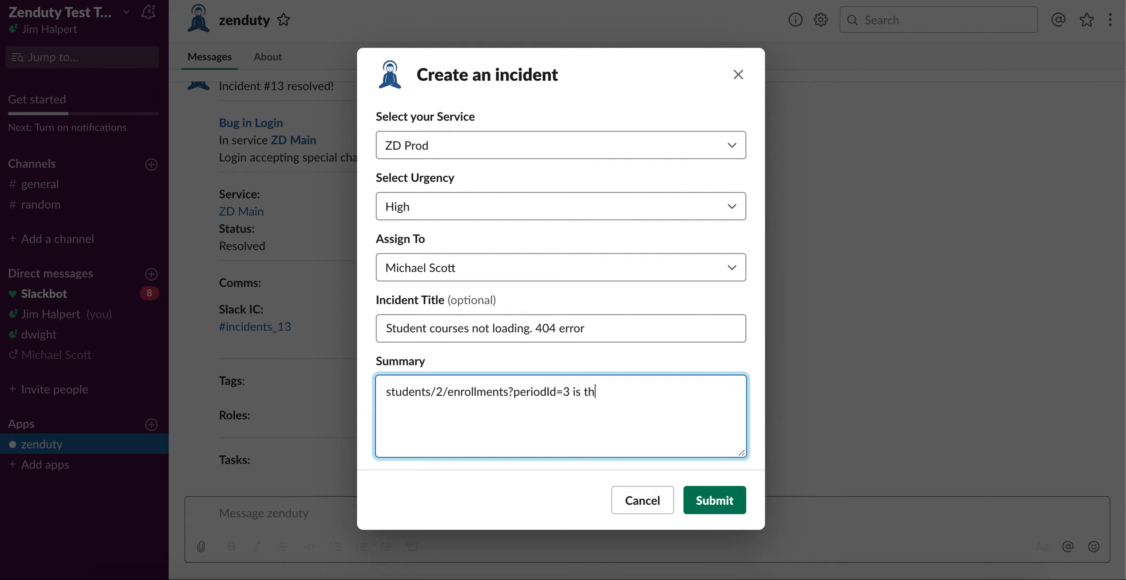
pyautogui.write('rowwing a 404 error. Please fix')
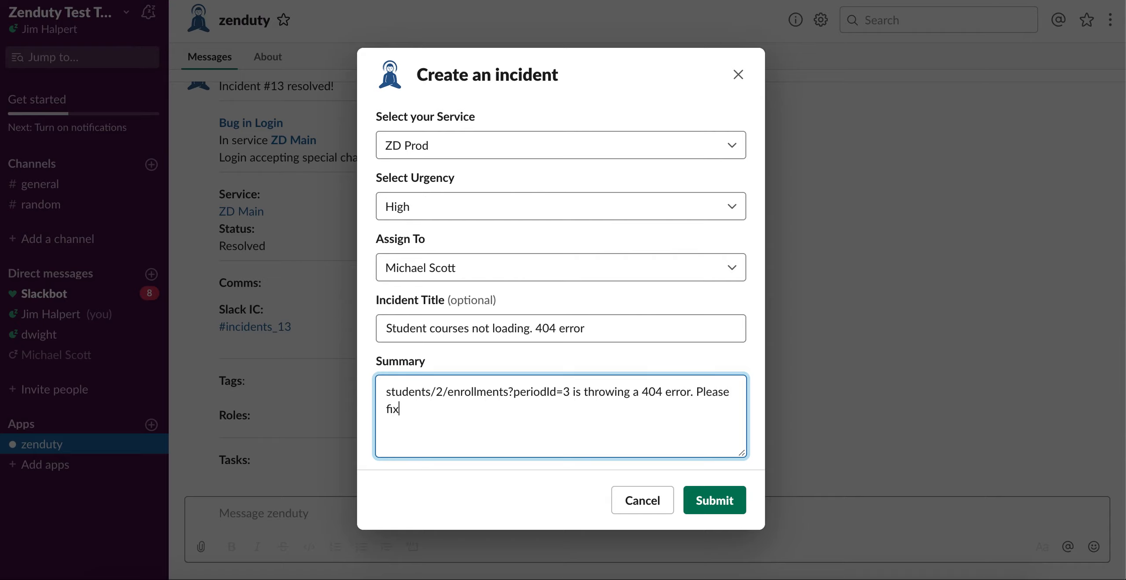
pyautogui.click(715, 508)
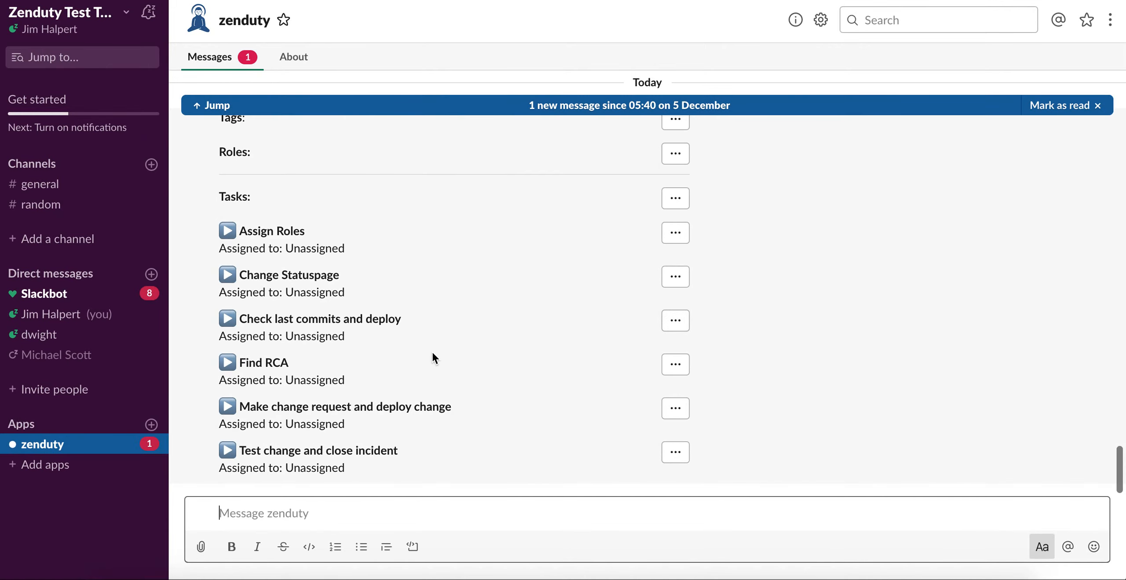
# Review the new incident message in the zenduty conversation, including its actions, tags, roles and tasks
pyautogui.scroll(7, 434, 358)
pyautogui.scroll(-6, 434, 358)
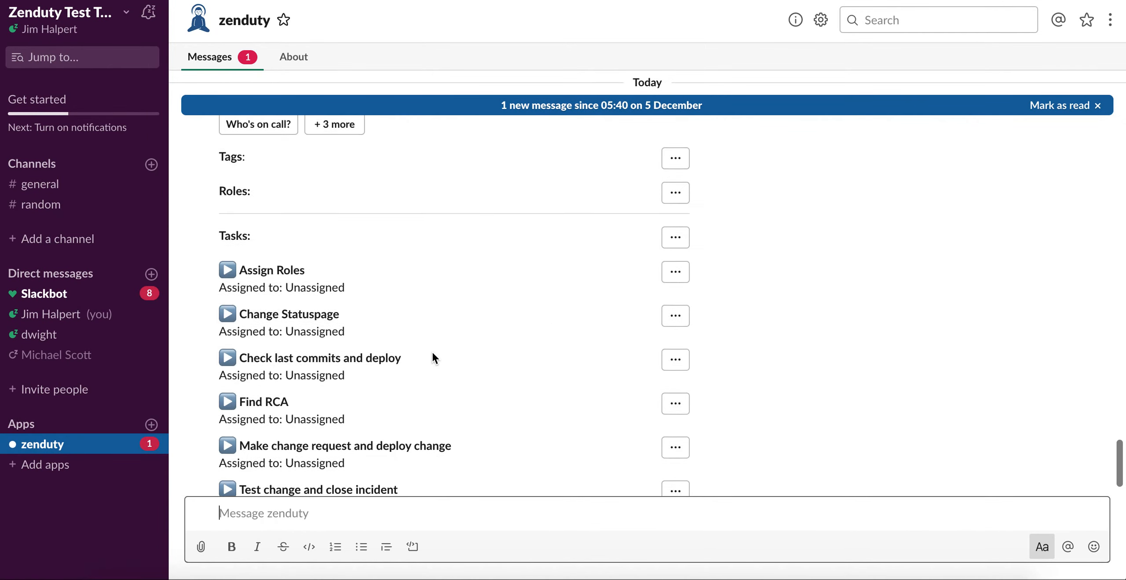
pyautogui.scroll(-2, 433, 358)
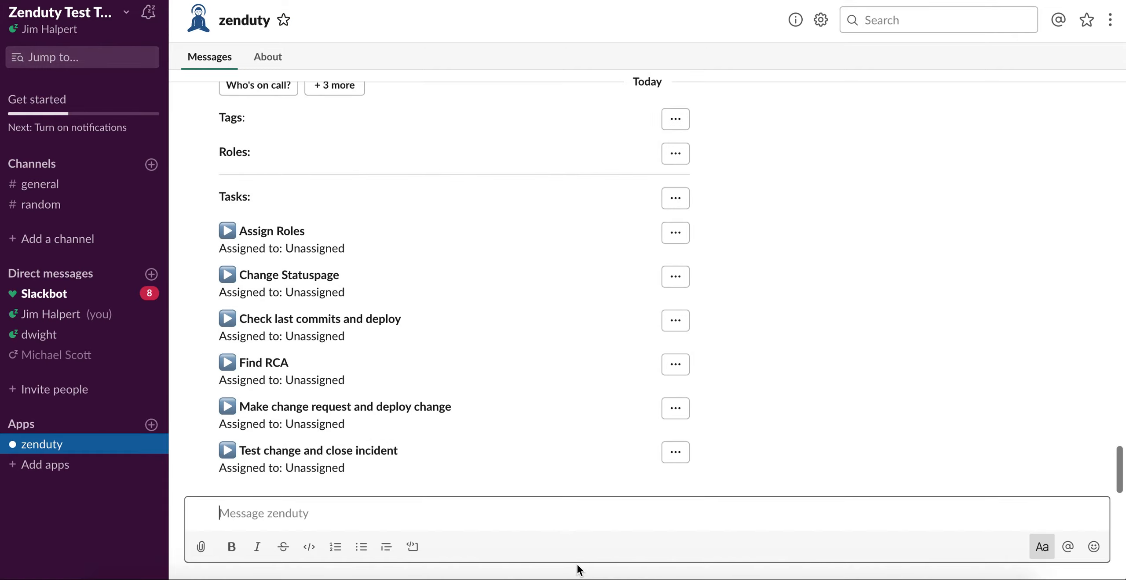
pyautogui.scroll(3, 373, 291)
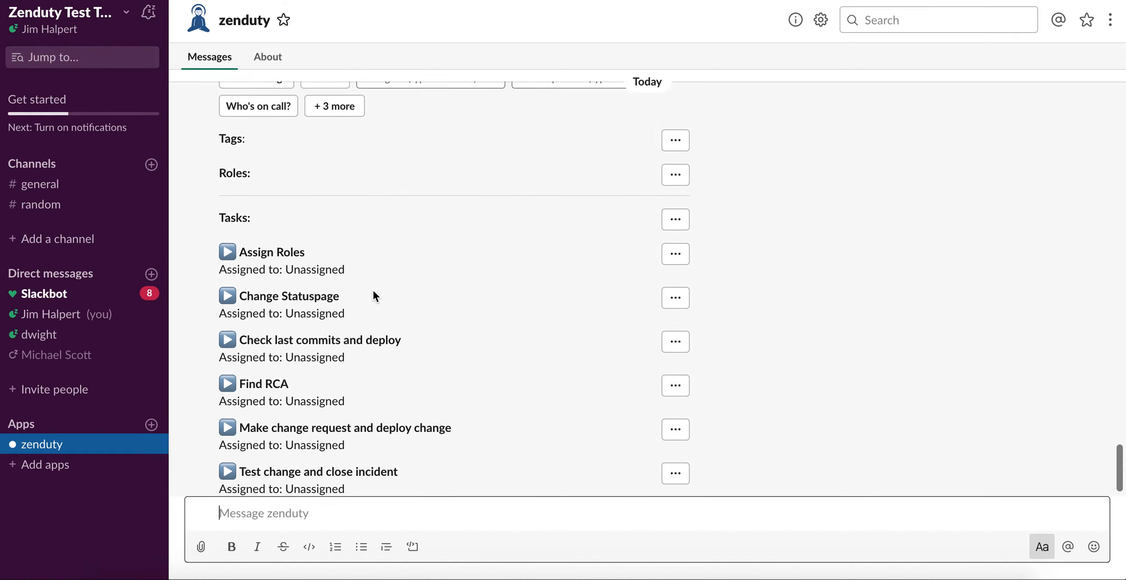
pyautogui.scroll(2, 477, 336)
pyautogui.scroll(-5, 478, 336)
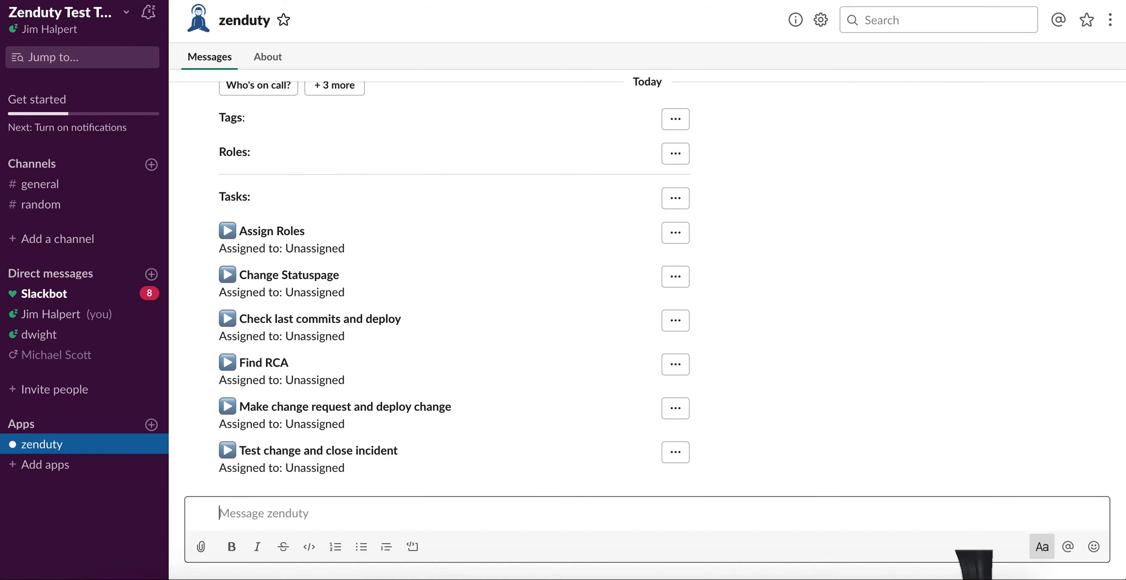
# Switch to the Zenduty dashboard in the browser and open the incidents list
pyautogui.click(974, 565)
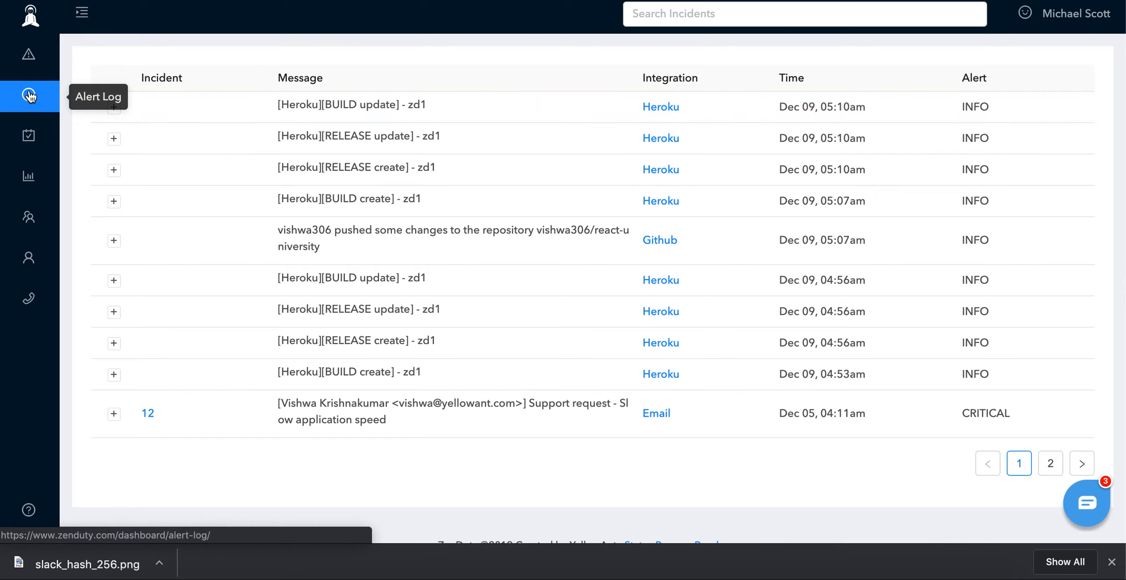
pyautogui.click(31, 62)
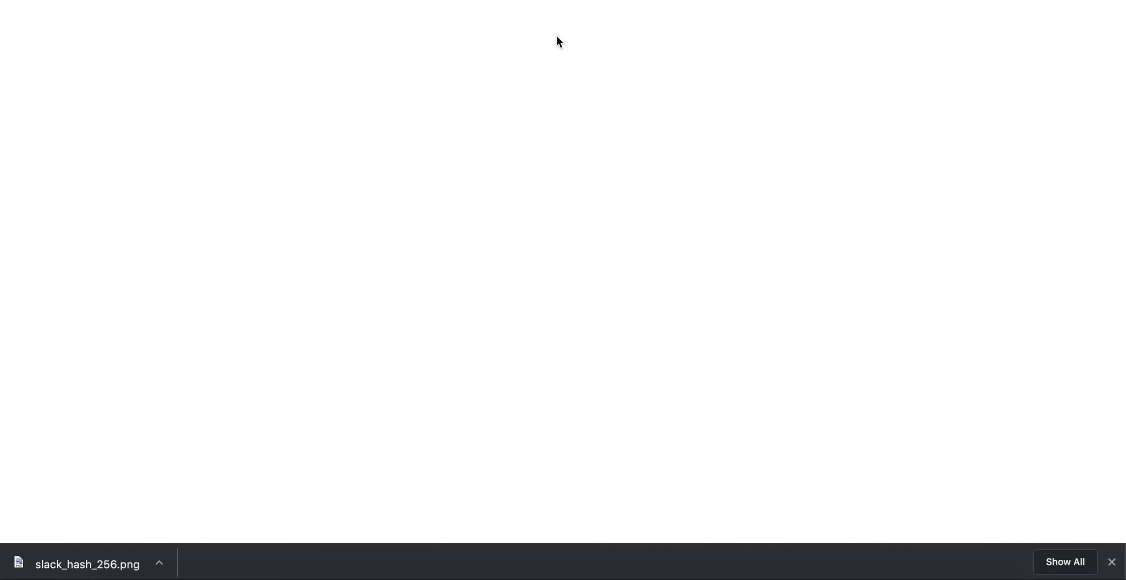
# In the assignee's Slack workspace, review the triggered incident message in the zenduty conversation, including its status, actions and tasks
pyautogui.scroll(2, 311, 341)
pyautogui.scroll(-2, 311, 341)
pyautogui.click(1068, 106)
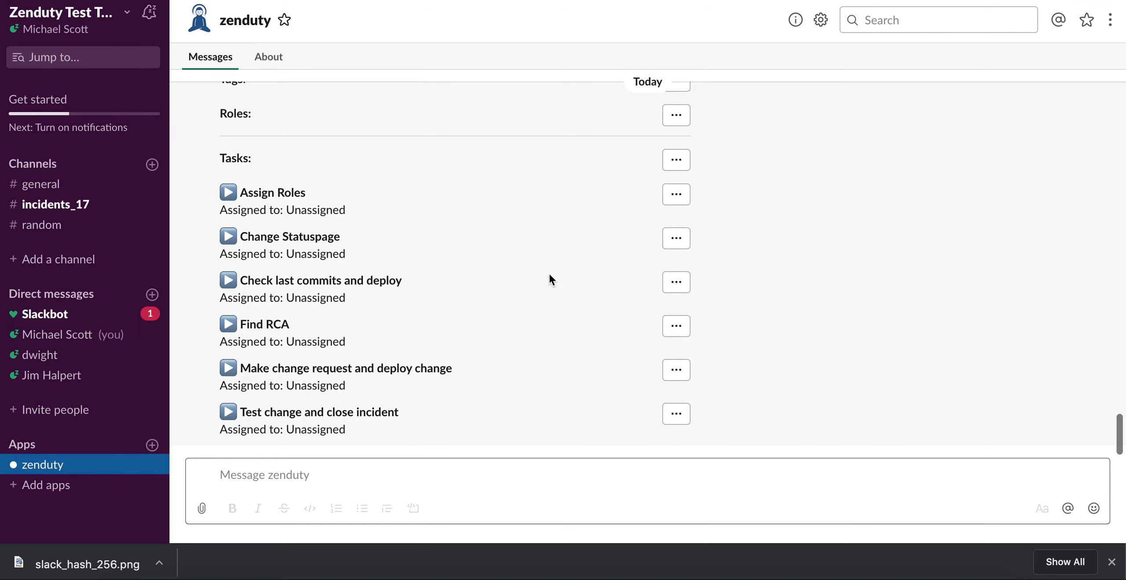
pyautogui.scroll(5, 549, 280)
pyautogui.scroll(1, 549, 273)
pyautogui.scroll(-1, 549, 272)
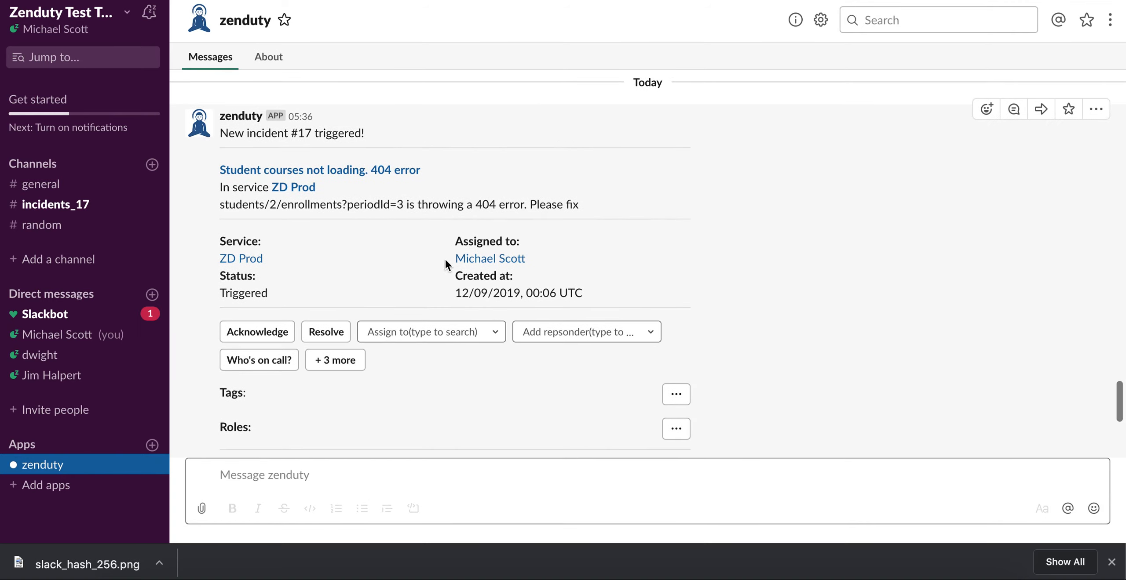
pyautogui.scroll(-5, 382, 249)
pyautogui.scroll(2, 382, 251)
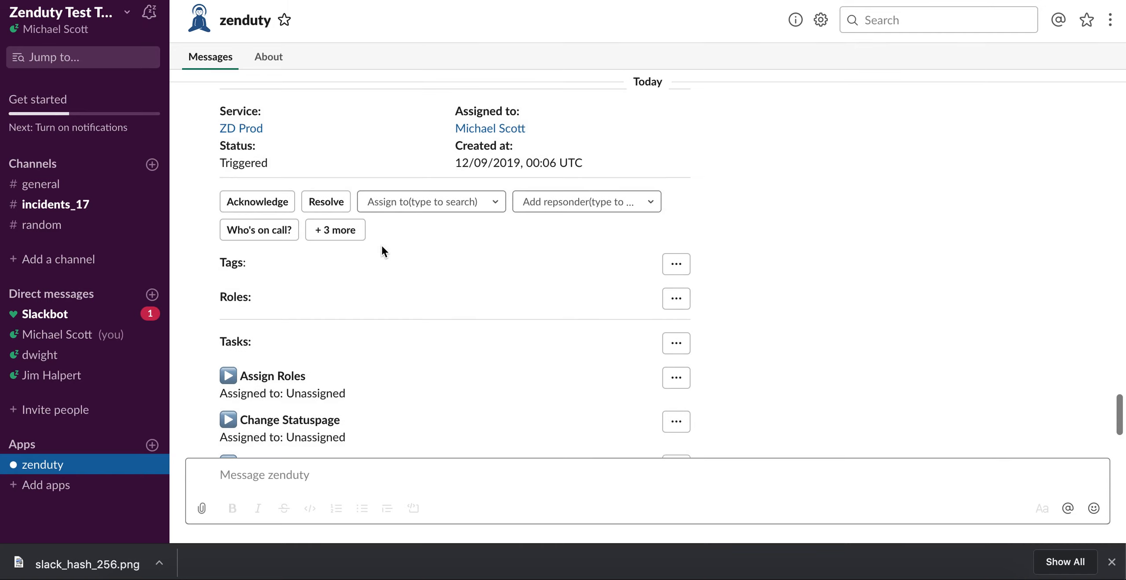
pyautogui.scroll(-4, 381, 252)
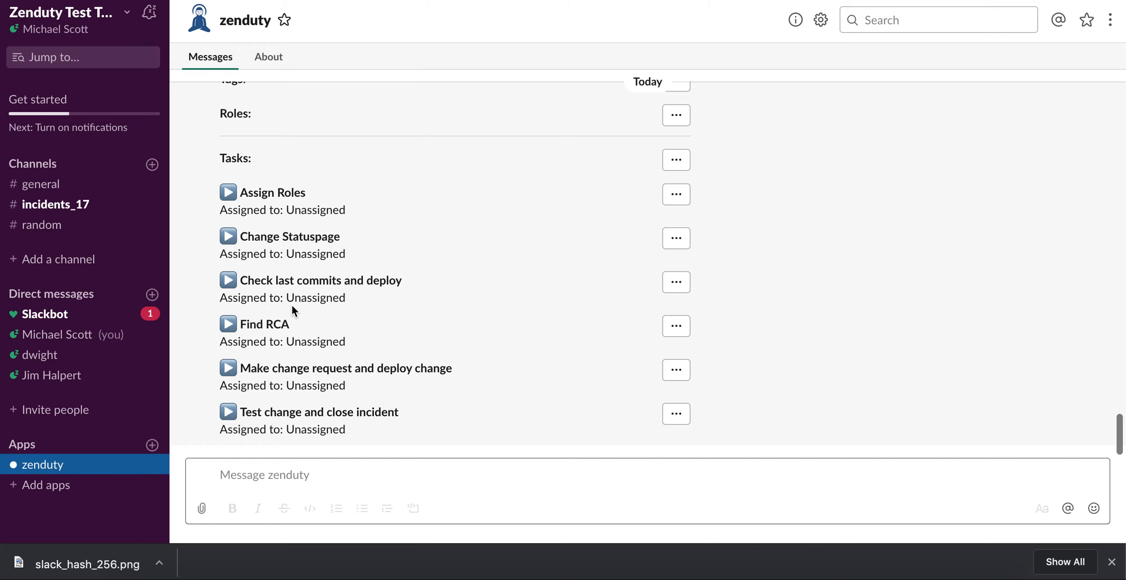
pyautogui.scroll(6, 292, 310)
pyautogui.scroll(-6, 294, 217)
pyautogui.click(1111, 562)
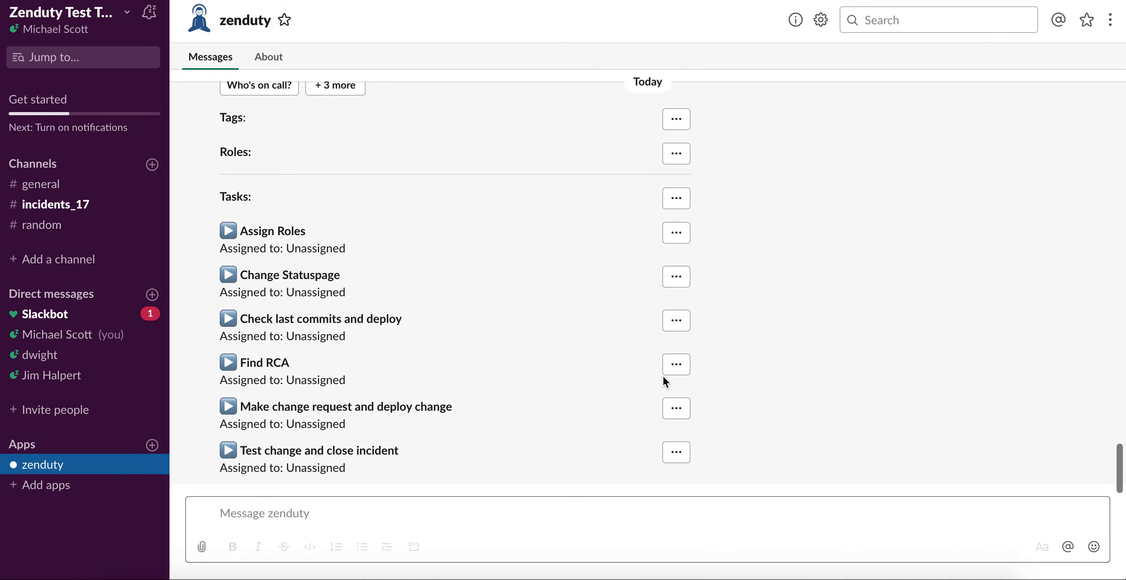
# Acknowledge the incident from its zenduty message and review the Zoom, Jira, Statuspage and Slack channel links
pyautogui.scroll(4, 464, 355)
pyautogui.scroll(2, 390, 374)
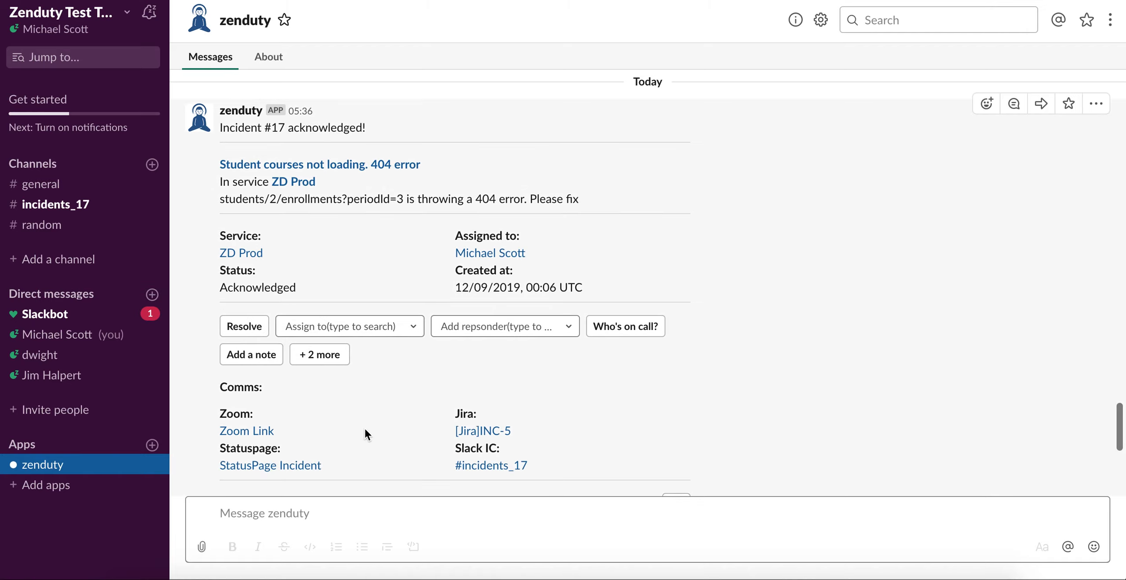
pyautogui.scroll(-5, 364, 427)
pyautogui.scroll(-4, 360, 378)
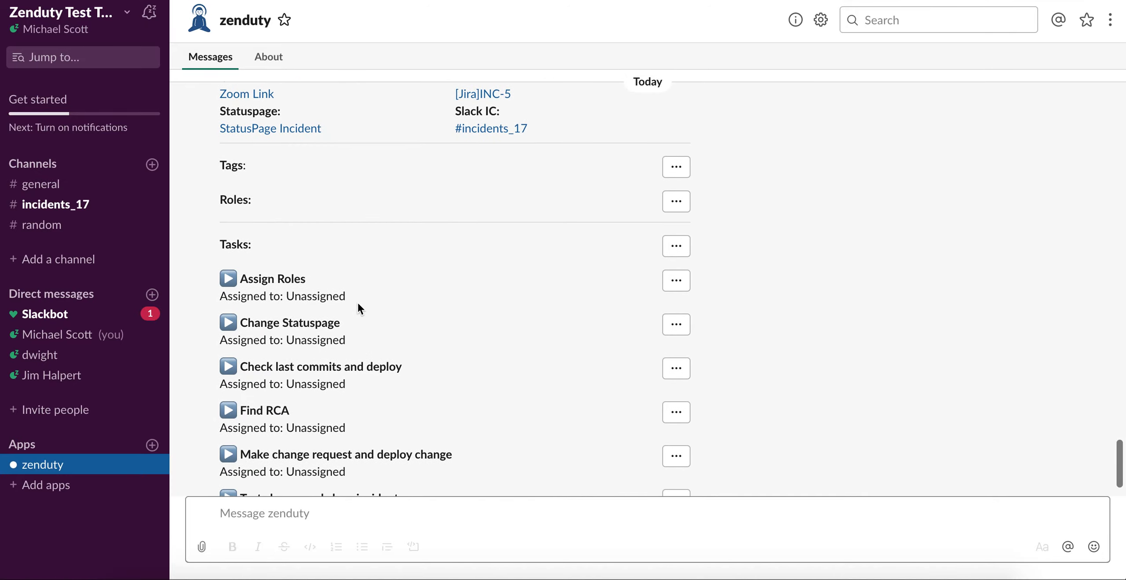
pyautogui.scroll(2, 357, 302)
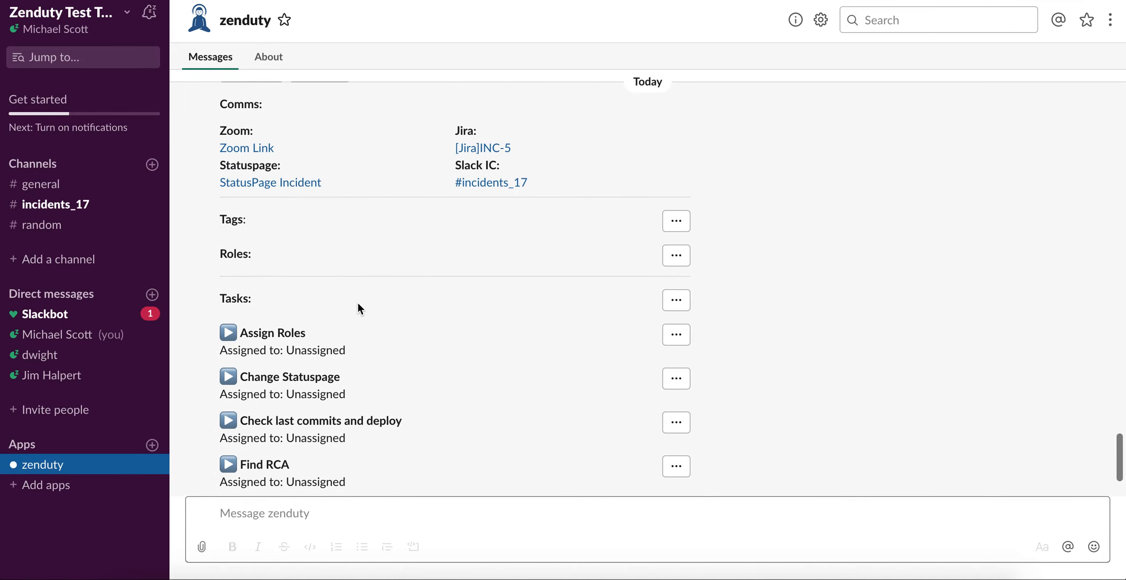
pyautogui.scroll(3, 357, 302)
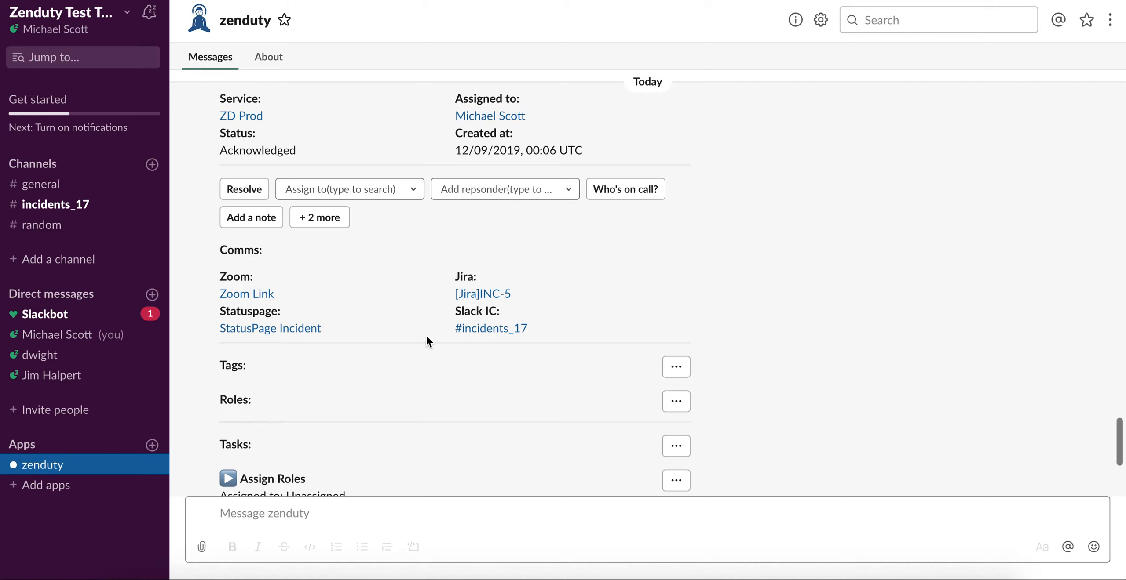
pyautogui.scroll(3, 359, 285)
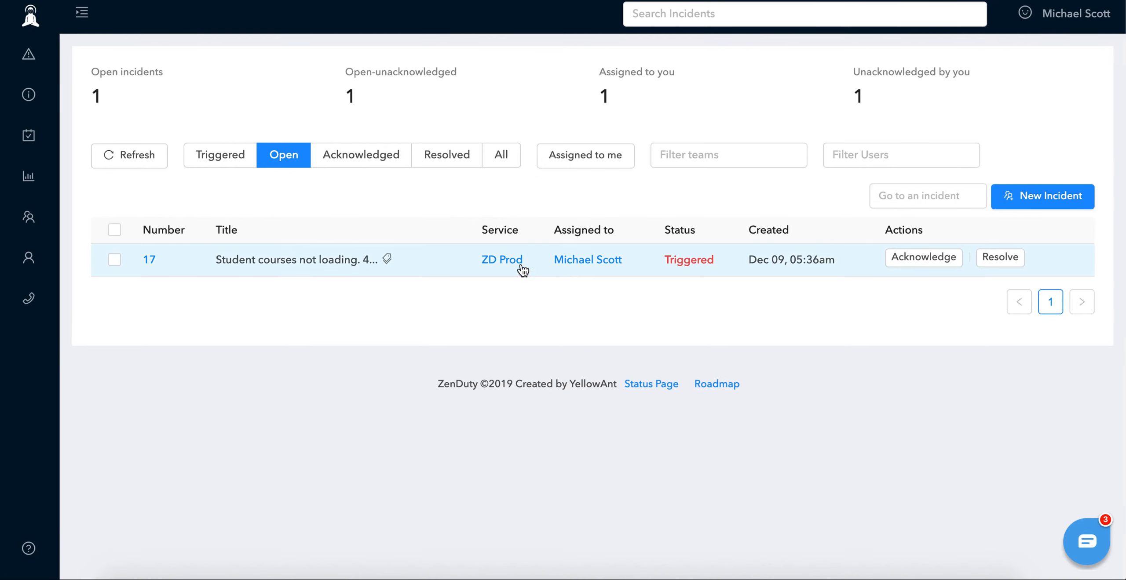
# In the Zenduty dashboard, open the incident's ZD Prod service and review its incoming and outgoing integrations
pyautogui.click(498, 259)
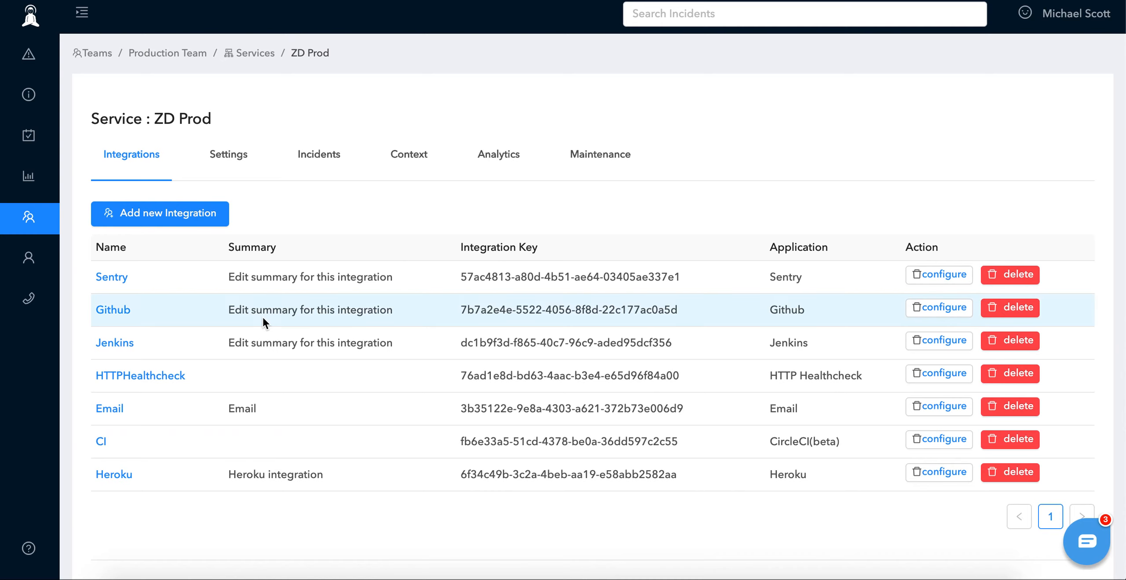
pyautogui.scroll(-2, 262, 316)
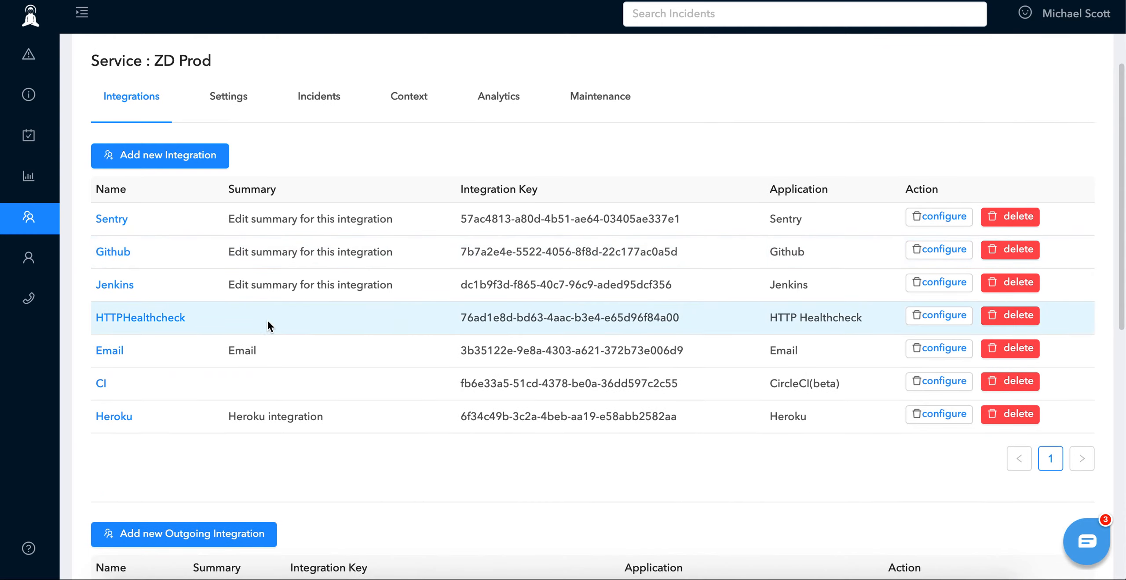
pyautogui.scroll(-3, 227, 320)
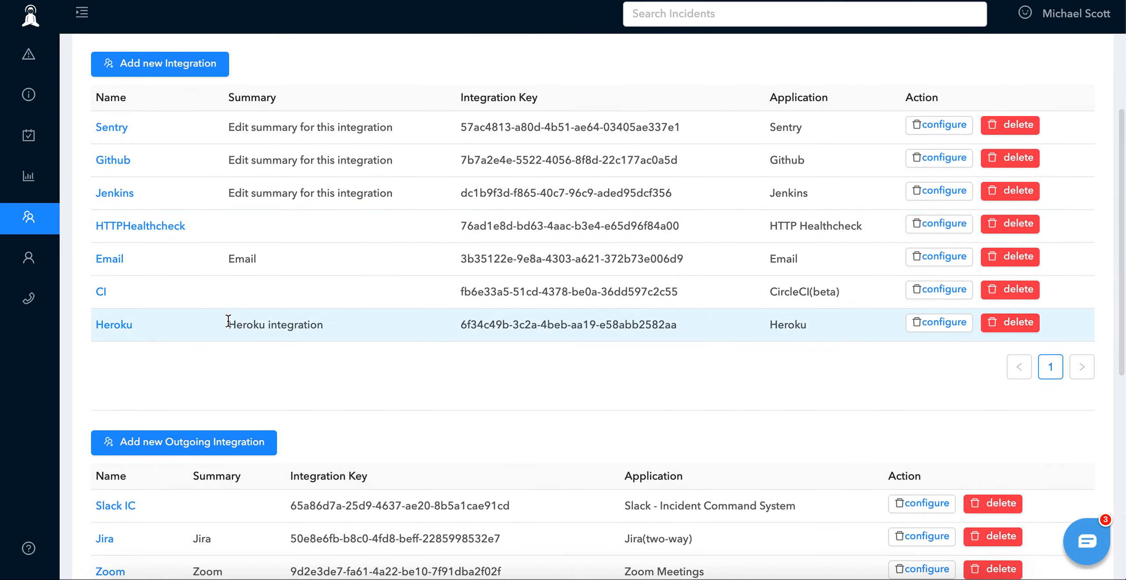
pyautogui.scroll(-10, 225, 334)
pyautogui.scroll(10, 225, 334)
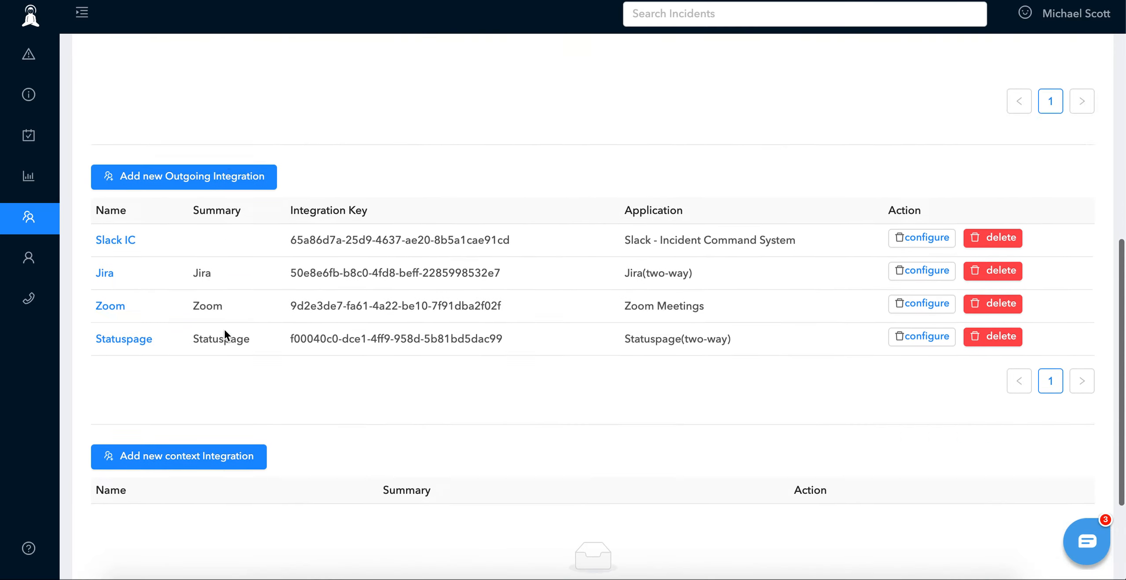
pyautogui.scroll(2, 225, 336)
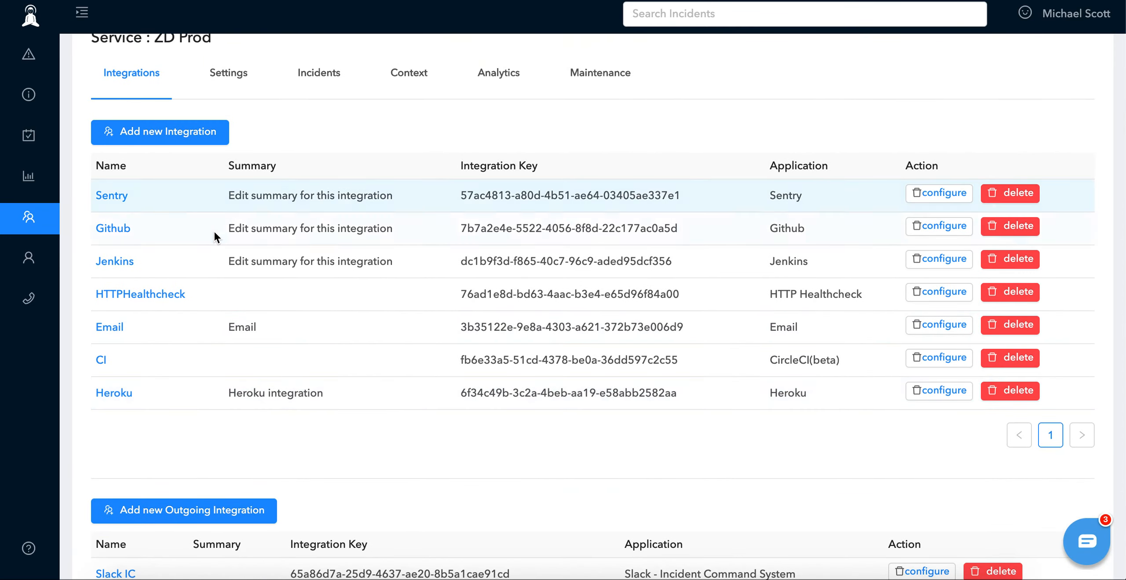
pyautogui.scroll(-5, 159, 237)
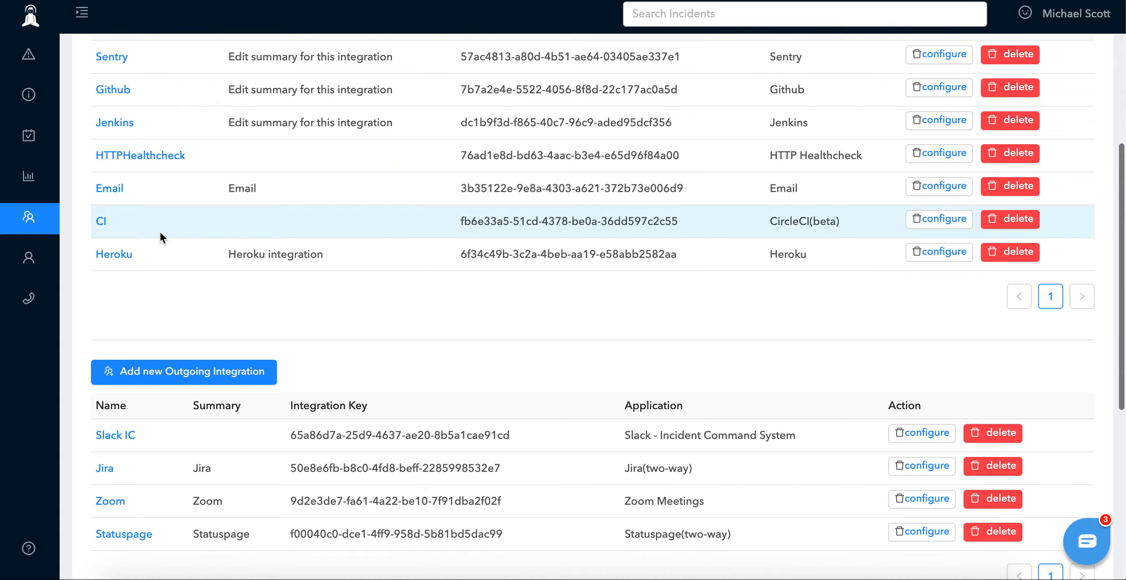
pyautogui.scroll(-1, 143, 234)
pyautogui.scroll(-3, 143, 233)
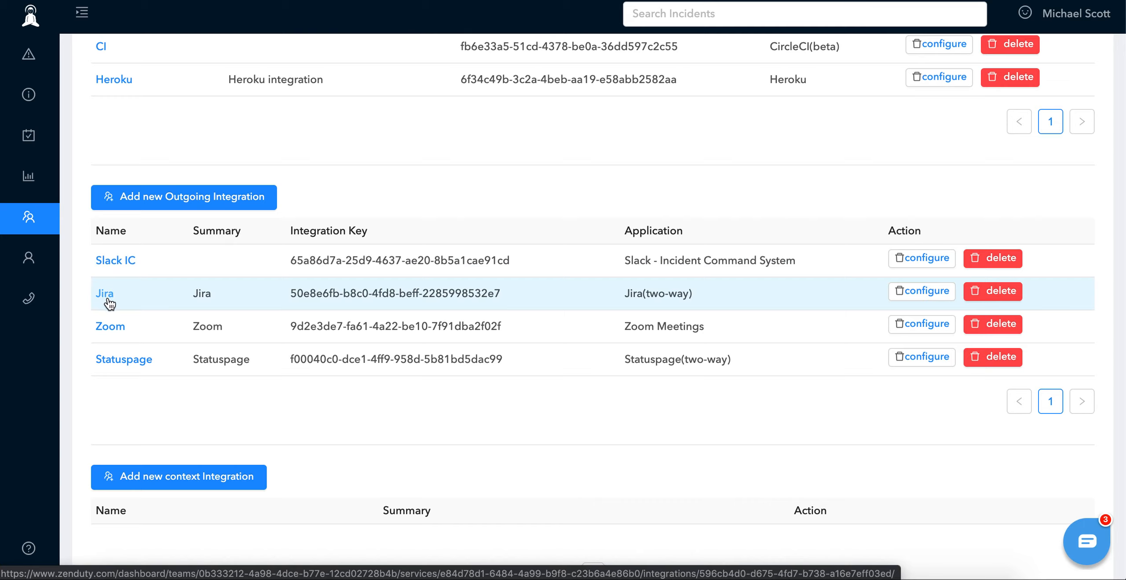
# Add Github as a context integration for the ZD Prod service and save it
pyautogui.scroll(-4, 124, 351)
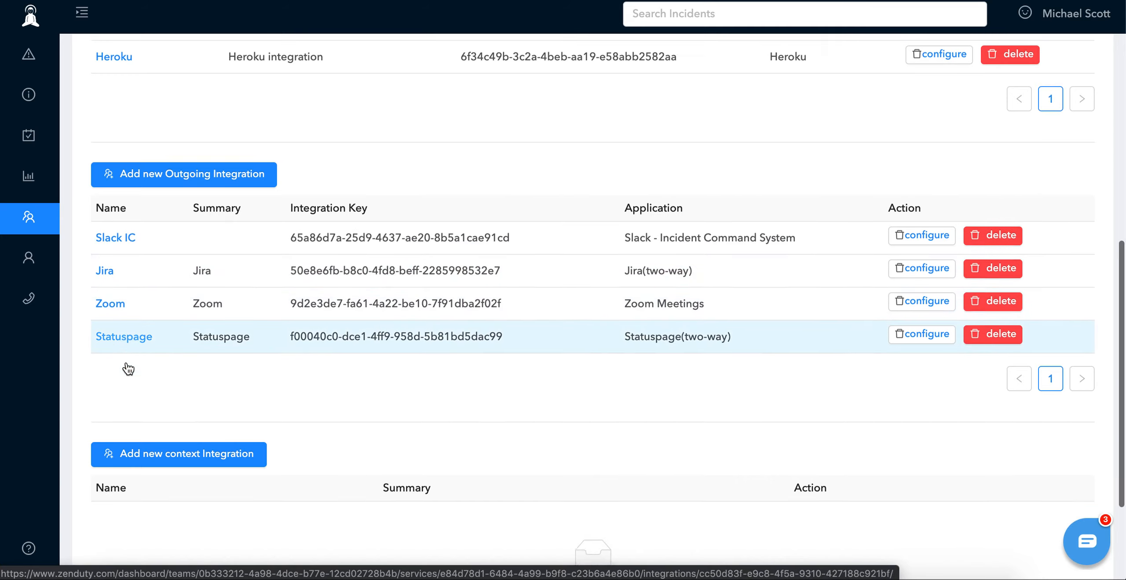
pyautogui.click(177, 322)
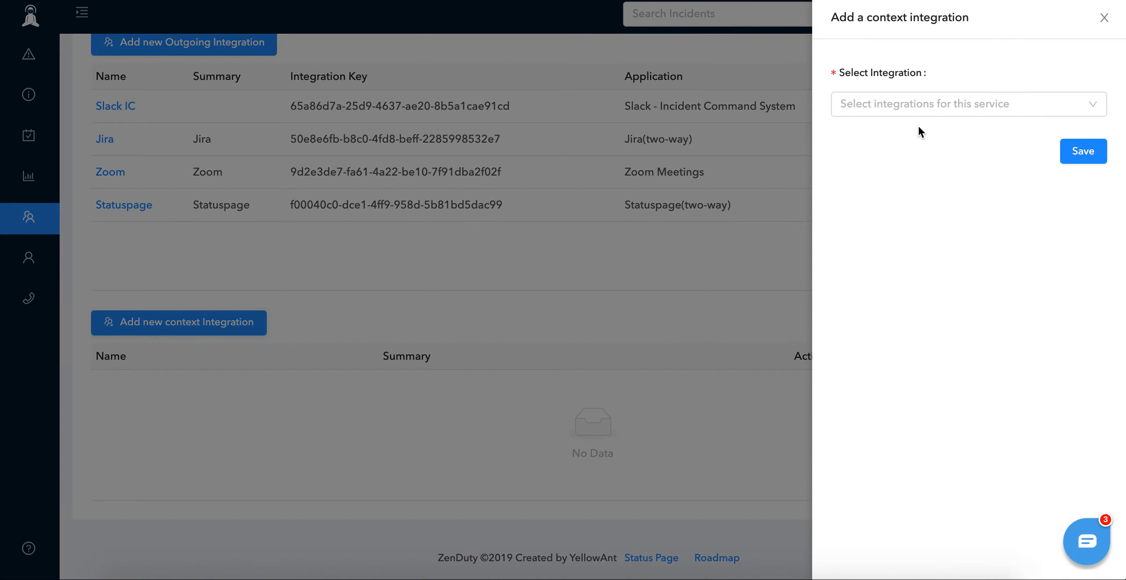
pyautogui.click(896, 104)
pyautogui.click(872, 158)
pyautogui.click(1079, 152)
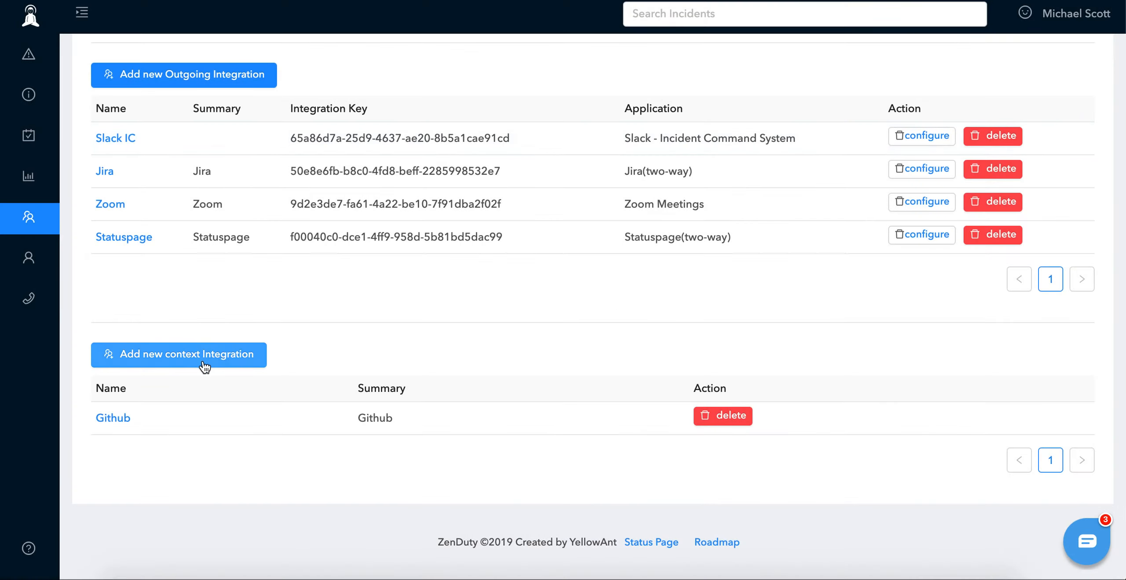
# Add Heroku as another context integration for the ZD Prod service and save it
pyautogui.click(204, 359)
pyautogui.click(909, 114)
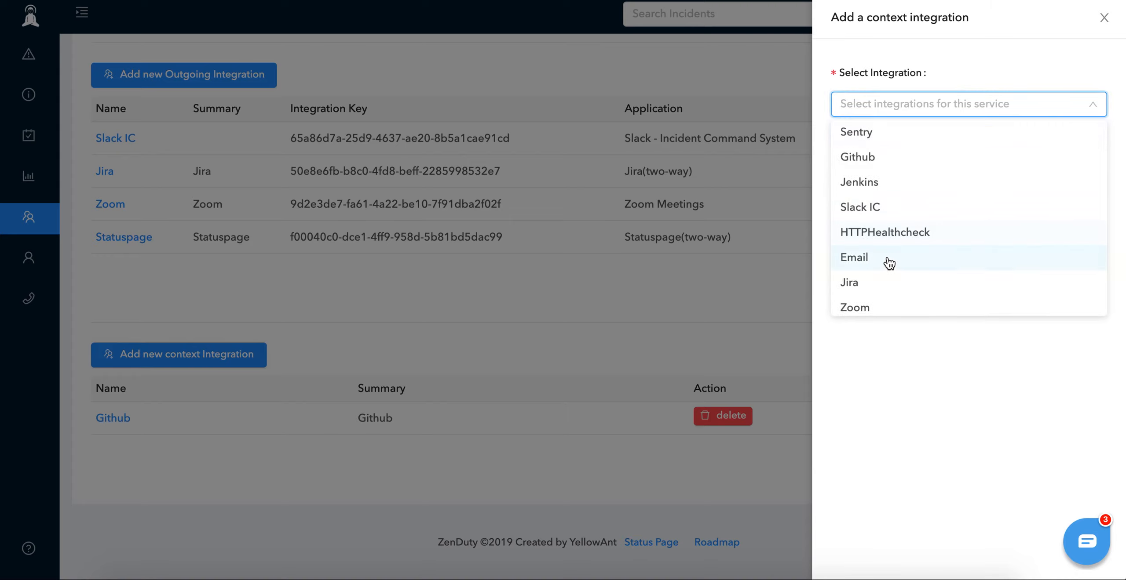
pyautogui.scroll(-3, 886, 190)
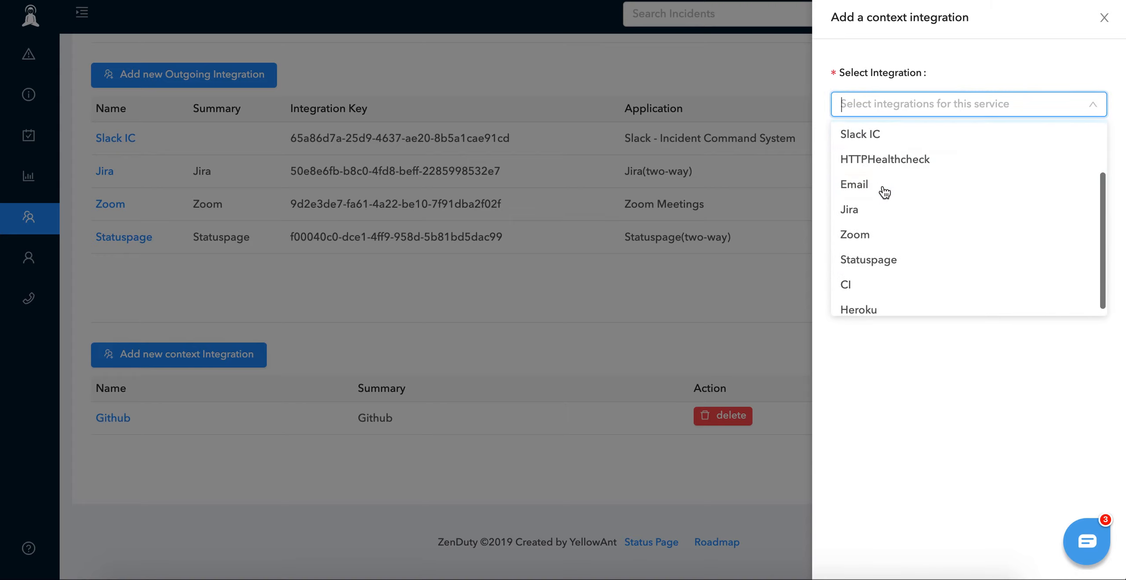
pyautogui.write('hero')
pyautogui.click(872, 131)
pyautogui.click(1097, 159)
pyautogui.scroll(10, 483, 215)
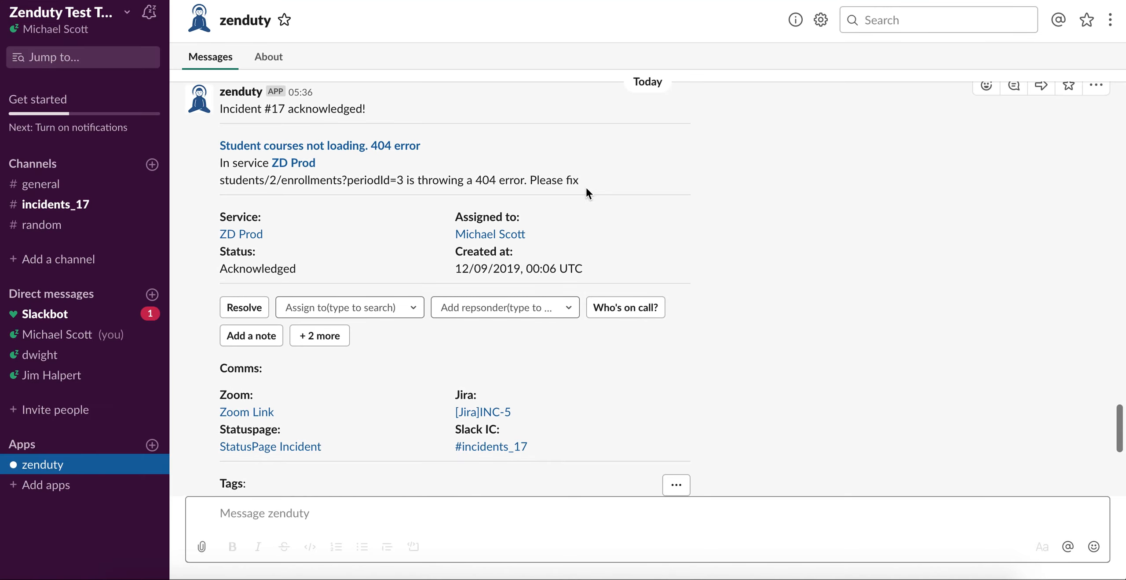
# Back in Slack, review the acknowledged incident message, including its communication links, tags, roles and tasks
pyautogui.scroll(-5, 732, 281)
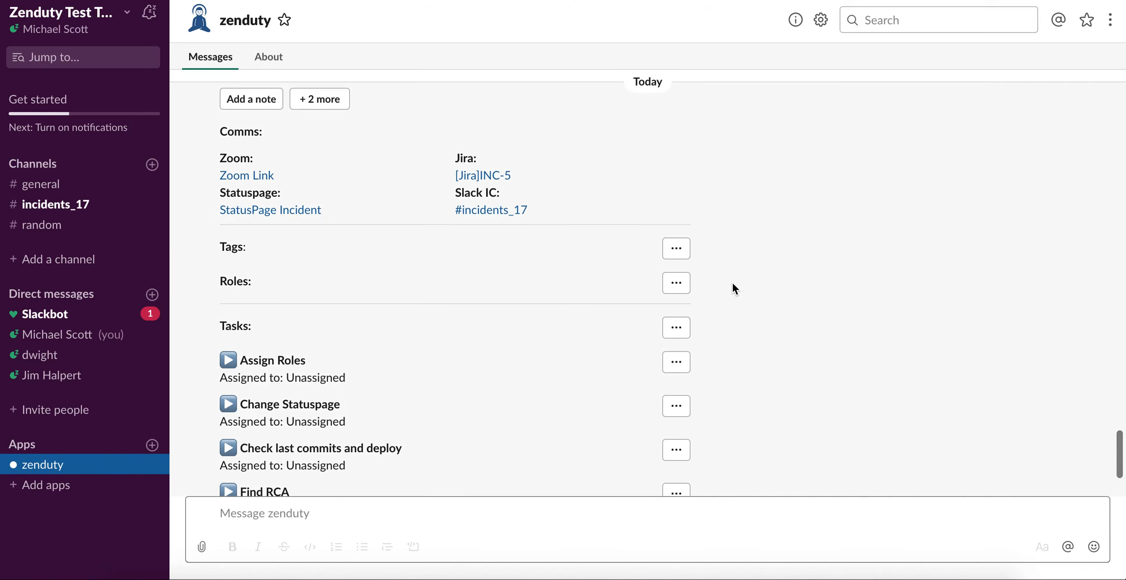
pyautogui.scroll(5, 731, 290)
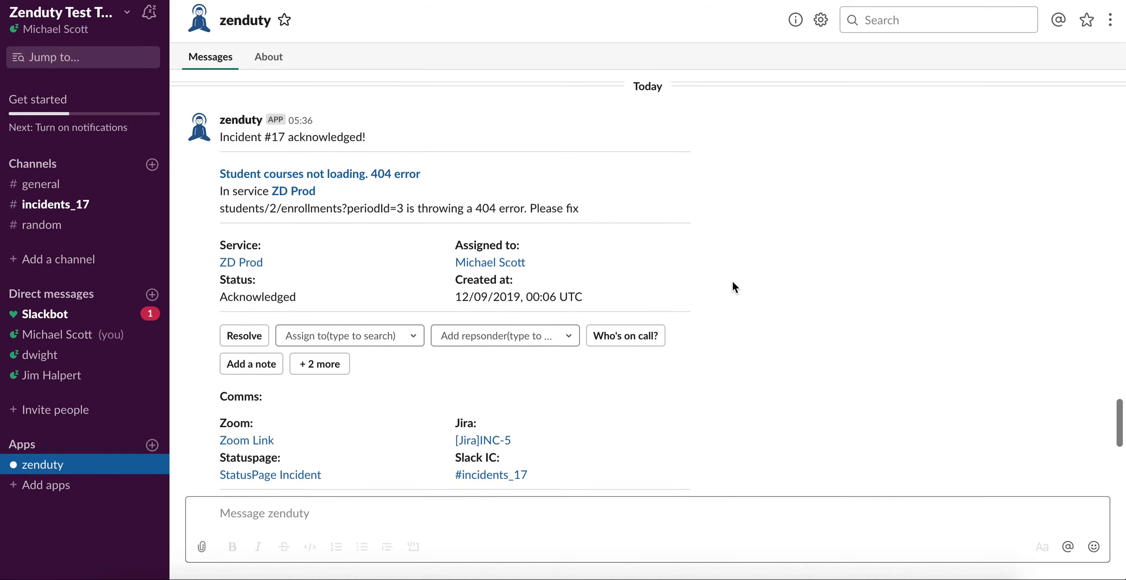
pyautogui.scroll(-1, 732, 286)
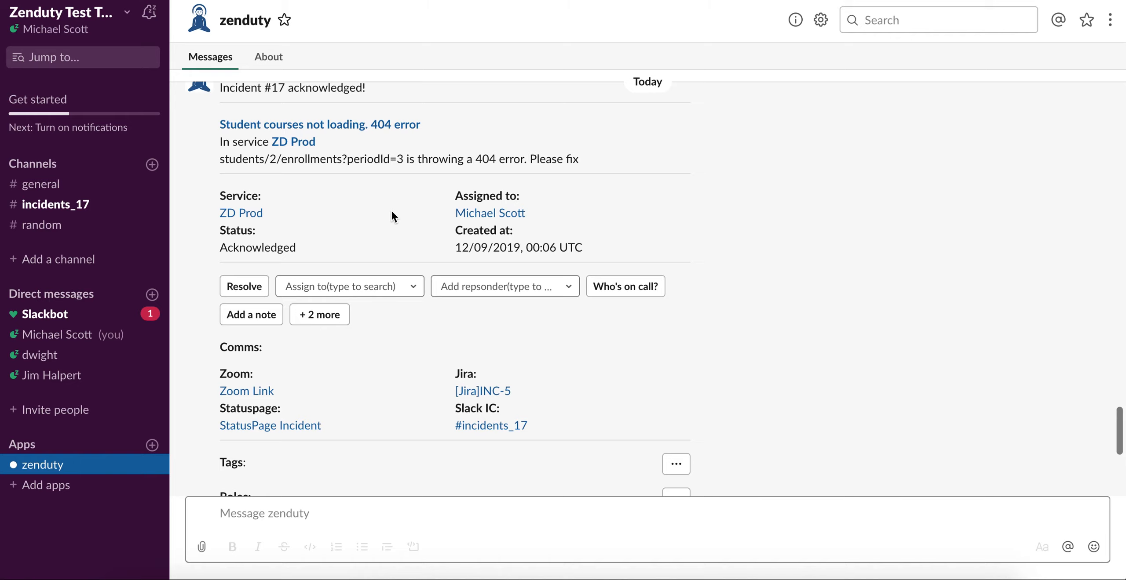
pyautogui.scroll(1, 392, 212)
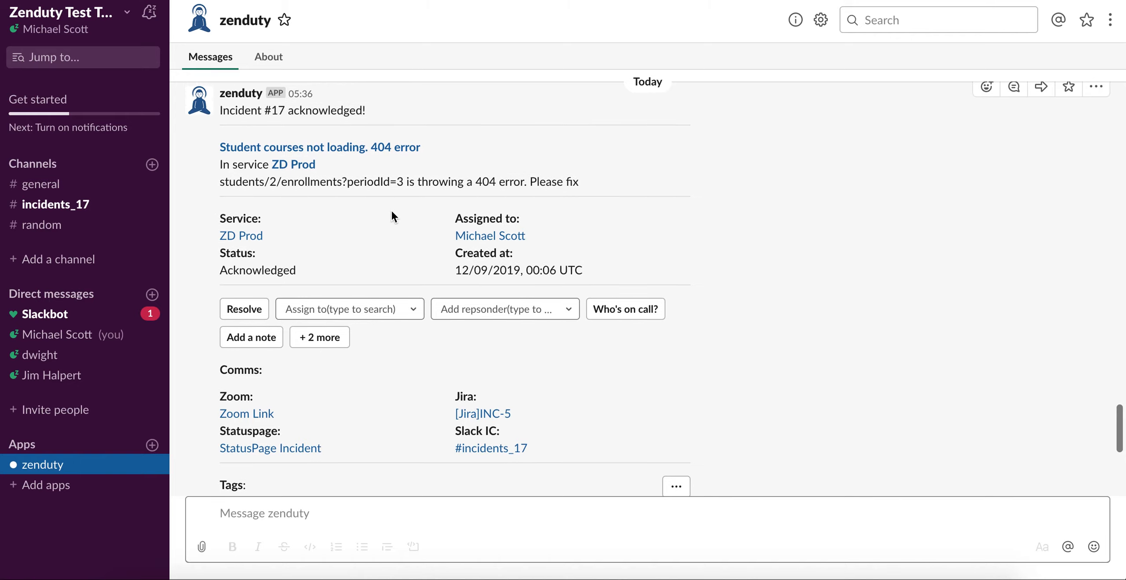
pyautogui.scroll(-3, 392, 213)
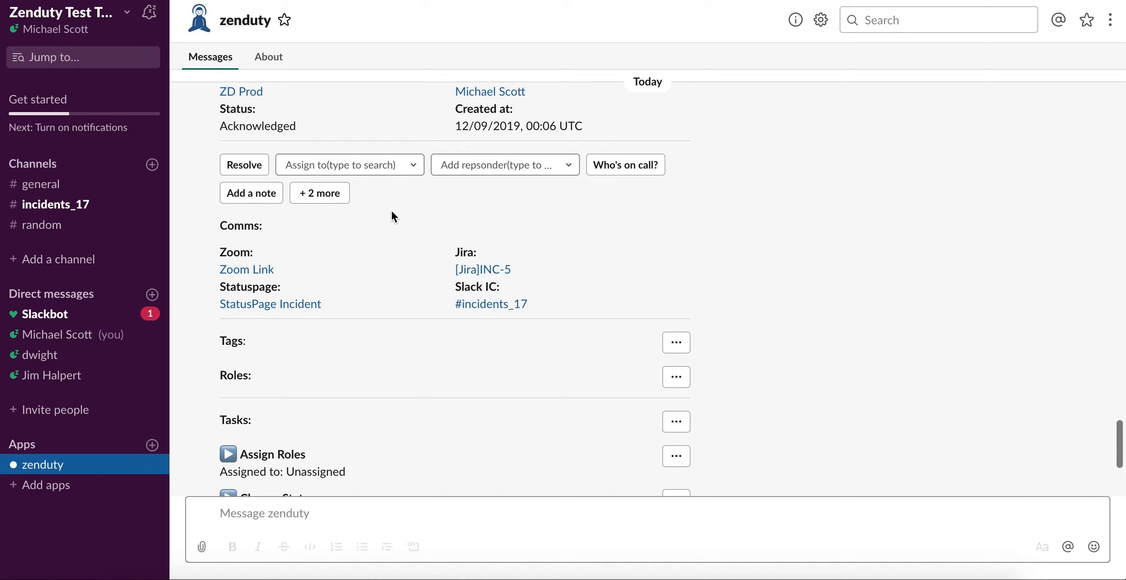
pyautogui.scroll(-4, 391, 212)
pyautogui.scroll(3, 391, 212)
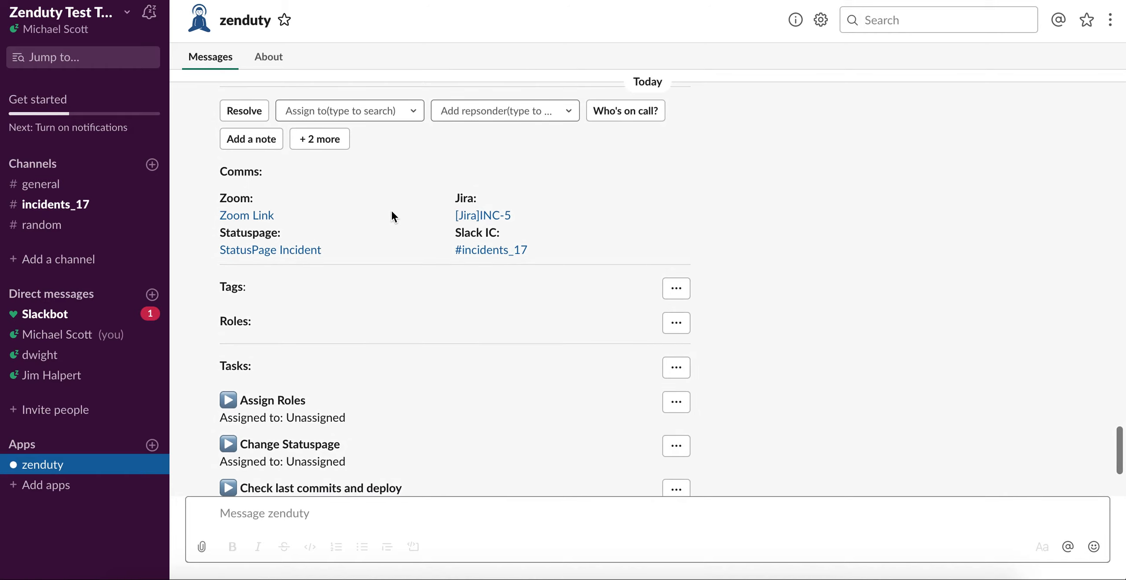
pyautogui.scroll(2, 392, 211)
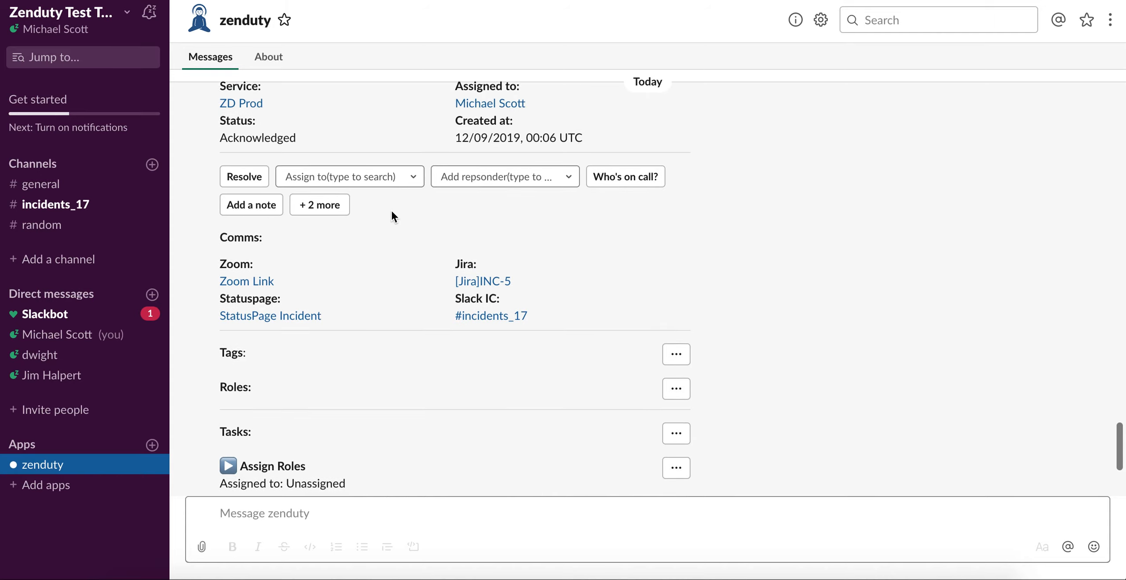
# Open the #incidents_17 channel from the incident message and review the incident details posted there
pyautogui.click(479, 323)
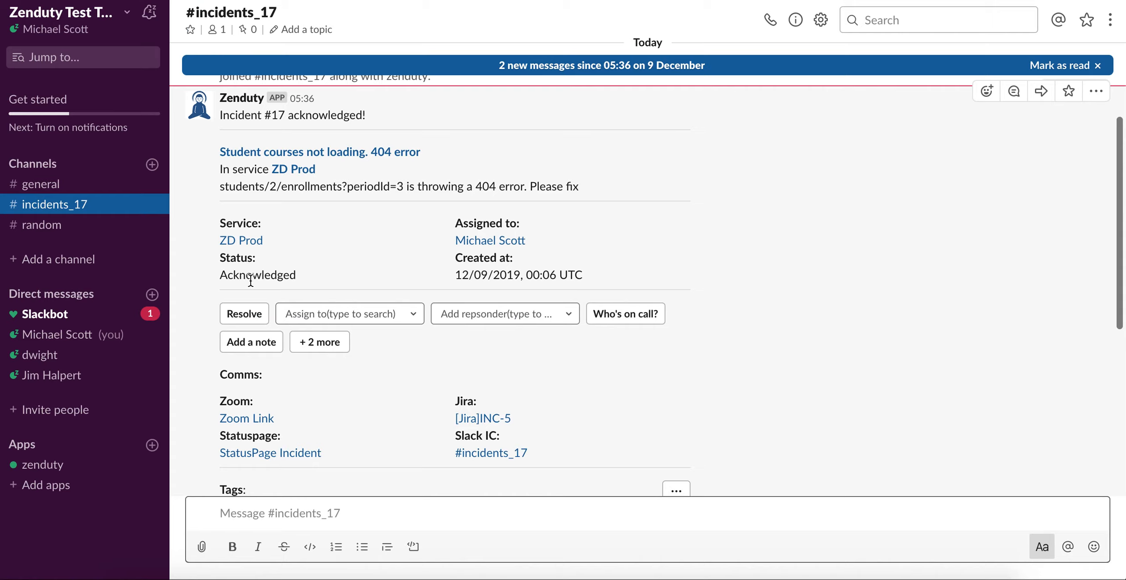
pyautogui.scroll(-8, 742, 381)
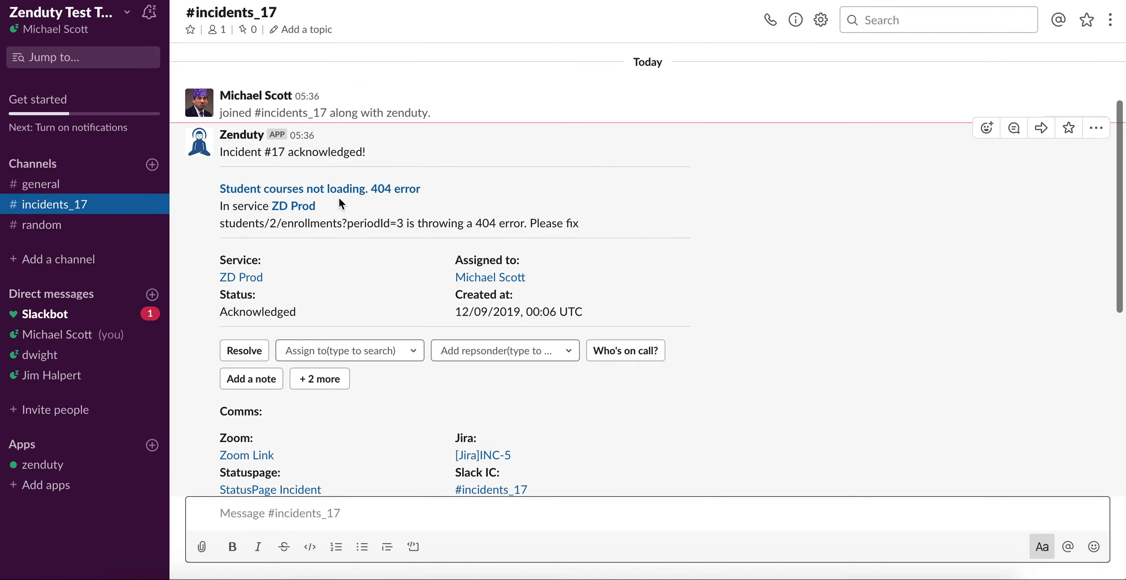
pyautogui.scroll(-5, 338, 197)
pyautogui.scroll(2, 395, 216)
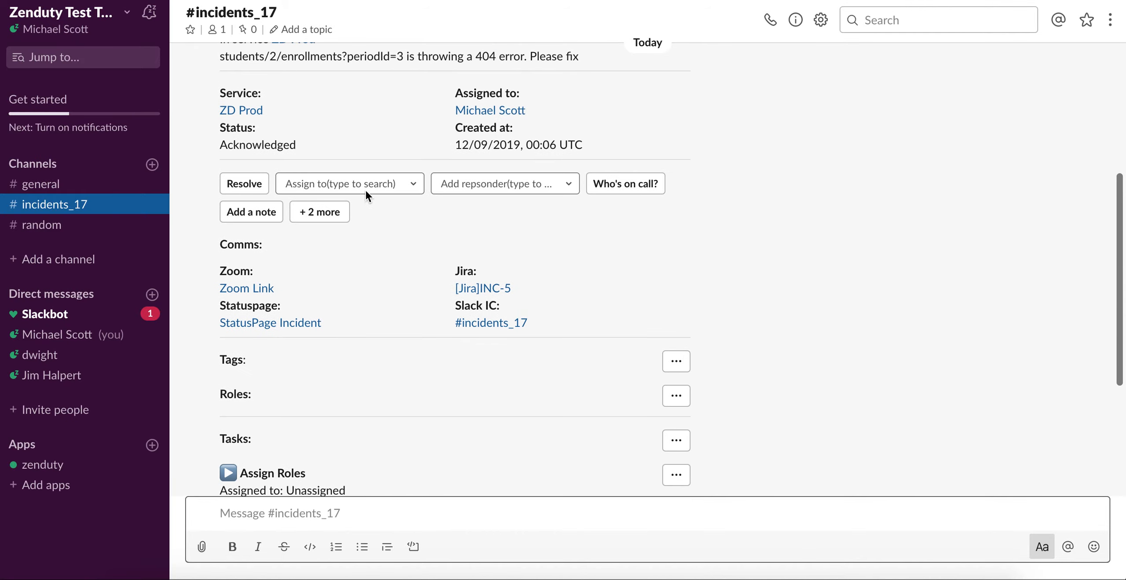
# Add the two colleagues from the direct messages list as responders to the acknowledged incident
pyautogui.click(482, 184)
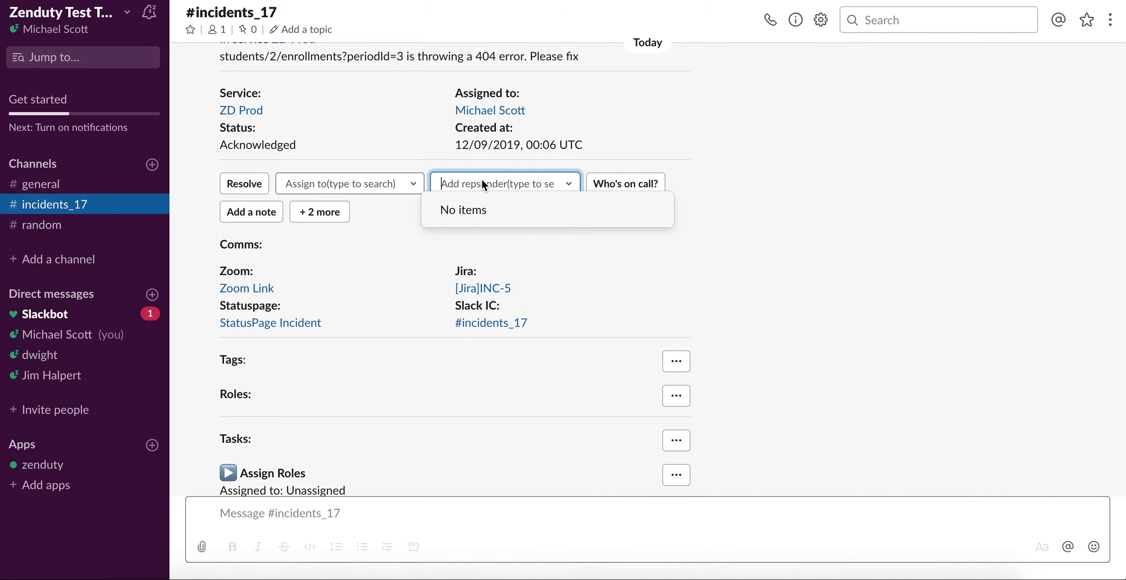
pyautogui.write('jim')
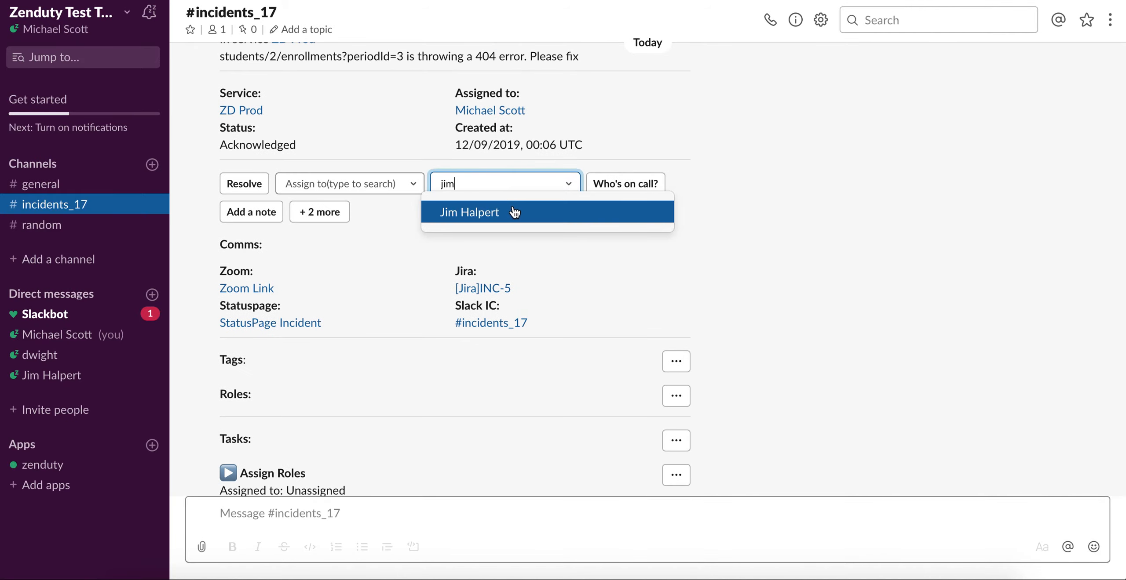
pyautogui.click(513, 208)
pyautogui.click(493, 183)
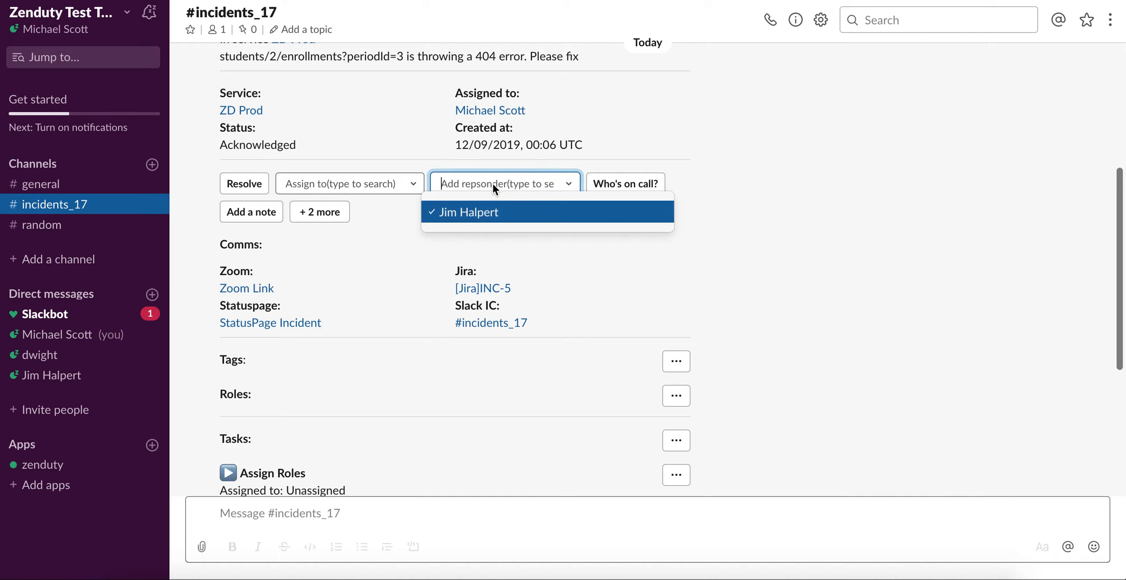
pyautogui.write('dwig')
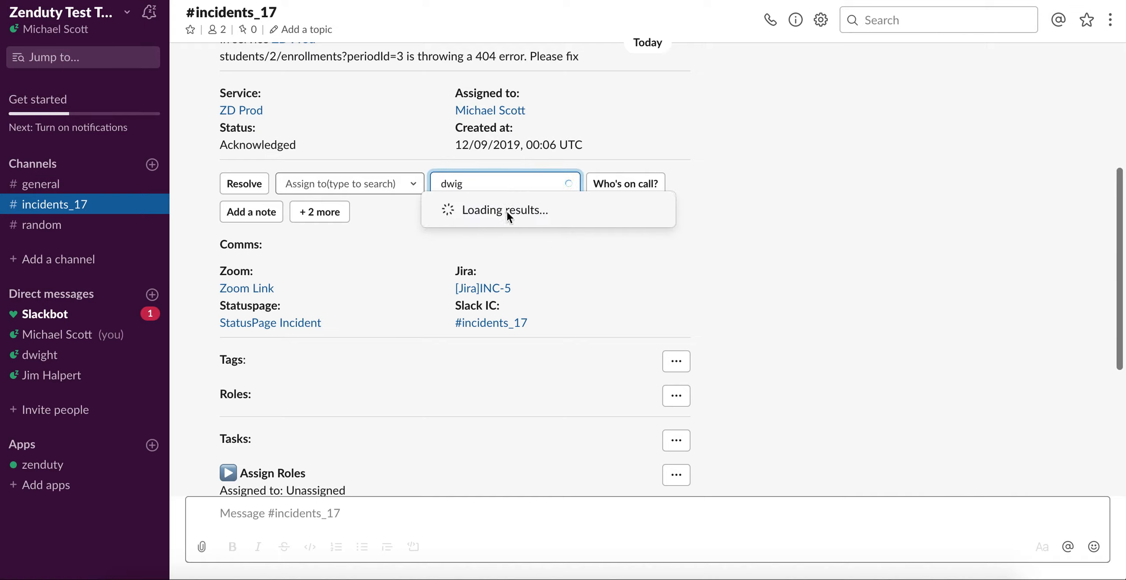
pyautogui.click(521, 211)
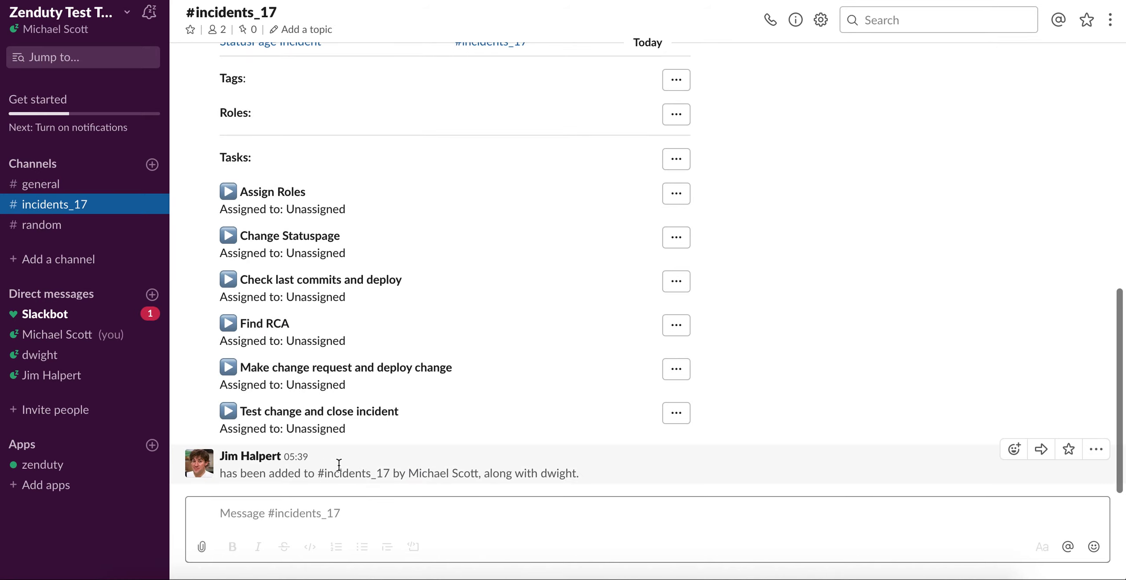
# Expand the hidden actions of the incident message and look at its context time range options
pyautogui.click(299, 515)
pyautogui.scroll(1, 411, 473)
pyautogui.scroll(6, 408, 469)
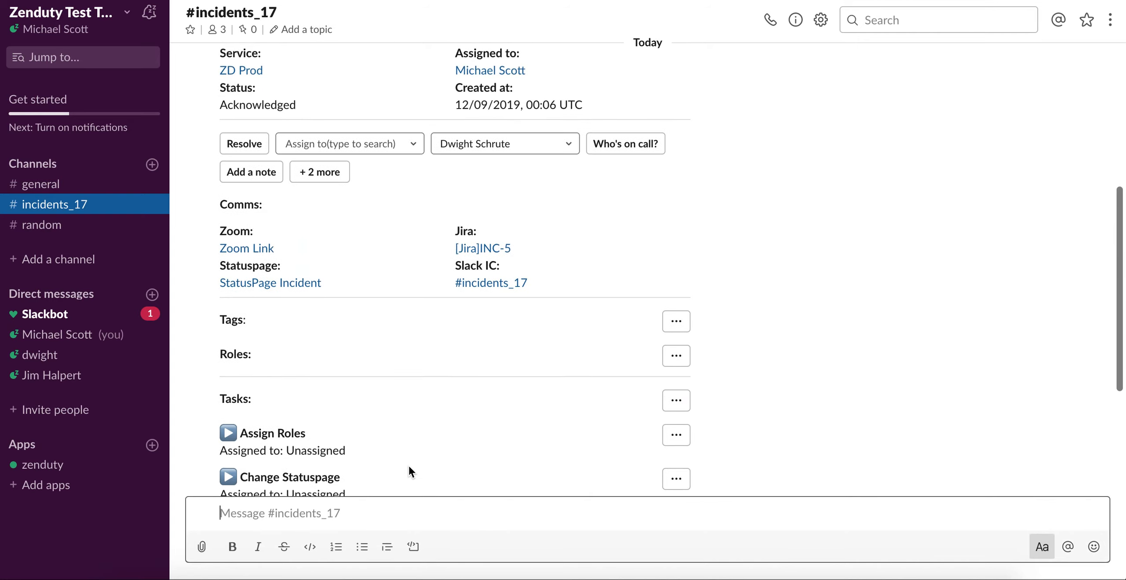
pyautogui.click(320, 250)
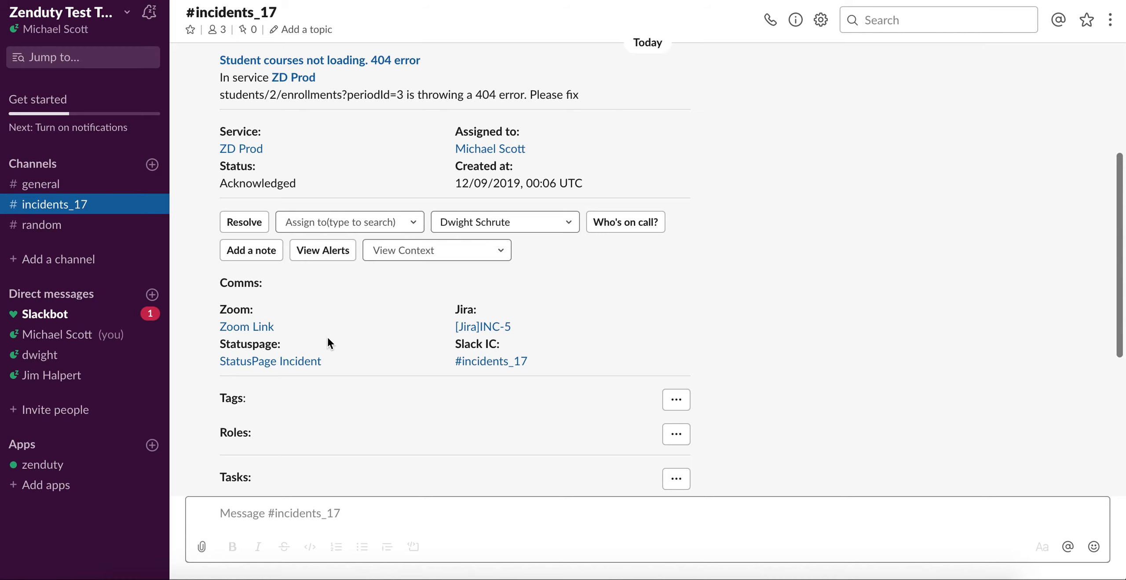
pyautogui.scroll(3, 328, 340)
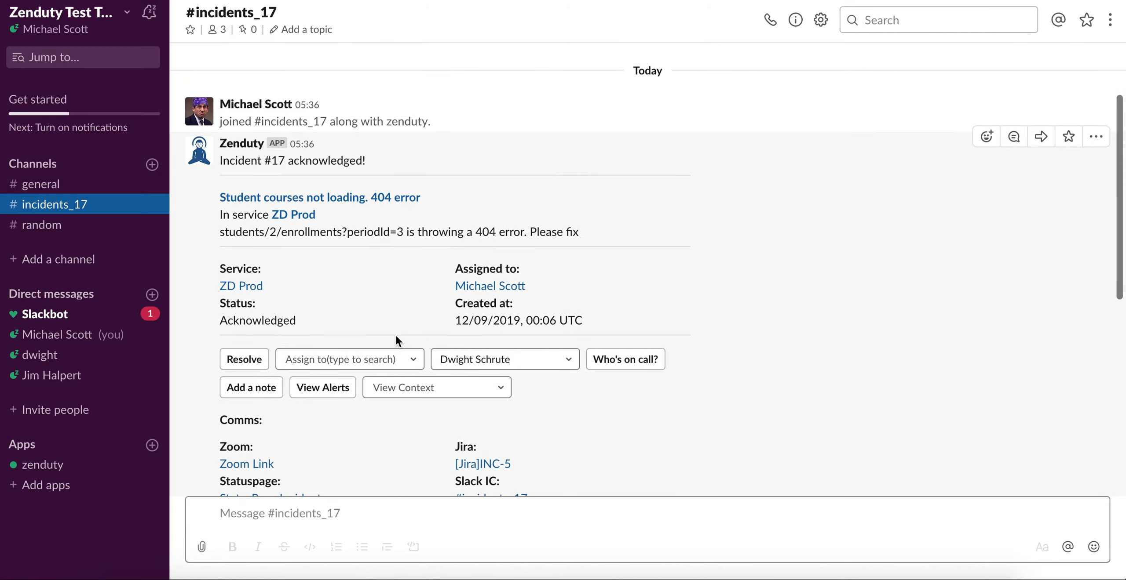
pyautogui.scroll(-2, 396, 338)
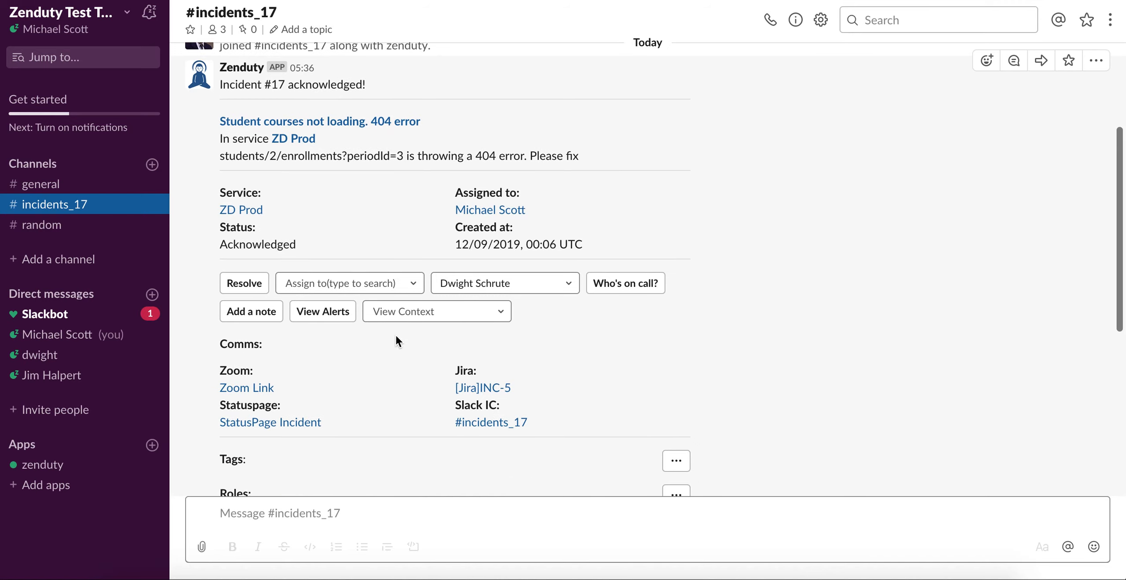
pyautogui.click(431, 312)
pyautogui.click(755, 318)
# In the browser, open the student page on zd1.herokuapp.com to check the reported problem
pyautogui.click(325, 122)
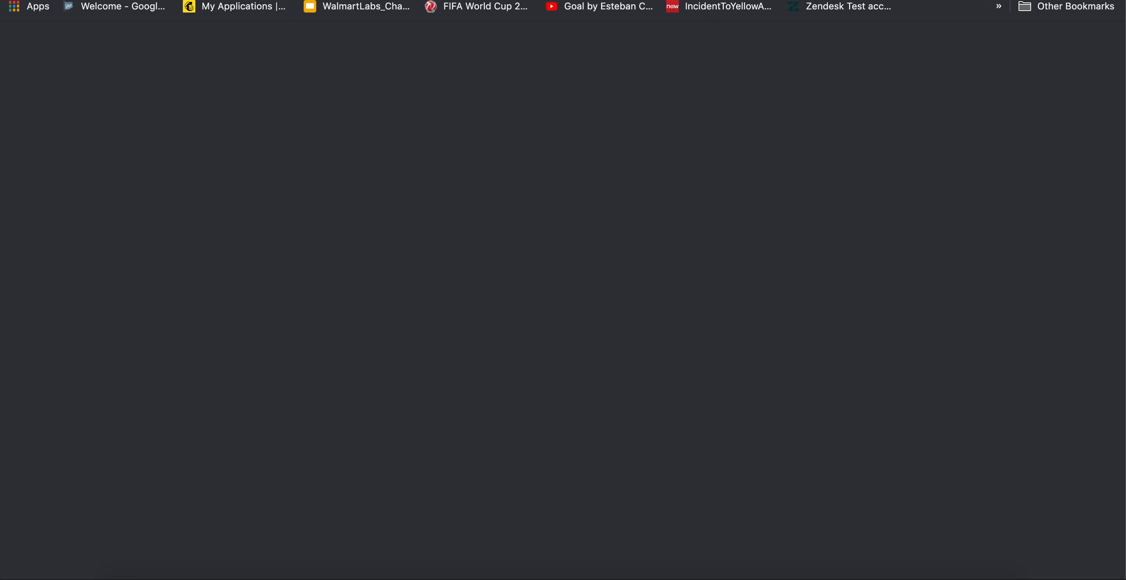
pyautogui.write('https://zd1.herokuapp.com/dt/student/21_k=Ix04fu')
pyautogui.press('Return')
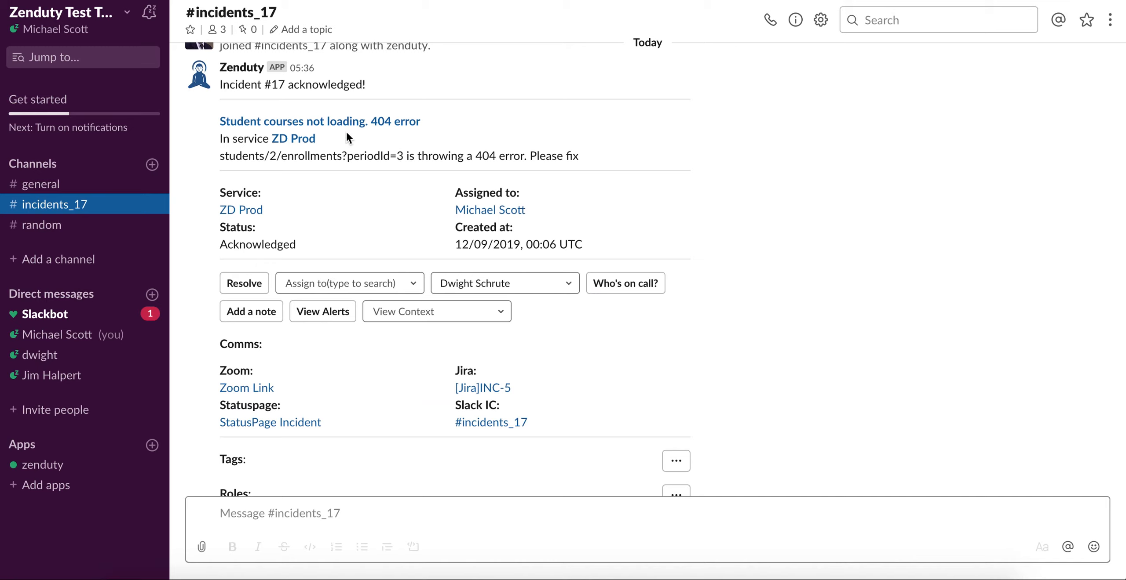
# Back in the #incidents_17 channel, view the incident's context for the last 120 minutes
pyautogui.scroll(-8, 678, 299)
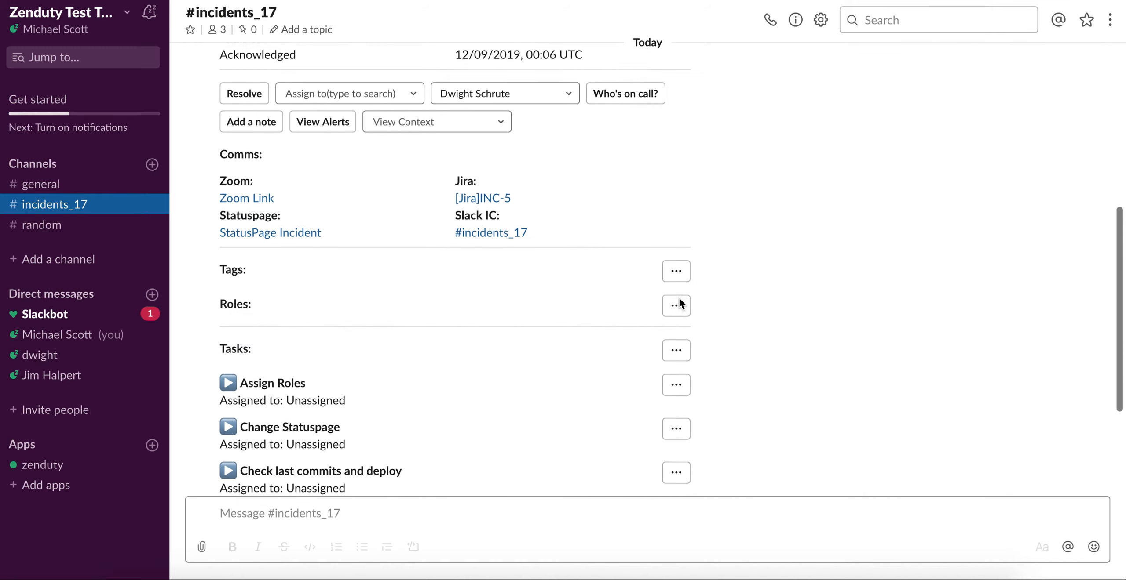
pyautogui.scroll(6, 678, 296)
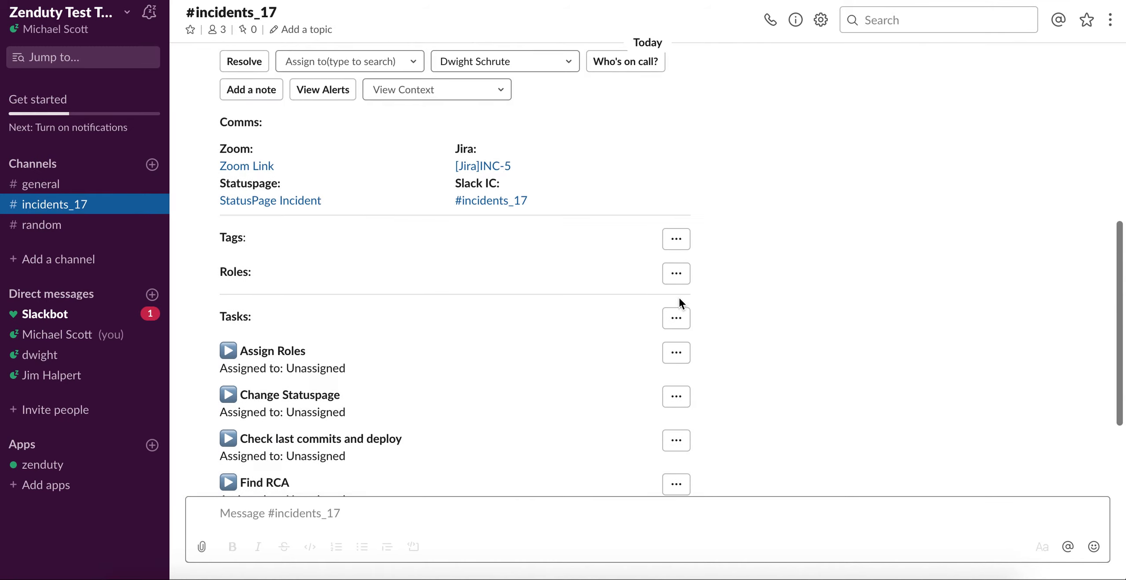
pyautogui.scroll(1, 481, 296)
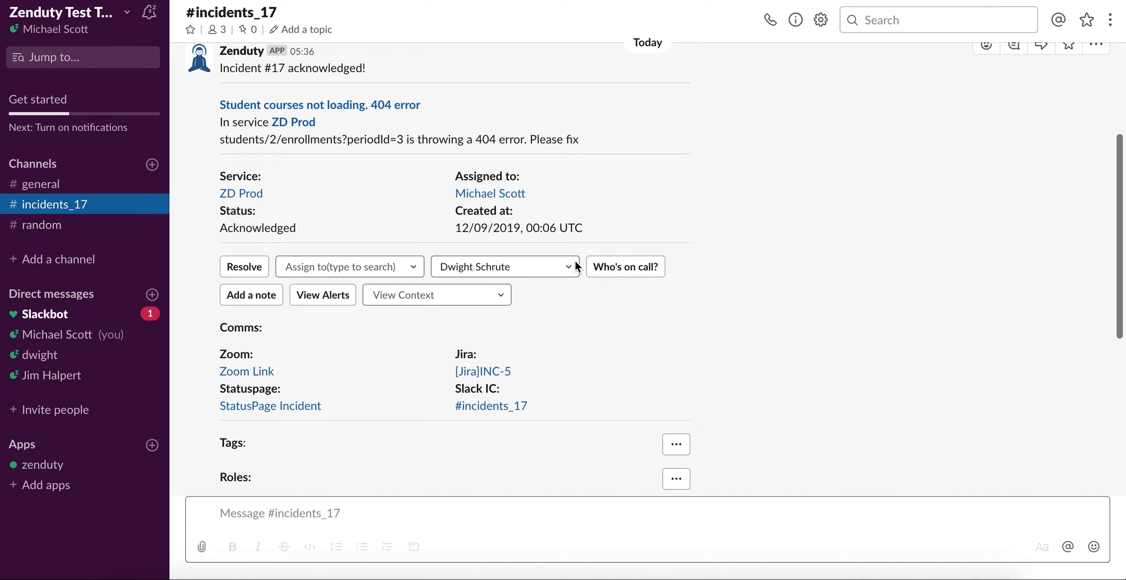
pyautogui.click(429, 296)
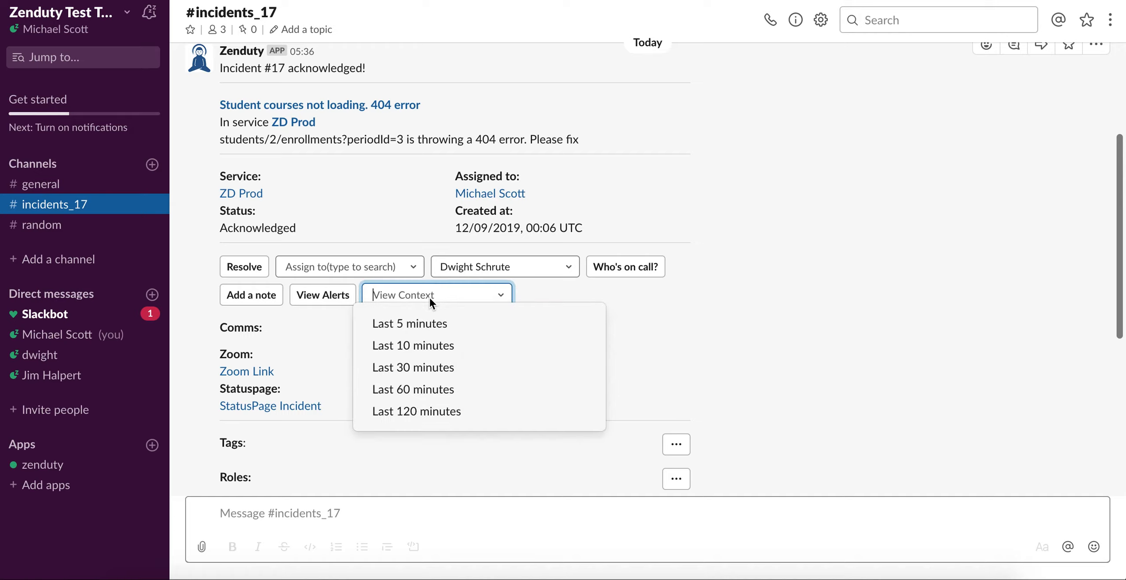
pyautogui.click(433, 412)
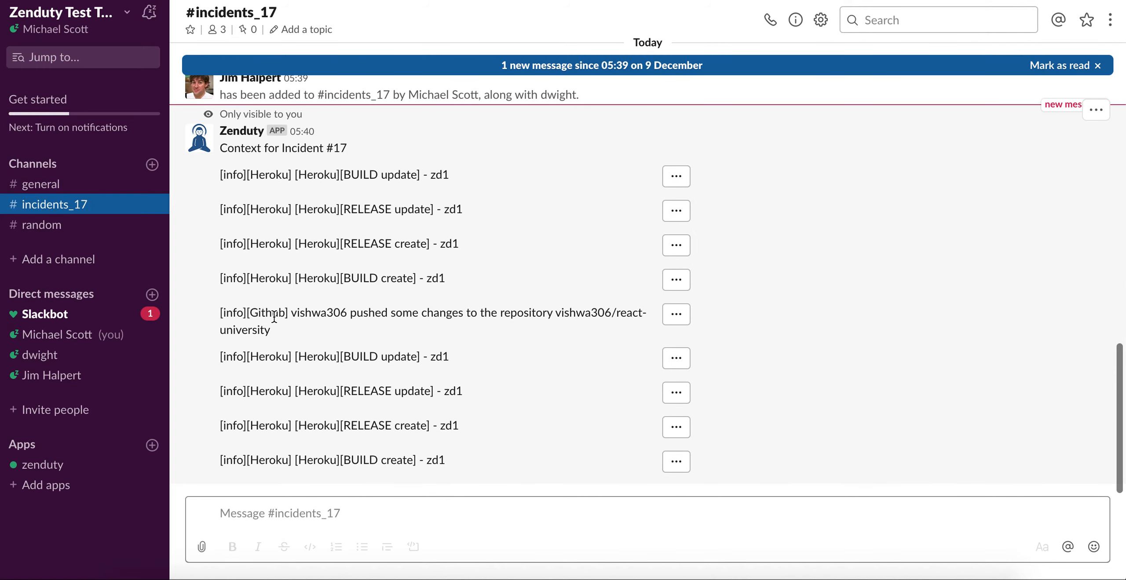
# Review the Heroku build and release events and the Github push in the incident context, along with the incident's task list
pyautogui.moveTo(271, 330); pyautogui.dragTo(220, 313)
pyautogui.click(220, 313)
pyautogui.scroll(2, 409, 236)
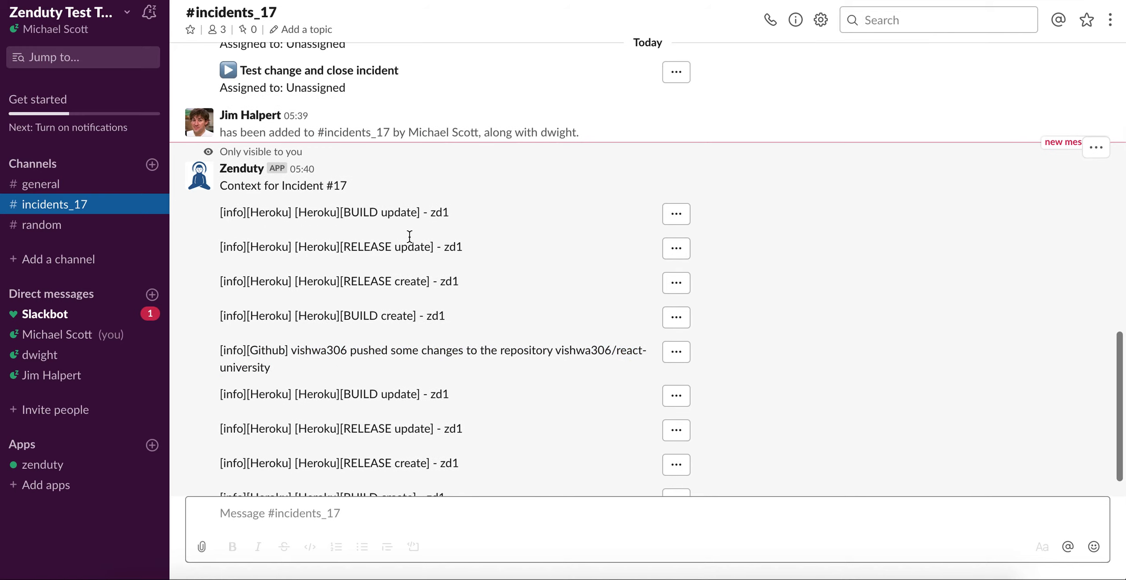
pyautogui.moveTo(221, 210); pyautogui.dragTo(433, 320)
pyautogui.click(449, 311)
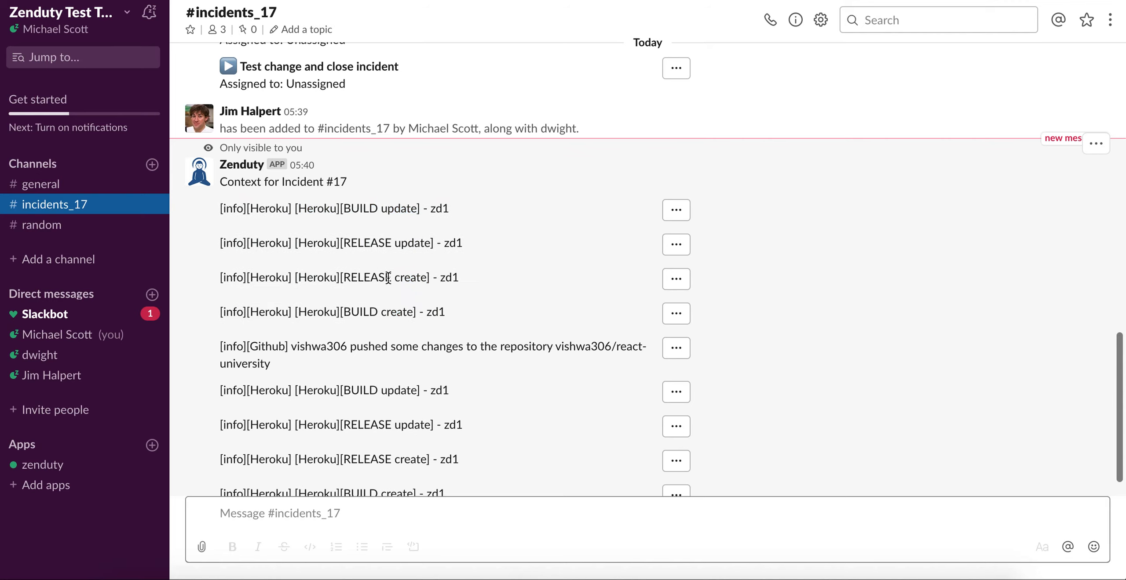
pyautogui.scroll(2, 339, 263)
pyautogui.scroll(-3, 338, 264)
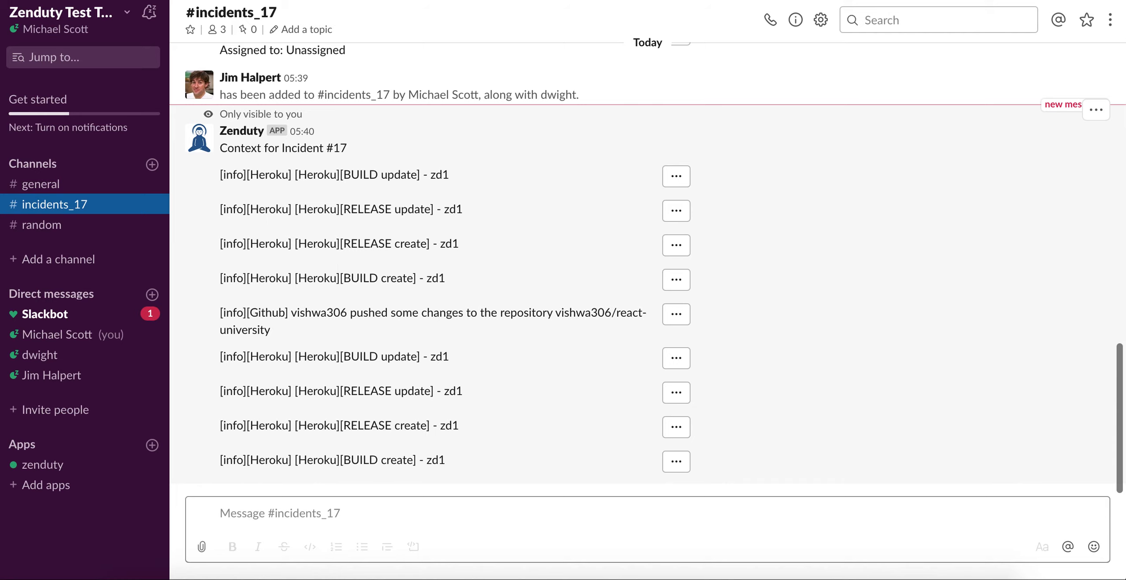
pyautogui.scroll(10, 441, 274)
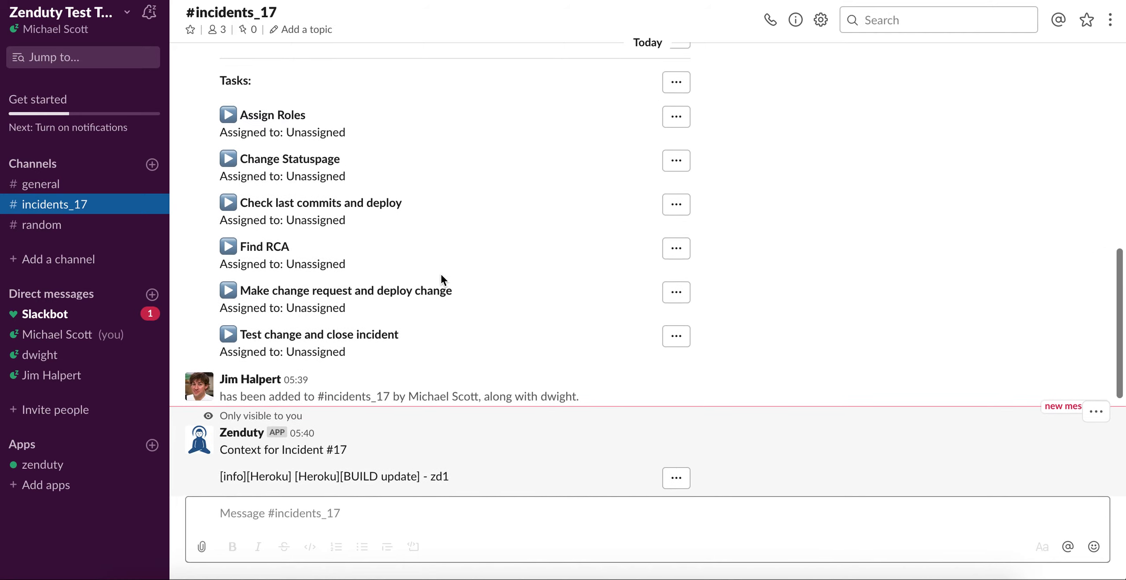
pyautogui.scroll(4, 441, 280)
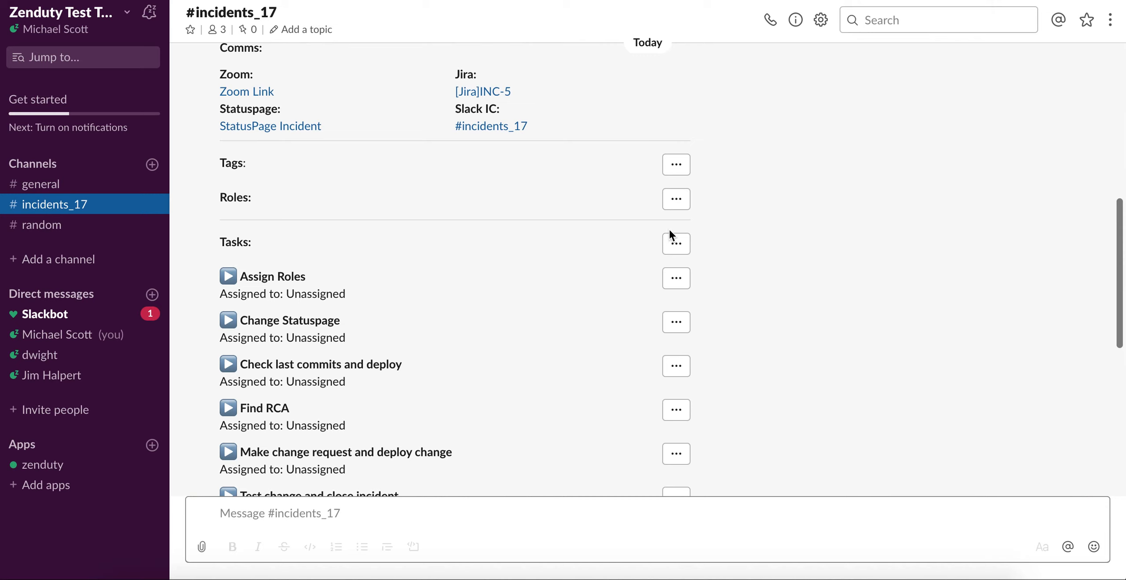
pyautogui.scroll(-12, 702, 234)
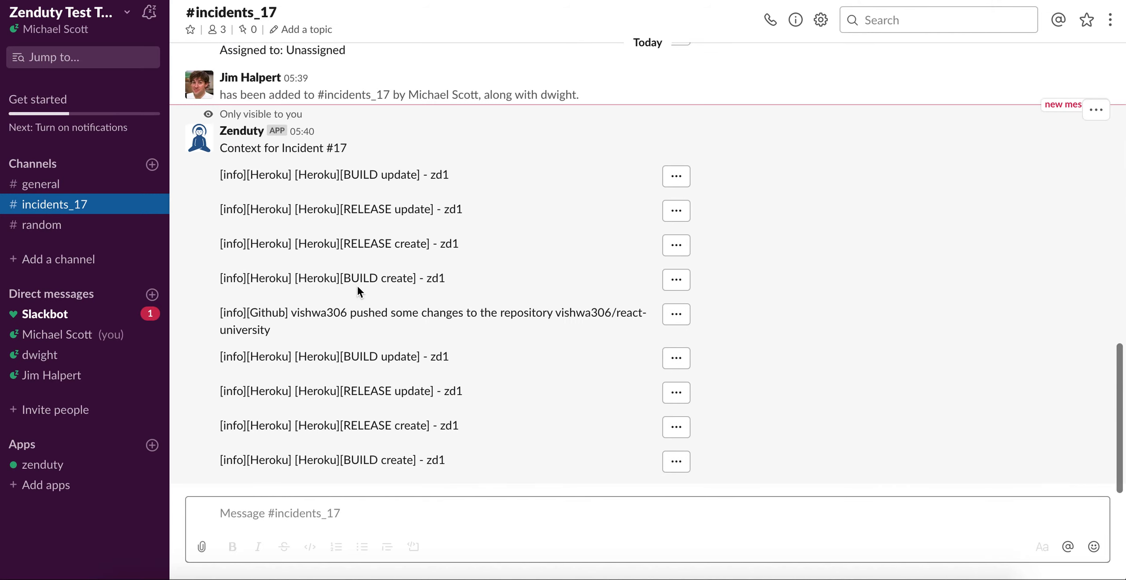
# View the alert summary of the Github push event, follow its commit link, and close the summary
pyautogui.moveTo(278, 336); pyautogui.dragTo(215, 312)
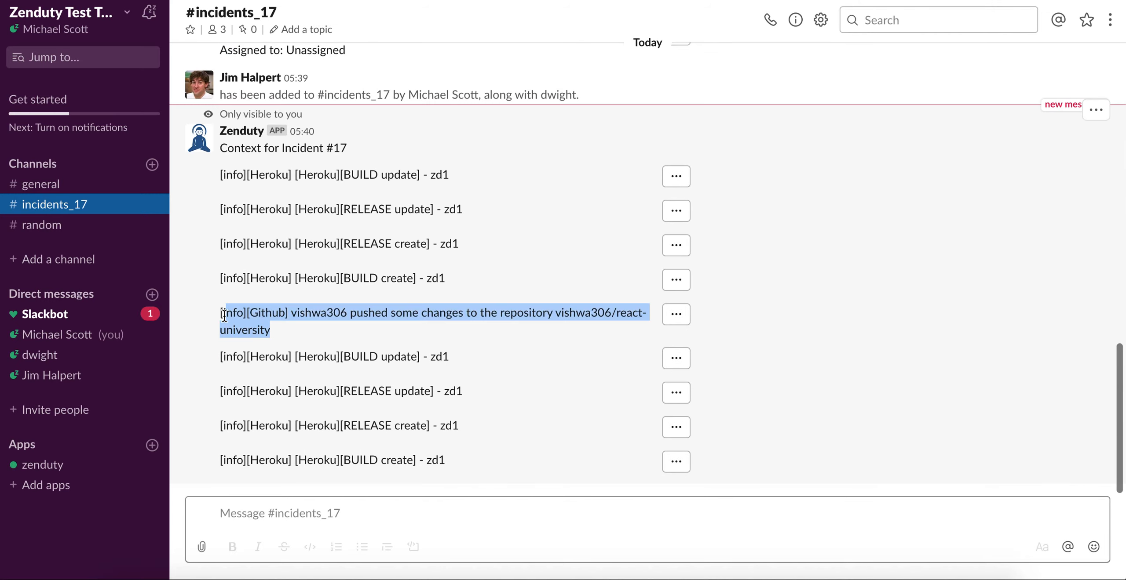
pyautogui.click(417, 331)
pyautogui.click(676, 313)
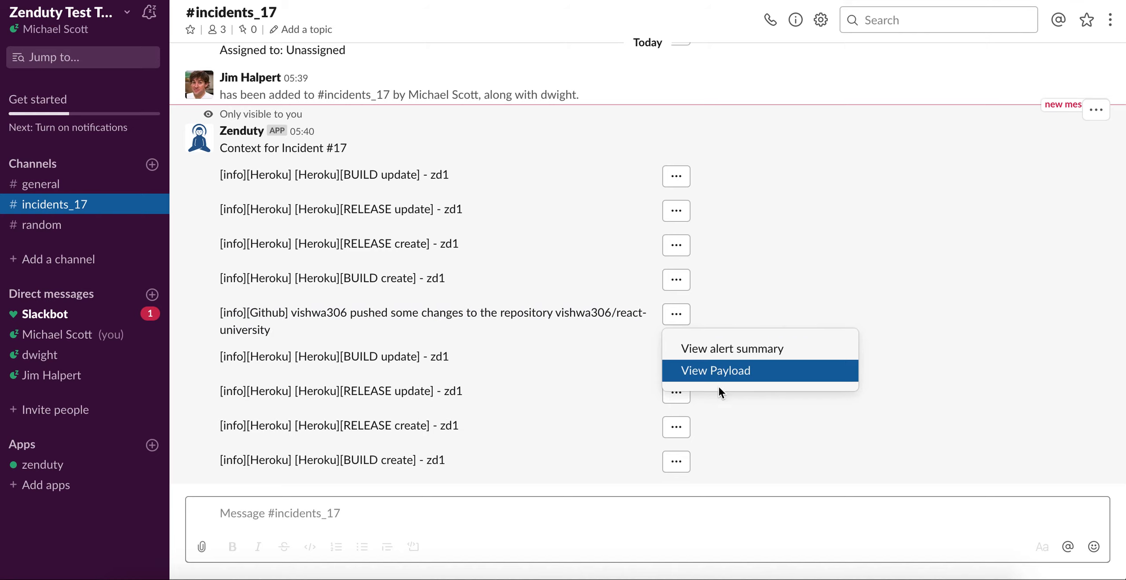
pyautogui.click(726, 349)
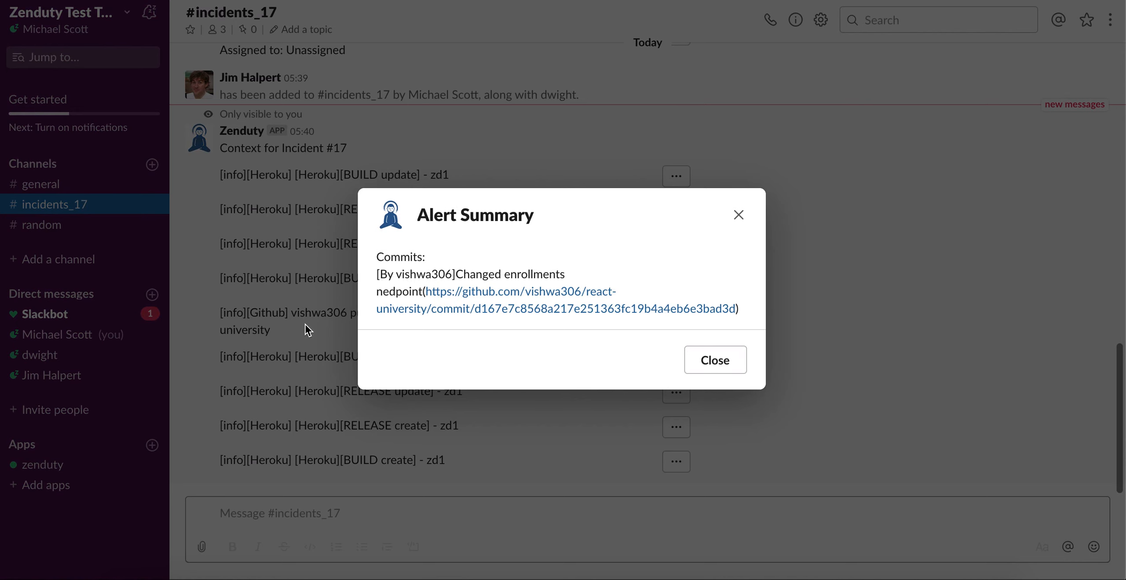
pyautogui.rightClick(481, 295)
pyautogui.click(480, 299)
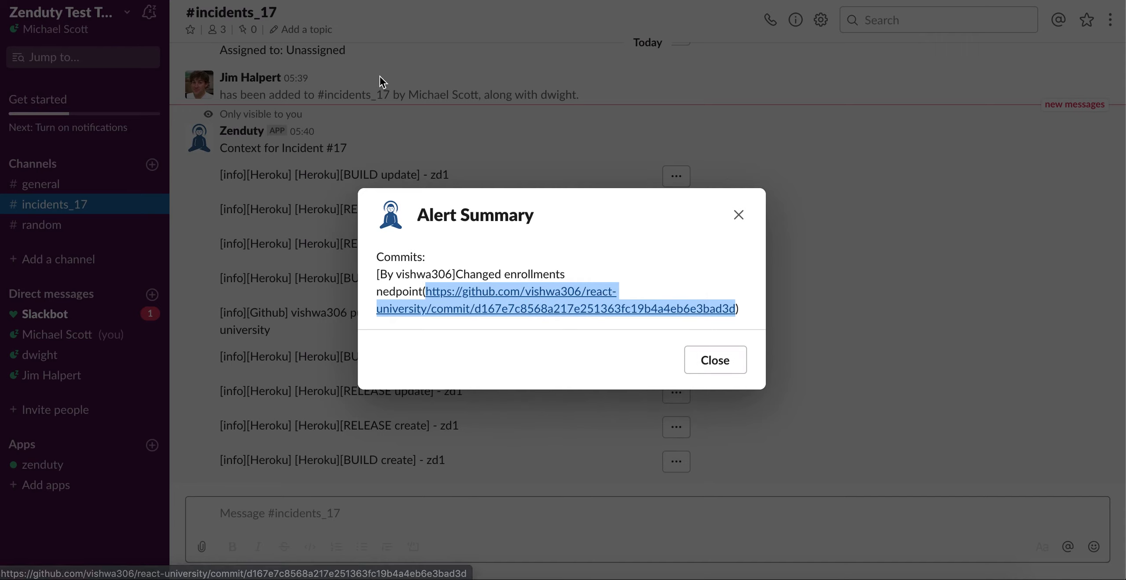
pyautogui.click(739, 214)
# Assign the Incident Commander role for the incident to the signed-in user
pyautogui.scroll(3, 377, 239)
pyautogui.scroll(8, 378, 239)
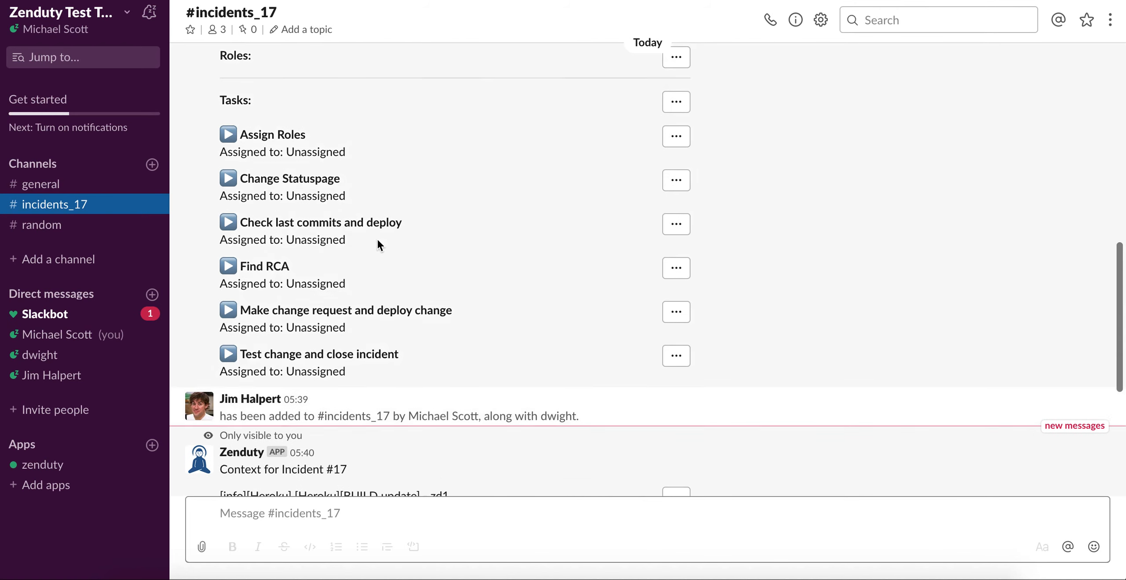
pyautogui.scroll(-2, 377, 240)
pyautogui.scroll(2, 378, 240)
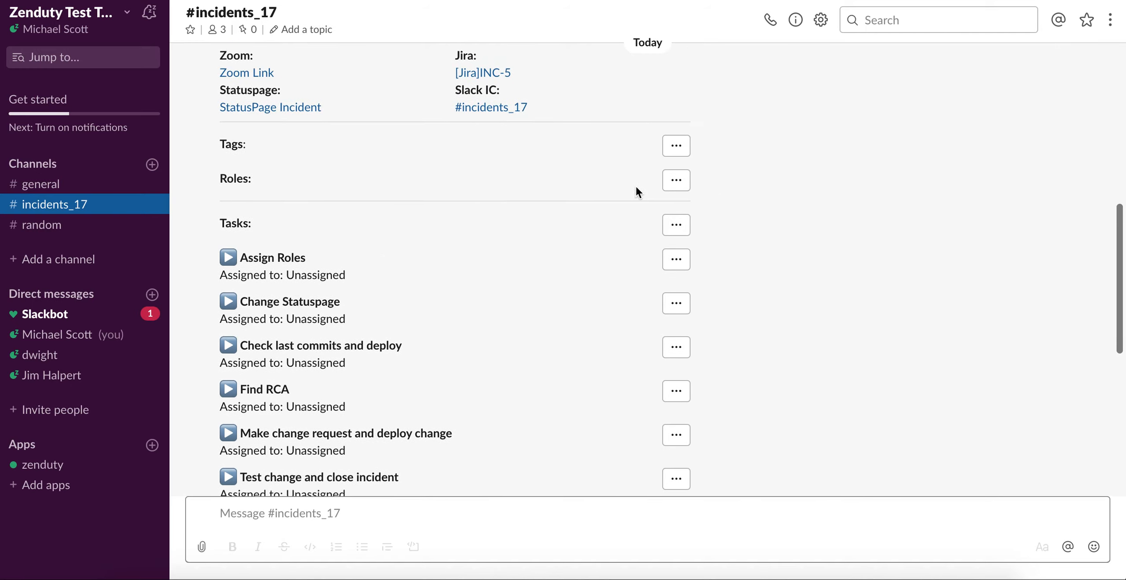
pyautogui.click(675, 179)
pyautogui.click(692, 210)
pyautogui.click(426, 270)
pyautogui.click(460, 314)
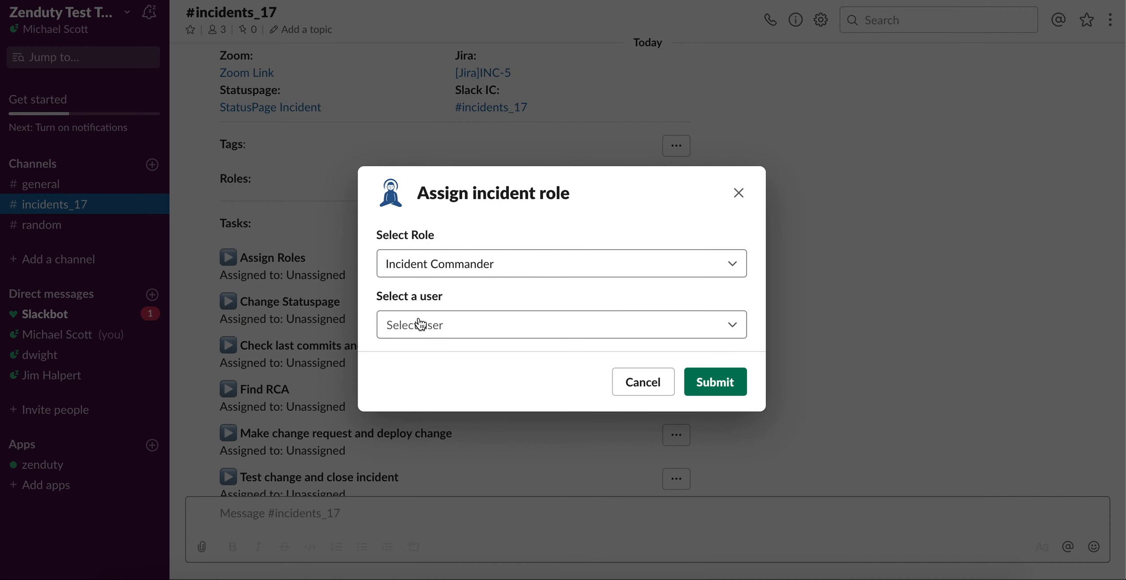
pyautogui.click(420, 324)
pyautogui.click(417, 372)
pyautogui.click(710, 382)
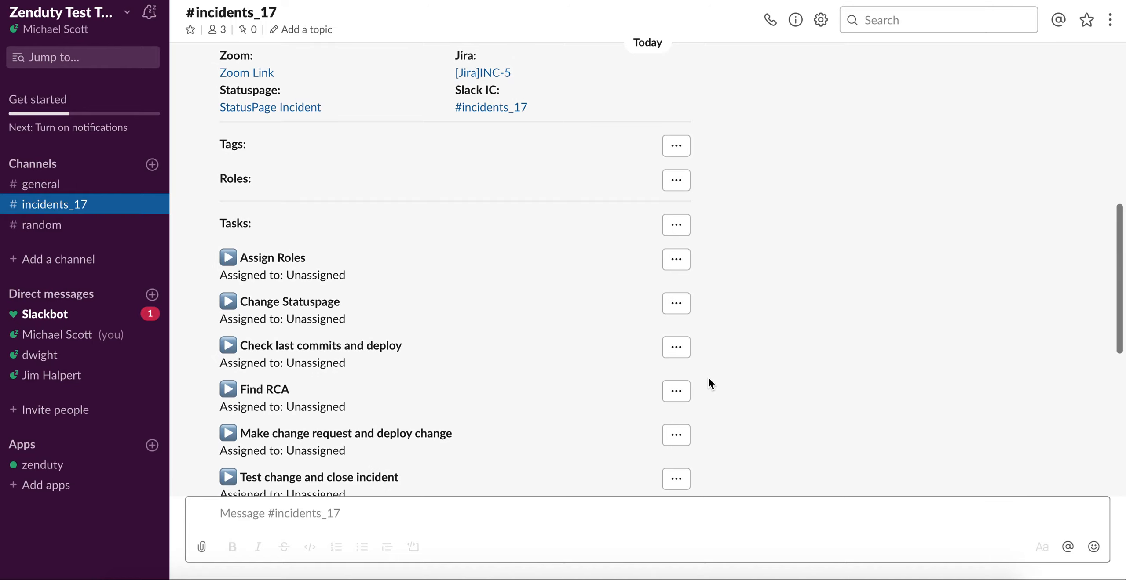
# Assign the Comms Lead role to the responder who was added last
pyautogui.click(677, 180)
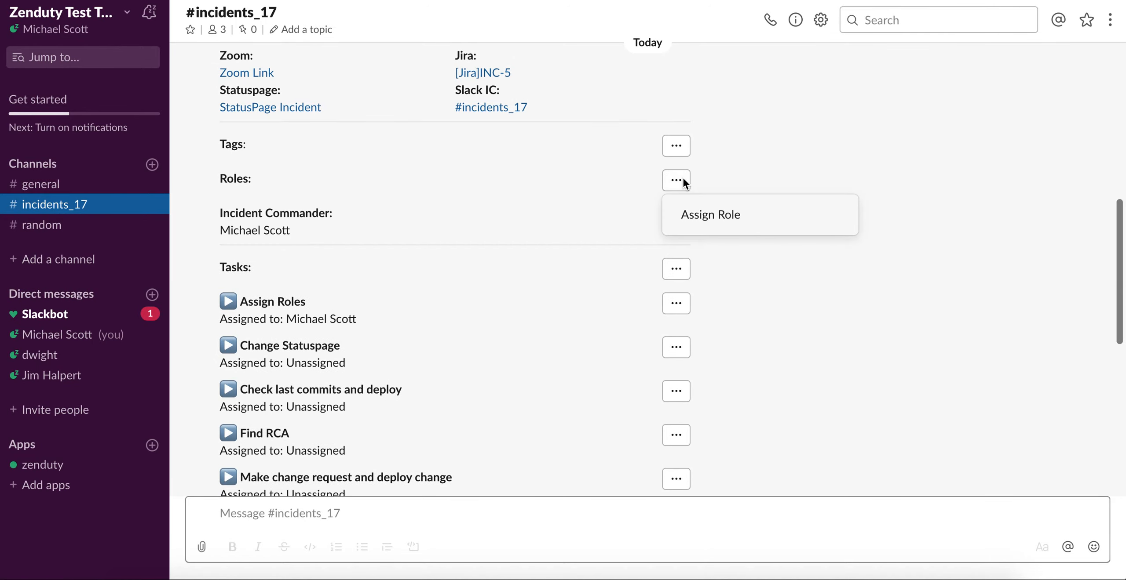
pyautogui.click(692, 216)
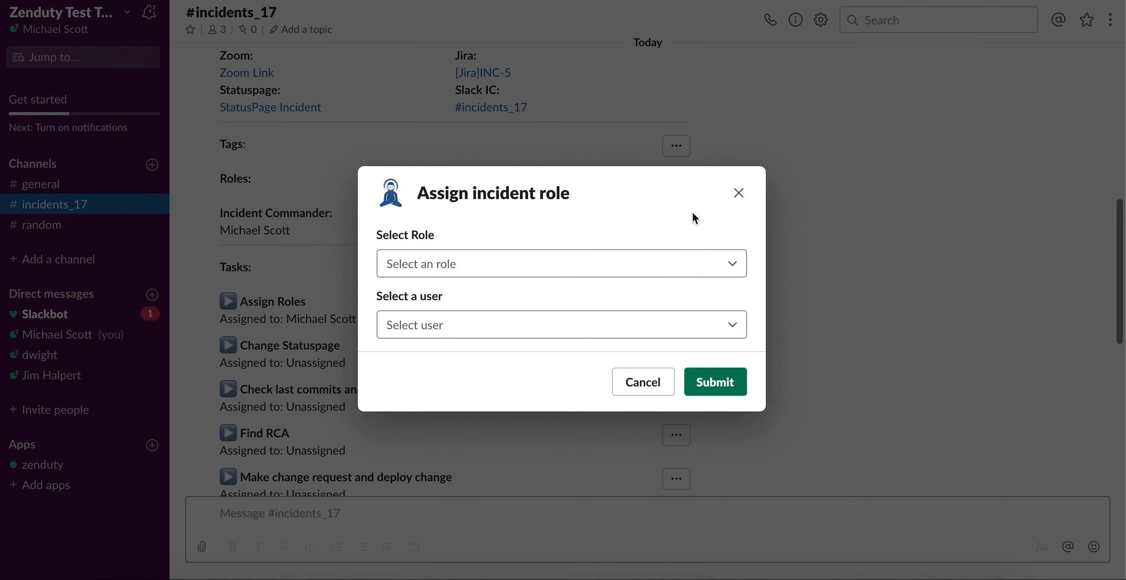
pyautogui.click(552, 271)
pyautogui.click(460, 295)
pyautogui.click(439, 326)
pyautogui.click(707, 373)
# Assign the Ops Lead role for the incident to a team member
pyautogui.click(684, 189)
pyautogui.click(689, 212)
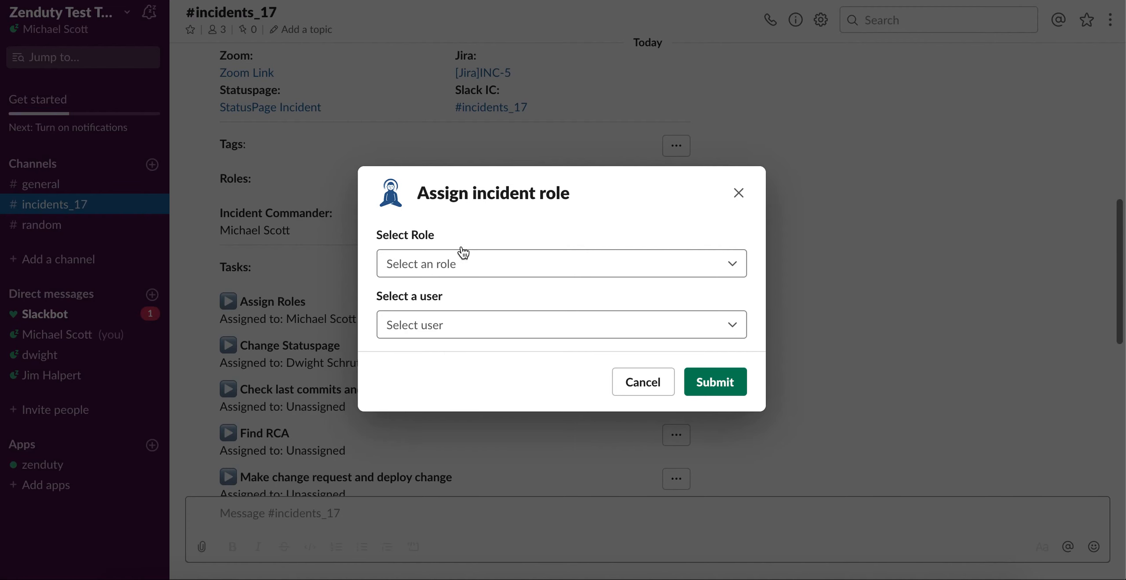
pyautogui.click(444, 266)
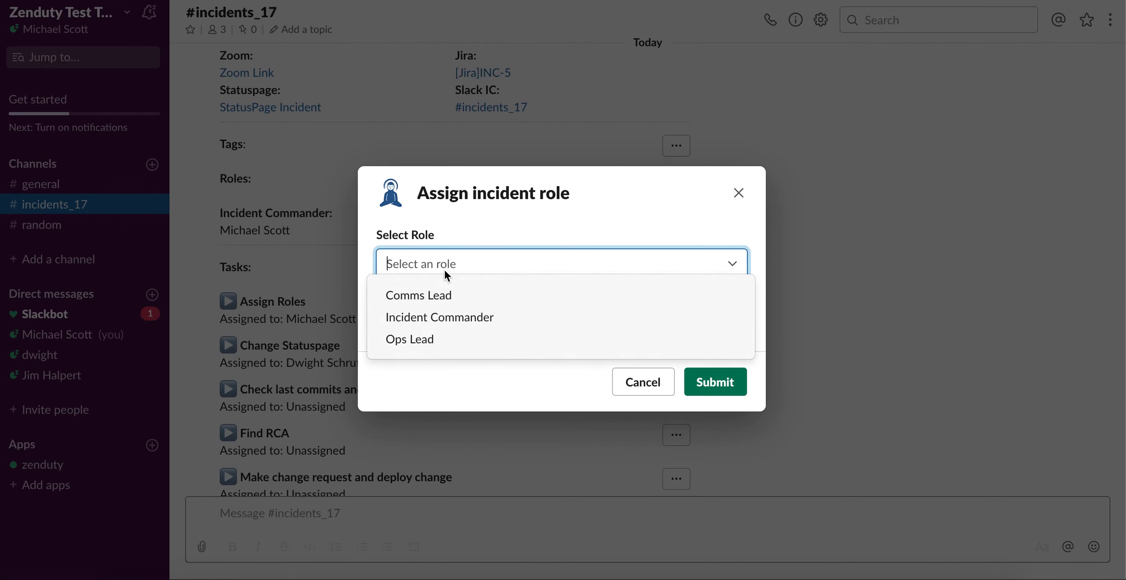
pyautogui.click(426, 342)
pyautogui.click(439, 327)
pyautogui.click(492, 398)
pyautogui.click(713, 382)
pyautogui.scroll(-10, 821, 325)
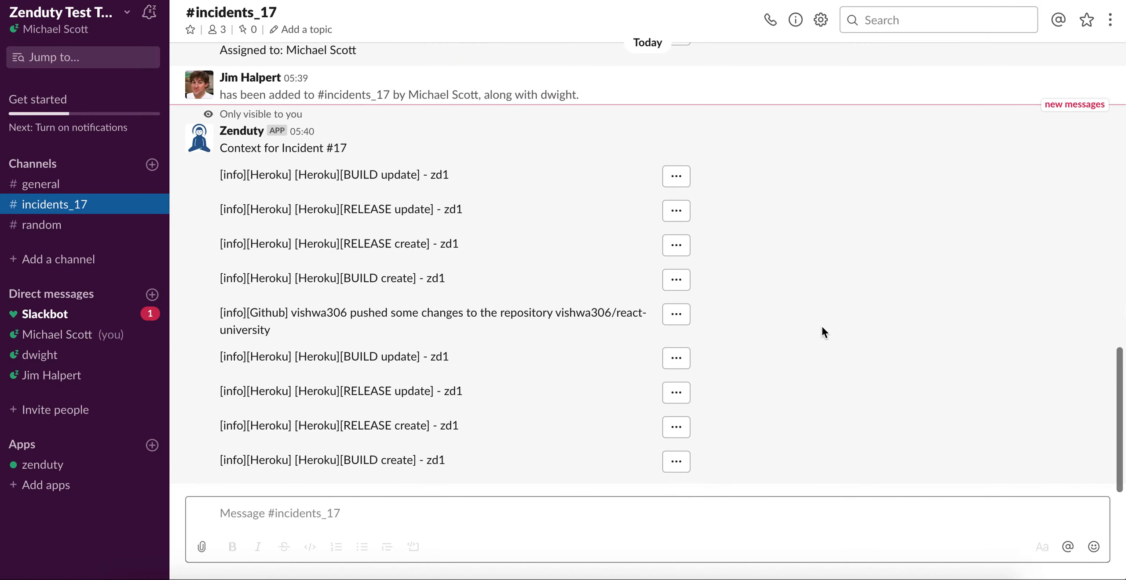
# Set the status of the Assign Roles task to Done in the #incidents_17 incident message
pyautogui.scroll(10, 822, 328)
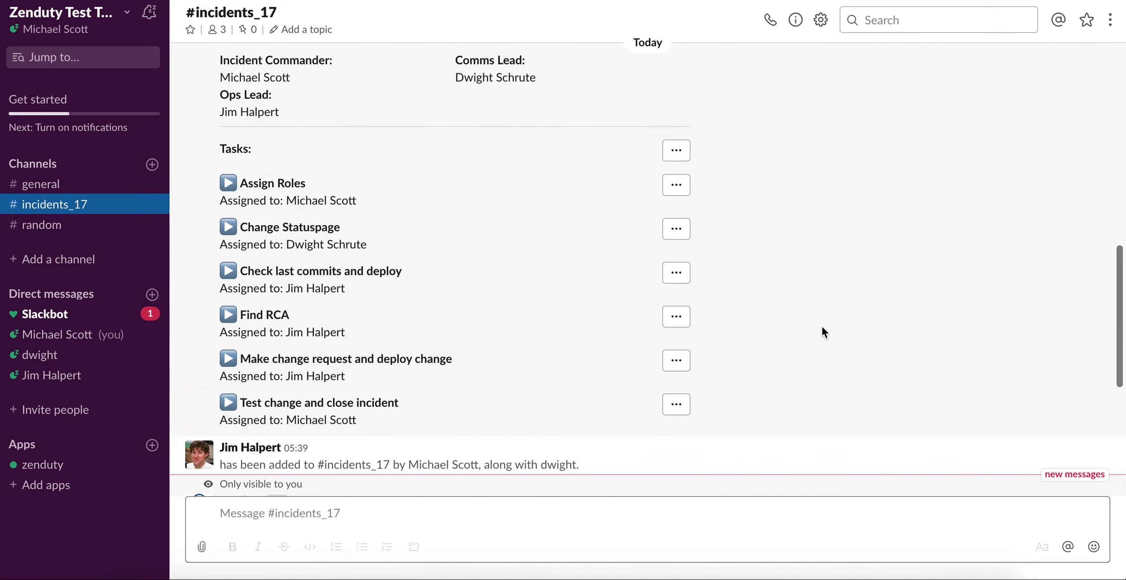
pyautogui.scroll(1, 823, 332)
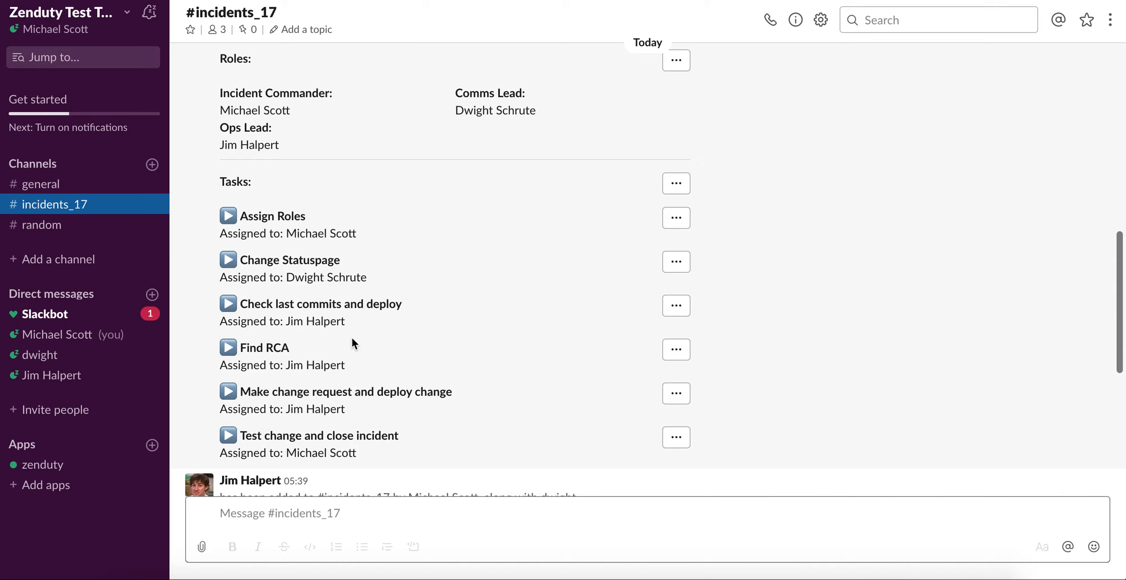
pyautogui.scroll(3, 351, 336)
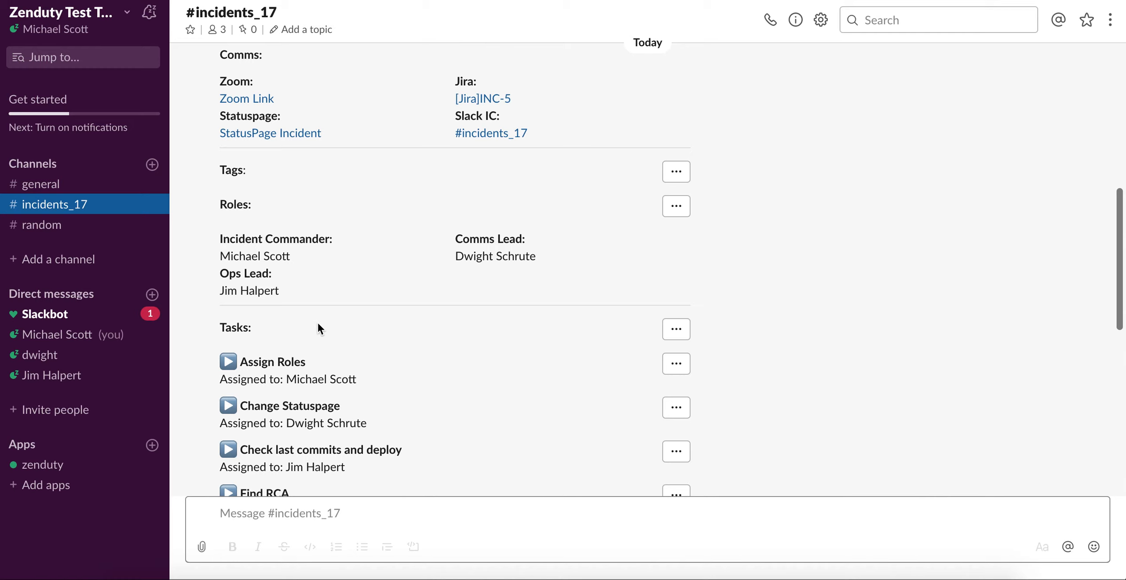
pyautogui.scroll(2, 317, 324)
pyautogui.scroll(-3, 318, 324)
pyautogui.scroll(-1, 317, 328)
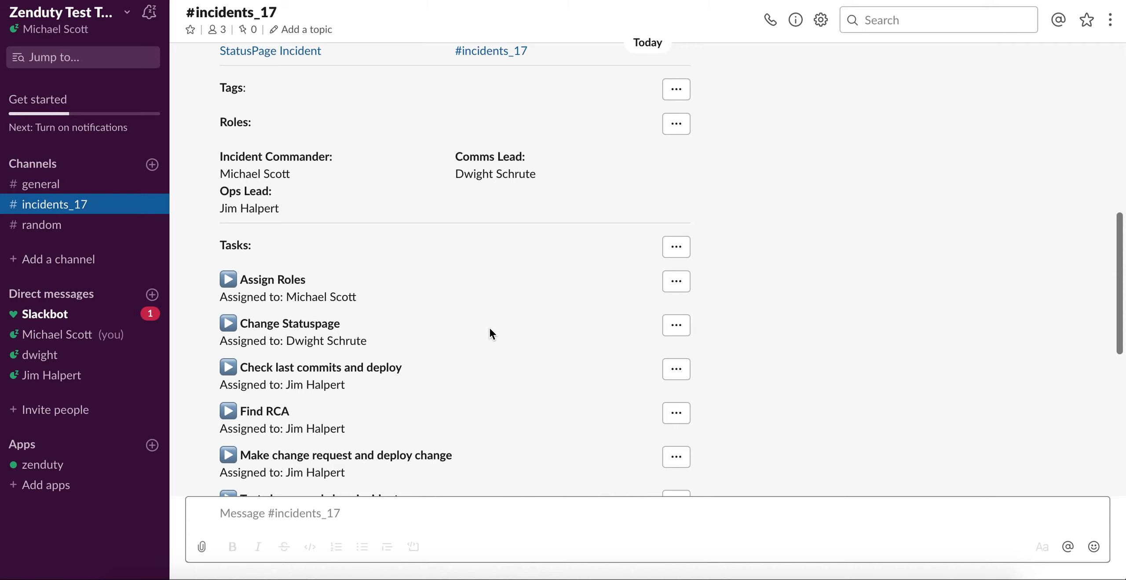
pyautogui.scroll(-2, 491, 332)
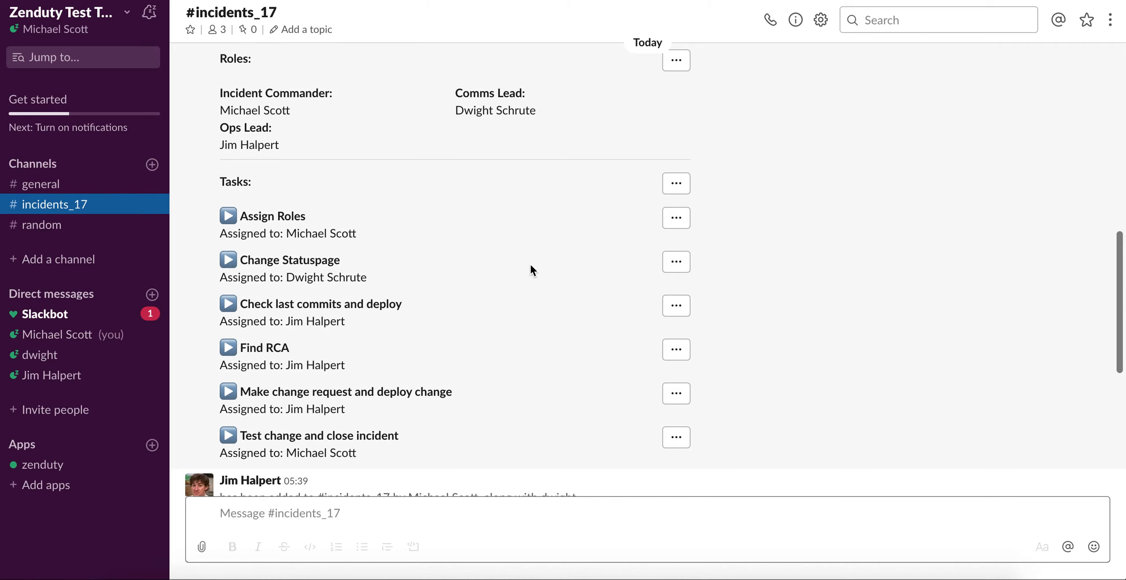
pyautogui.click(665, 224)
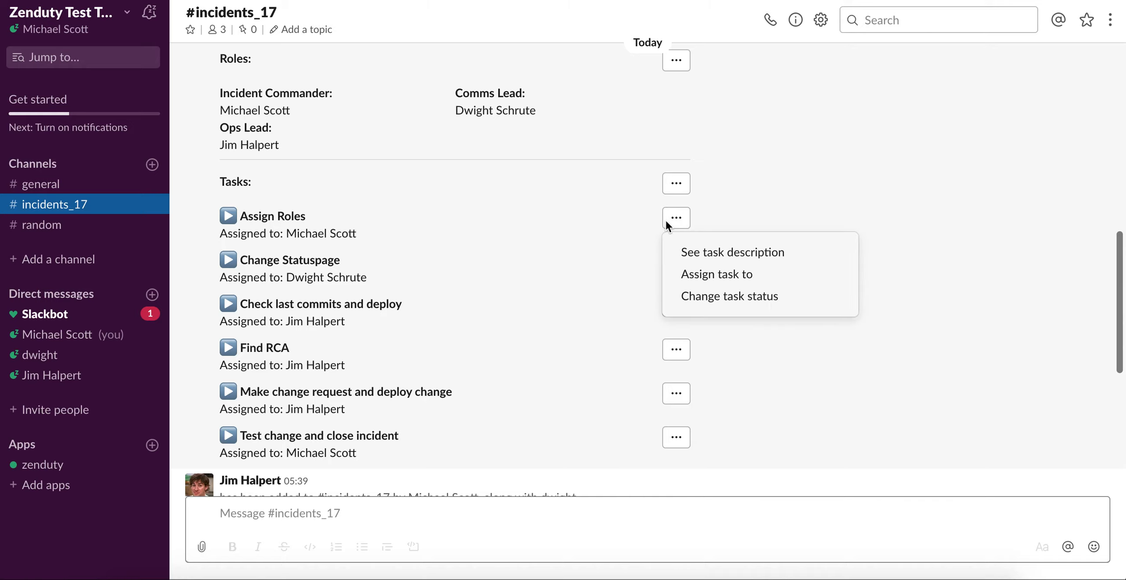
pyautogui.click(729, 295)
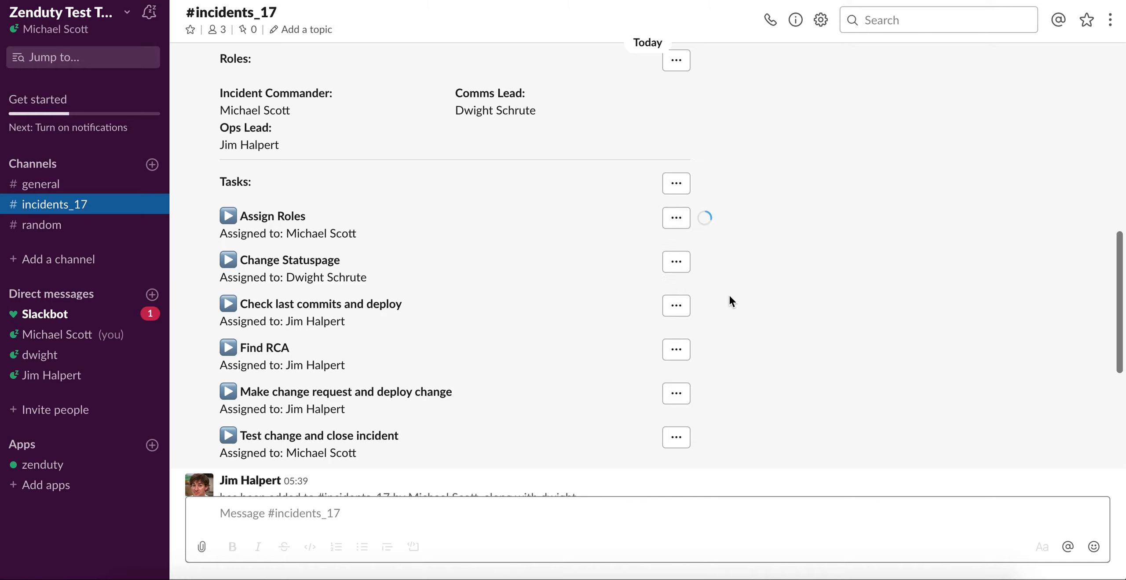
pyautogui.click(610, 292)
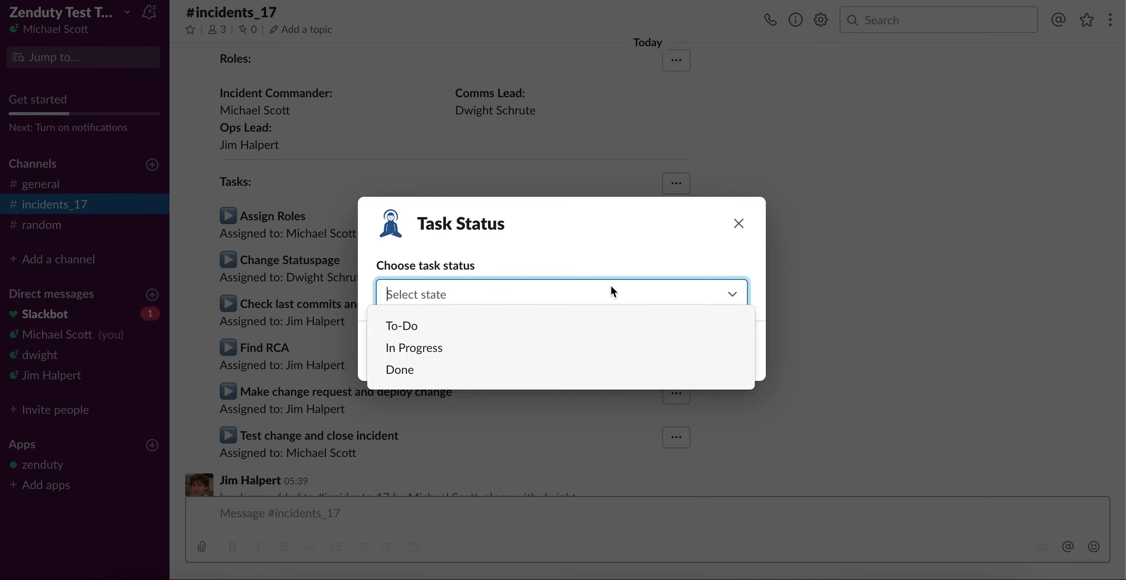
pyautogui.click(429, 368)
pyautogui.click(716, 343)
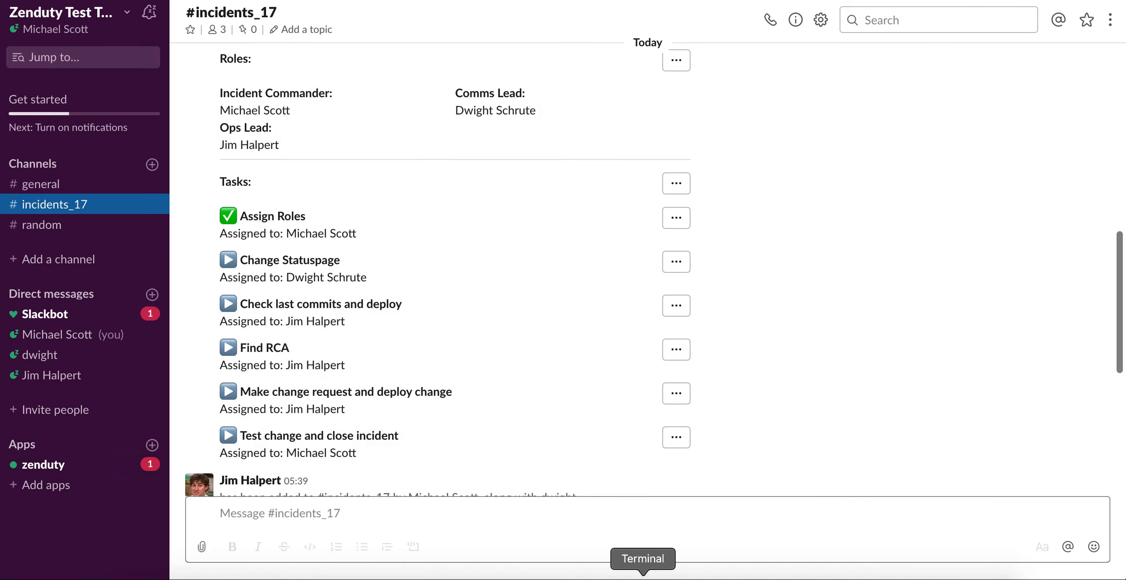
# Switch to the Comms Lead's Slack session and set the Change Statuspage task to In Progress in #incidents_17
pyautogui.click(673, 574)
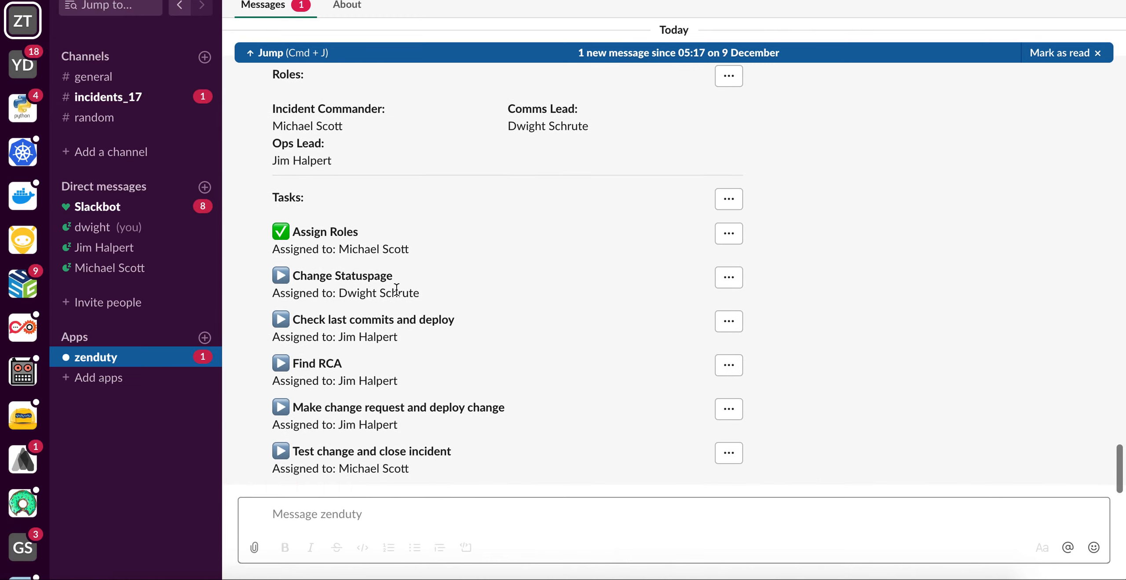
pyautogui.click(125, 97)
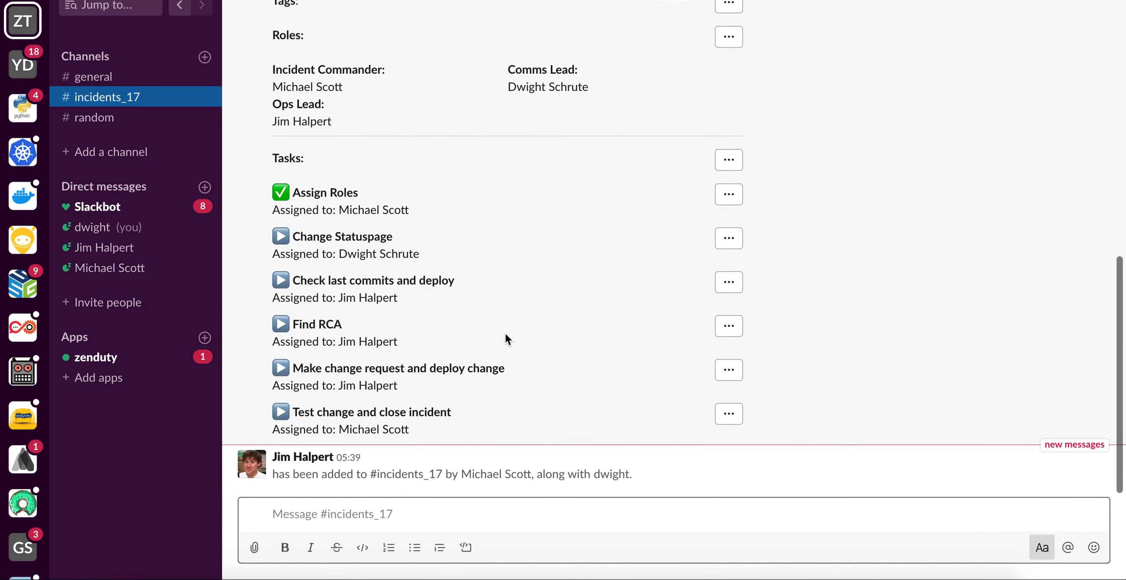
pyautogui.click(726, 241)
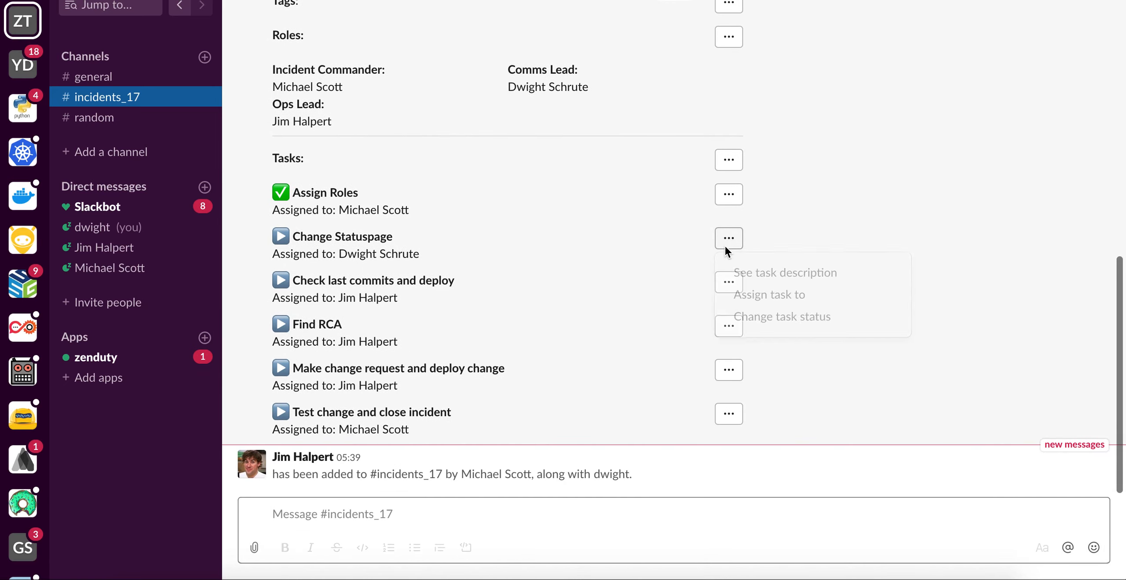
pyautogui.click(774, 316)
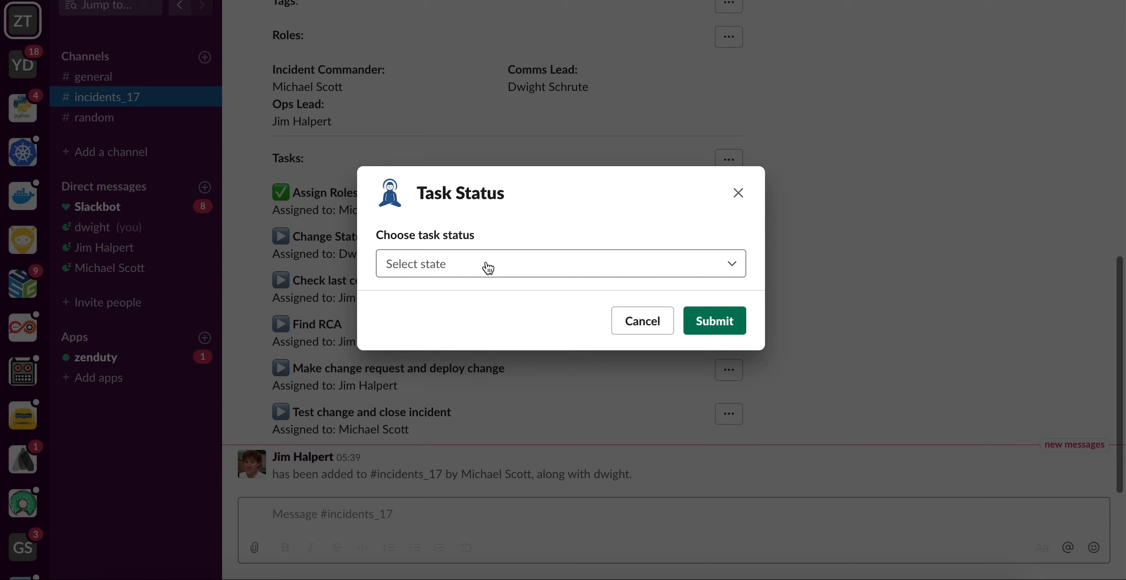
pyautogui.click(487, 268)
pyautogui.click(431, 317)
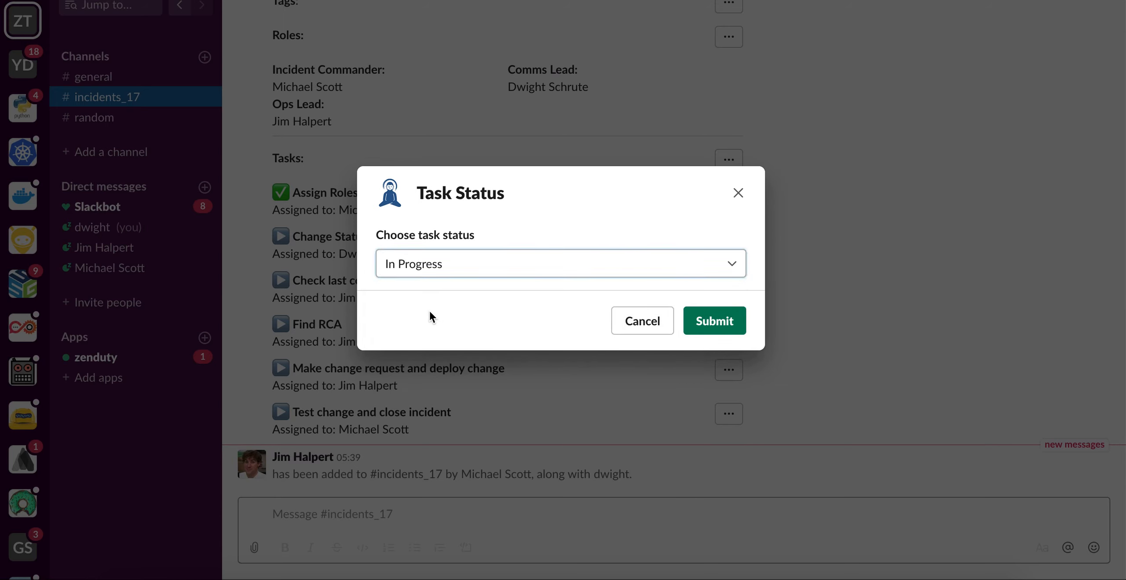
pyautogui.click(691, 322)
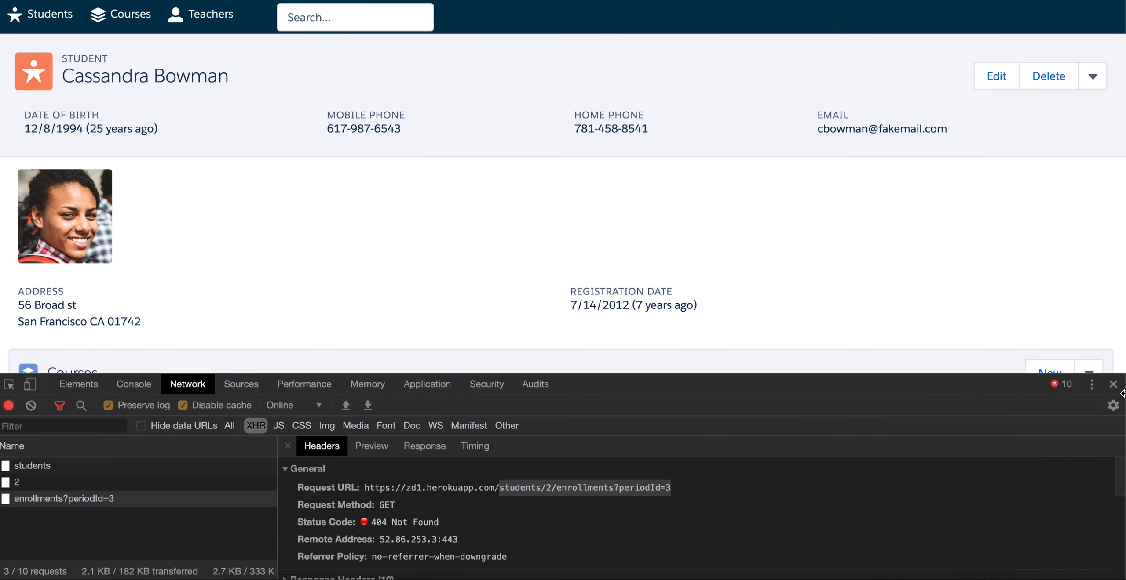
# In the Ops Lead's Slack session, mark the zenduty messages as read and review the incident tasks in #incidents_17
pyautogui.click(1120, 388)
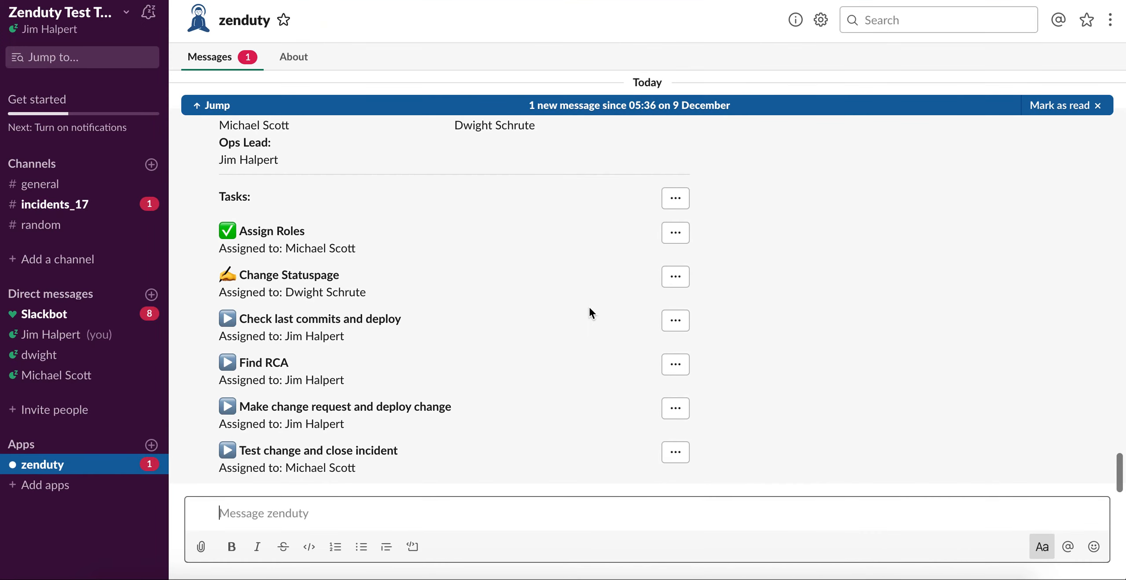
pyautogui.scroll(2, 589, 313)
pyautogui.scroll(-2, 589, 313)
pyautogui.click(1097, 104)
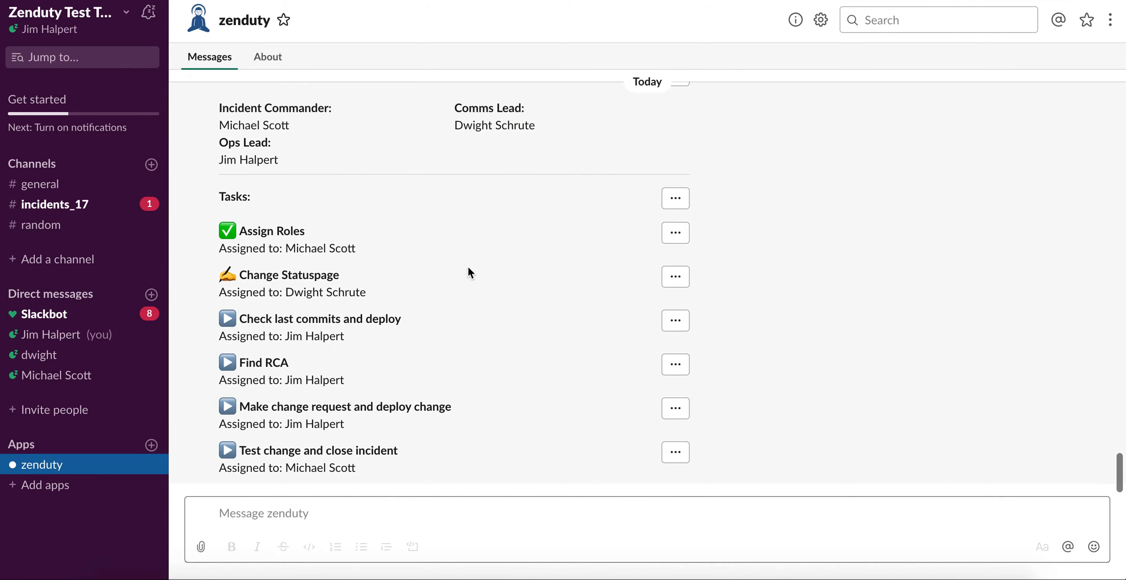
pyautogui.click(92, 203)
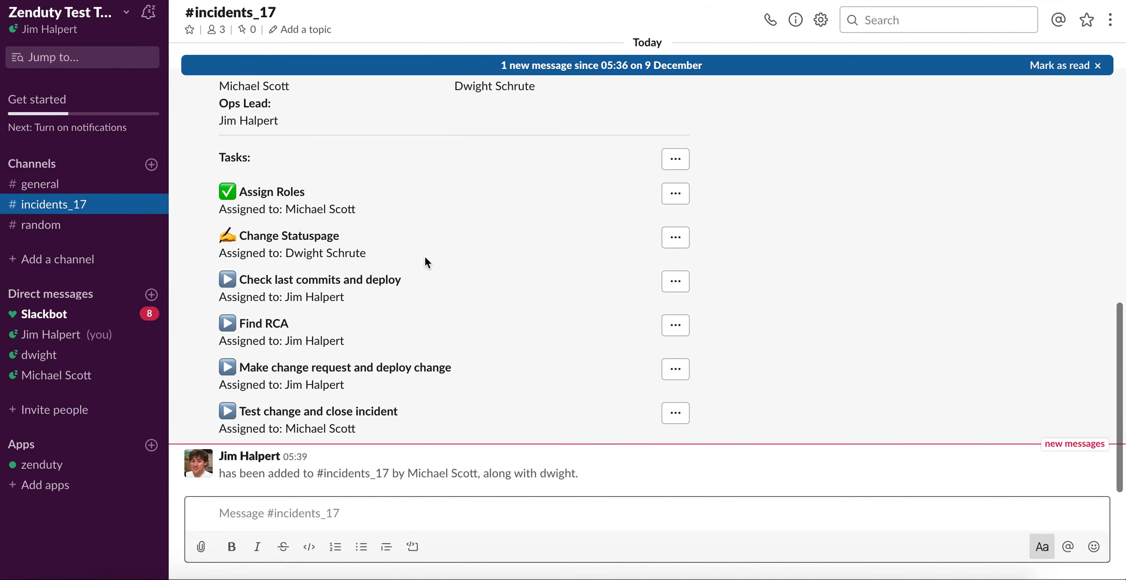
pyautogui.scroll(2, 425, 262)
pyautogui.scroll(-2, 425, 262)
pyautogui.scroll(1, 424, 262)
pyautogui.scroll(-1, 425, 262)
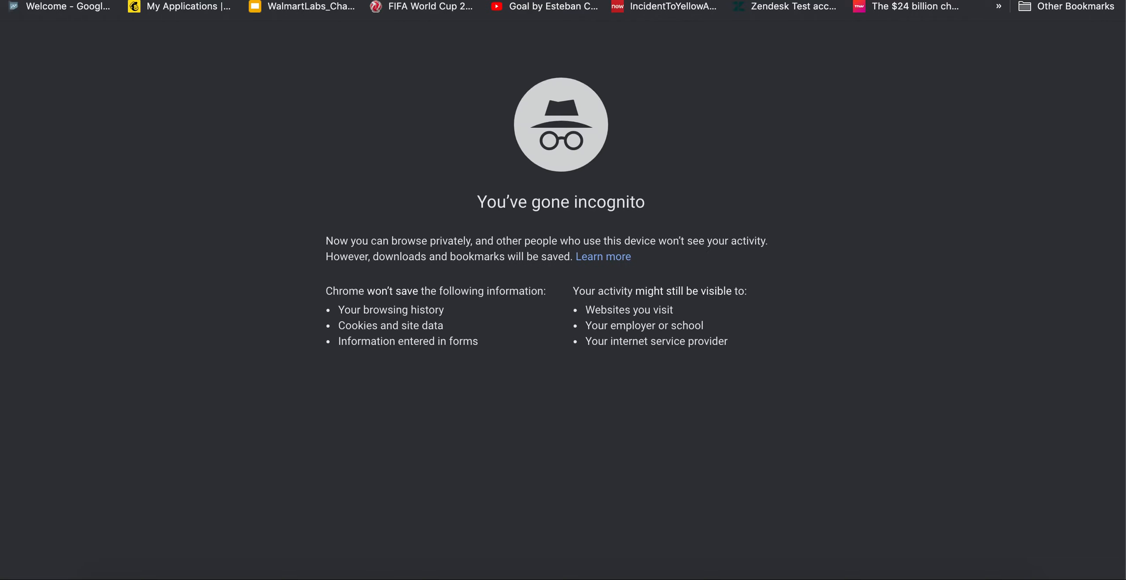
# Open the GitHub site in the incognito browser window
pyautogui.write('github')
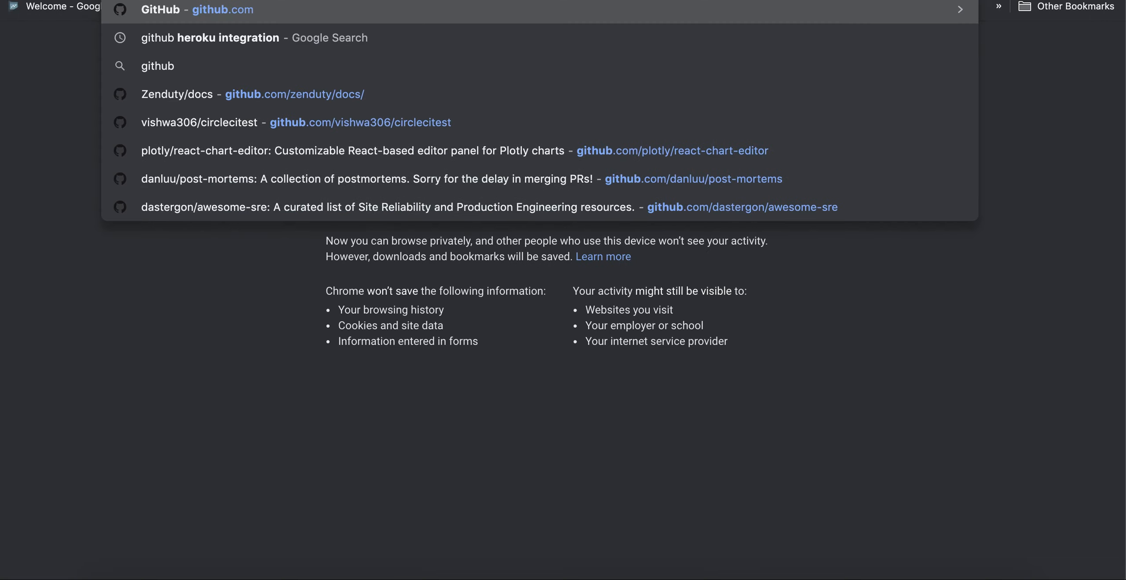
pyautogui.press('Return')
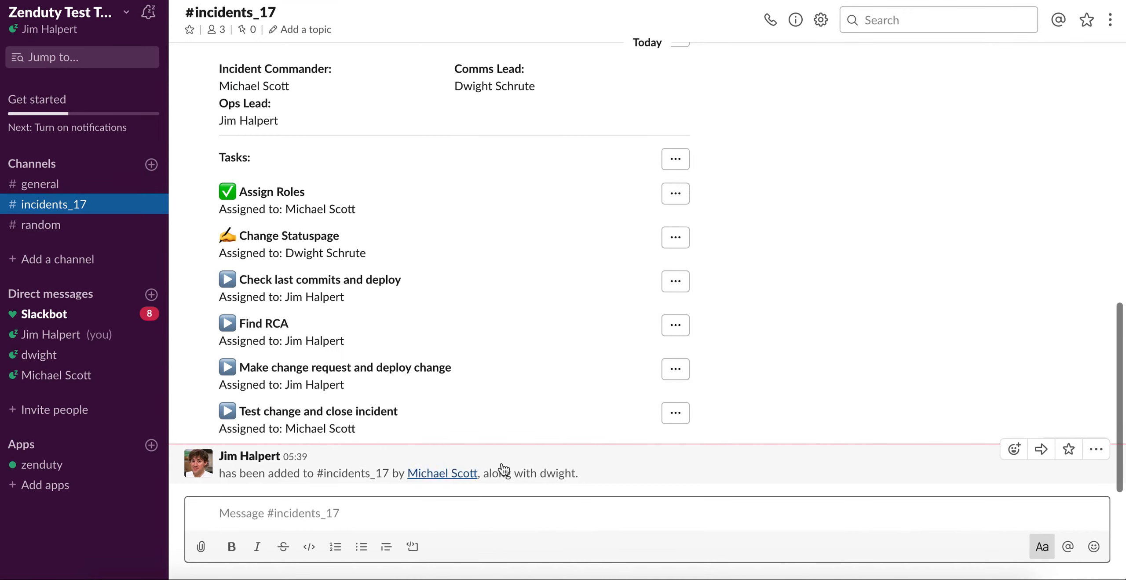
# Back in the Ops Lead's Slack, retrieve the context for Incident #17 from the incident message's additional actions
pyautogui.scroll(10, 580, 454)
pyautogui.click(318, 131)
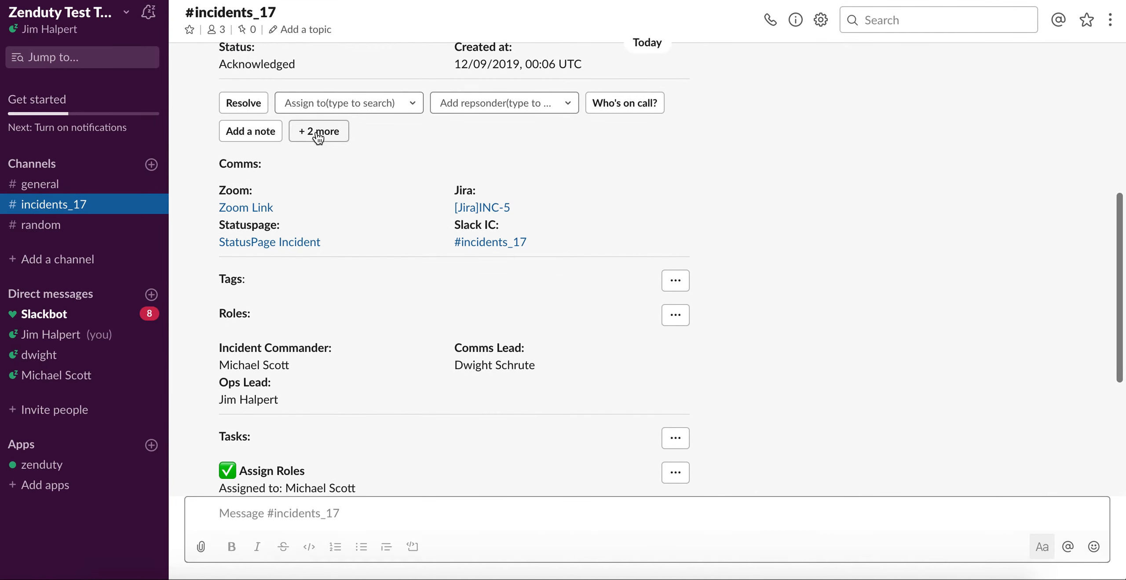
pyautogui.click(408, 137)
pyautogui.click(420, 226)
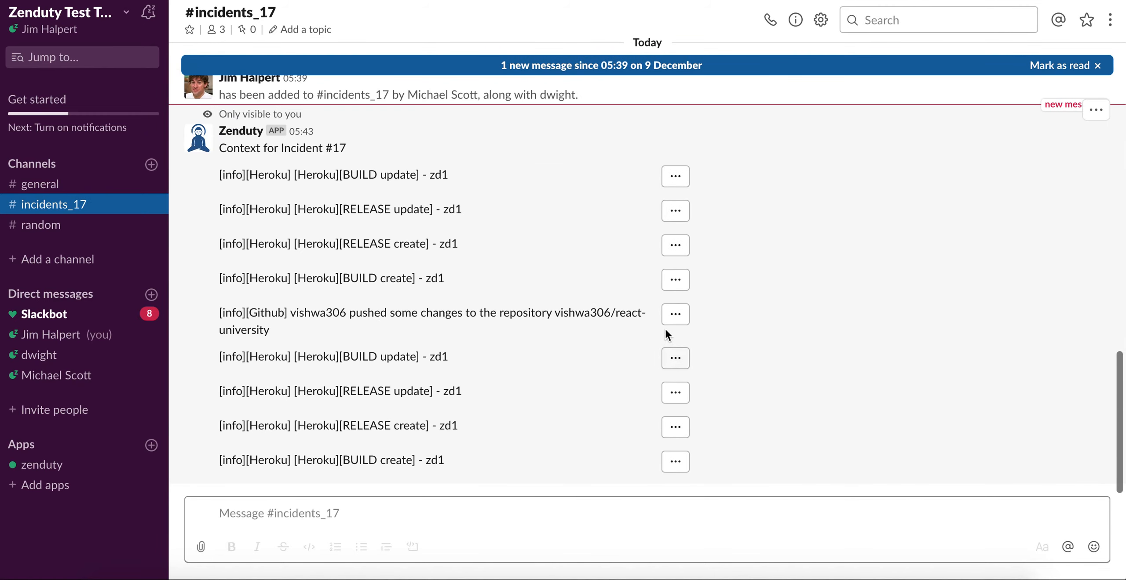
# View the alert summary of the Github push to react-university and follow its commit link
pyautogui.click(675, 314)
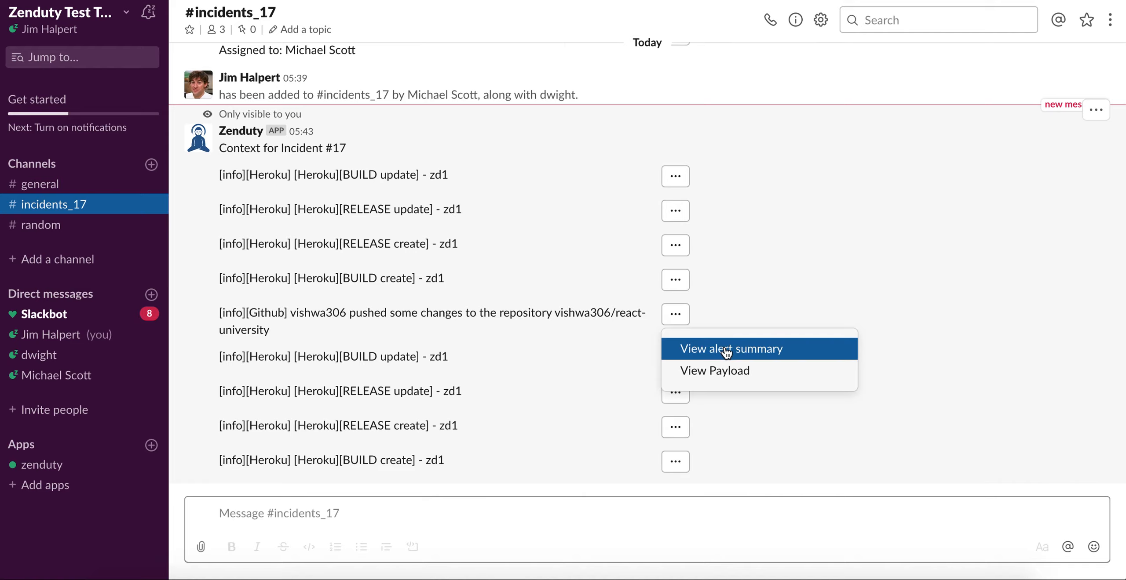
pyautogui.click(725, 370)
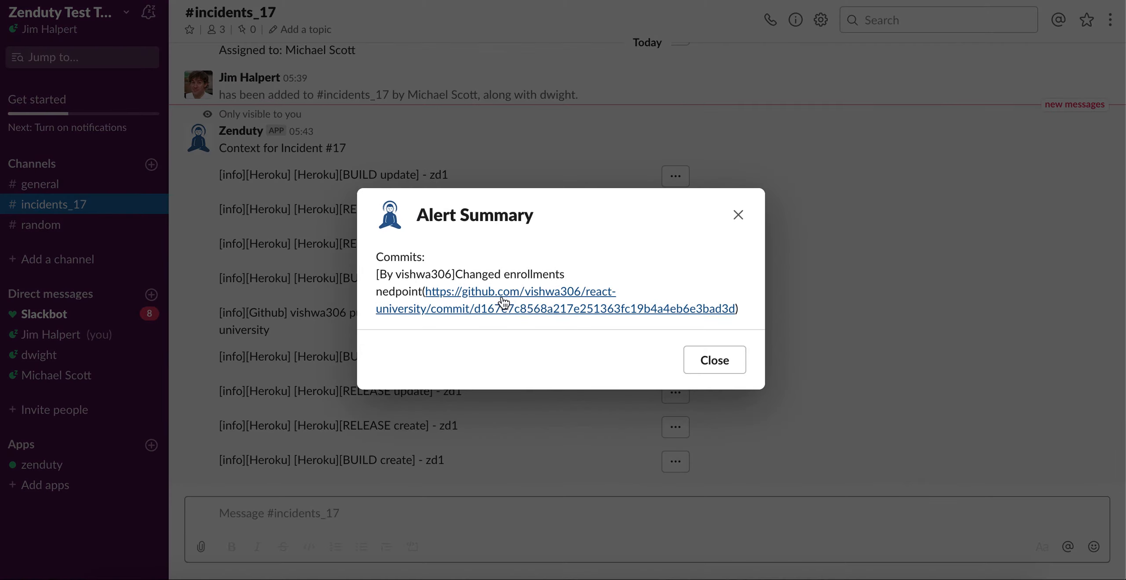
pyautogui.click(500, 303)
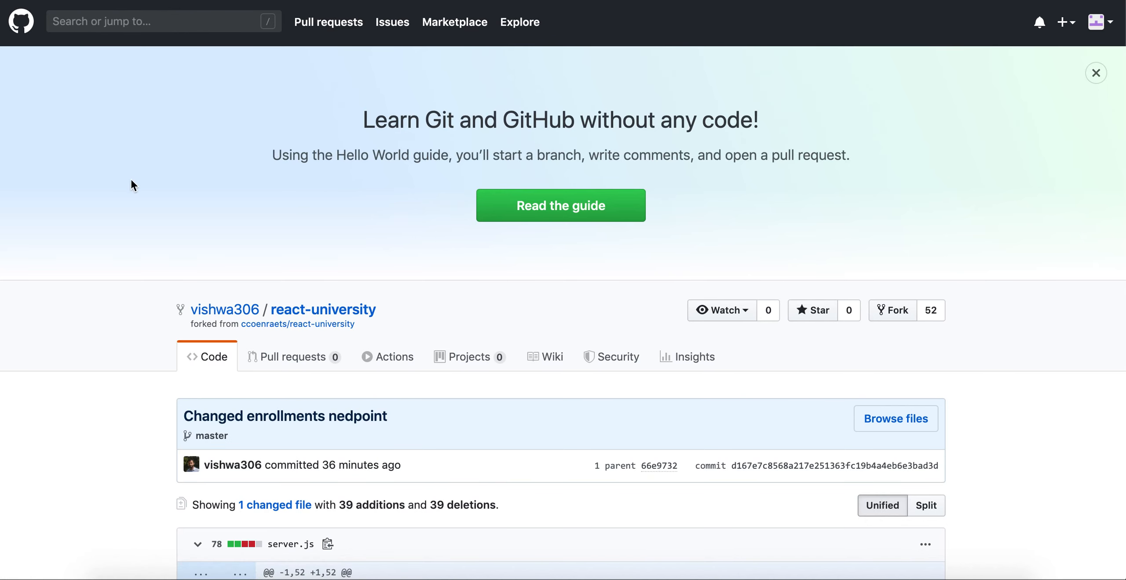
# Examine the server.js diff of the commit, comparing the removed and added student, course and teacher routes
pyautogui.scroll(-20, 130, 178)
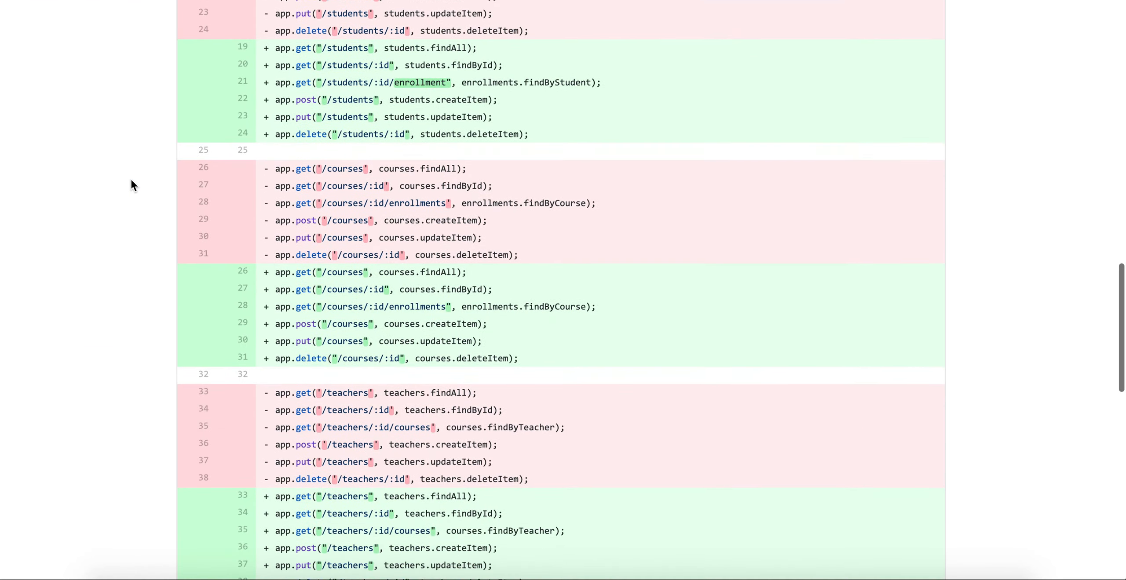
pyautogui.scroll(-8, 131, 181)
pyautogui.scroll(-4, 131, 181)
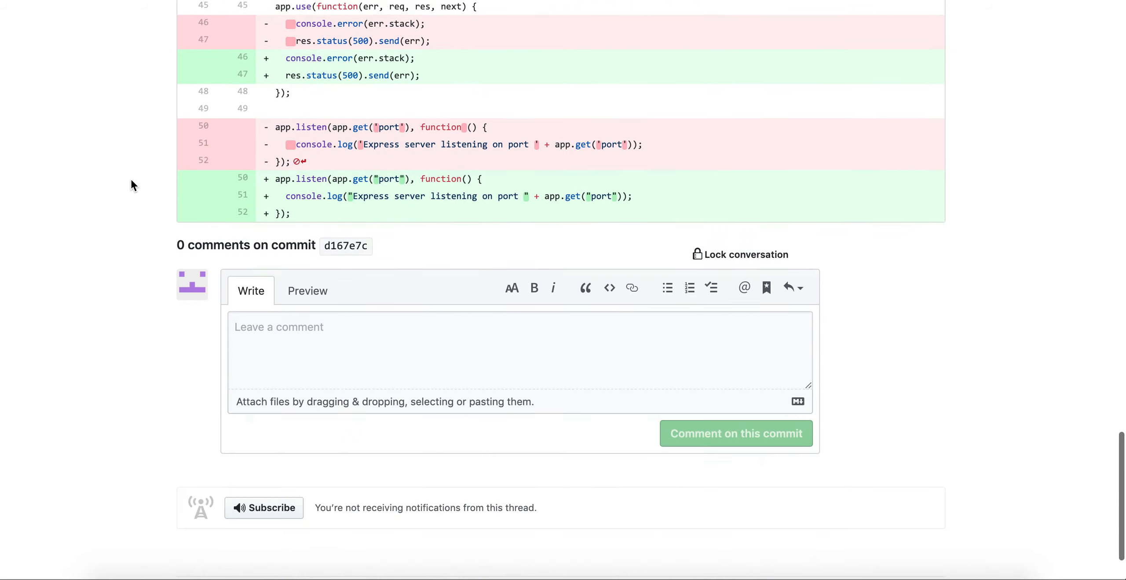
pyautogui.scroll(15, 131, 181)
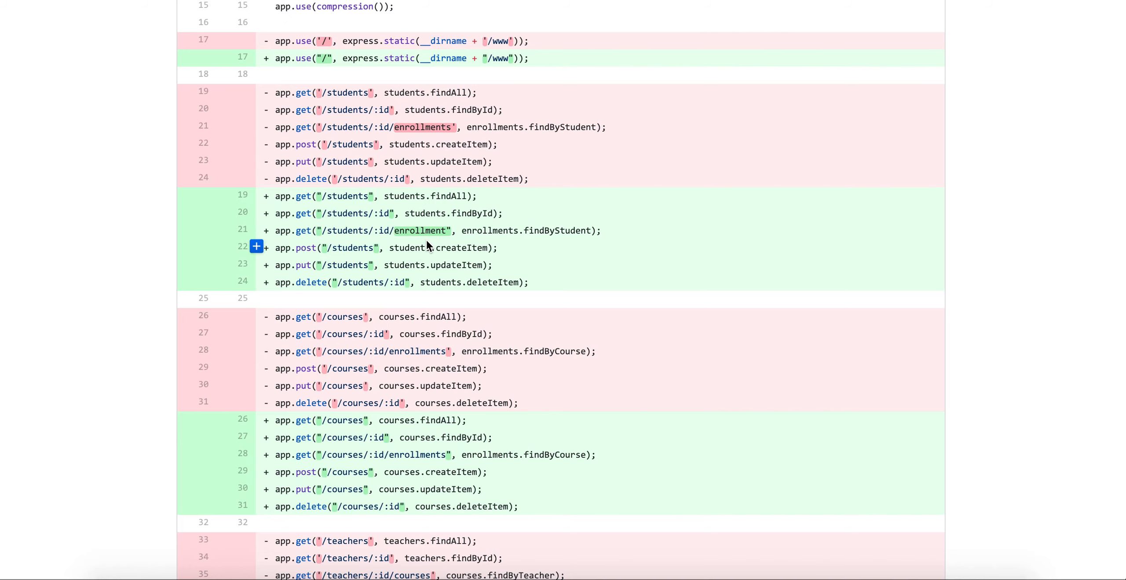
pyautogui.scroll(10, 426, 239)
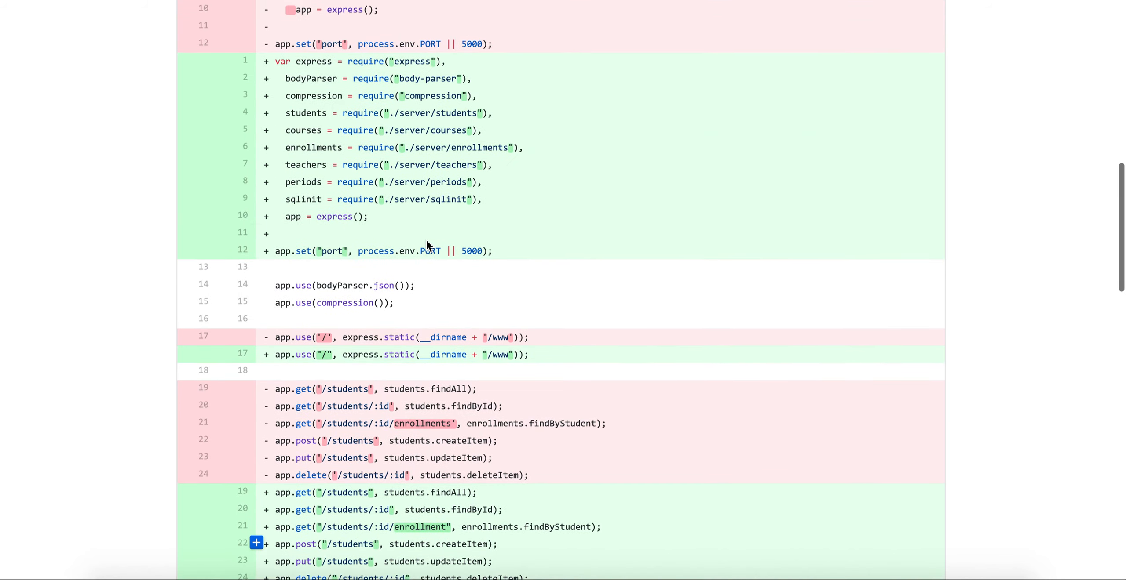
pyautogui.scroll(5, 426, 240)
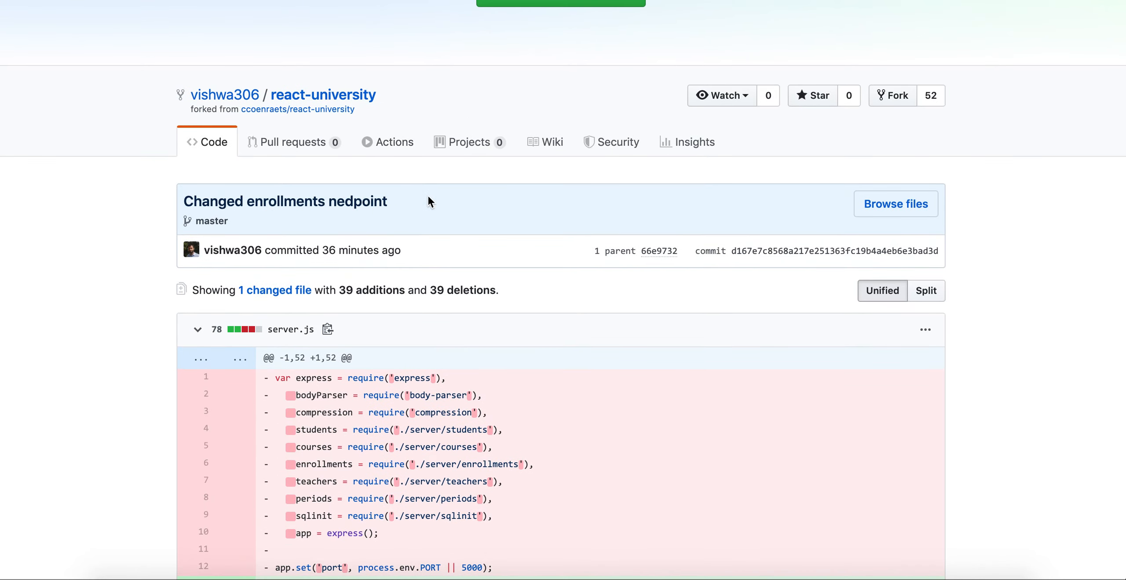
pyautogui.scroll(-2, 386, 245)
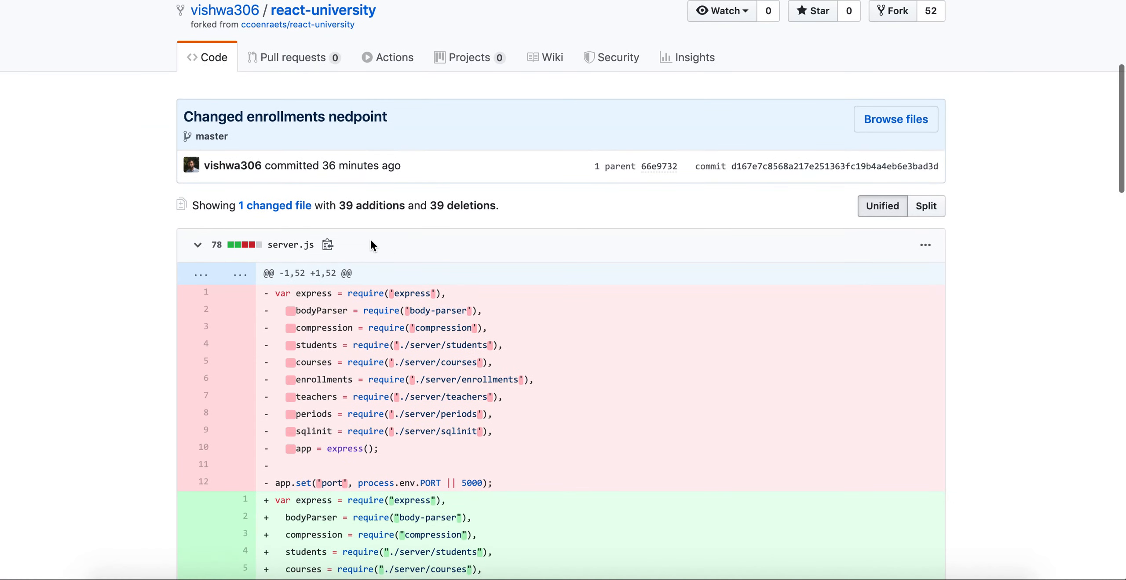
pyautogui.scroll(-5, 53, 222)
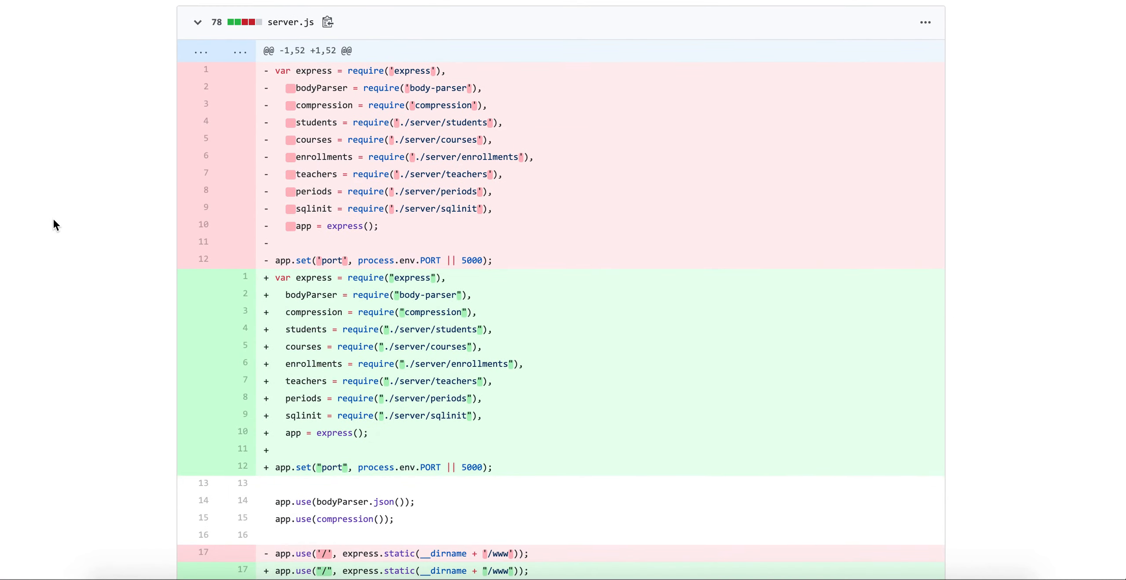
pyautogui.scroll(-7, 53, 220)
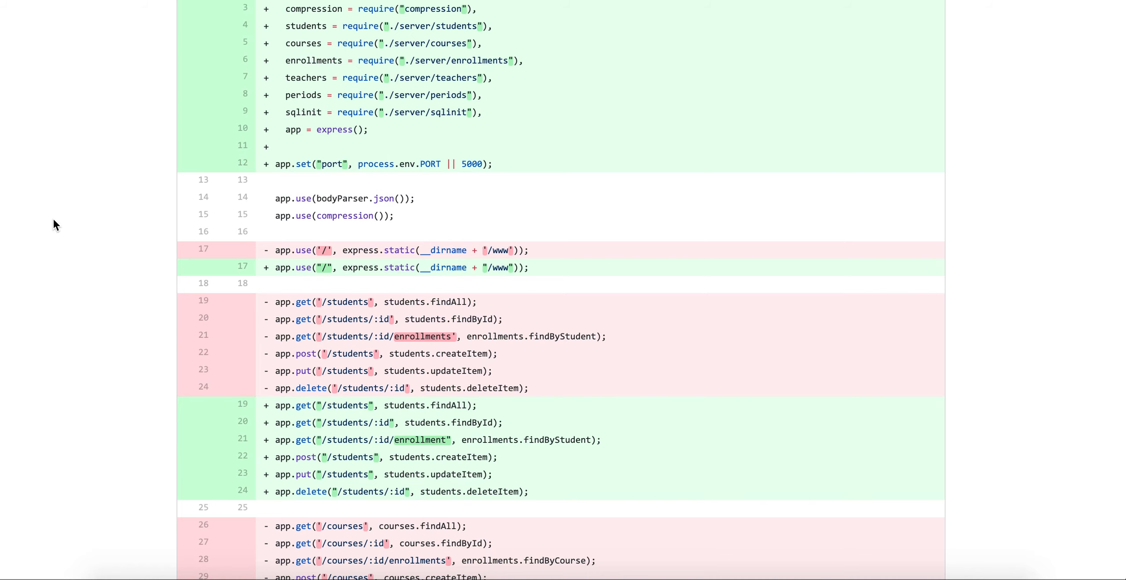
pyautogui.scroll(-2, 53, 218)
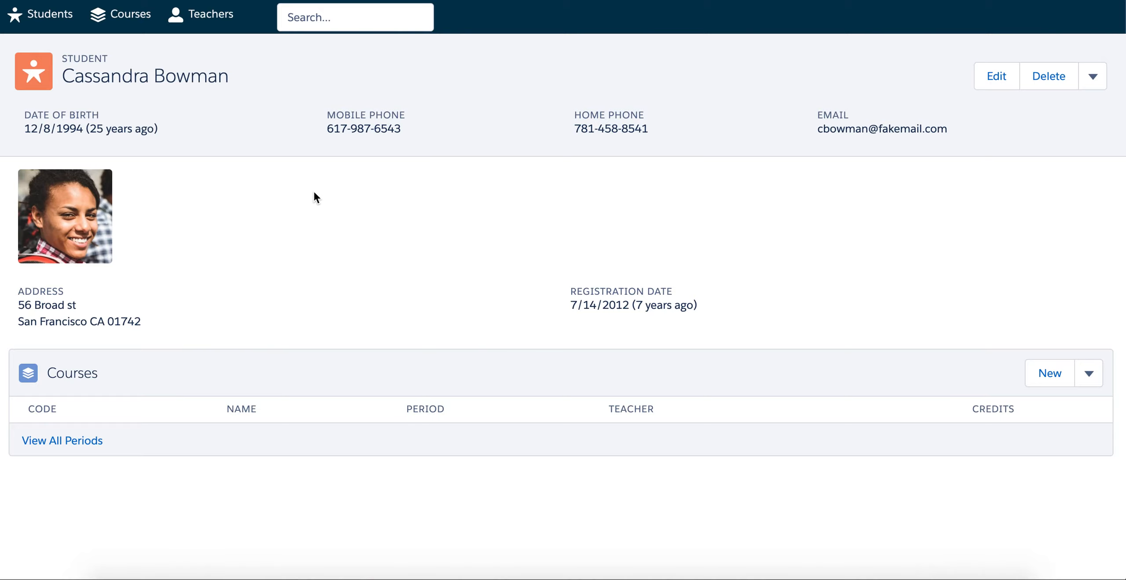
# Inspect the student page's console errors, and reopen the same student record from the Students list to check its network requests
pyautogui.rightClick(365, 173)
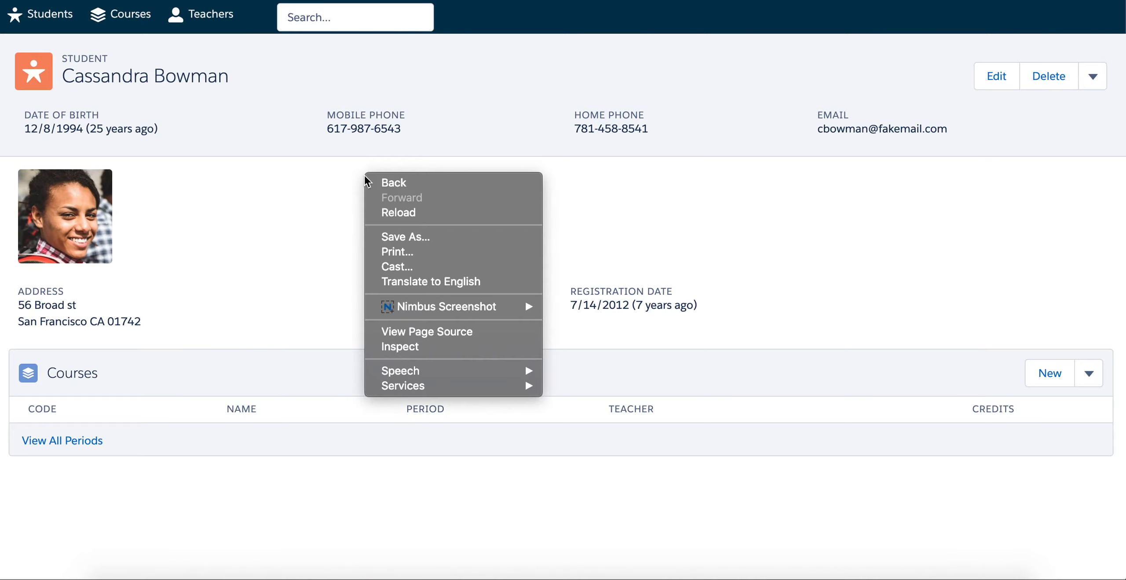
pyautogui.click(400, 347)
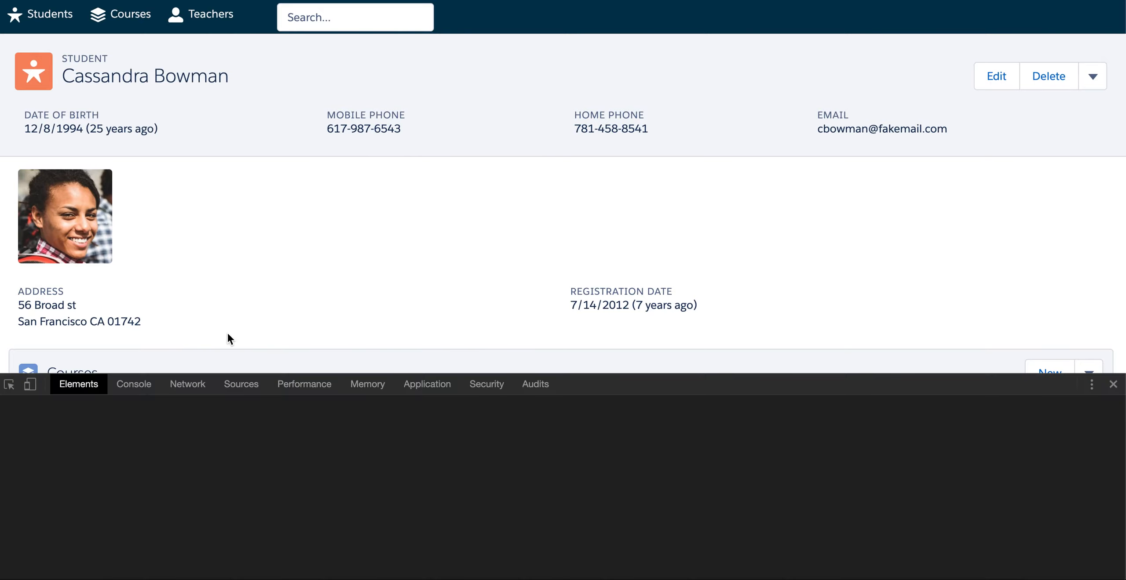
pyautogui.click(134, 384)
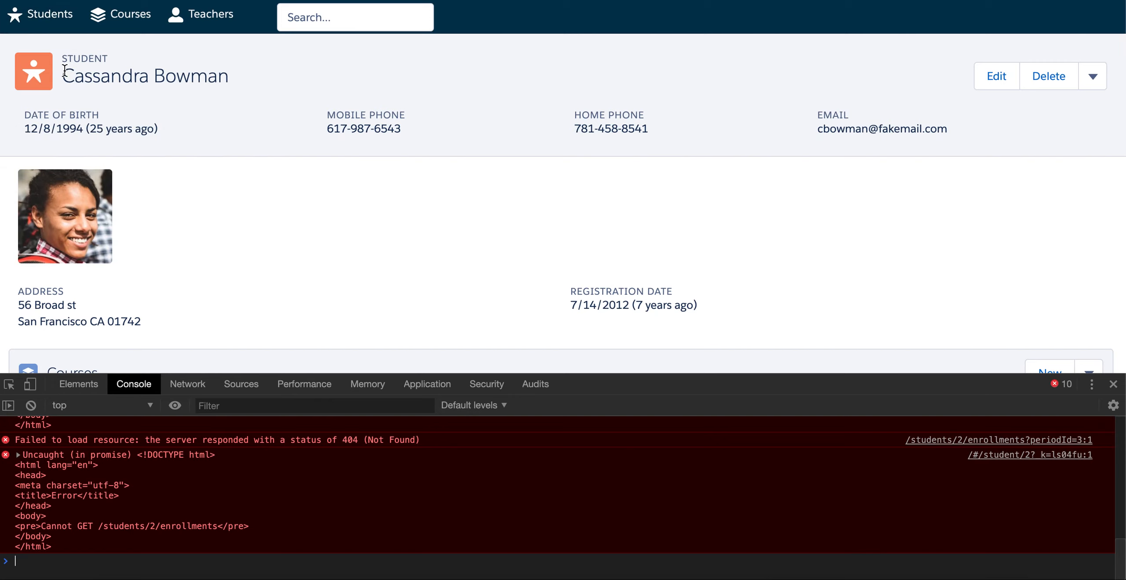
pyautogui.click(45, 12)
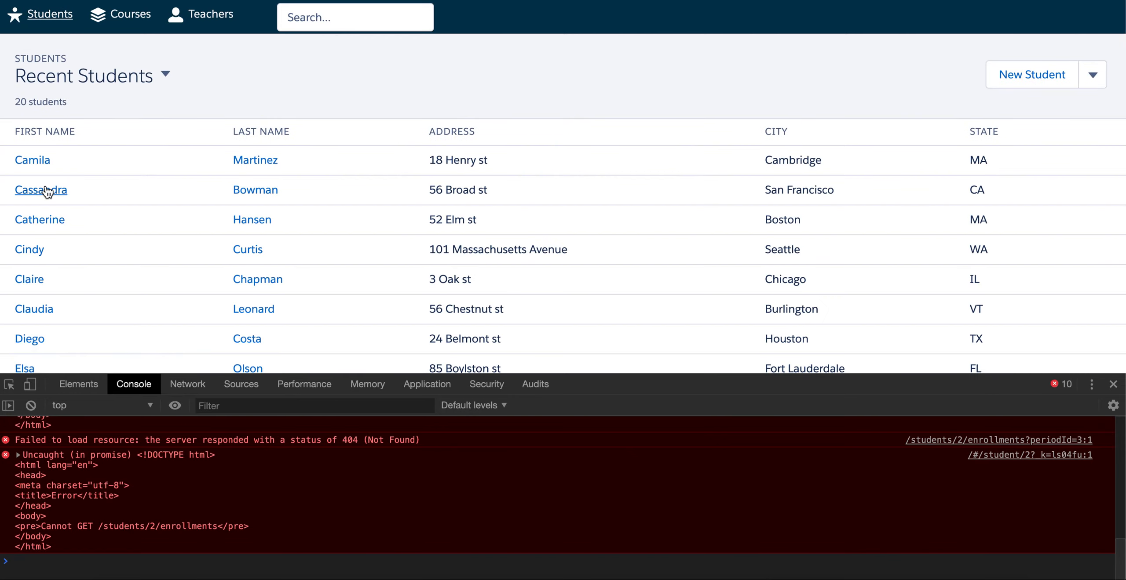
pyautogui.click(43, 190)
pyautogui.click(198, 385)
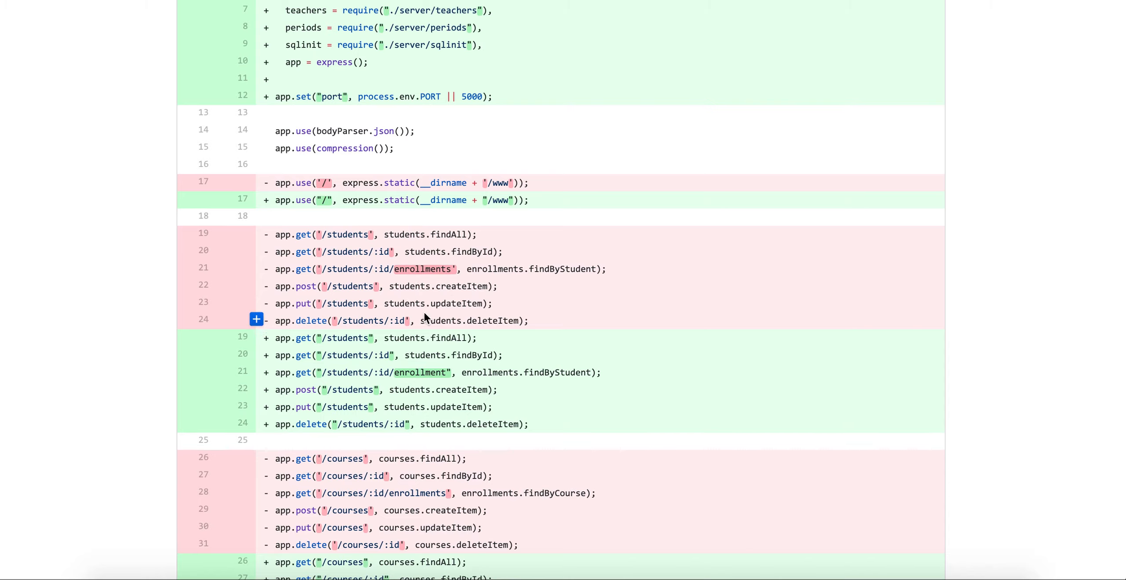
# Go to the react-university repository's commit history on GitHub and open the latest commit, "Changed enrollments nedpoint"
pyautogui.scroll(-4, 722, 330)
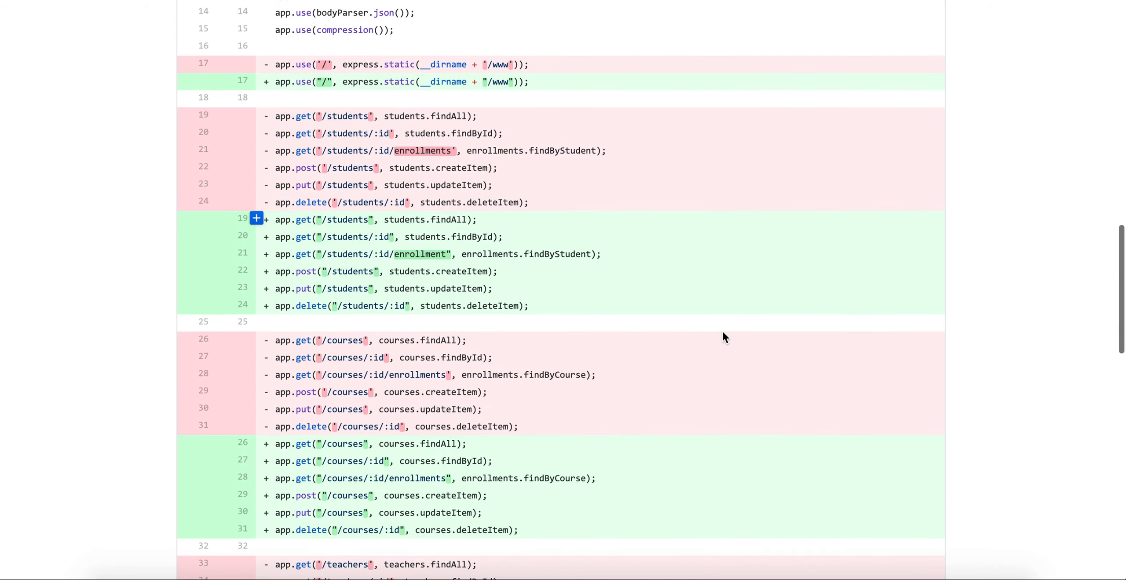
pyautogui.scroll(1, 722, 333)
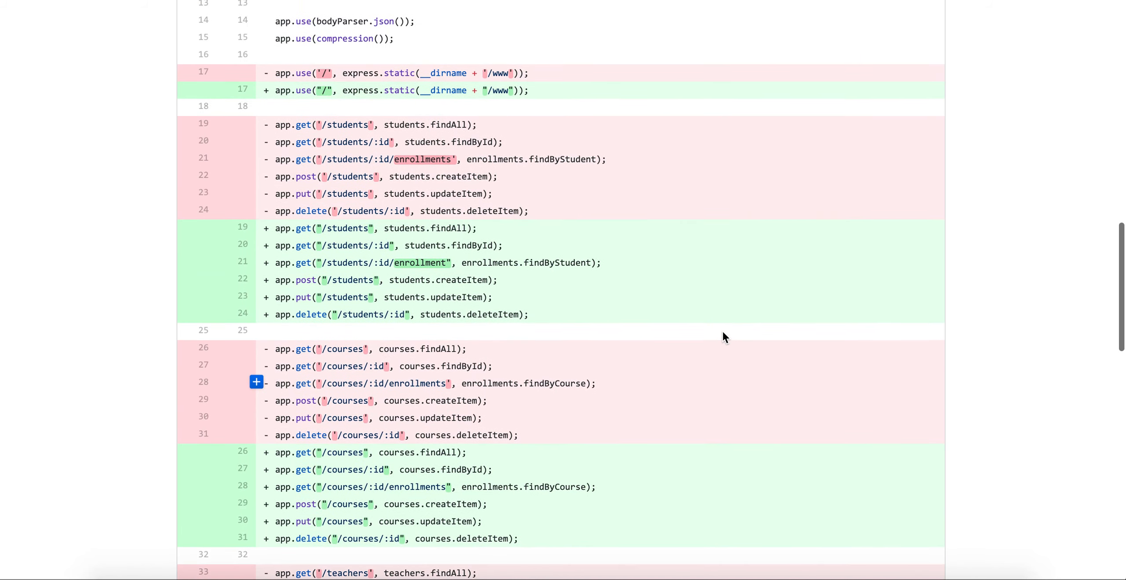
pyautogui.scroll(15, 722, 331)
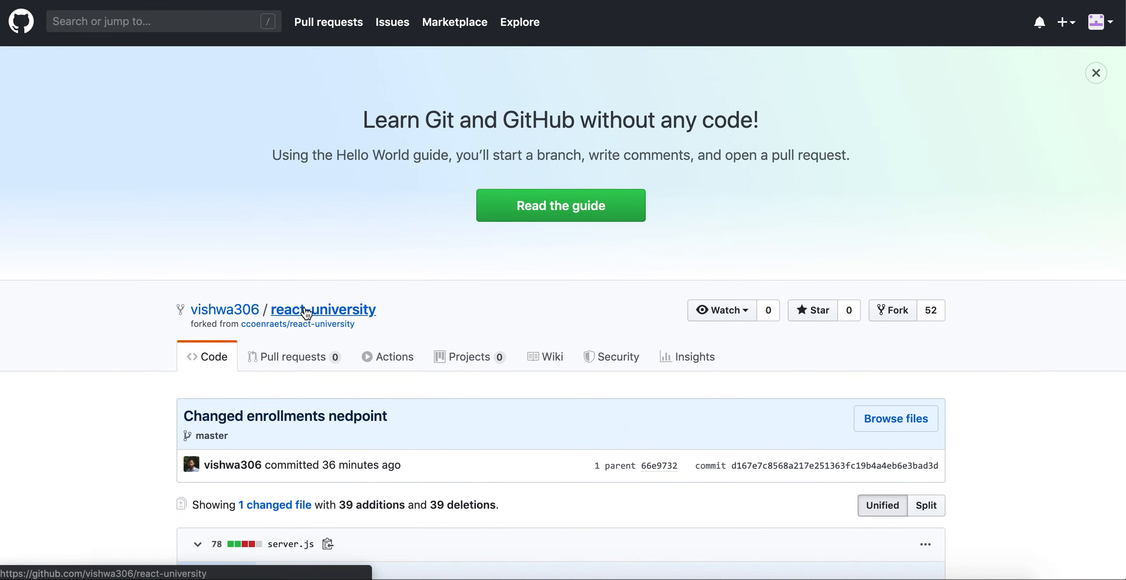
pyautogui.click(306, 313)
pyautogui.scroll(-6, 20, 234)
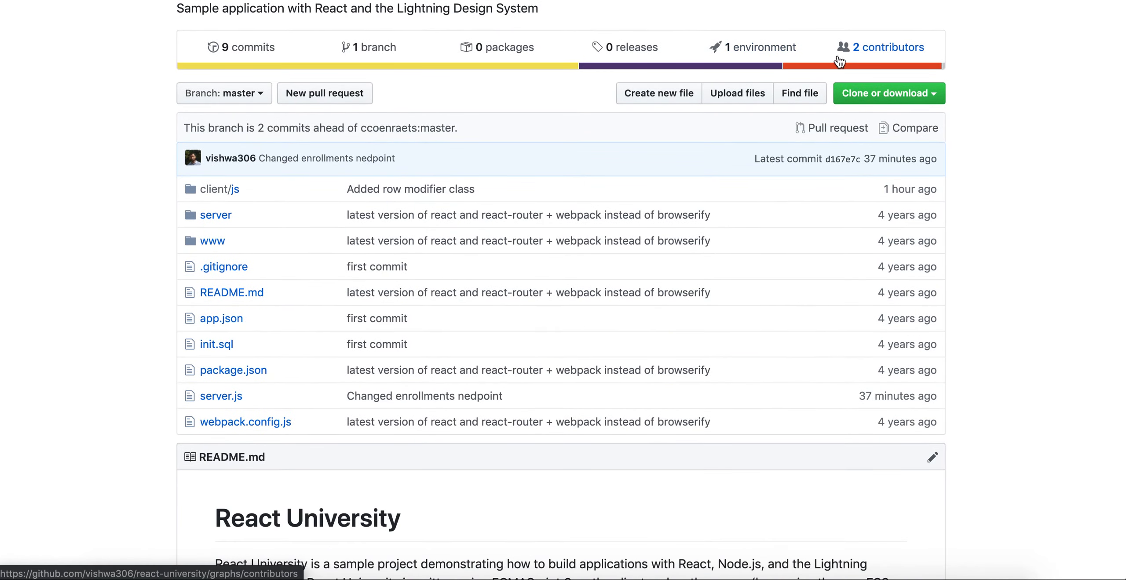
pyautogui.click(224, 48)
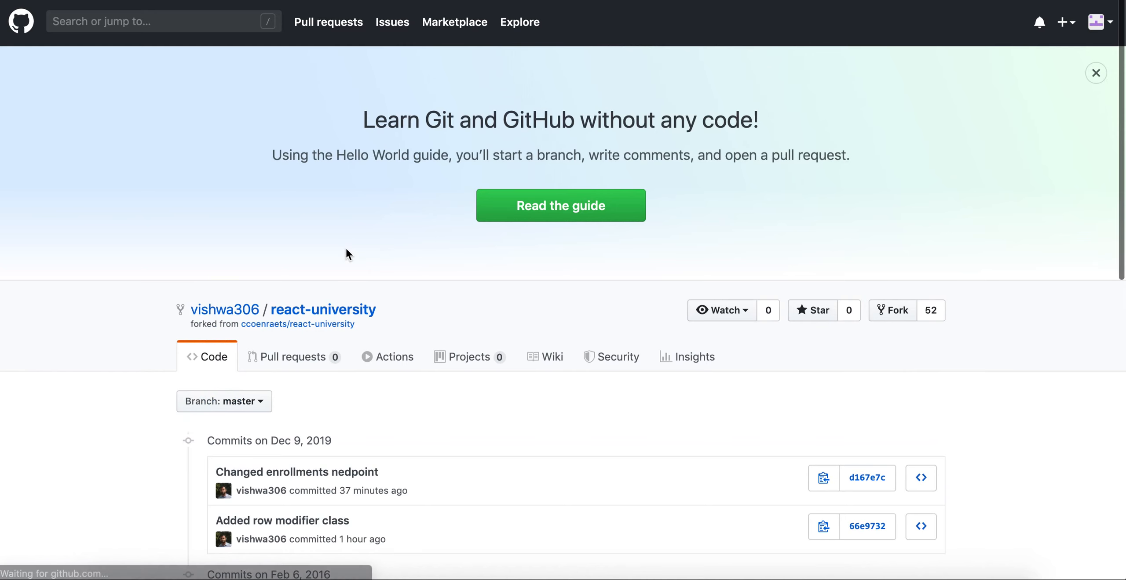
pyautogui.scroll(-4, 284, 352)
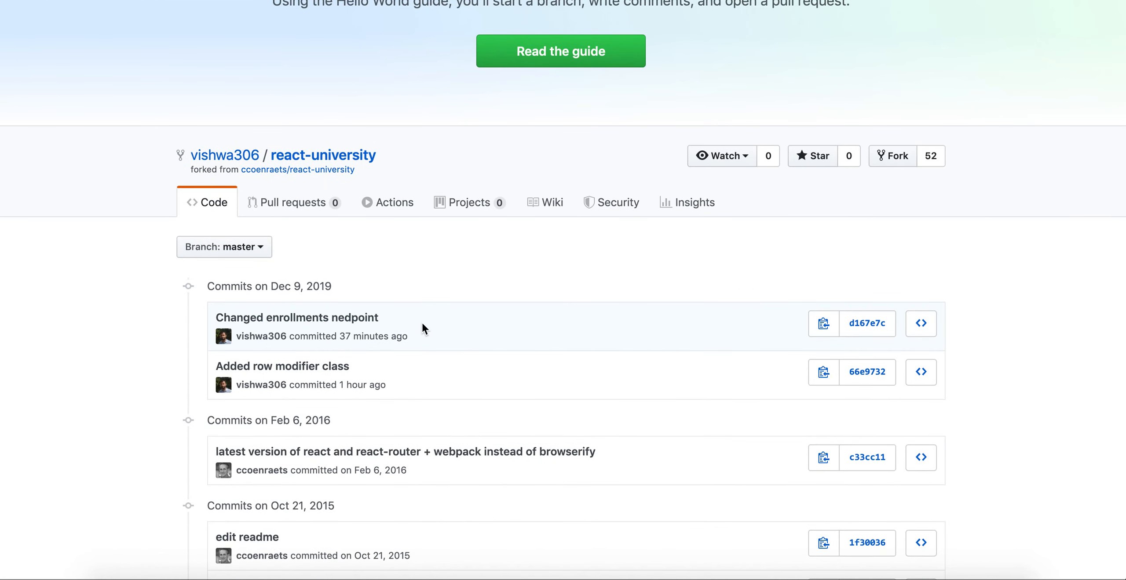
pyautogui.scroll(-3, 658, 278)
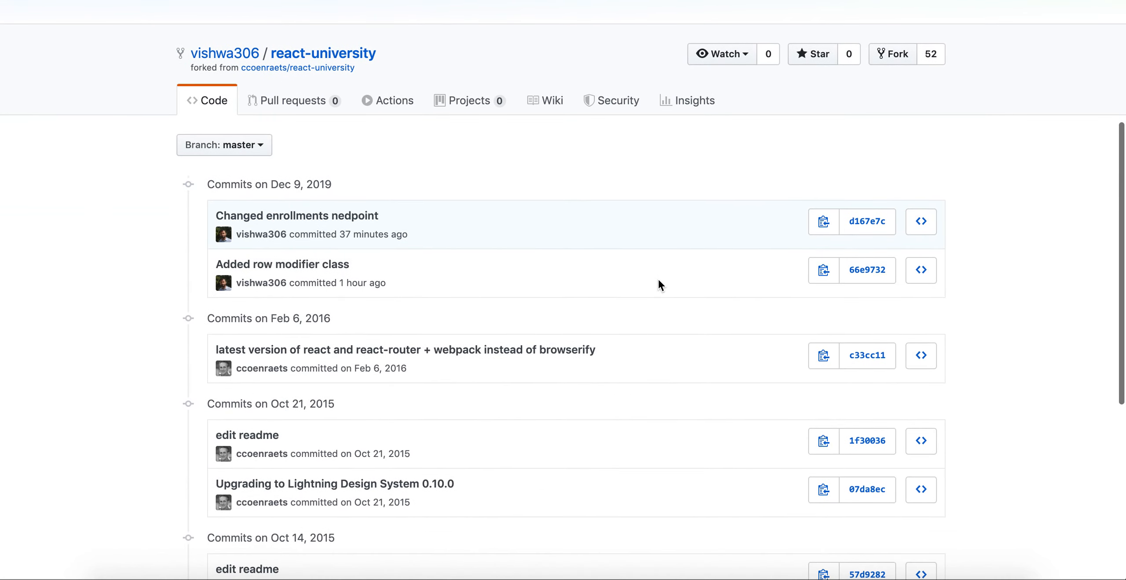
pyautogui.click(856, 225)
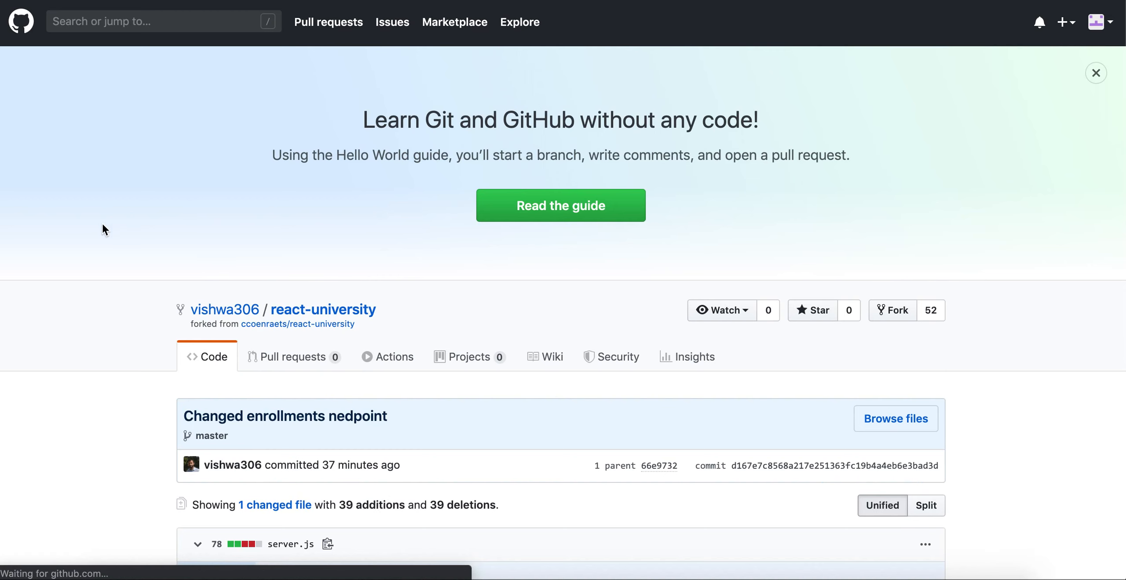
# Review the commit's server.js changes down to the student enrollments route and the course routes
pyautogui.scroll(-15, 59, 314)
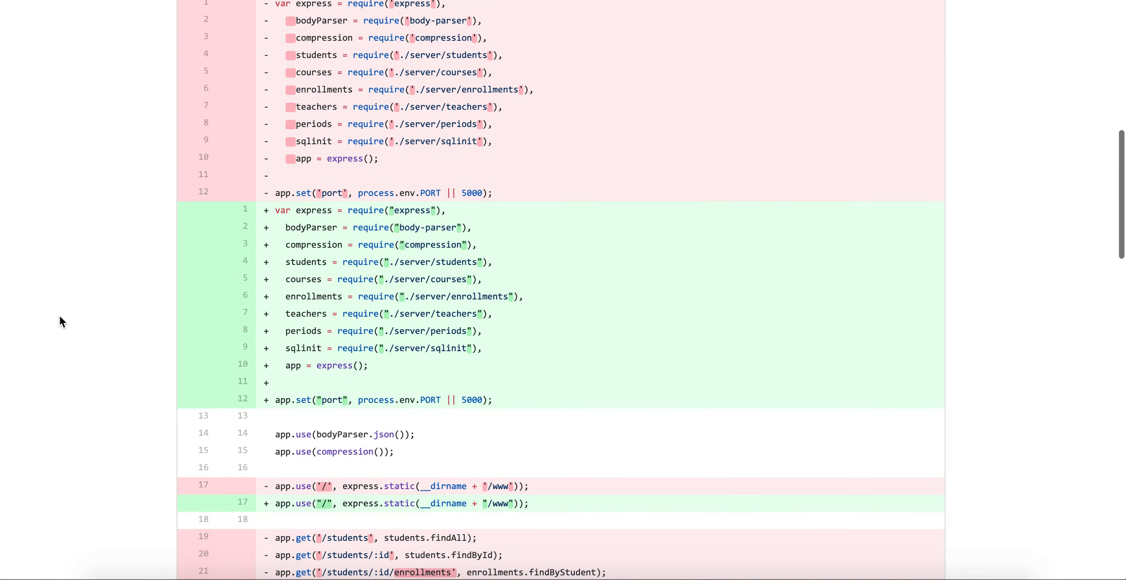
pyautogui.scroll(8, 59, 315)
pyautogui.scroll(-9, 59, 314)
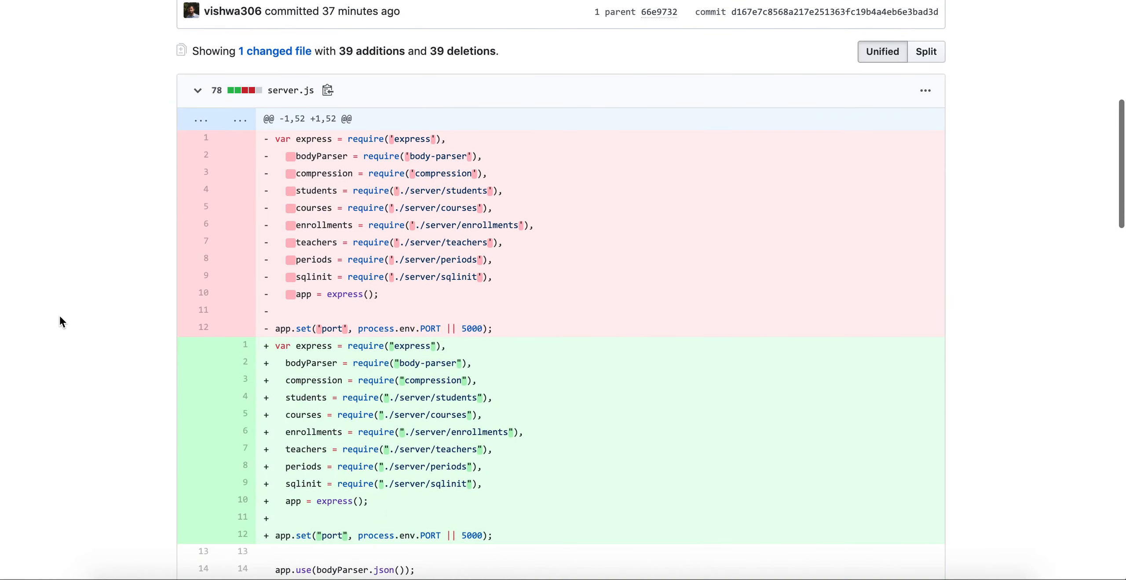
pyautogui.scroll(-4, 181, 289)
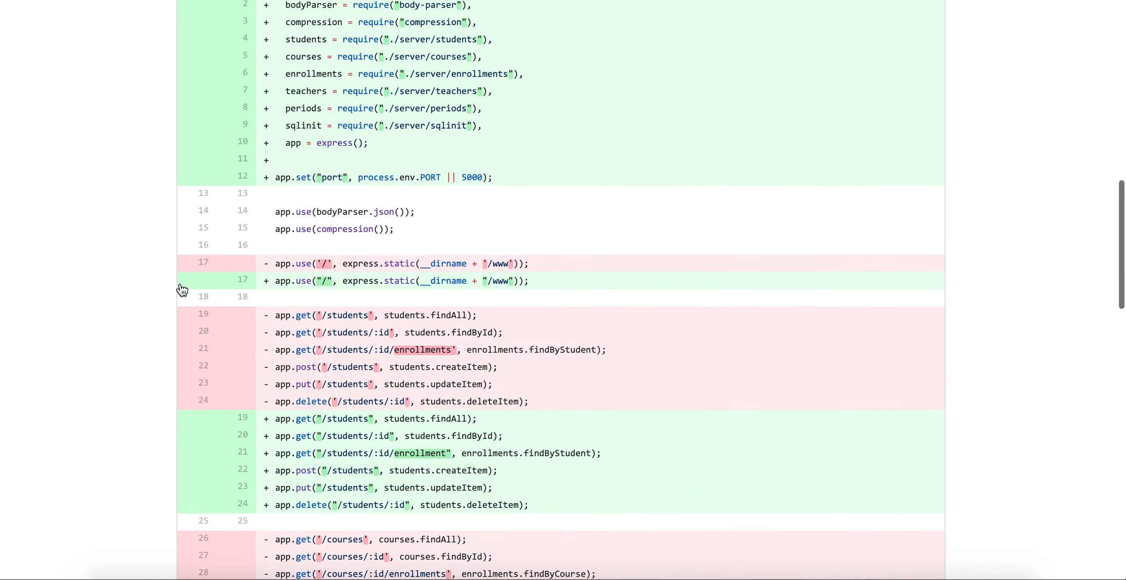
pyautogui.scroll(-1, 181, 289)
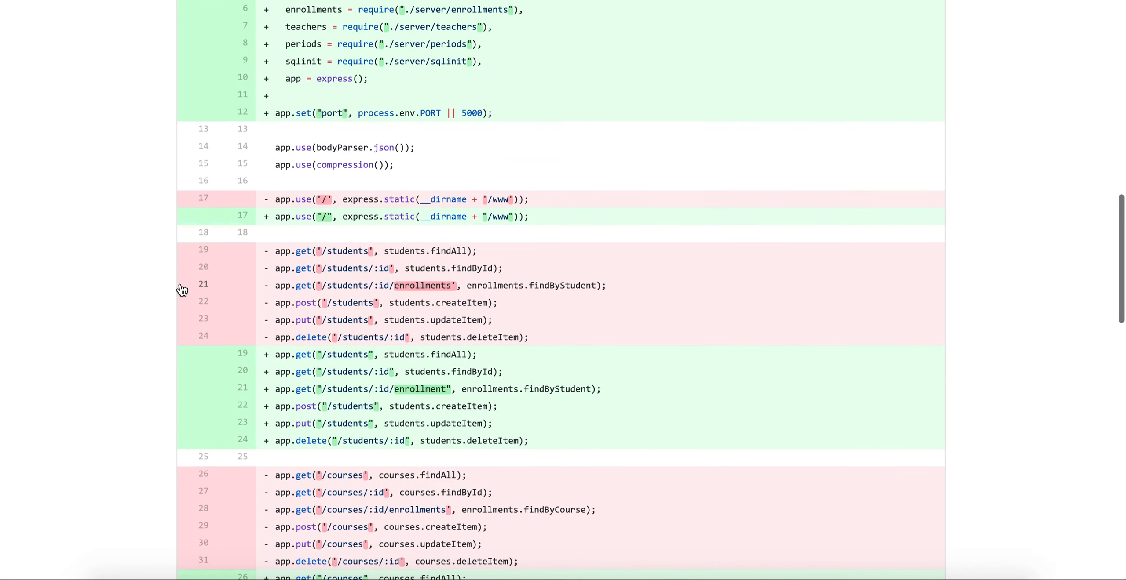
pyautogui.scroll(-2, 83, 313)
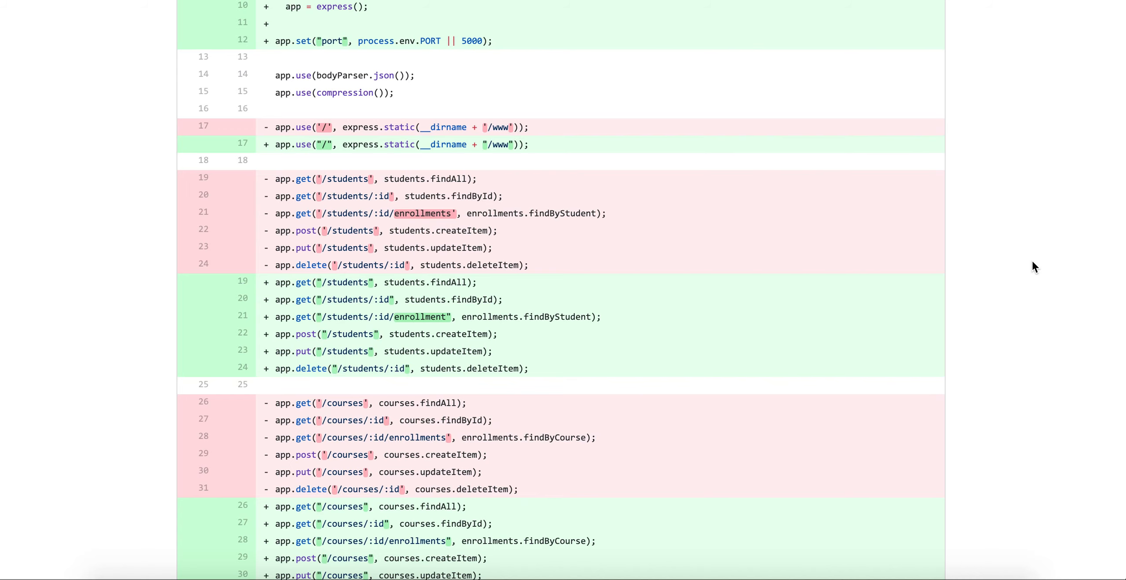
pyautogui.scroll(-3, 1033, 263)
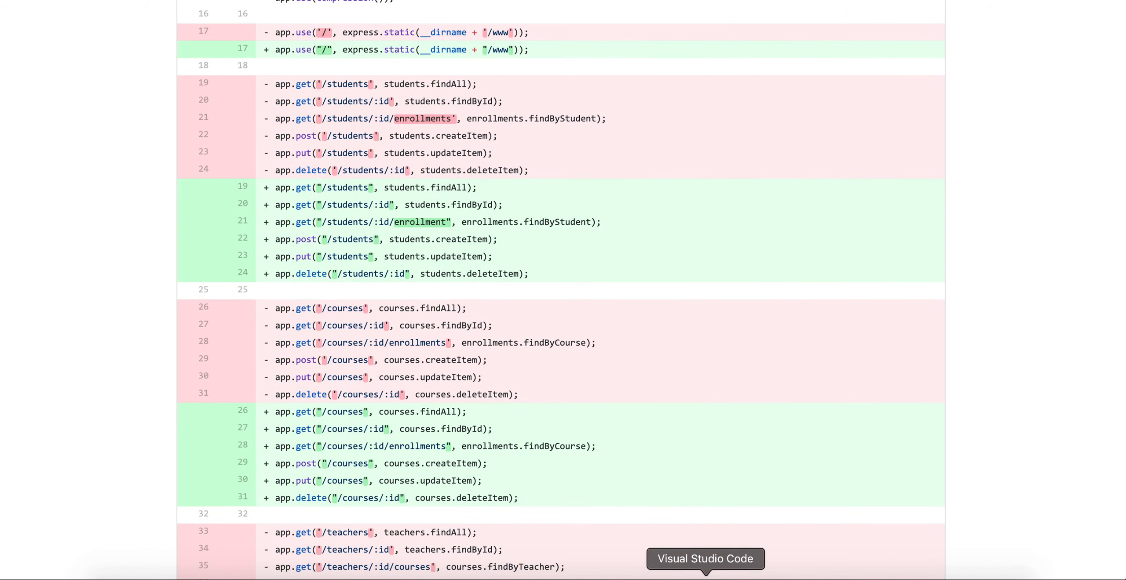
# Switch to Visual Studio Code and pull the master branch from origin in the react-university terminal
pyautogui.click(705, 577)
pyautogui.click(595, 255)
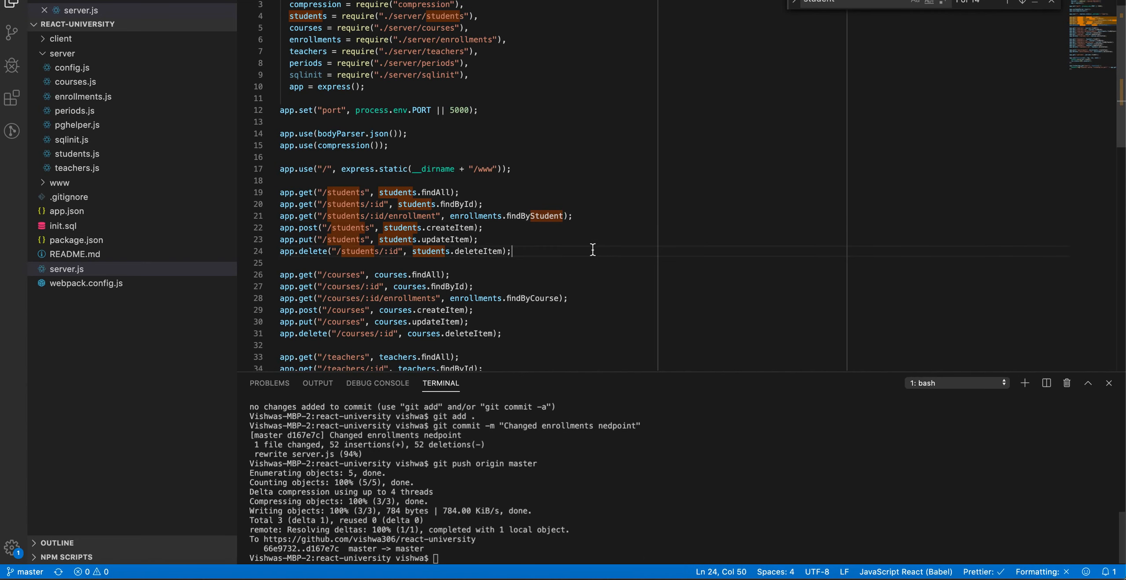
pyautogui.click(541, 188)
pyautogui.click(551, 545)
pyautogui.write('git pull orir')
pyautogui.press('BackSpace')
pyautogui.write('gin master')
pyautogui.press('Return')
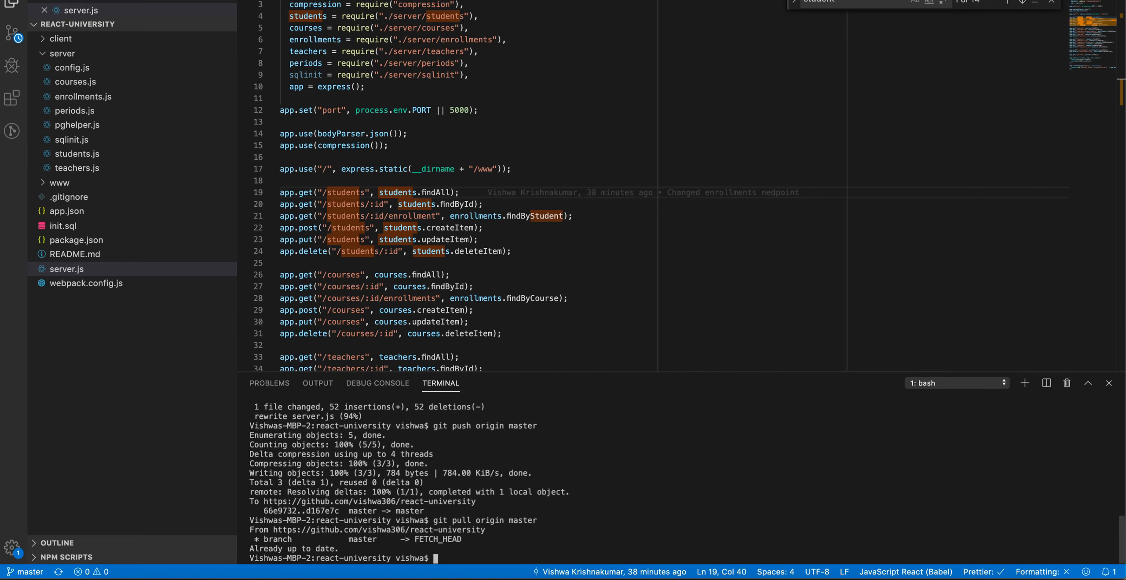
# Change the student enrollment route on line 21 of server.js to "/students/:id/enrollments" and save the file
pyautogui.click(565, 242)
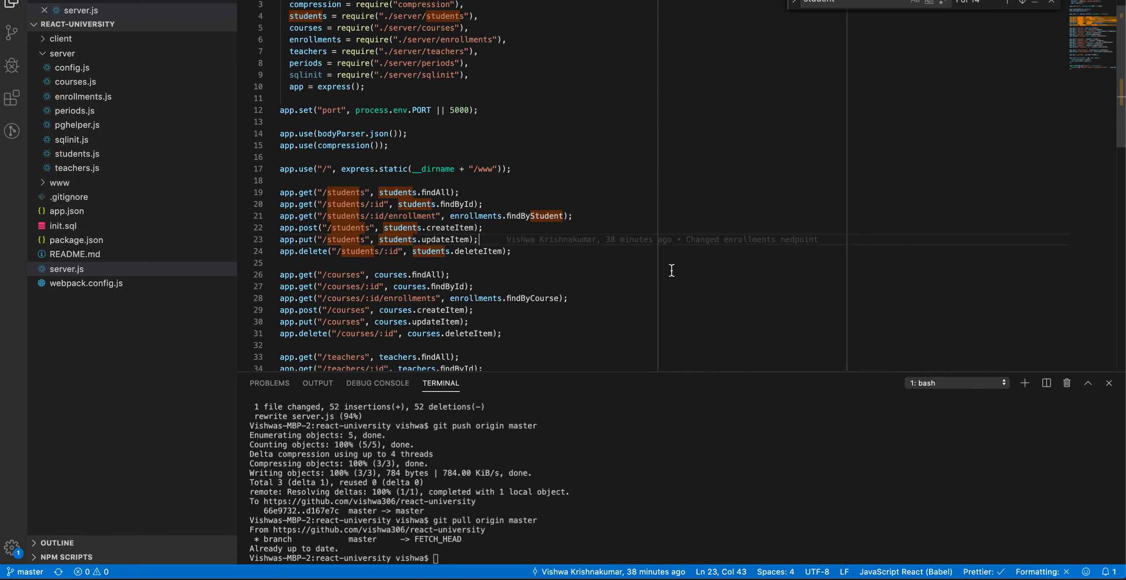
pyautogui.press('Up')
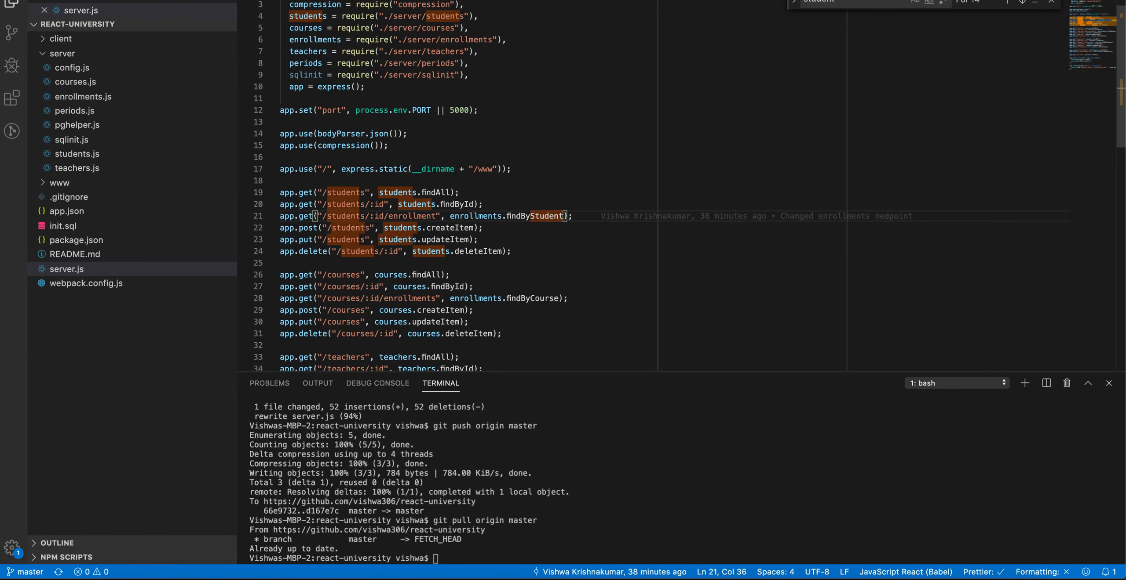
pyautogui.press('Up')
pyautogui.press('Left')
pyautogui.press('Left')
pyautogui.press('Left')
pyautogui.press('Left')
pyautogui.press('Left')
pyautogui.press('Left')
pyautogui.press('Left')
pyautogui.press('Left')
pyautogui.press('Left')
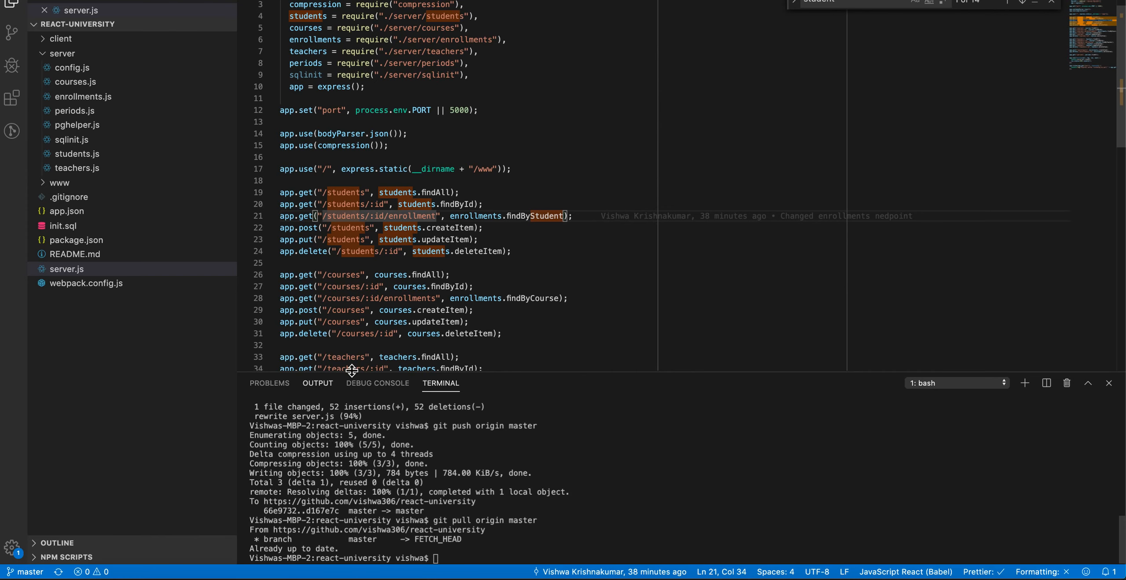
pyautogui.write('s')
pyautogui.press('super+s')
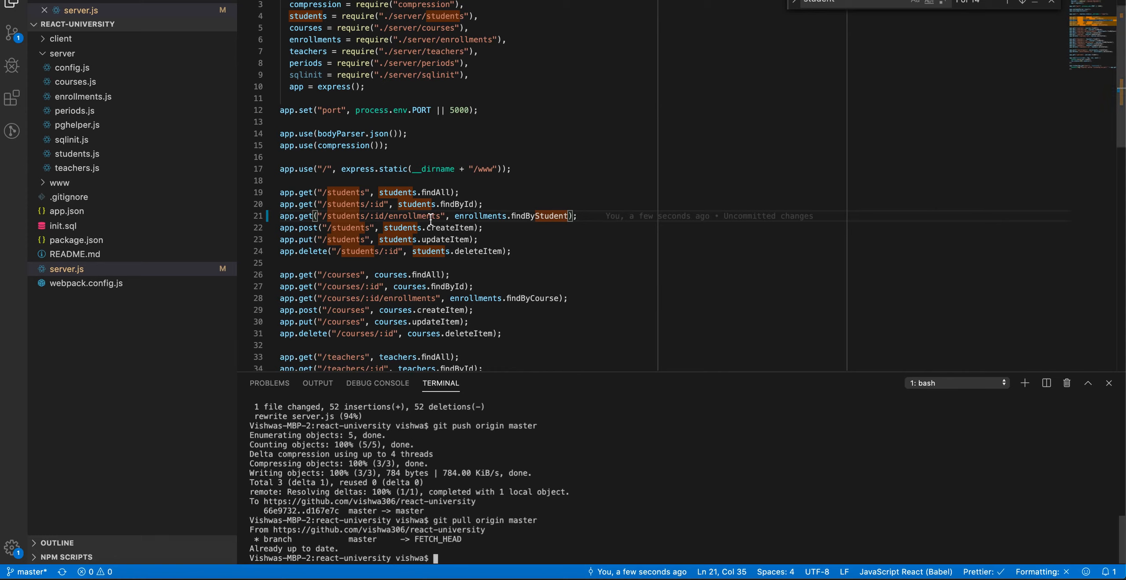
# Check the git status, stage all changes and commit them with the message "Fixed enrollments endpoint"
pyautogui.write('git status')
pyautogui.press('Return')
pyautogui.write('git add .')
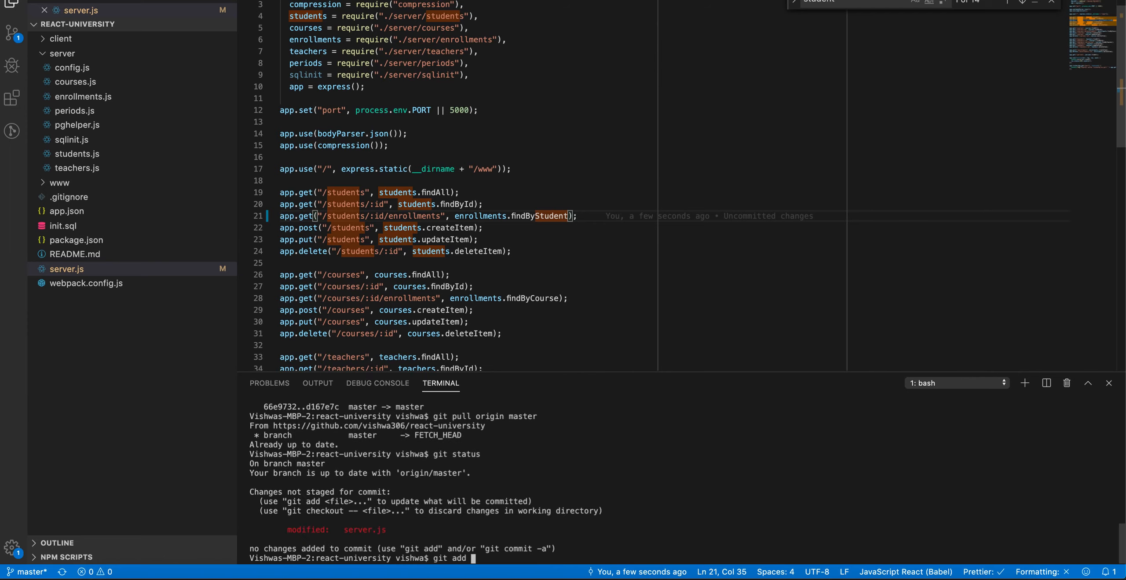
pyautogui.press('Return')
pyautogui.write('gi')
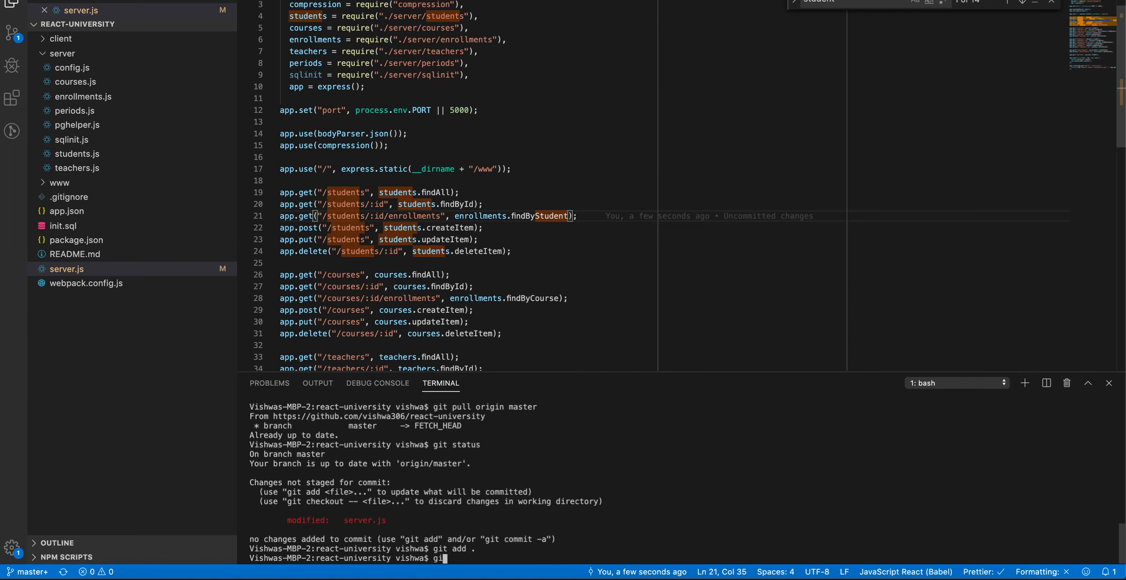
pyautogui.write('t commit -m "Fixed enrollments endpoint"')
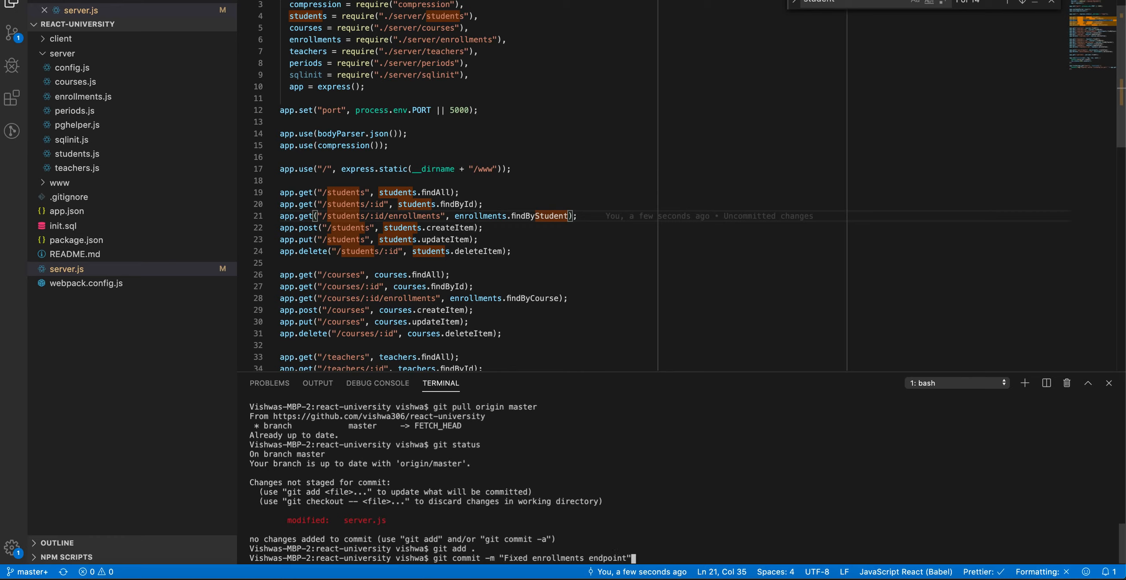
pyautogui.press('Return')
# Push the commit to origin master
pyautogui.write('git push orgi')
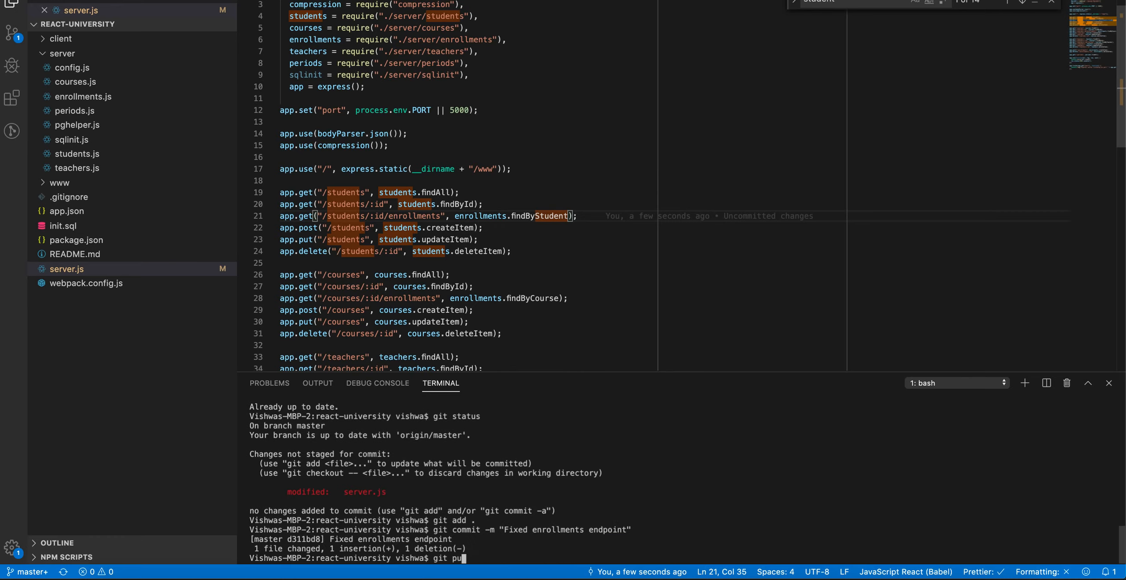
pyautogui.press('BackSpace')
pyautogui.write('igin master')
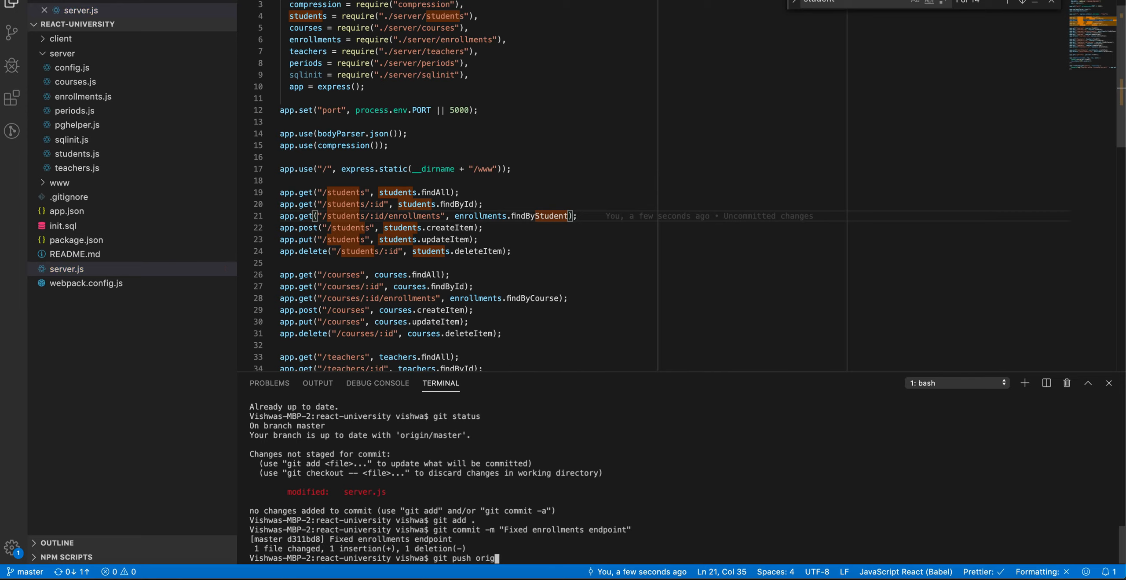
pyautogui.press('Return')
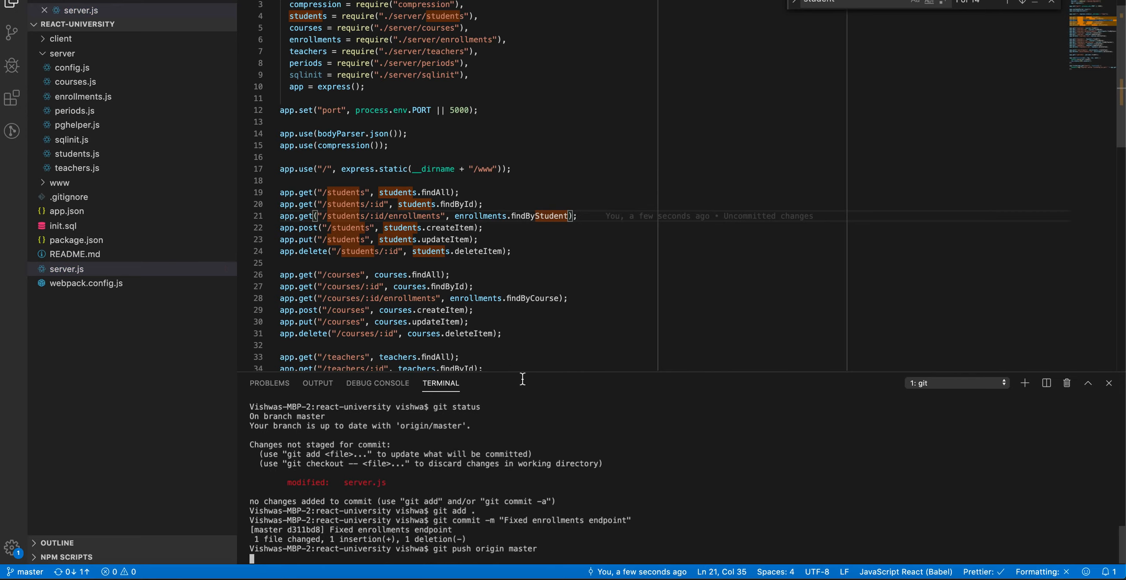
pyautogui.click(531, 574)
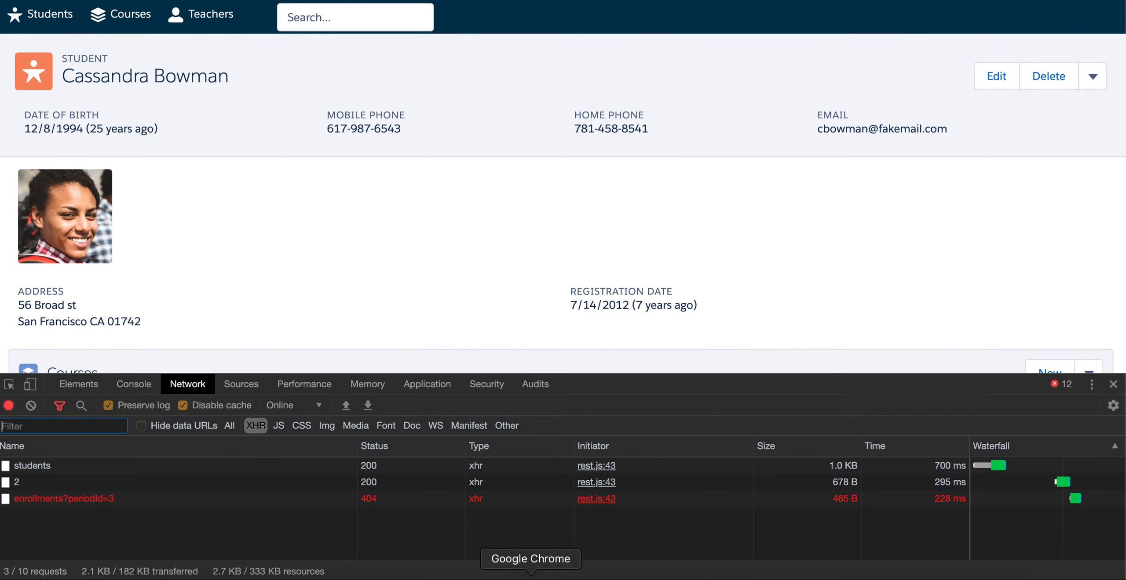
pyautogui.click(658, 573)
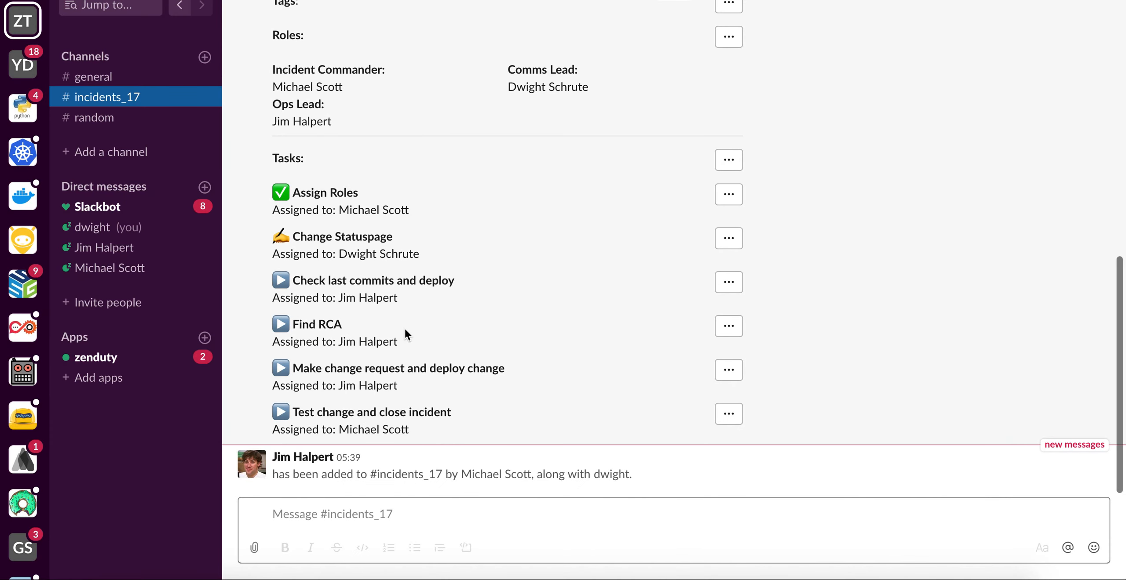
pyautogui.click(726, 283)
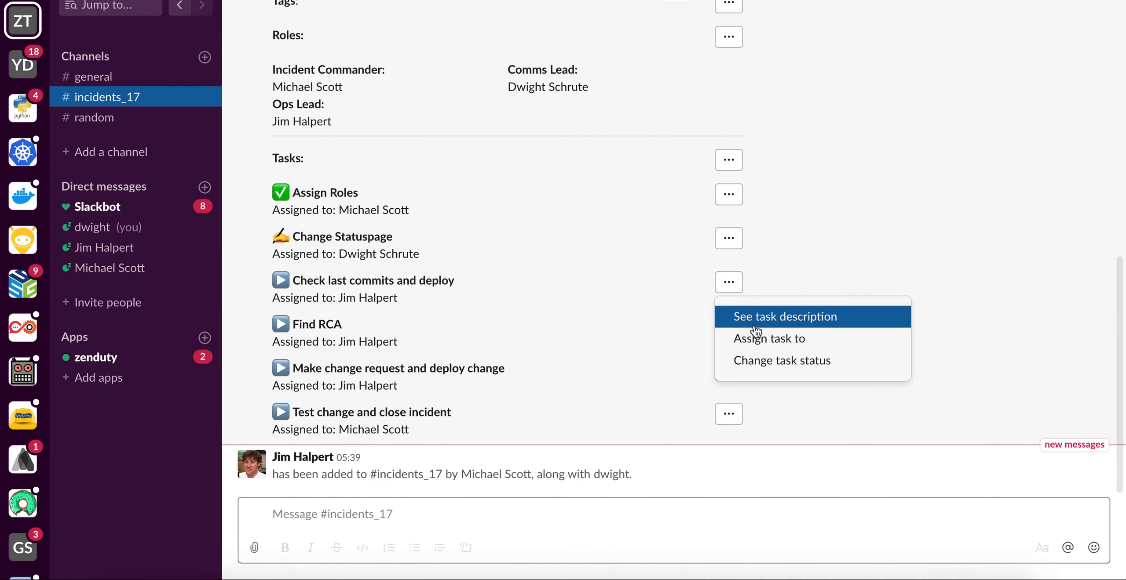
pyautogui.click(759, 363)
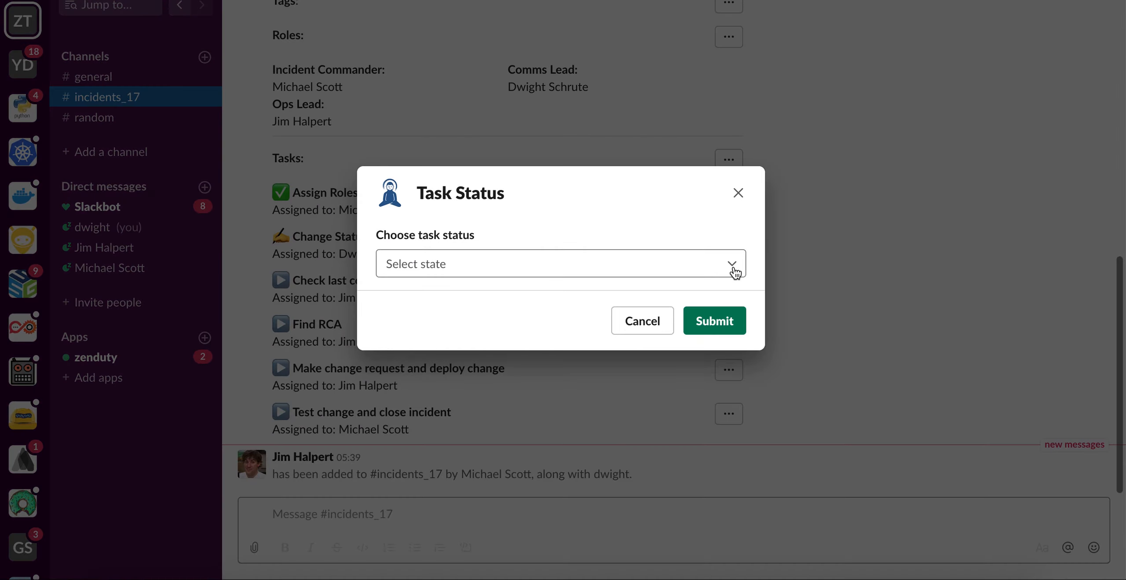
pyautogui.press('Escape')
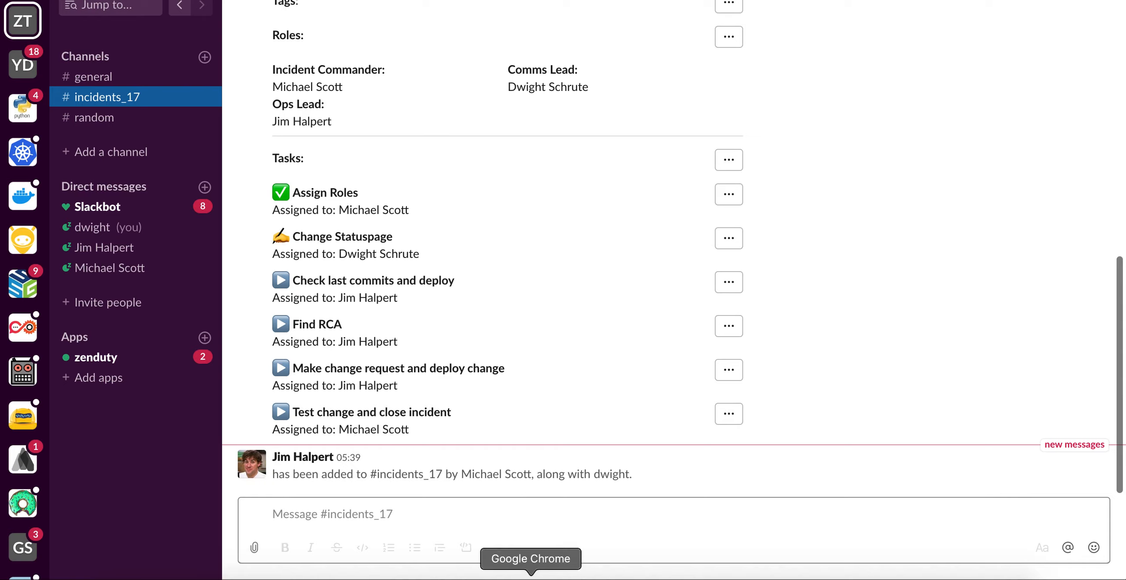
# Switch to the ops lead's Slack in Chrome, close the alert summary and set the "Check last commits and deploy" task to In Progress
pyautogui.click(531, 578)
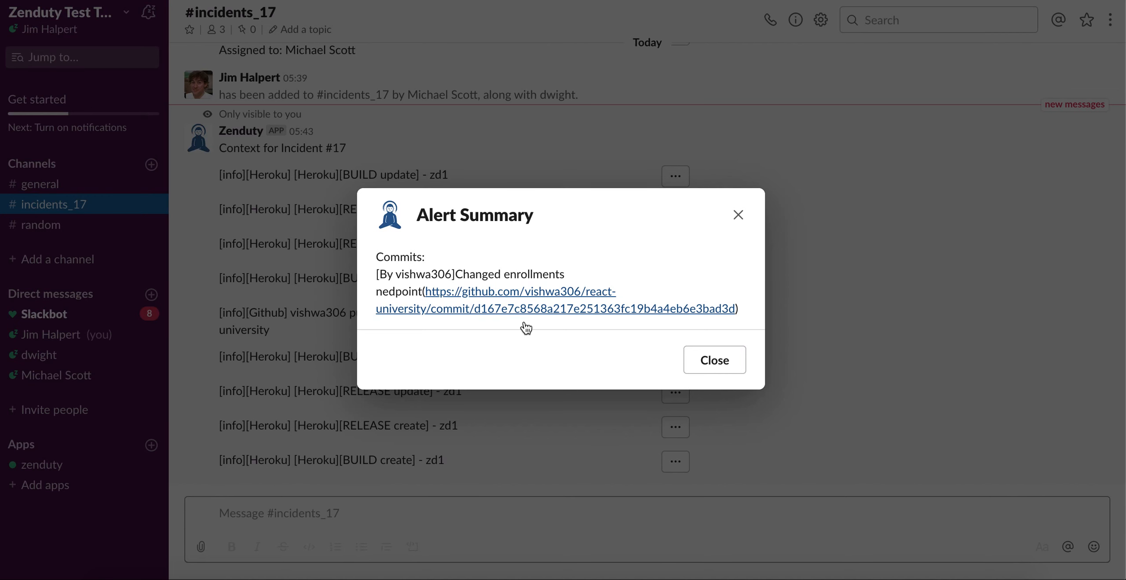
pyautogui.click(733, 216)
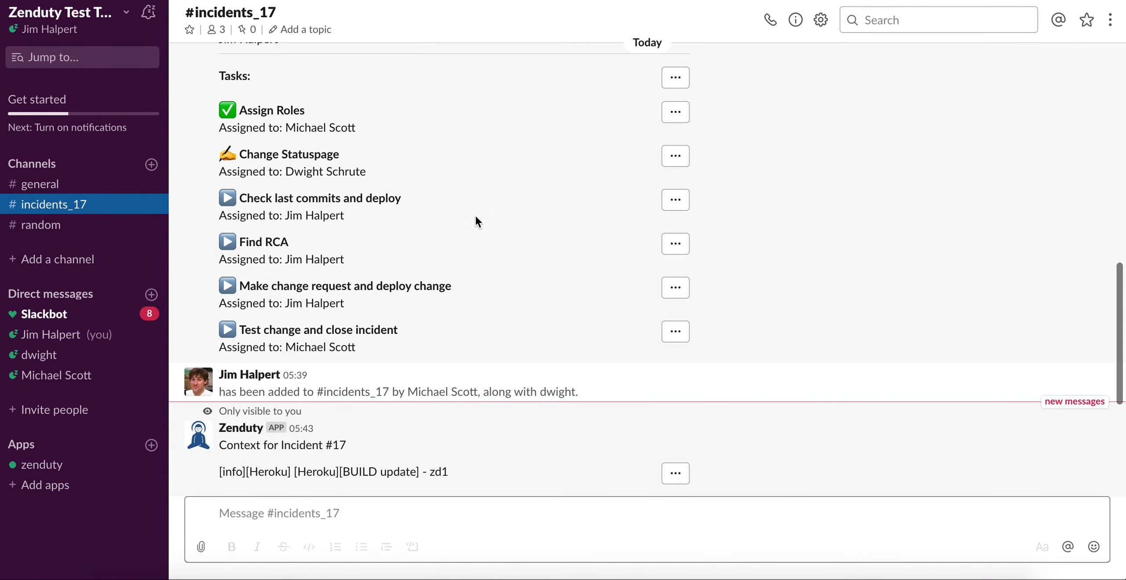
pyautogui.click(675, 200)
pyautogui.click(703, 277)
pyautogui.click(548, 304)
pyautogui.click(436, 367)
pyautogui.click(433, 303)
pyautogui.click(418, 347)
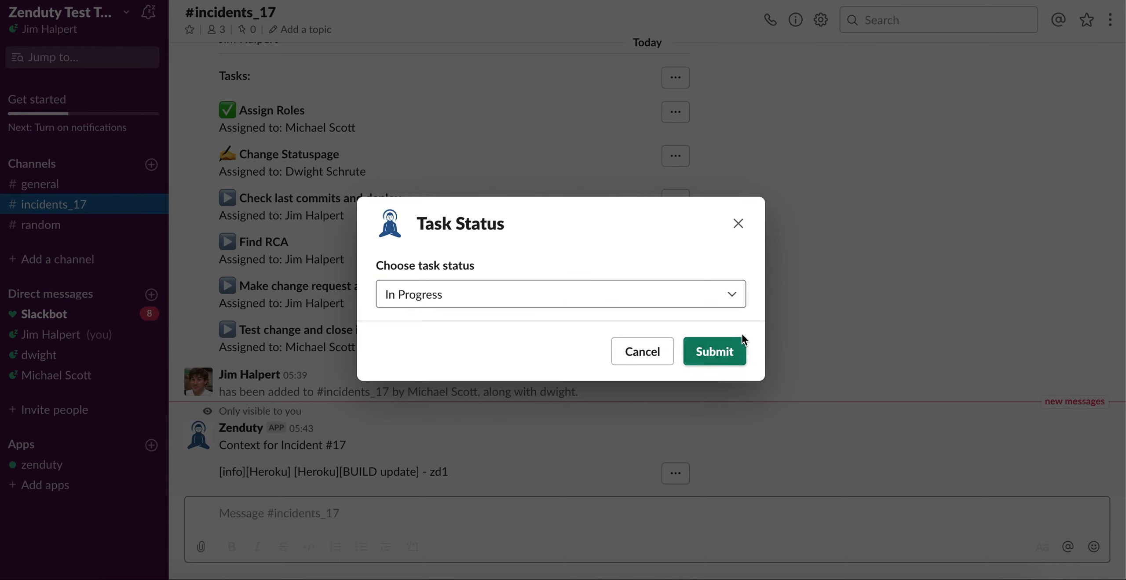
pyautogui.click(726, 352)
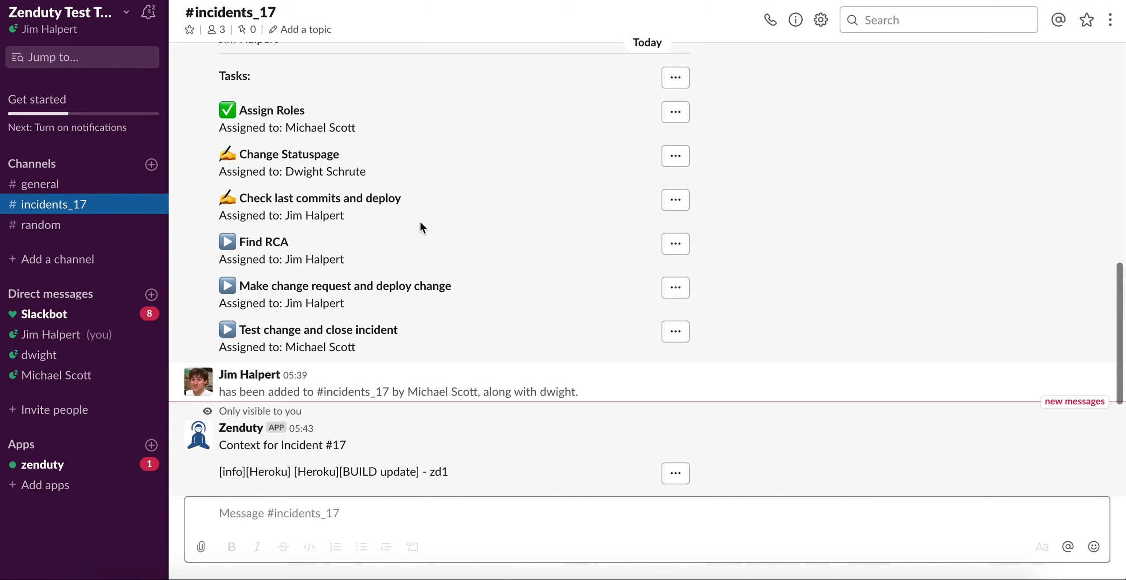
# Set the status of the "Find RCA" task to Done
pyautogui.click(675, 243)
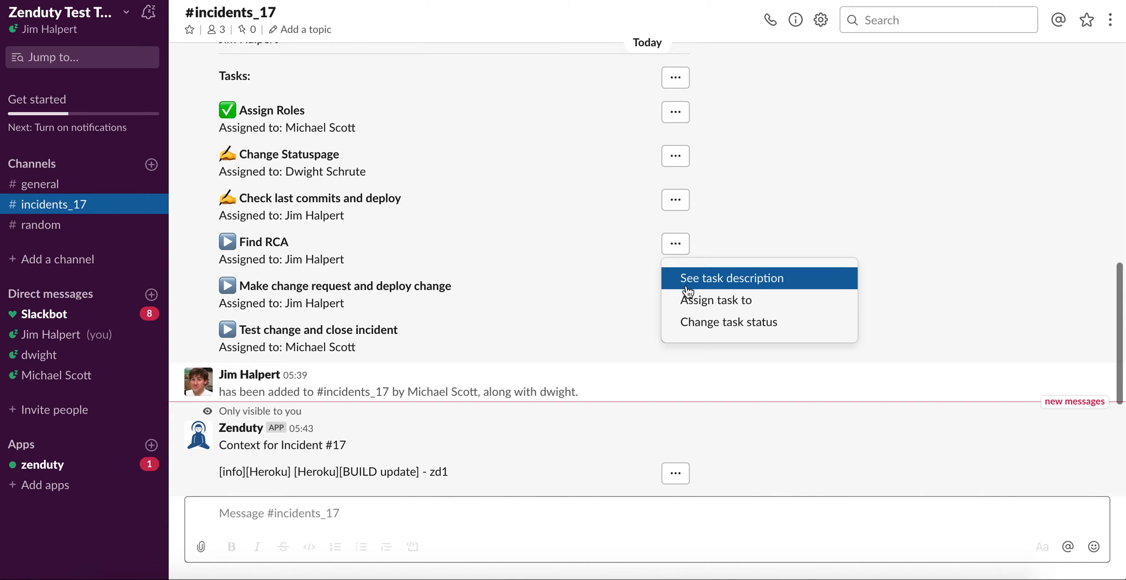
pyautogui.click(698, 321)
pyautogui.click(581, 290)
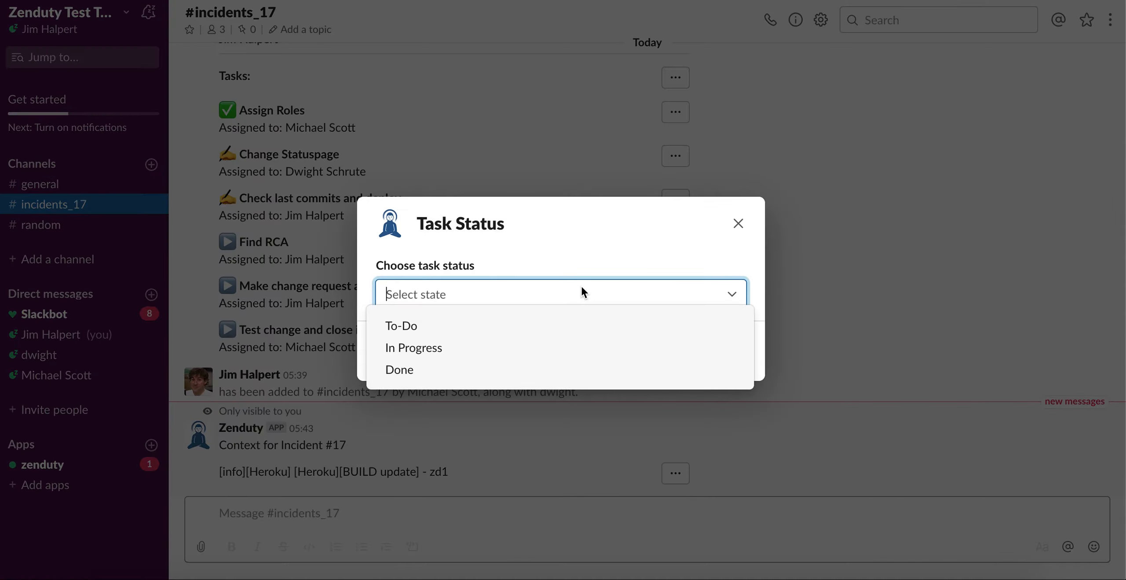
pyautogui.click(427, 371)
pyautogui.click(728, 357)
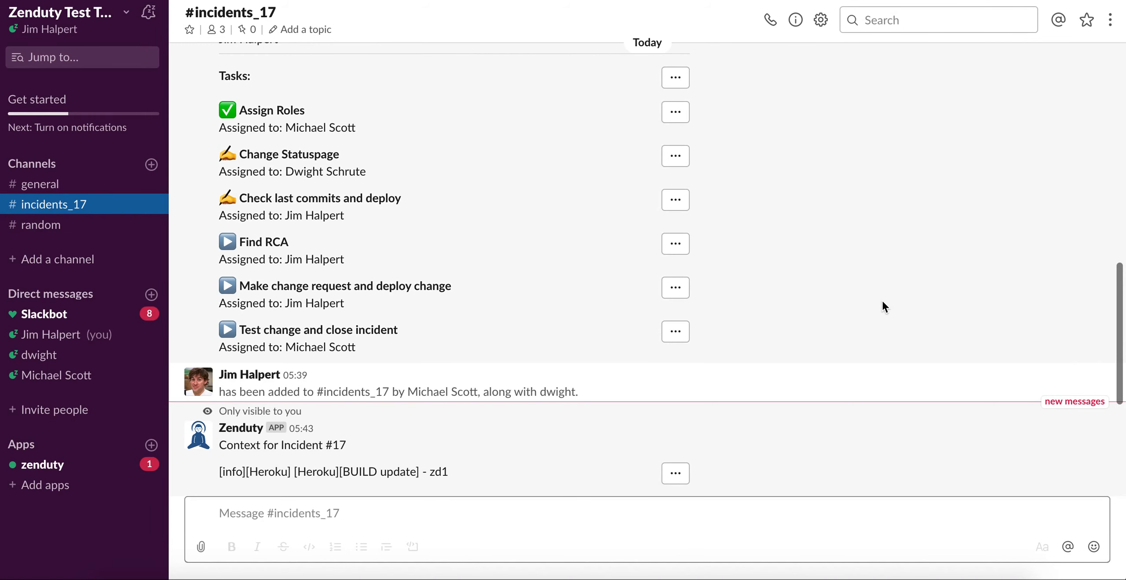
# Set the status of the "Make change request and deploy change" task to In Progress
pyautogui.click(675, 289)
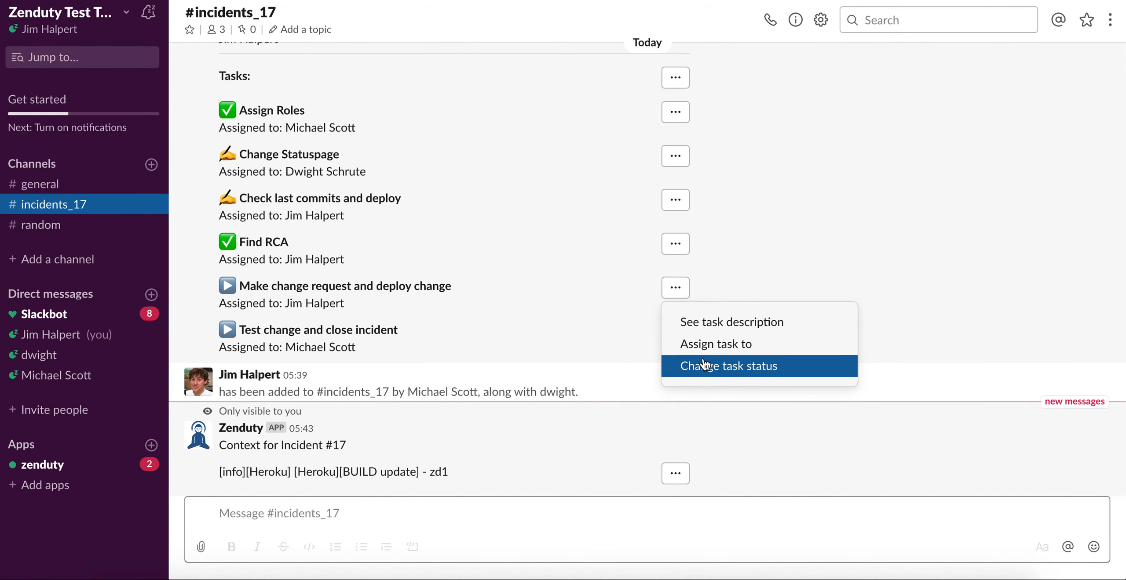
pyautogui.click(731, 368)
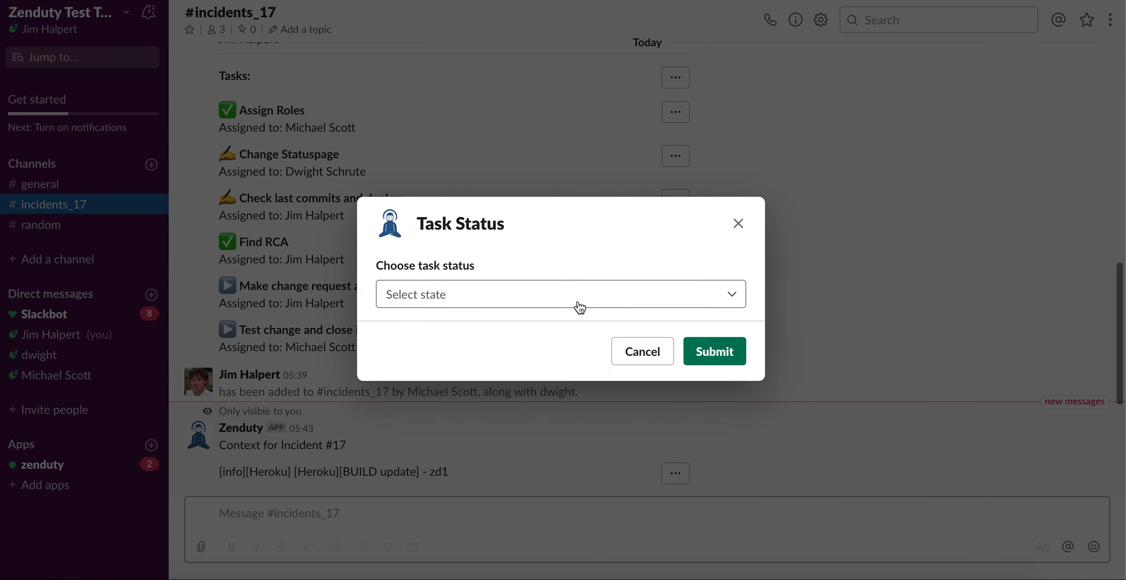
pyautogui.click(579, 307)
pyautogui.click(490, 347)
pyautogui.click(725, 353)
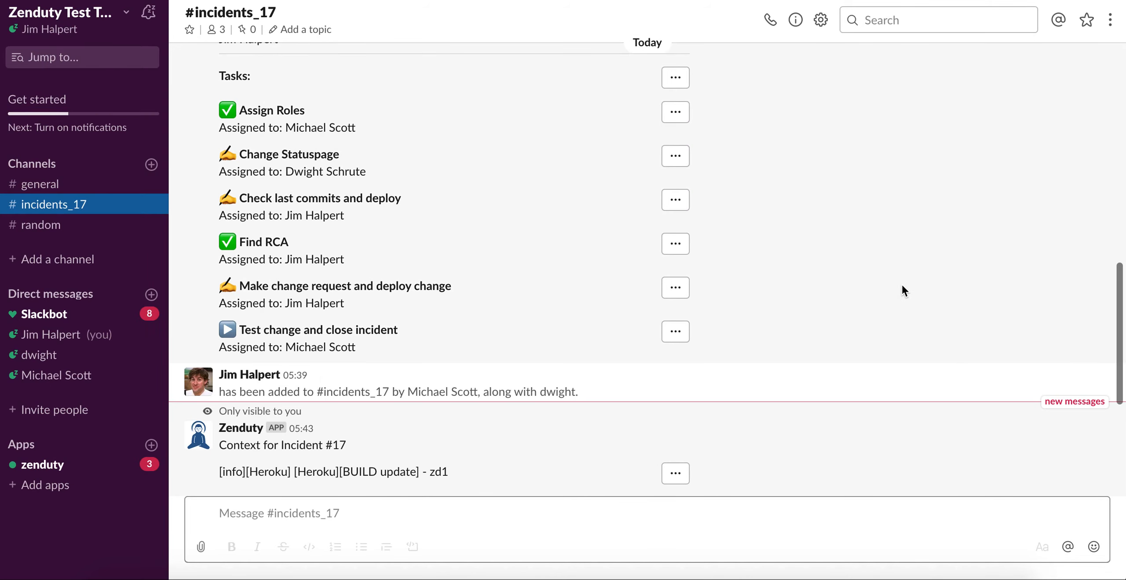
# Follow the incident's StatusPage link and examine the update history of "The Dashboard page has been experiencing some issues"
pyautogui.scroll(5, 344, 193)
pyautogui.scroll(2, 304, 209)
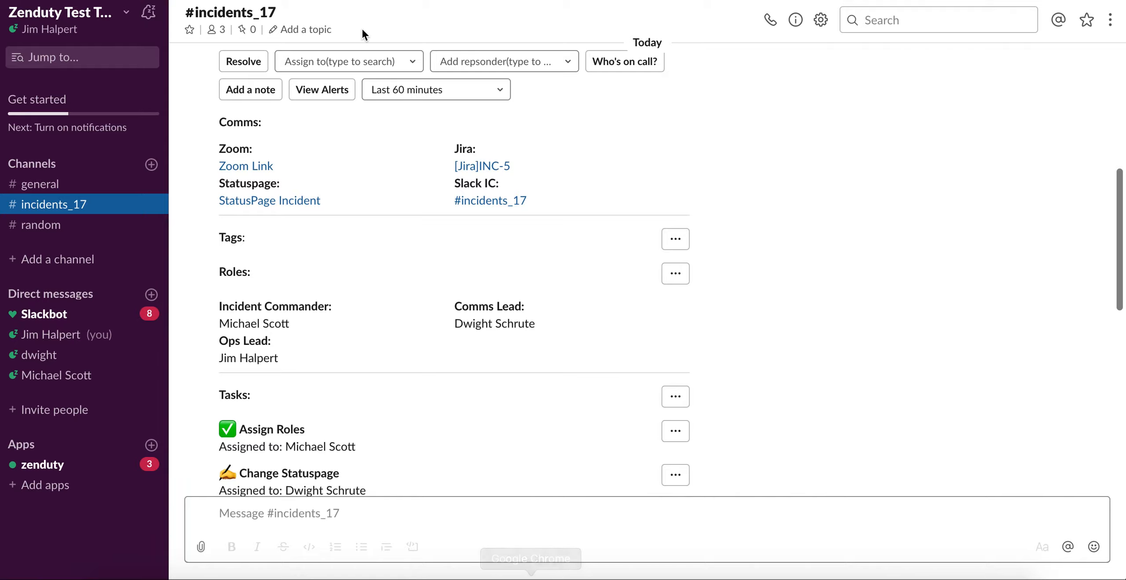
pyautogui.click(262, 201)
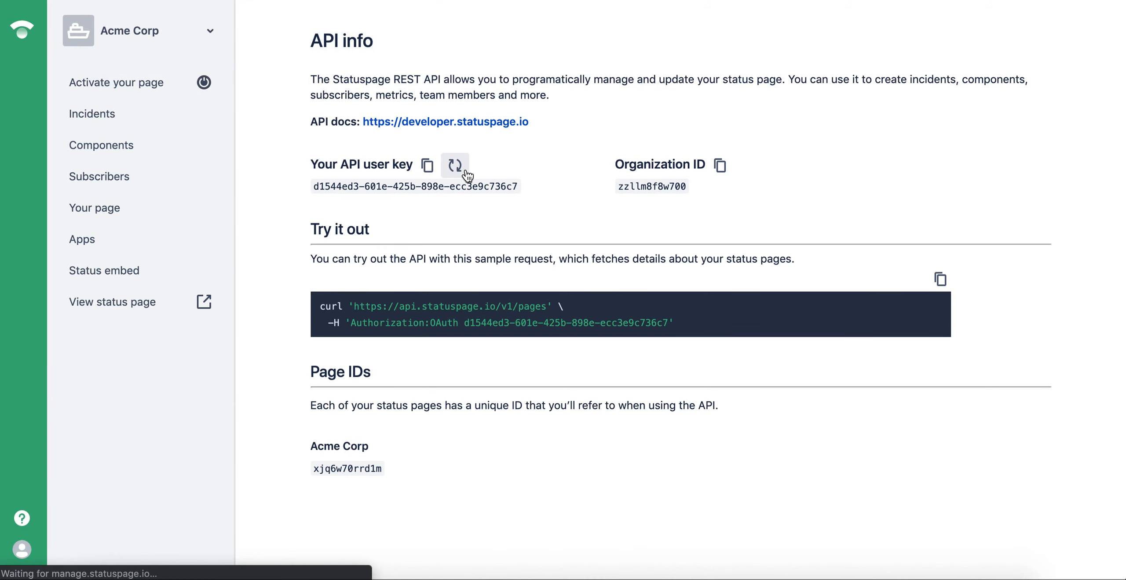
pyautogui.click(101, 145)
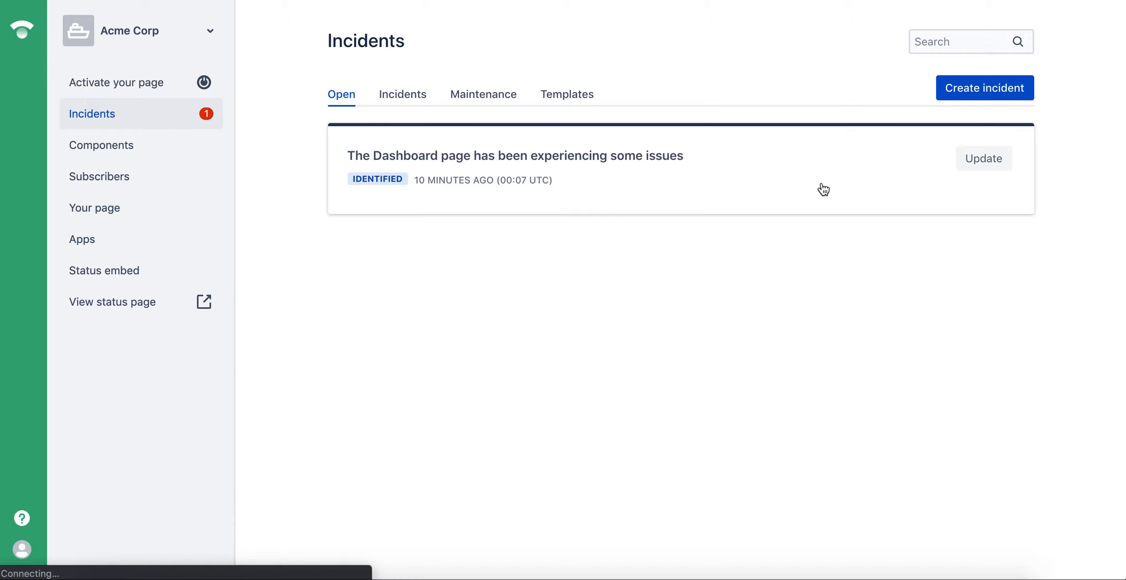
pyautogui.click(821, 181)
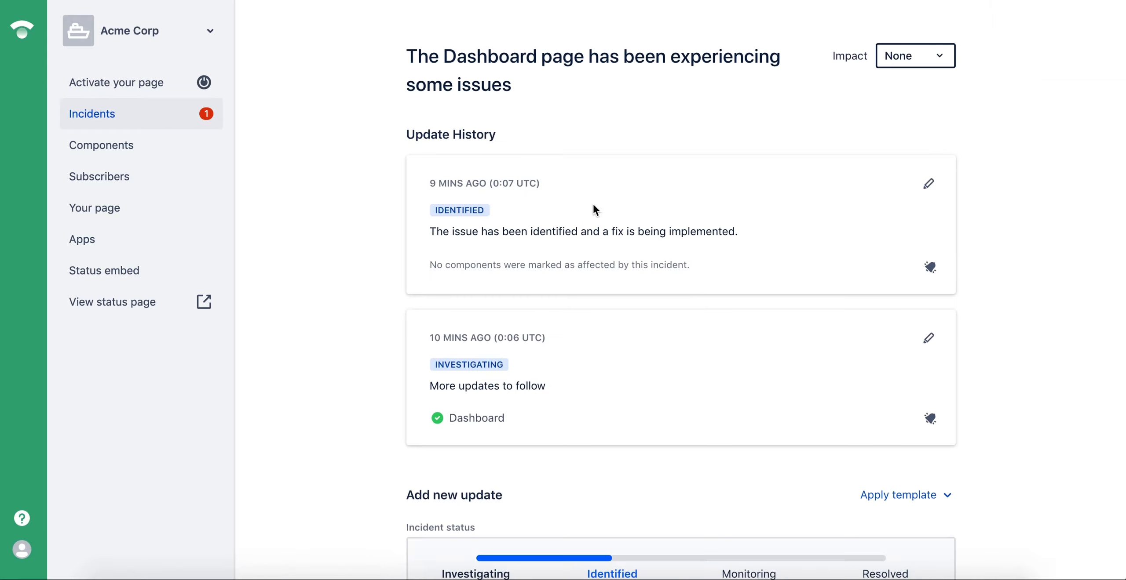
pyautogui.click(928, 184)
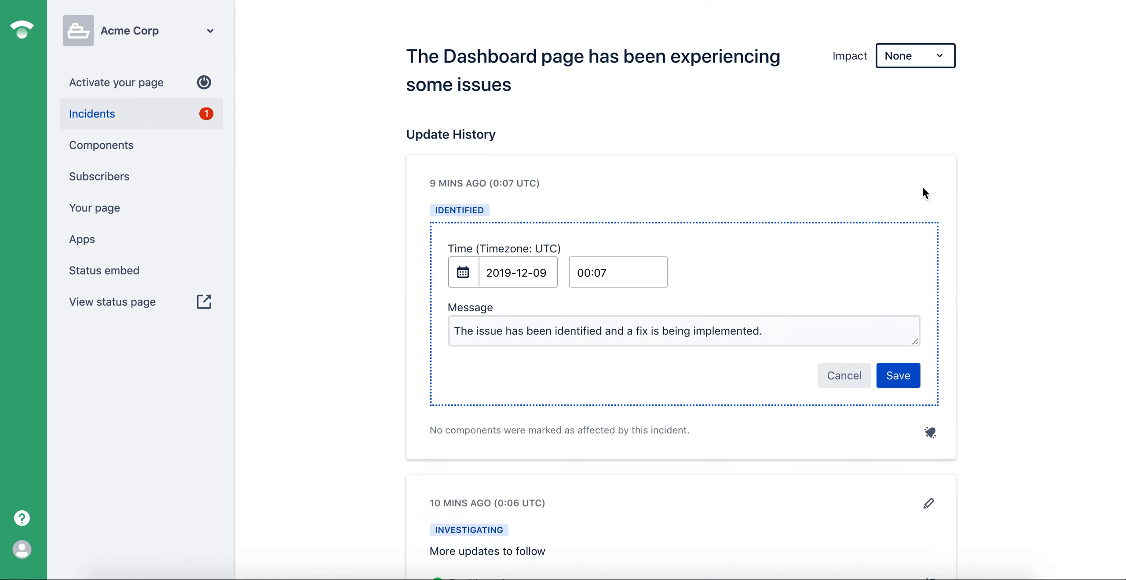
pyautogui.click(835, 370)
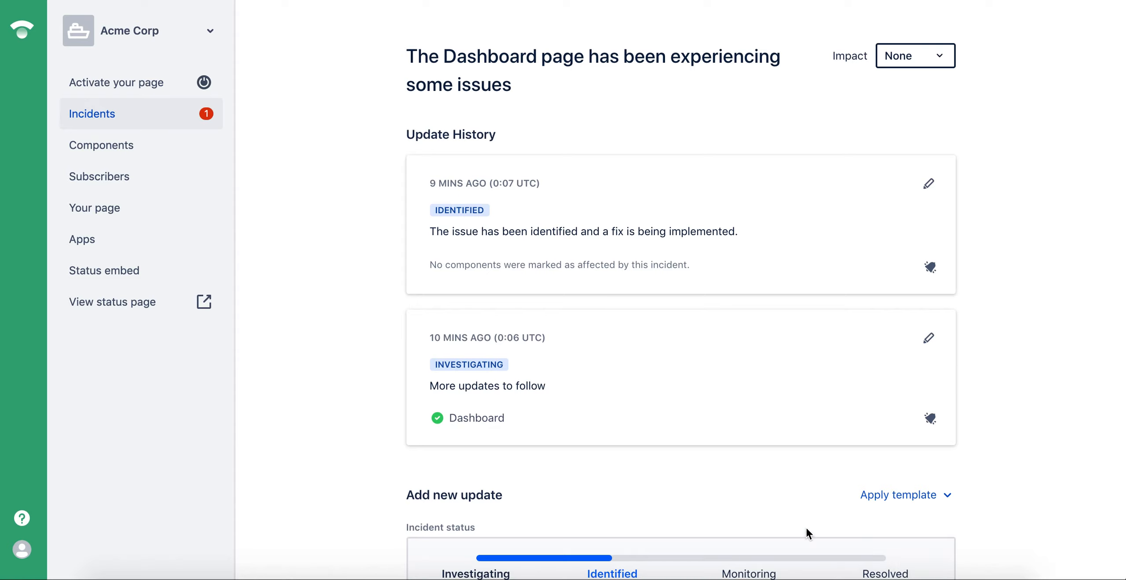
# Return to the Slack incident message, open the linked Jira issue INC-5 and dismiss the product hint
pyautogui.click(659, 576)
pyautogui.scroll(5, 497, 306)
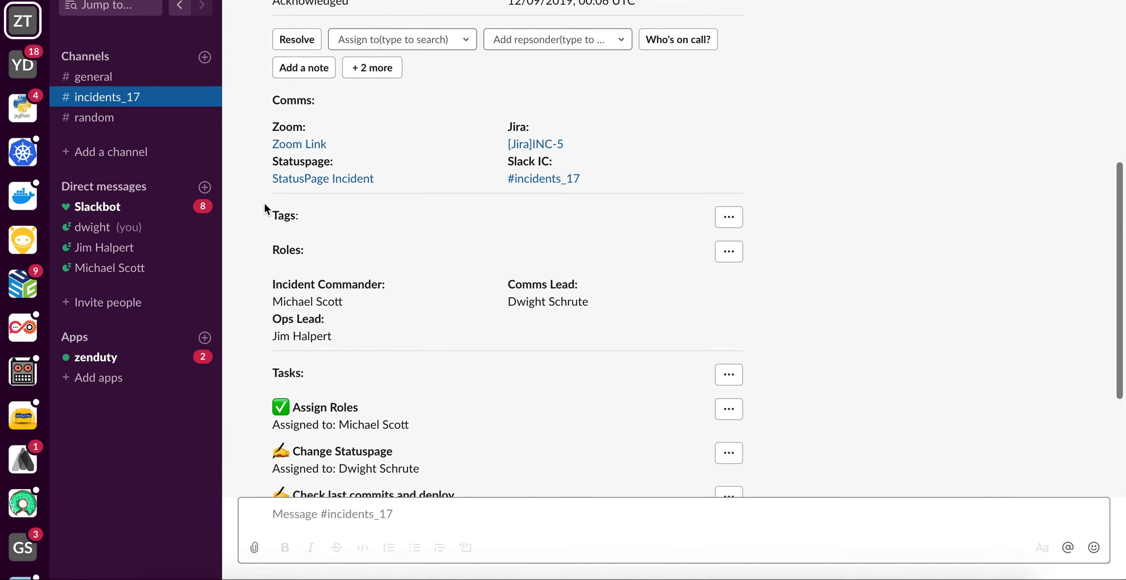
pyautogui.scroll(2, 265, 206)
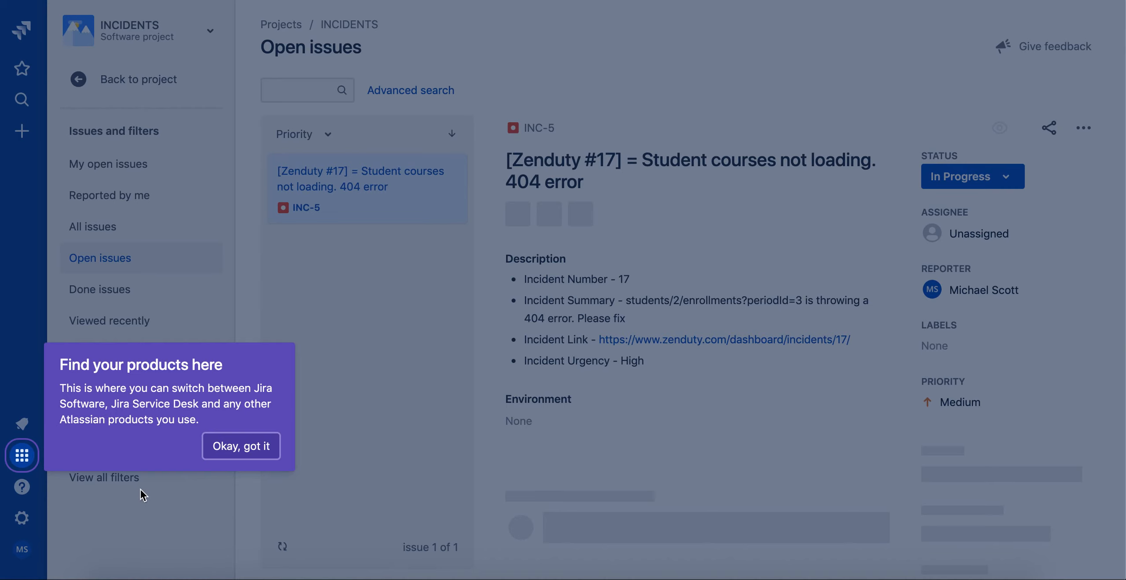
pyautogui.click(253, 448)
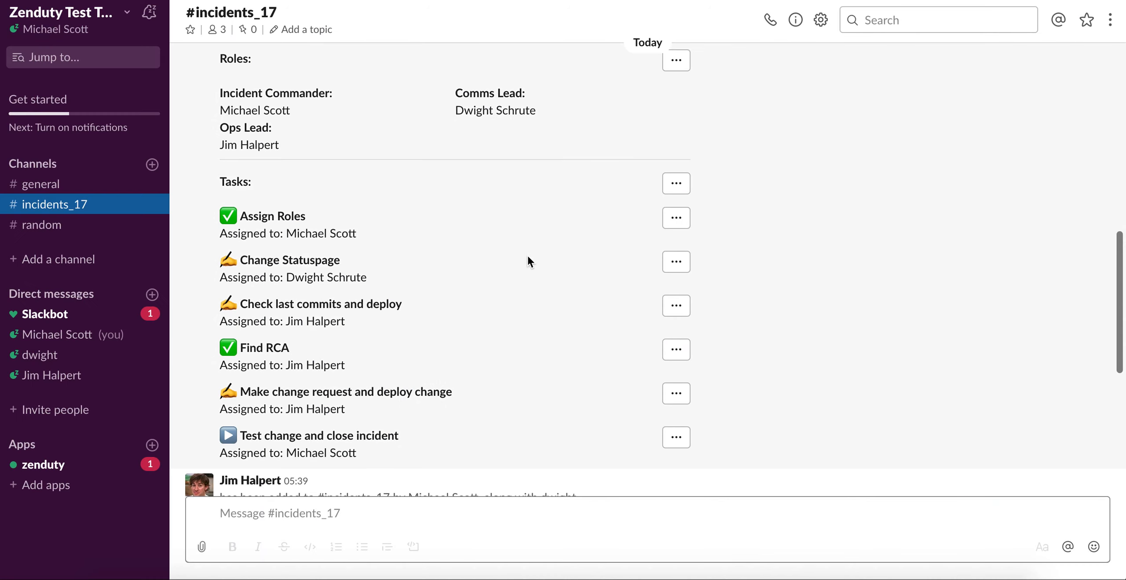
# Review the incident's communication links, tasks and alert context in the #incidents_17 channel as the incident commander
pyautogui.scroll(3, 528, 256)
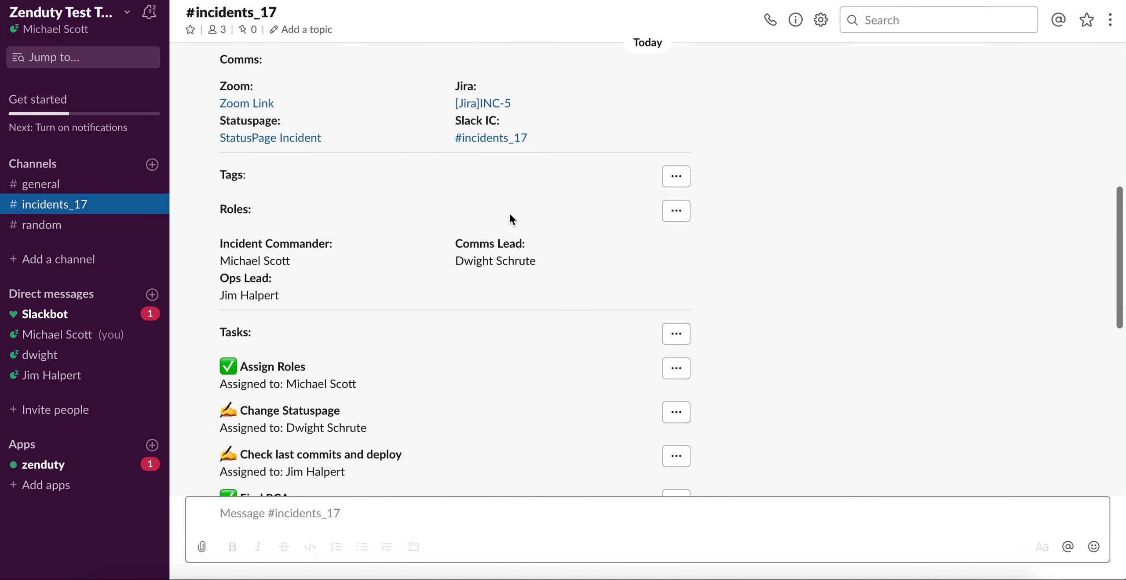
pyautogui.scroll(2, 547, 205)
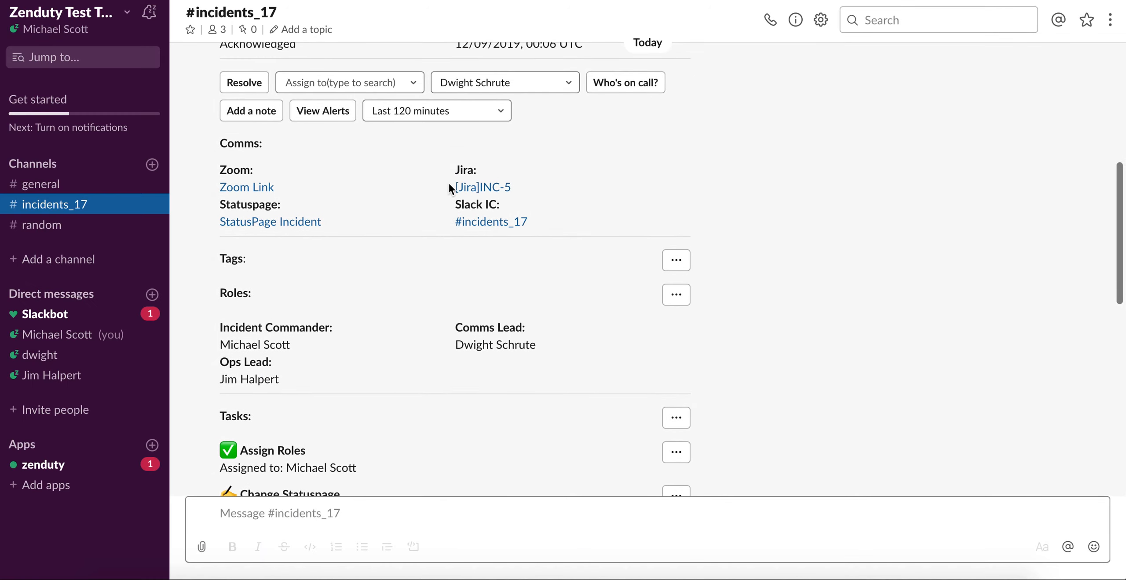
pyautogui.scroll(-10, 366, 253)
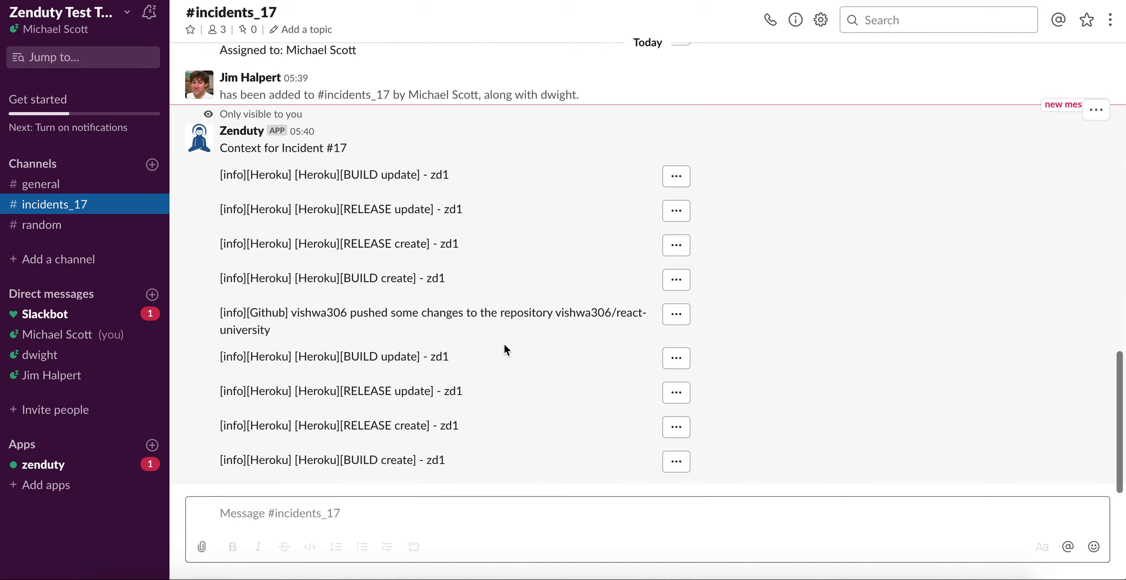
pyautogui.scroll(10, 504, 348)
pyautogui.scroll(5, 504, 350)
pyautogui.scroll(-12, 504, 350)
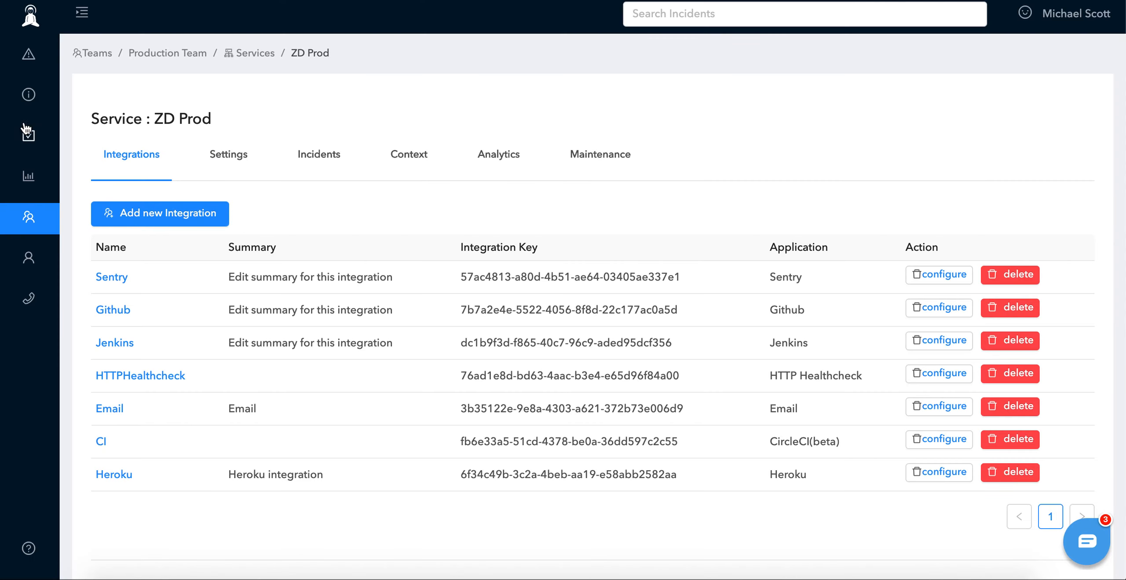
# Open the alert list in Zenduty and inspect the details of the latest GitHub push alert
pyautogui.click(35, 95)
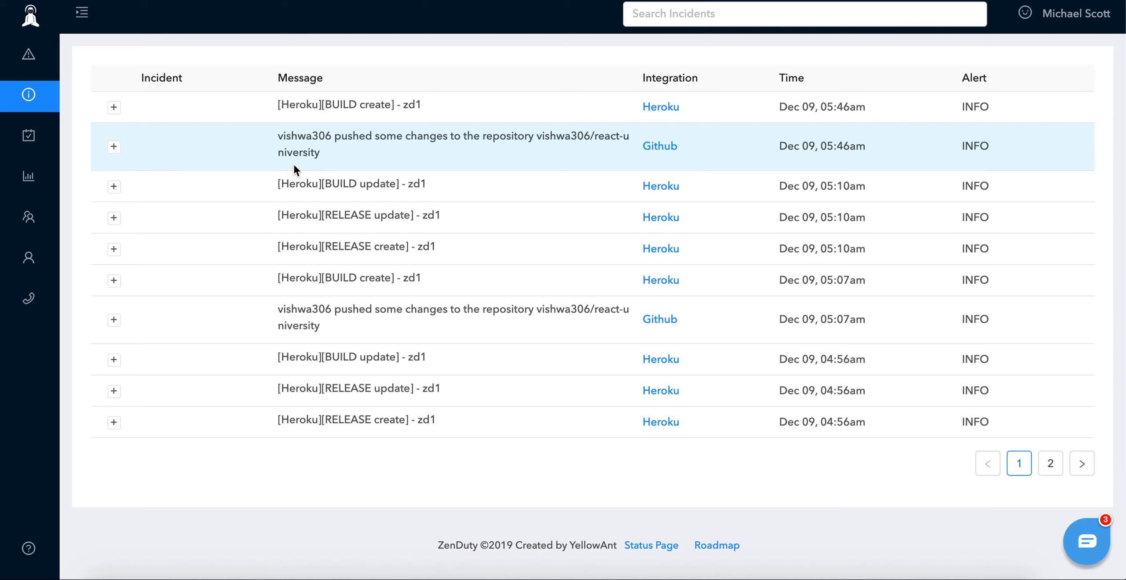
pyautogui.click(114, 147)
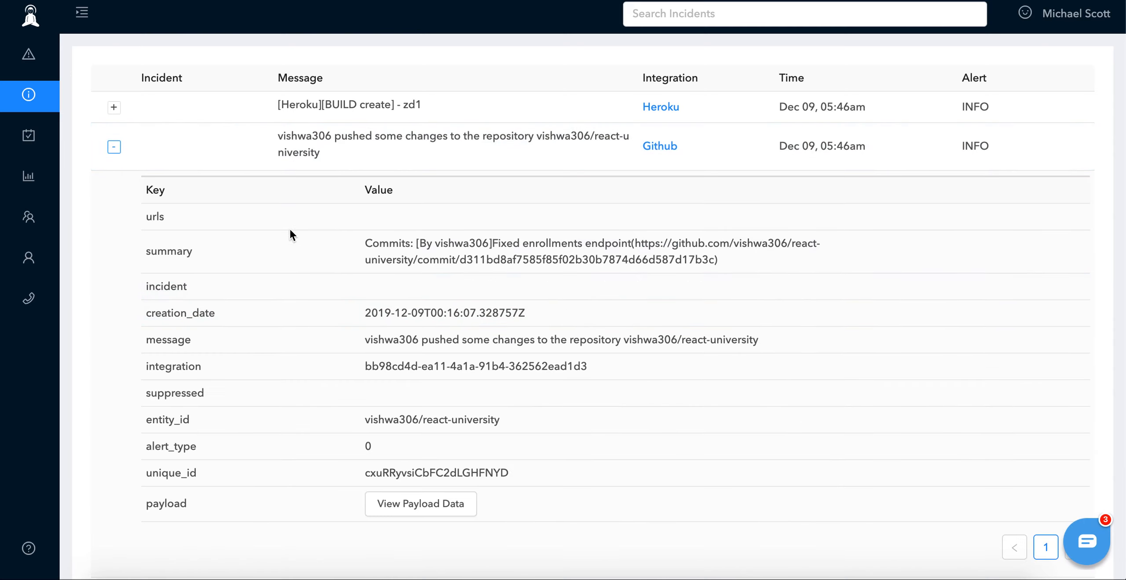
pyautogui.click(114, 147)
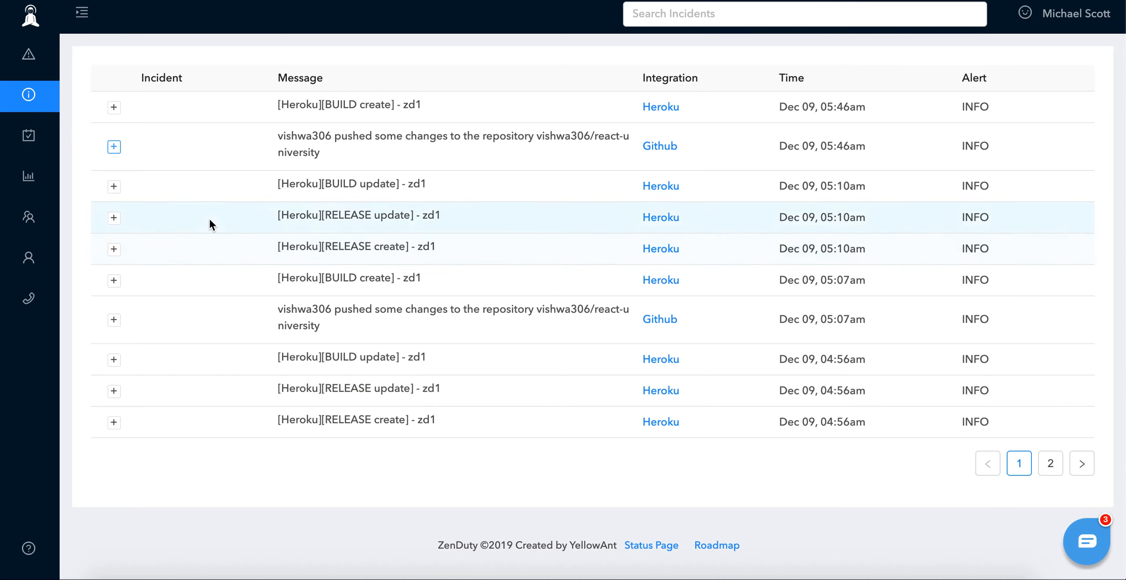
# In the ops lead's Slack window, start an incident note reading "The latest commit had a typo in the /userid:/enrollments/"
pyautogui.click(658, 574)
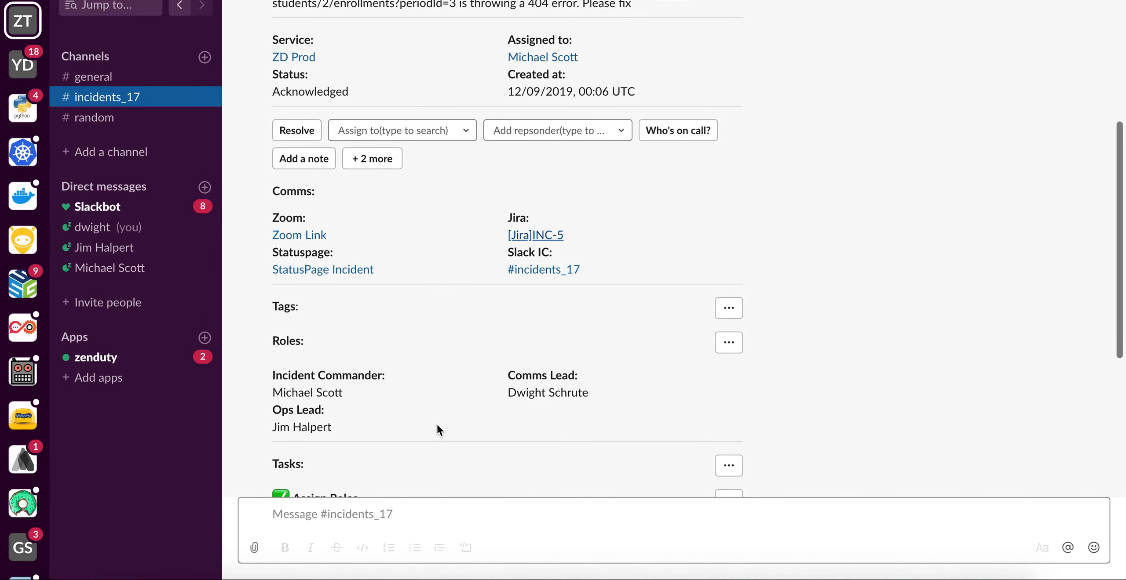
pyautogui.click(929, 573)
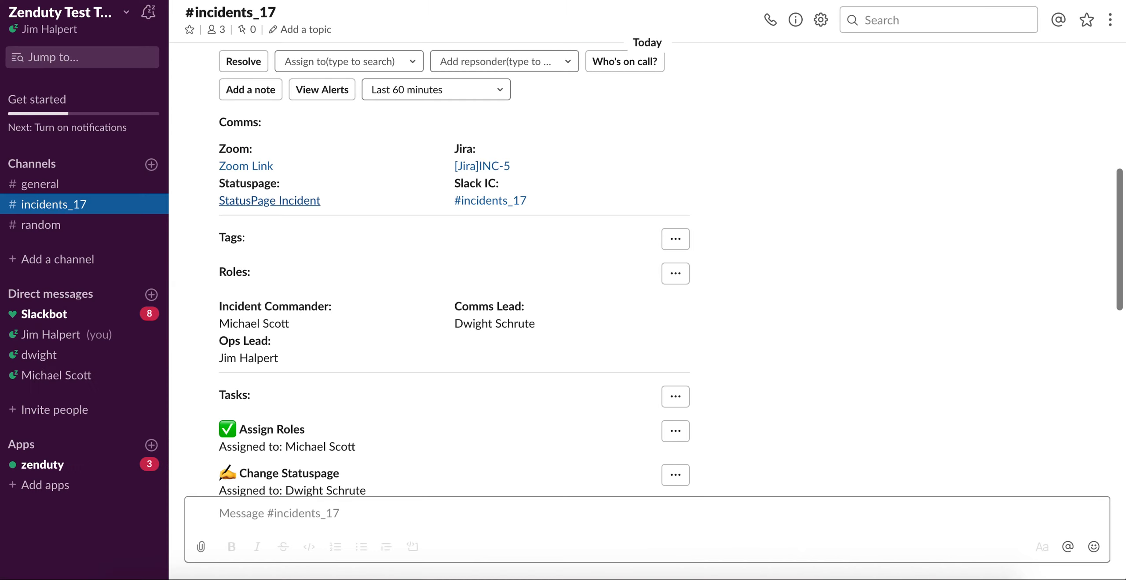
pyautogui.scroll(-10, 480, 355)
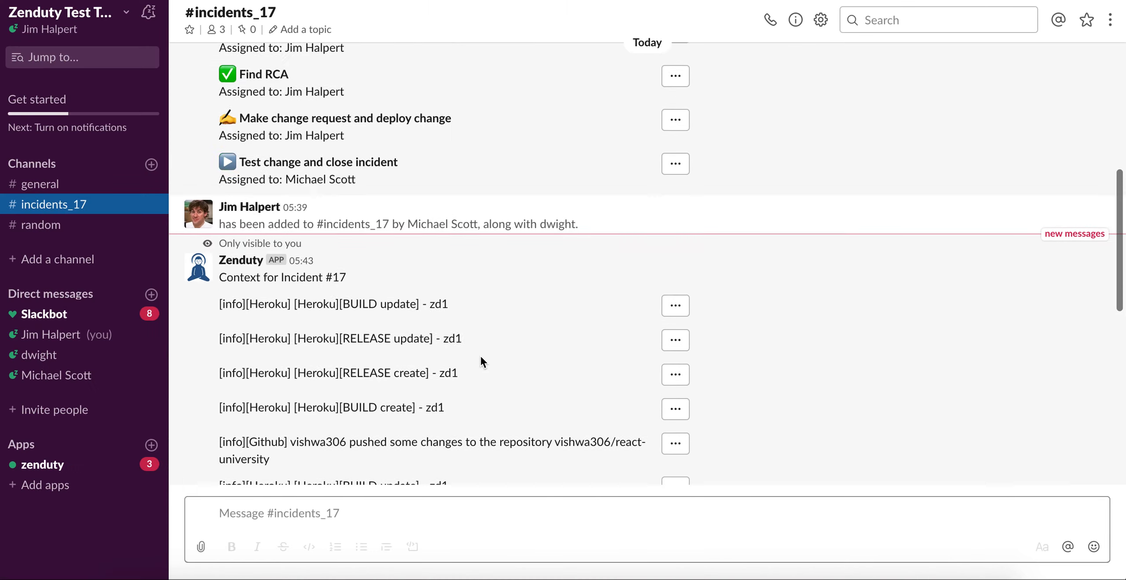
pyautogui.scroll(5, 615, 286)
pyautogui.scroll(15, 637, 286)
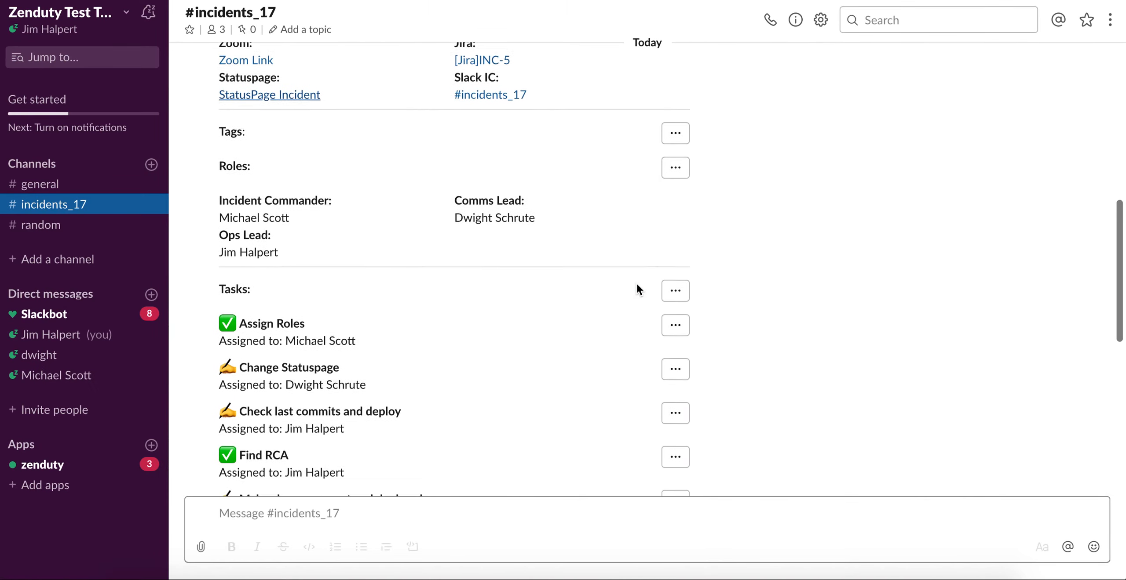
pyautogui.click(259, 299)
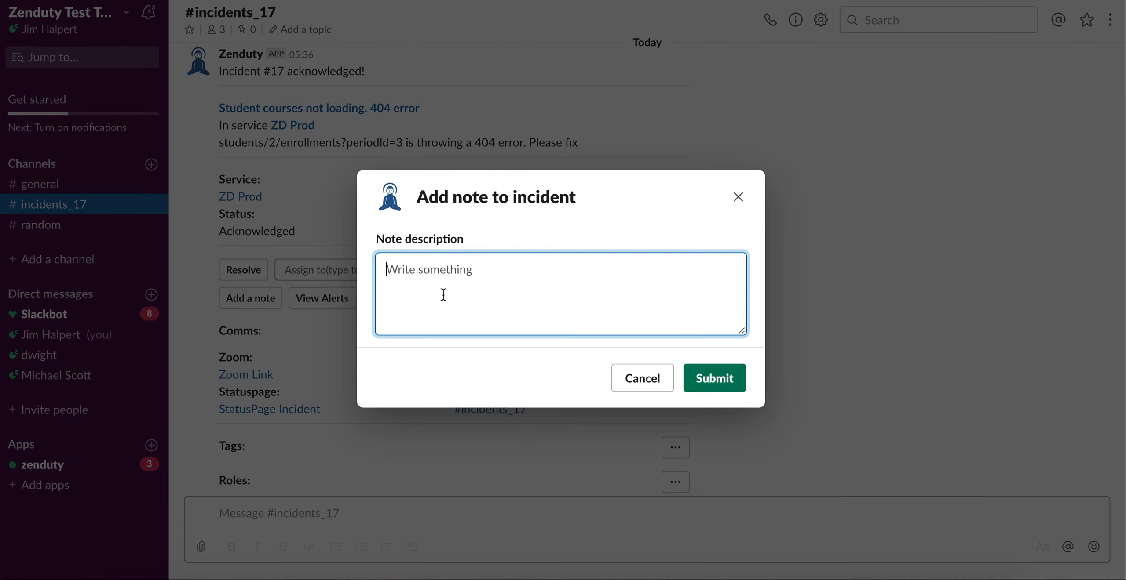
pyautogui.write('The ')
pyautogui.write('latest comm')
pyautogui.write('it had a typ')
pyautogui.write('o in th')
pyautogui.write('e enrollment')
pyautogui.write('/user')
pyautogui.write('id:/')
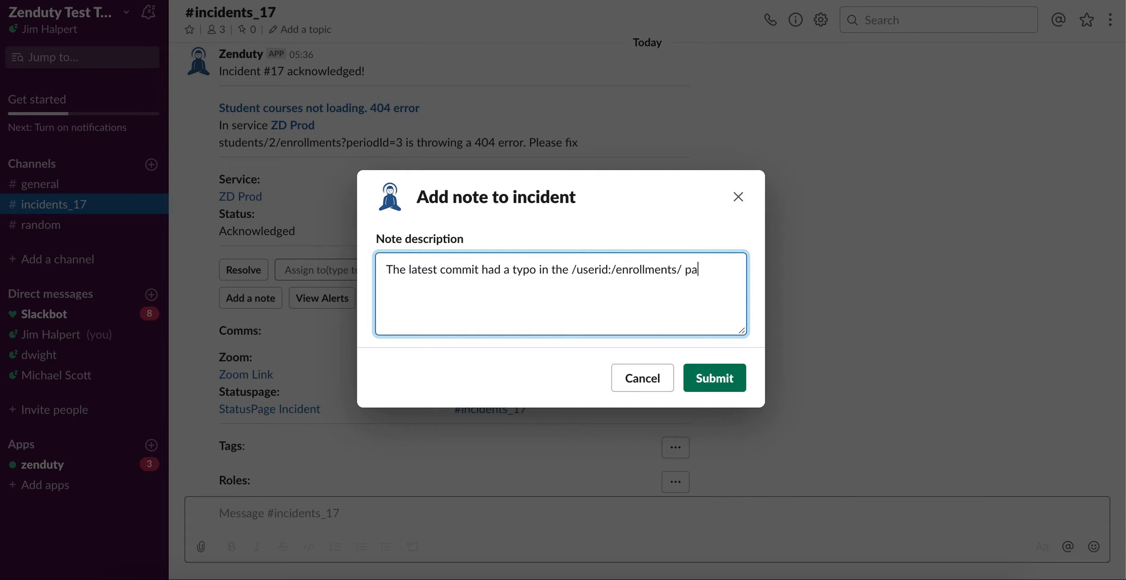
# Complete the incident note with "GET endpoint. Deploying changes" and submit it
pyautogui.press('BackSpace')
pyautogui.press('BackSpace')
pyautogui.write('GET endpoi')
pyautogui.write('nt.')
pyautogui.write(' F')
pyautogui.write('ade')
pyautogui.press('BackSpace')
pyautogui.press('BackSpace')
pyautogui.press('BackSpace')
pyautogui.press('BackSpace')
pyautogui.write('Deployed changes')
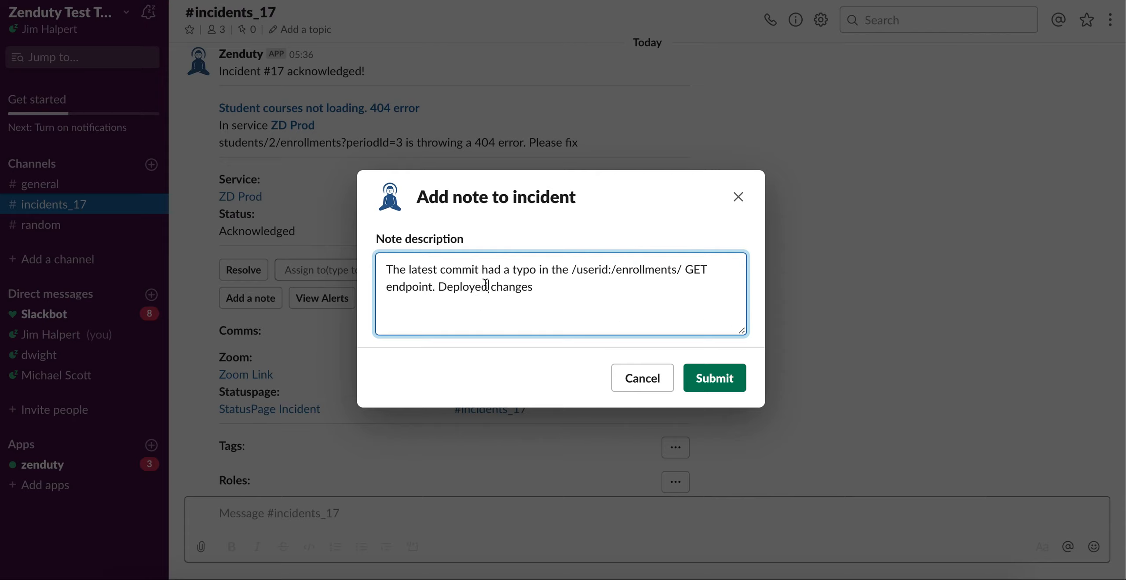
pyautogui.press('BackSpace')
pyautogui.press('BackSpace')
pyautogui.press('BackSpace')
pyautogui.write('ing')
pyautogui.click(709, 380)
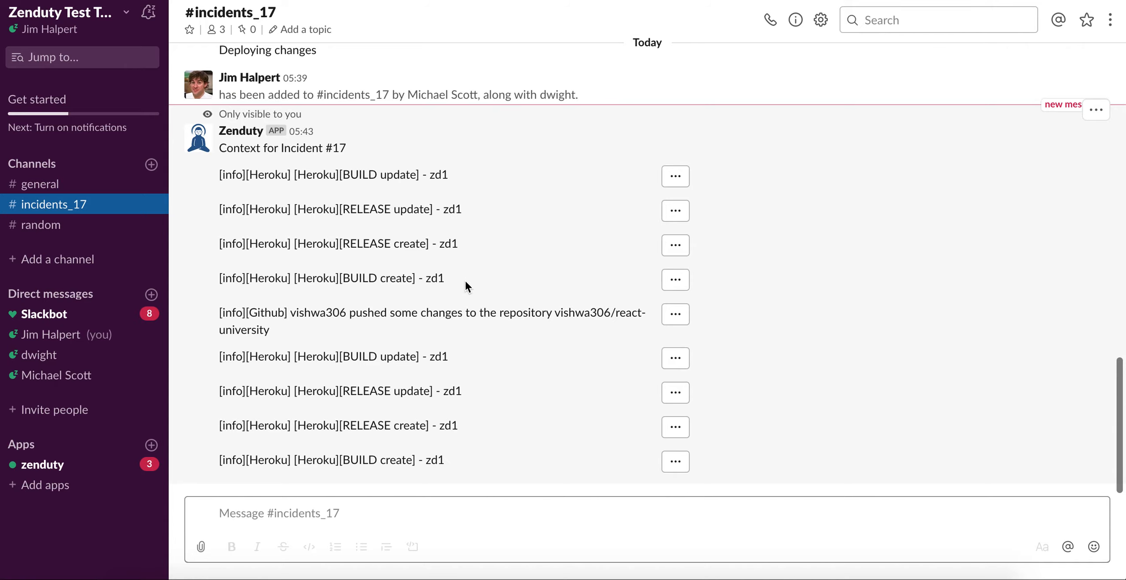
# Switch to Zenduty, open incident 17 from the open incidents list and view its notes
pyautogui.scroll(7, 465, 279)
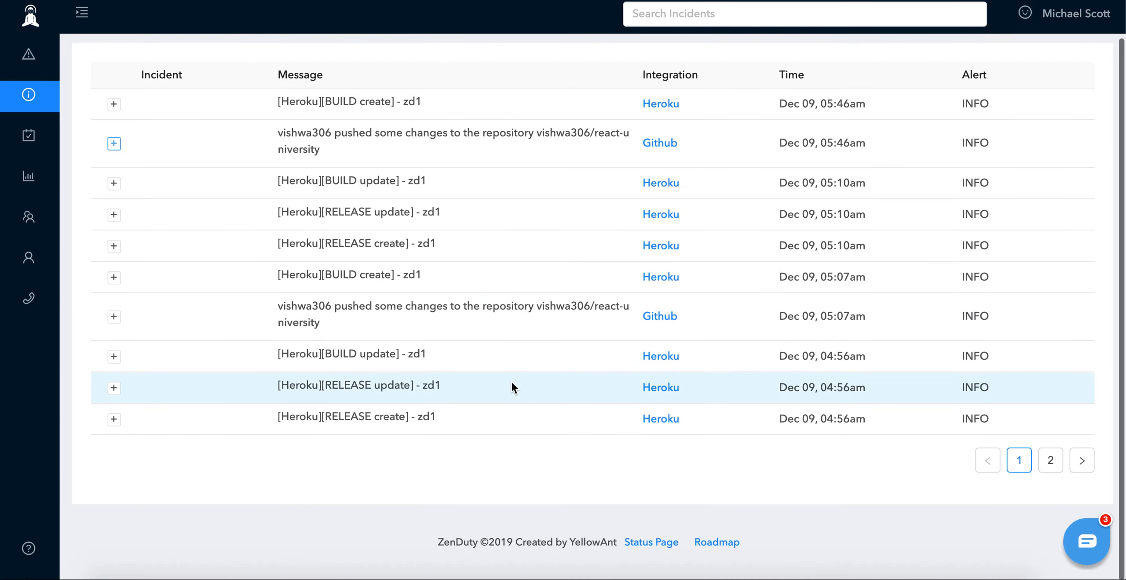
pyautogui.click(34, 56)
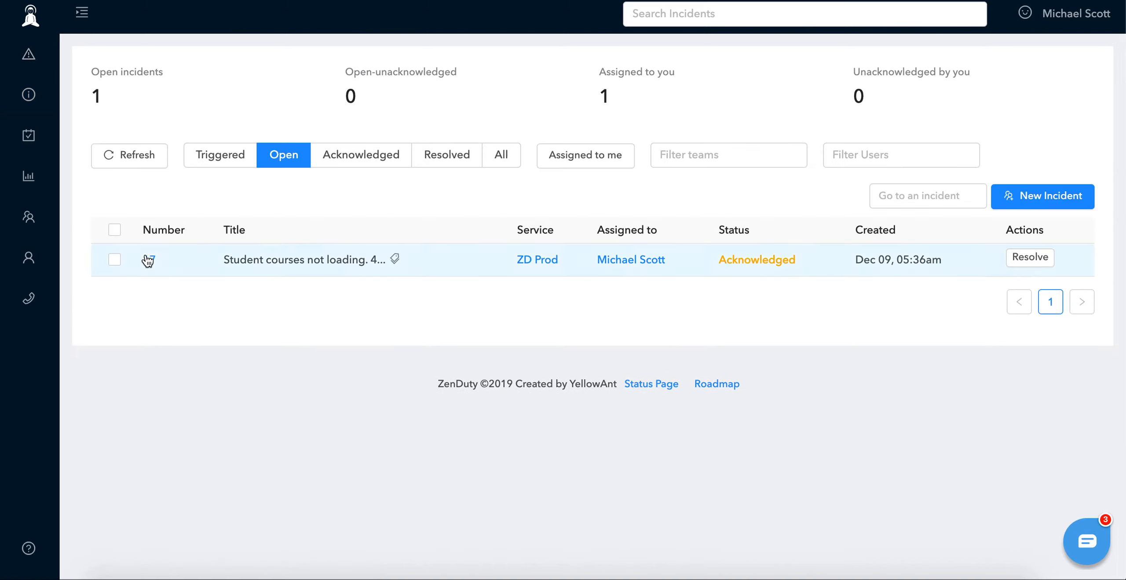
pyautogui.click(148, 260)
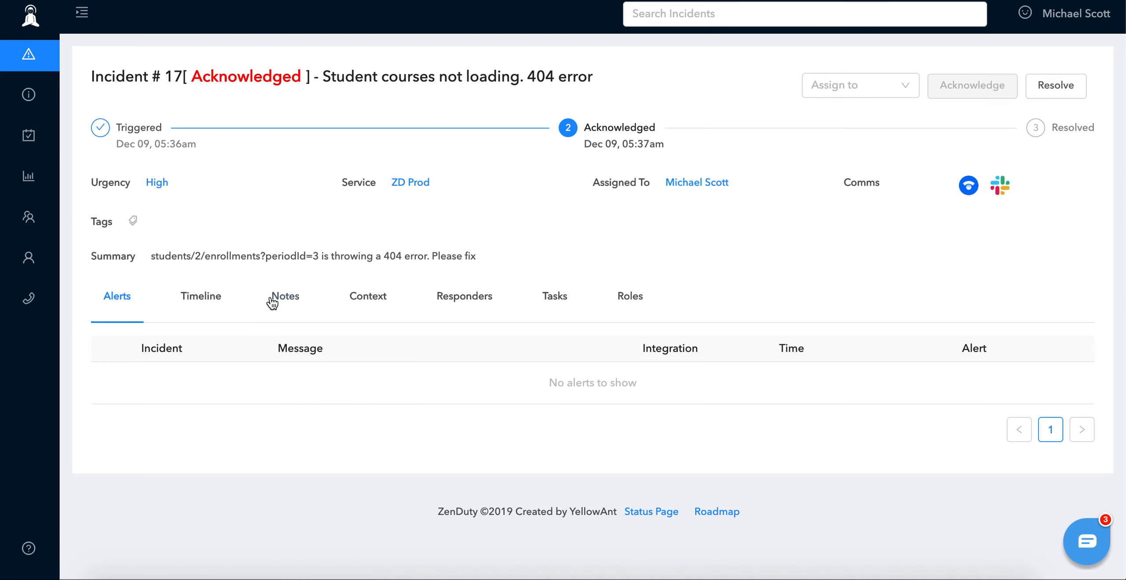
pyautogui.click(272, 302)
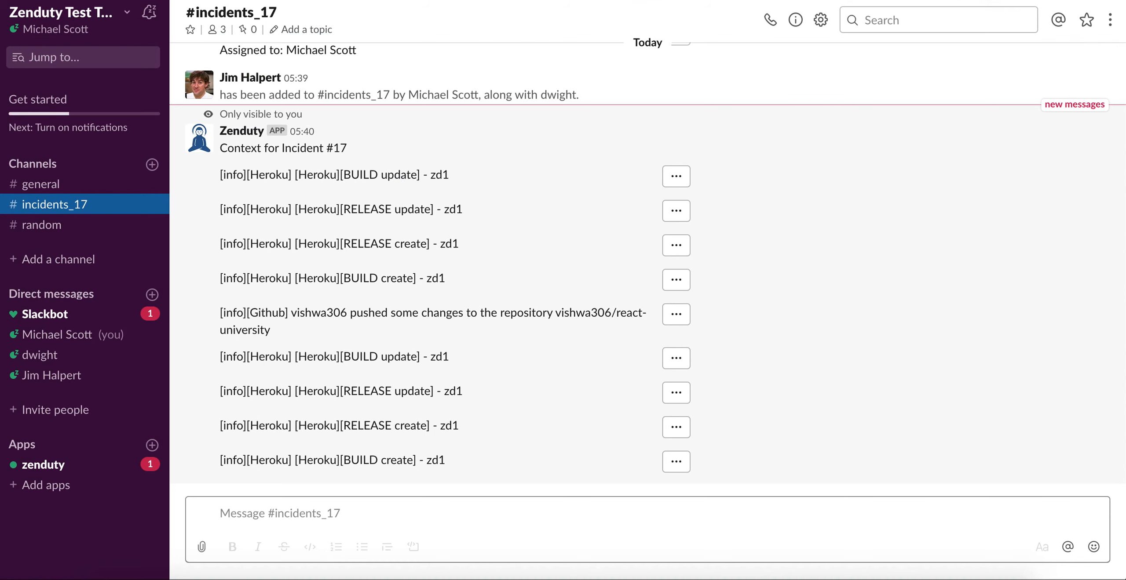
# In the incident commander's Slack window, review the incident message's roles, task statuses and the ops lead's new note in #incidents_17
pyautogui.scroll(5, 455, 308)
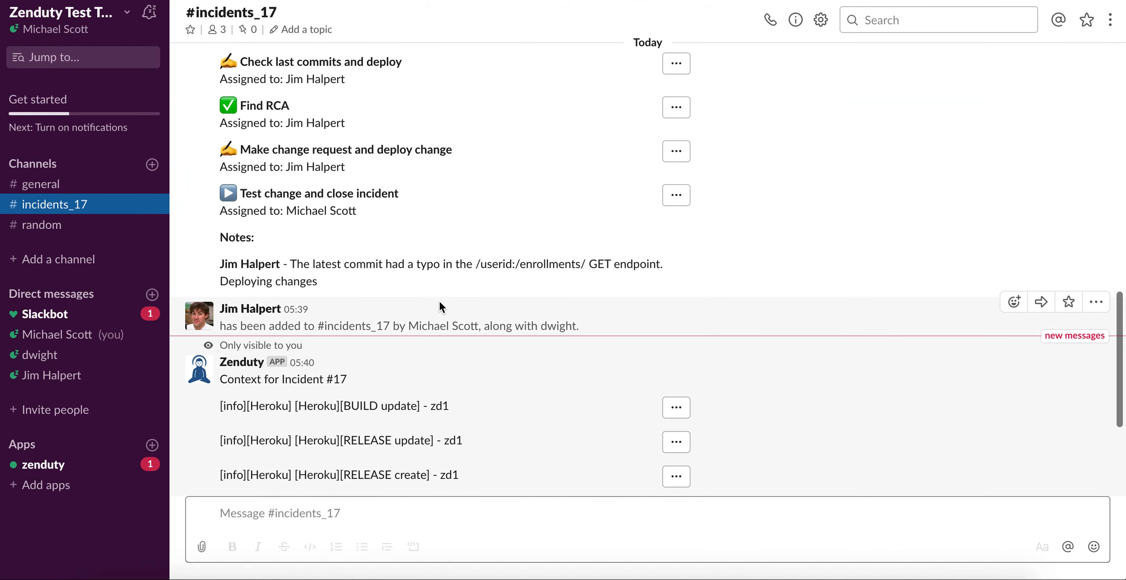
pyautogui.scroll(8, 316, 299)
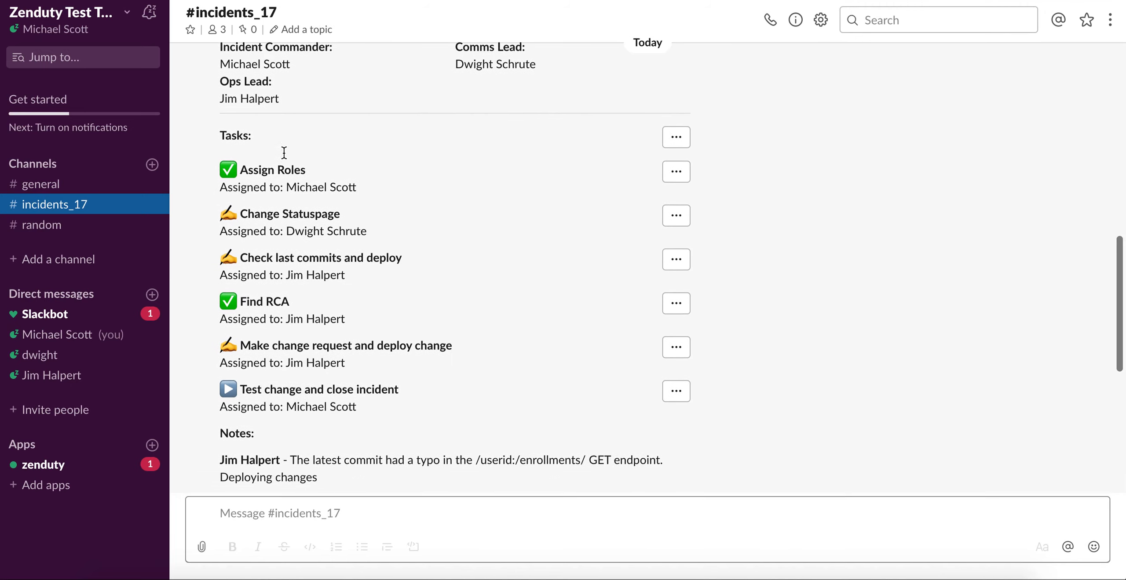
pyautogui.scroll(5, 285, 158)
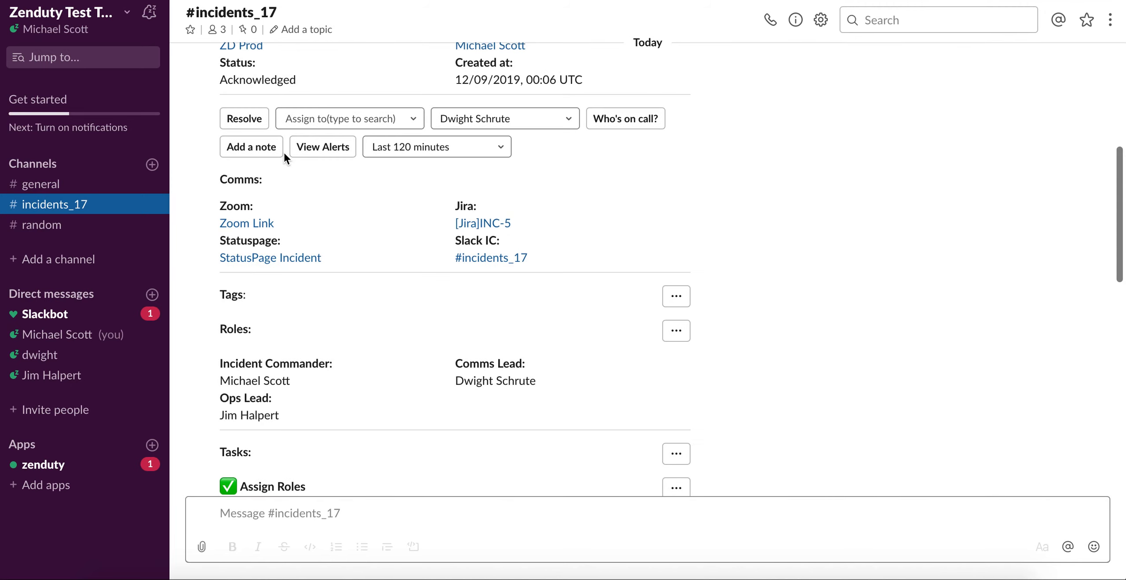
pyautogui.scroll(2, 283, 153)
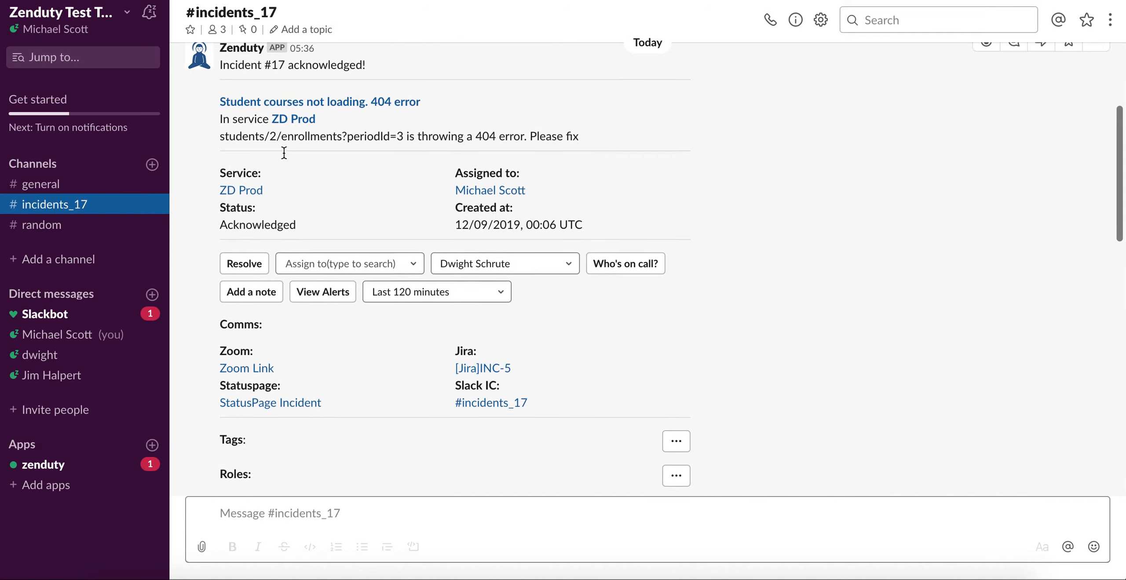
pyautogui.scroll(-5, 284, 154)
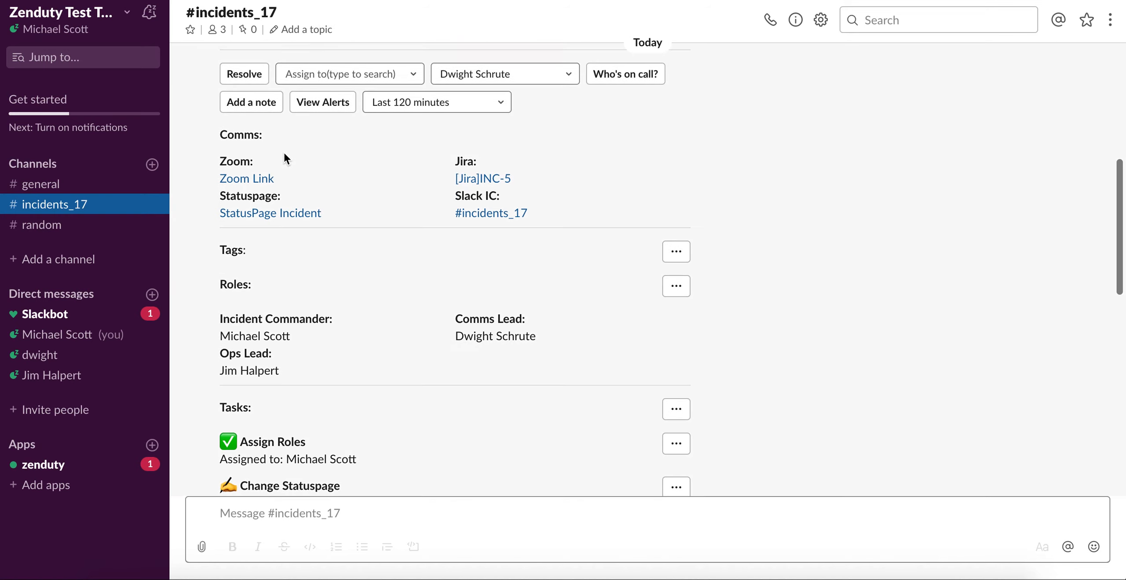
pyautogui.scroll(-8, 283, 158)
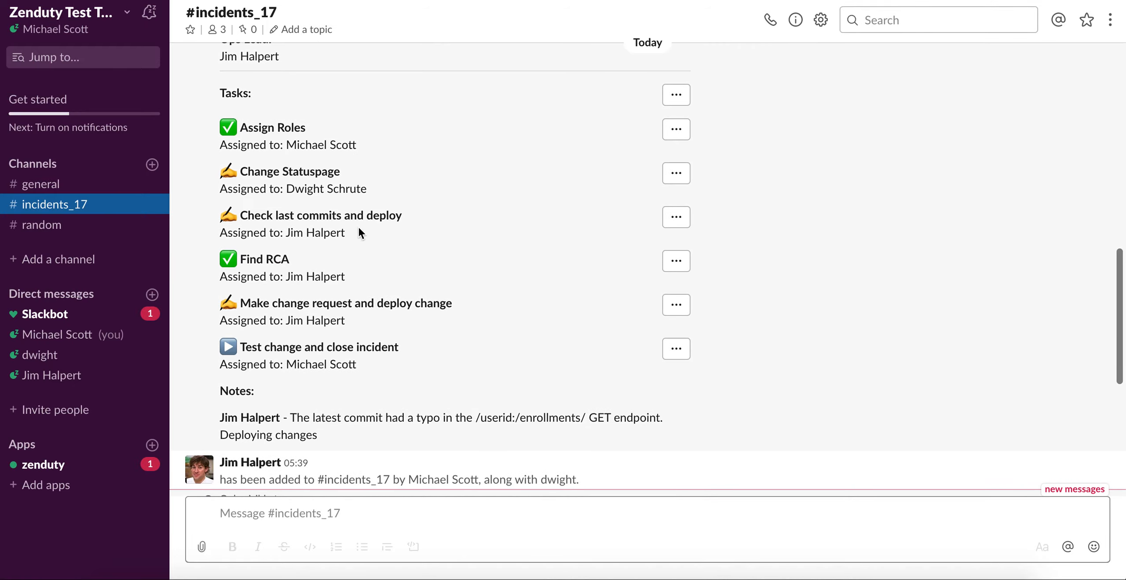
pyautogui.scroll(3, 360, 242)
pyautogui.scroll(-2, 294, 427)
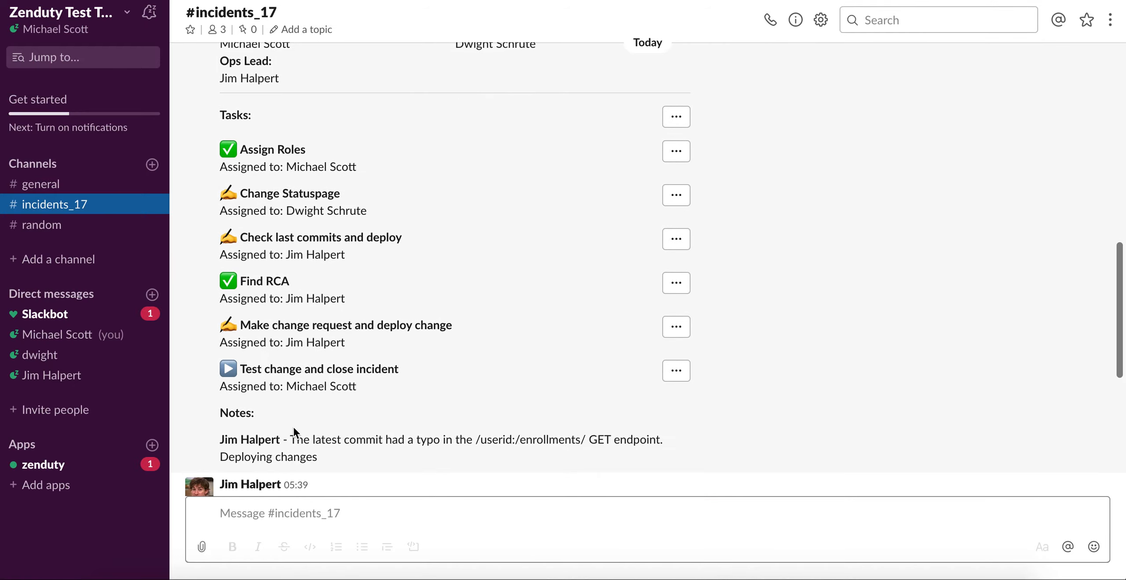
pyautogui.scroll(20, 291, 443)
pyautogui.scroll(-20, 290, 443)
pyautogui.scroll(-8, 291, 445)
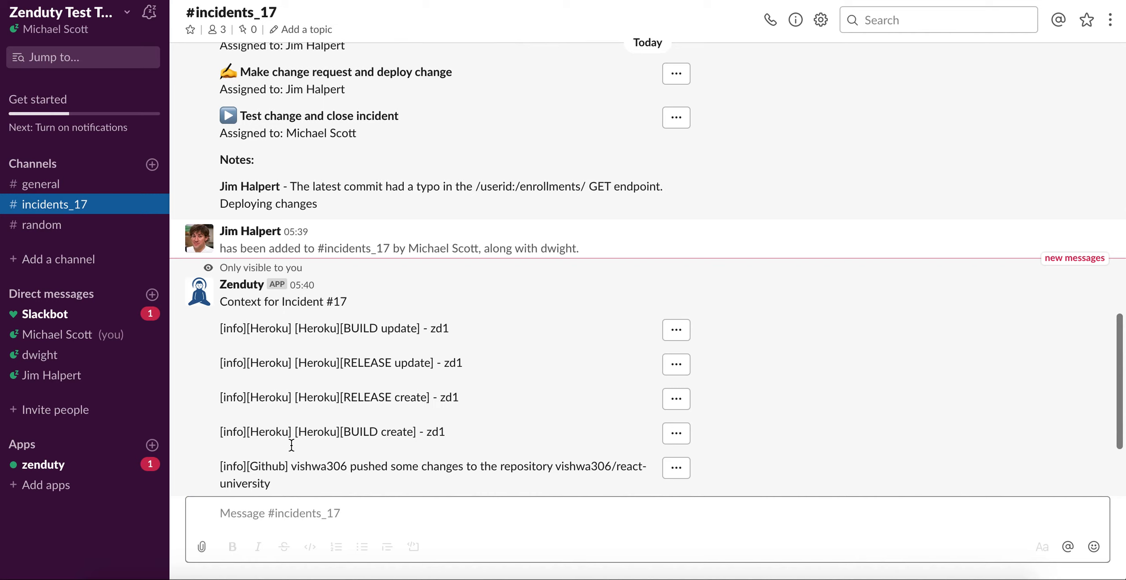
# Delete the "Context for Incident #17" message from the #incidents_17 channel
pyautogui.click(1095, 267)
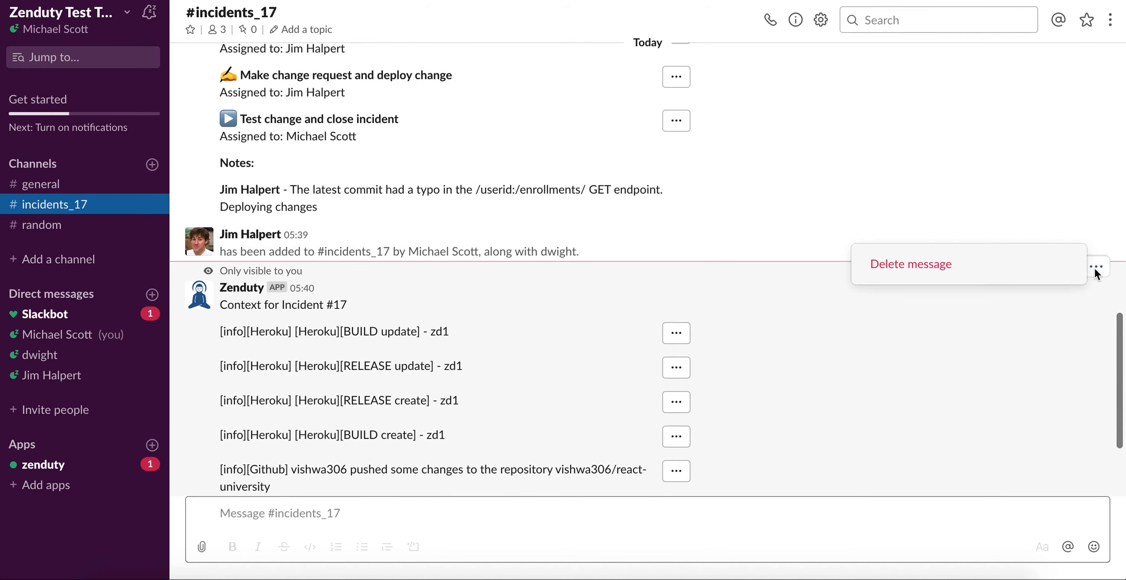
pyautogui.click(953, 269)
pyautogui.click(732, 511)
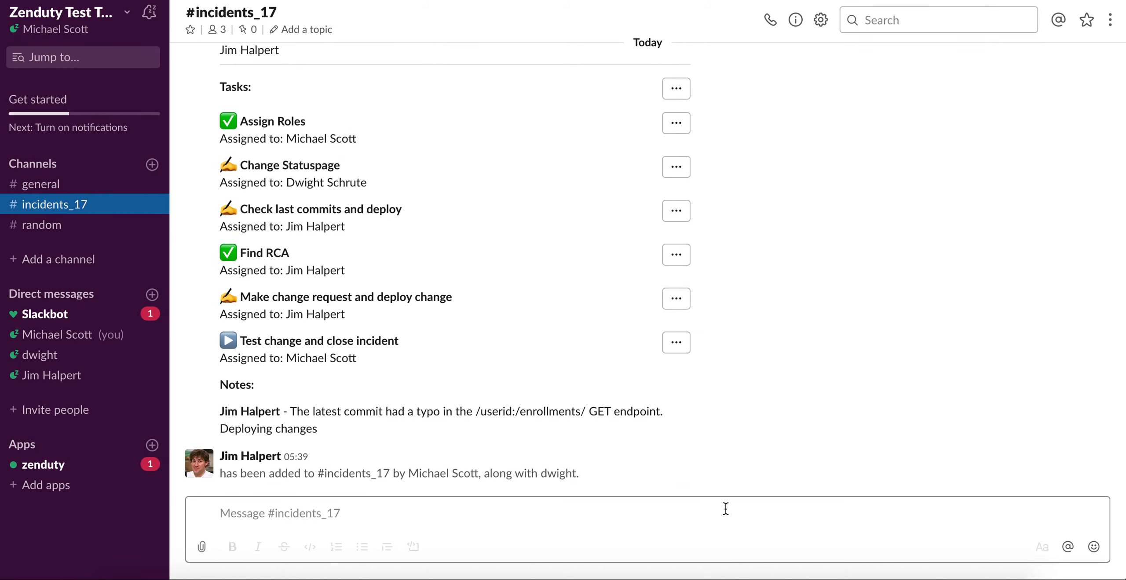
# Start a message in #incidents_17 that mentions the ops lead and says "Thank you"
pyautogui.scroll(10, 440, 345)
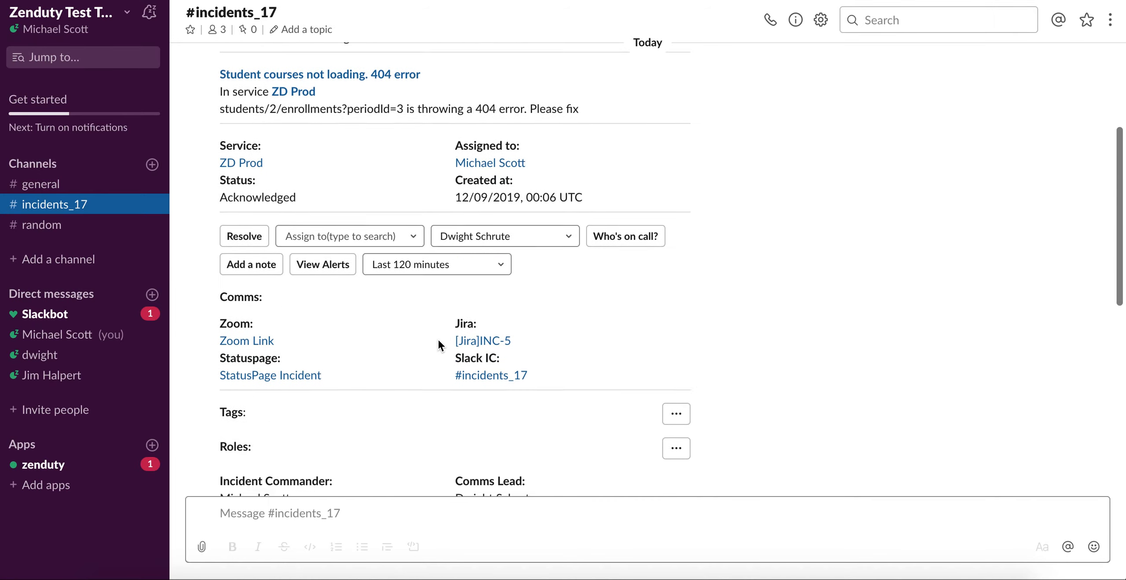
pyautogui.scroll(-8, 440, 345)
pyautogui.scroll(-3, 439, 346)
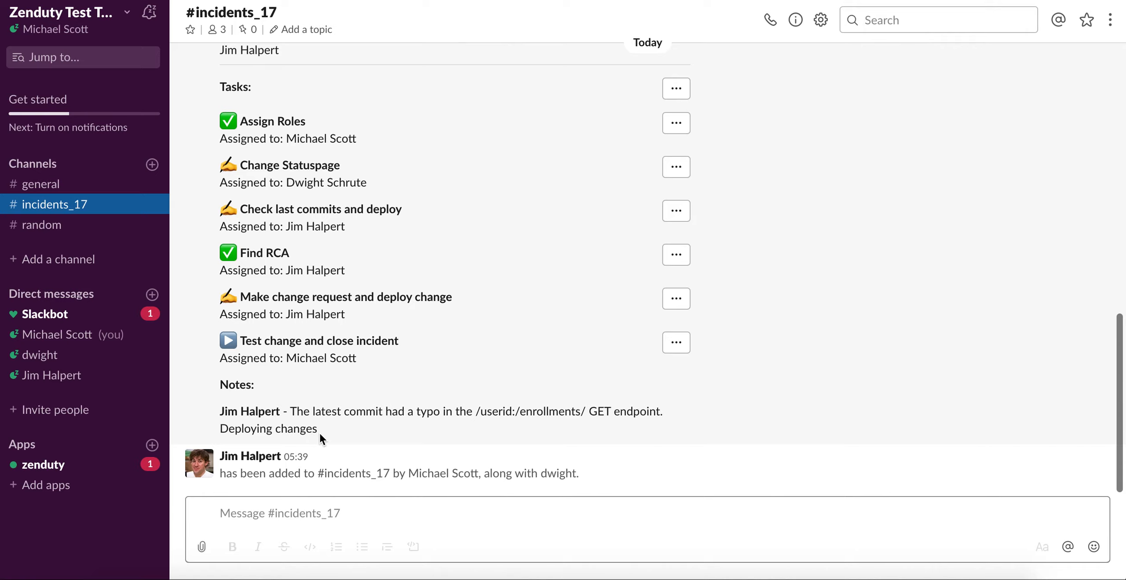
pyautogui.scroll(10, 372, 324)
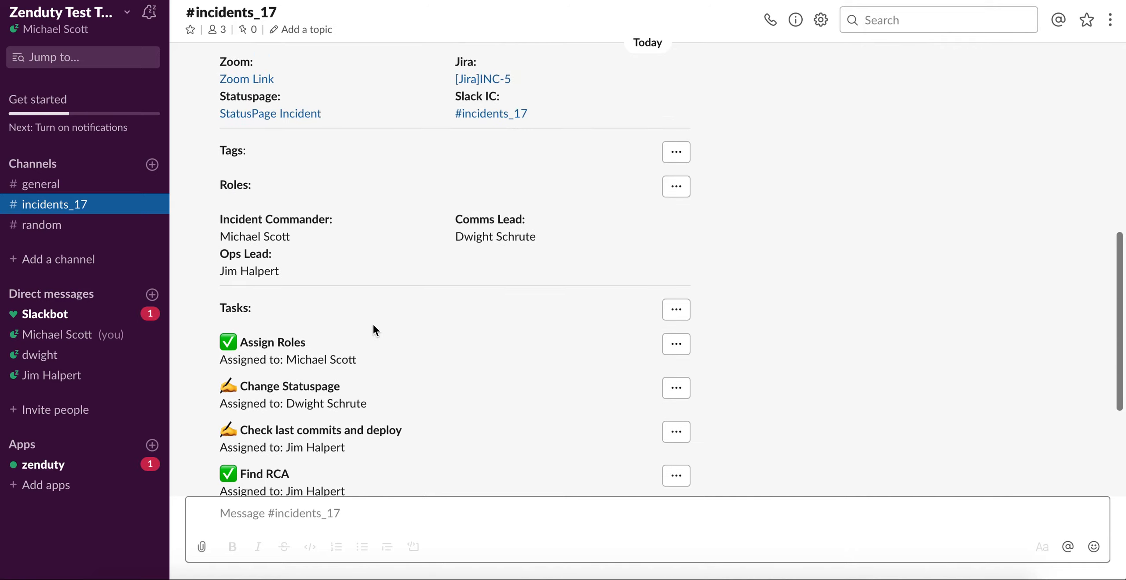
pyautogui.scroll(-5, 373, 325)
pyautogui.scroll(15, 330, 364)
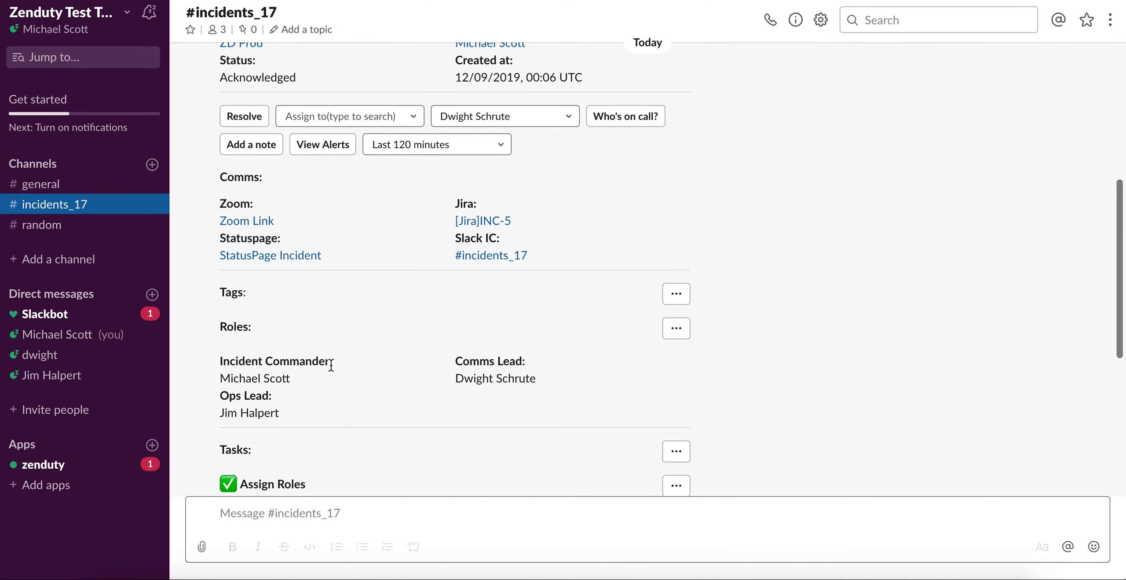
pyautogui.scroll(-15, 331, 364)
pyautogui.click(285, 513)
pyautogui.write('@')
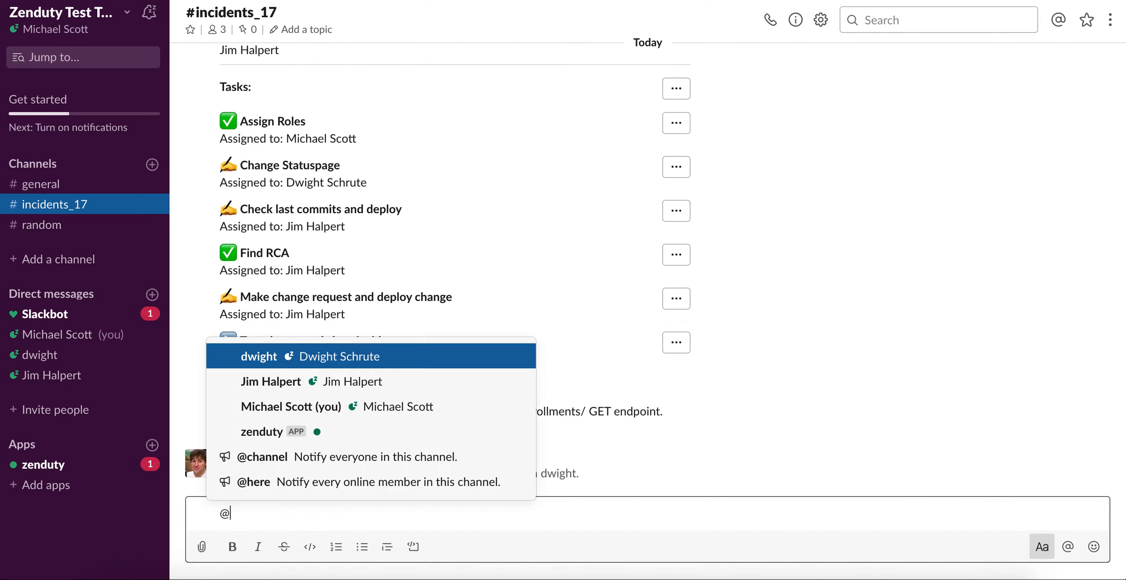
pyautogui.write('Jim')
pyautogui.press('Return')
pyautogui.write('T')
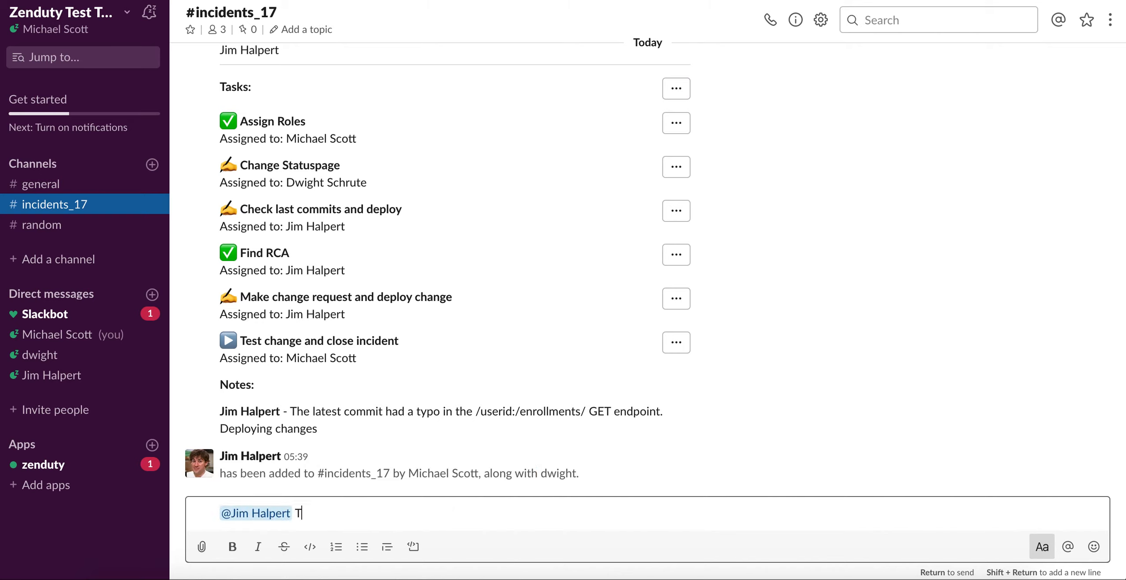
pyautogui.write('hank you jim')
pyautogui.press('BackSpace')
# Finish the draft message with ". Please let me know once the fix is live."
pyautogui.write('. Pleasd let')
pyautogui.press('BackSpace')
pyautogui.press('BackSpace')
pyautogui.write('e')
pyautogui.write(' let me know kn')
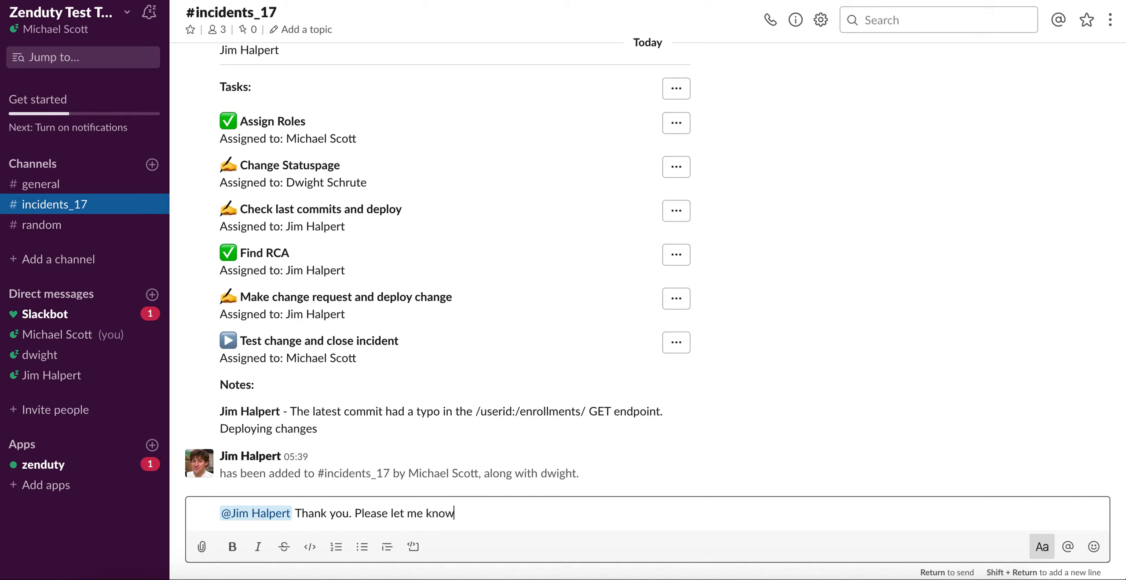
pyautogui.press('BackSpace')
pyautogui.press('BackSpace')
pyautogui.write('once the fix is live.')
# Move the drafted message out of the channel's message box into a thread reply on the "Incident #17 acknowledged!" message
pyautogui.hotkey('ctrl', 'a')
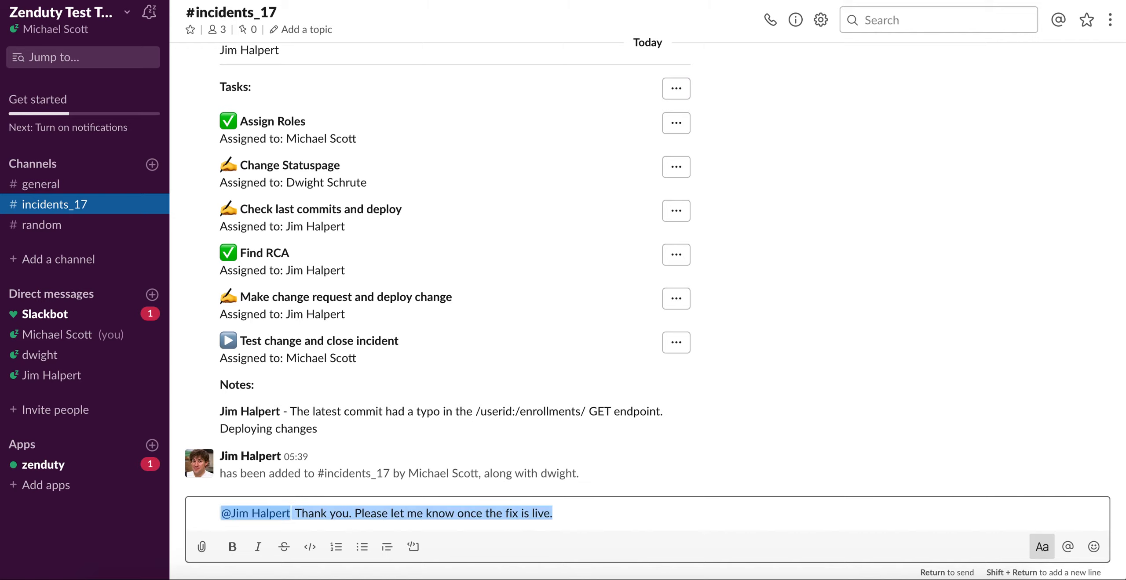
pyautogui.hotkey('ctrl', 'x')
pyautogui.scroll(10, 410, 454)
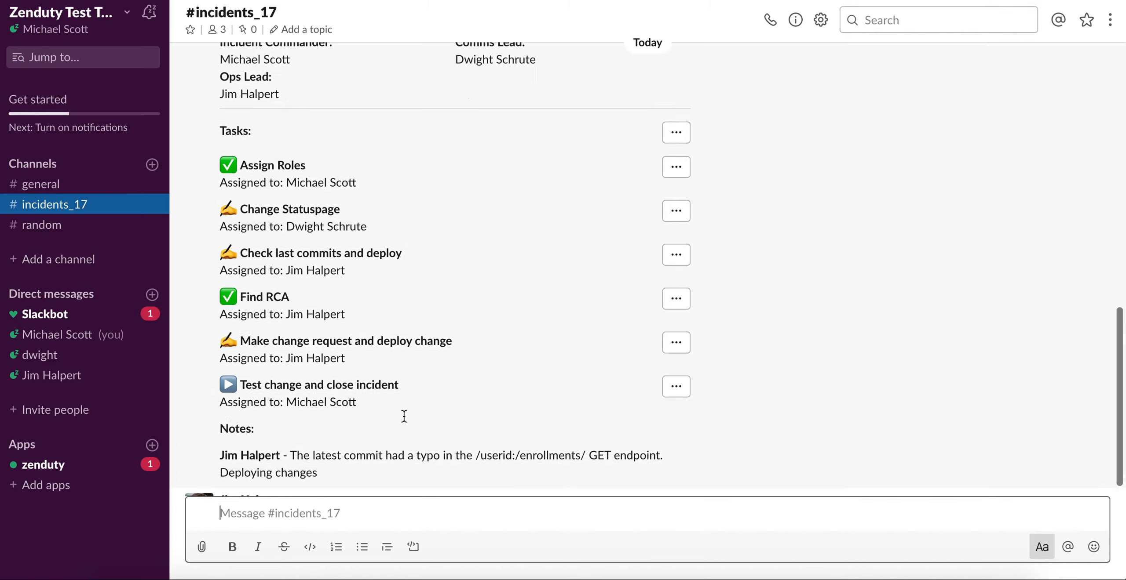
pyautogui.scroll(8, 403, 416)
pyautogui.scroll(-15, 403, 415)
pyautogui.scroll(10, 740, 345)
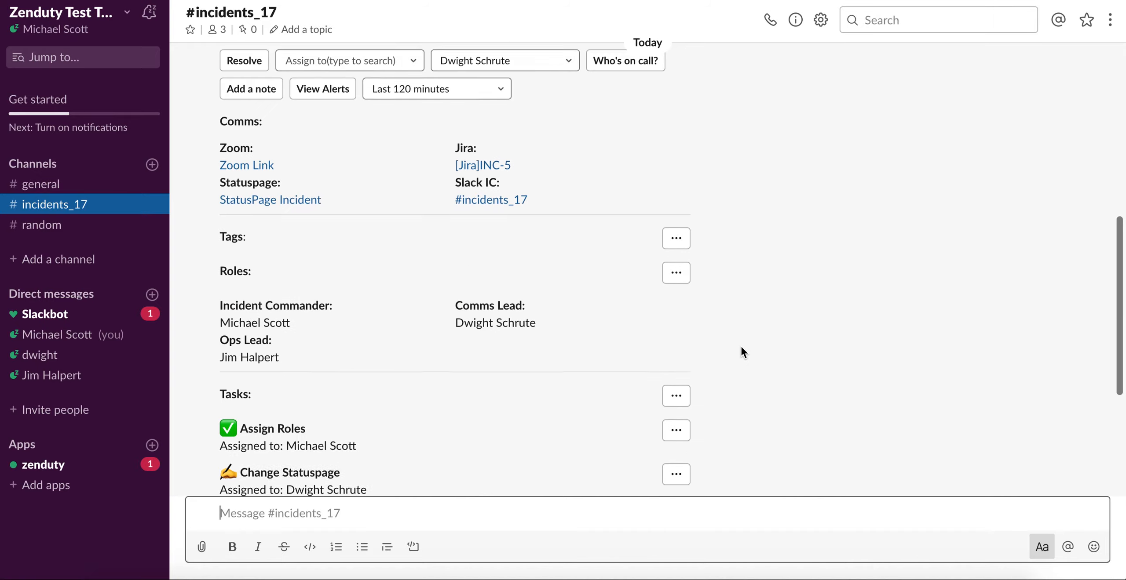
pyautogui.scroll(4, 853, 349)
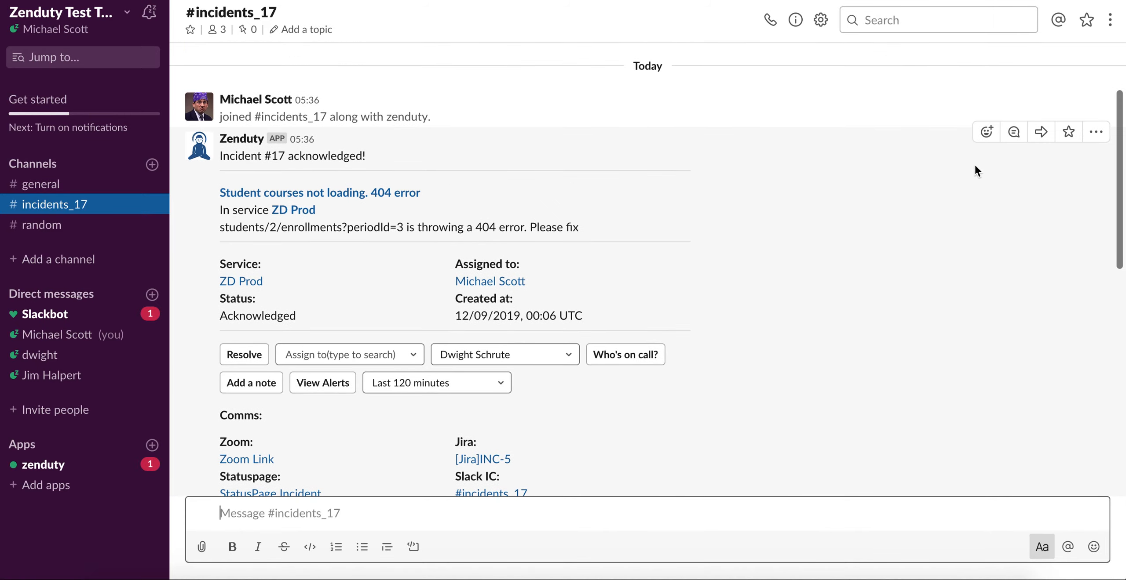
pyautogui.click(986, 138)
pyautogui.click(986, 133)
pyautogui.click(826, 176)
pyautogui.click(1013, 131)
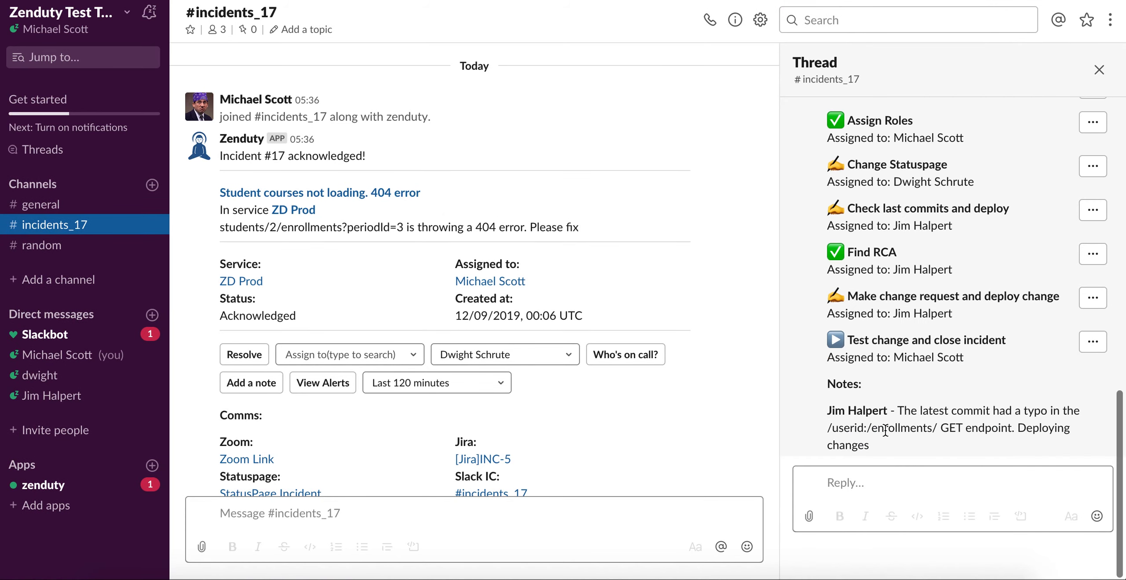
pyautogui.hotkey('ctrl', 'v')
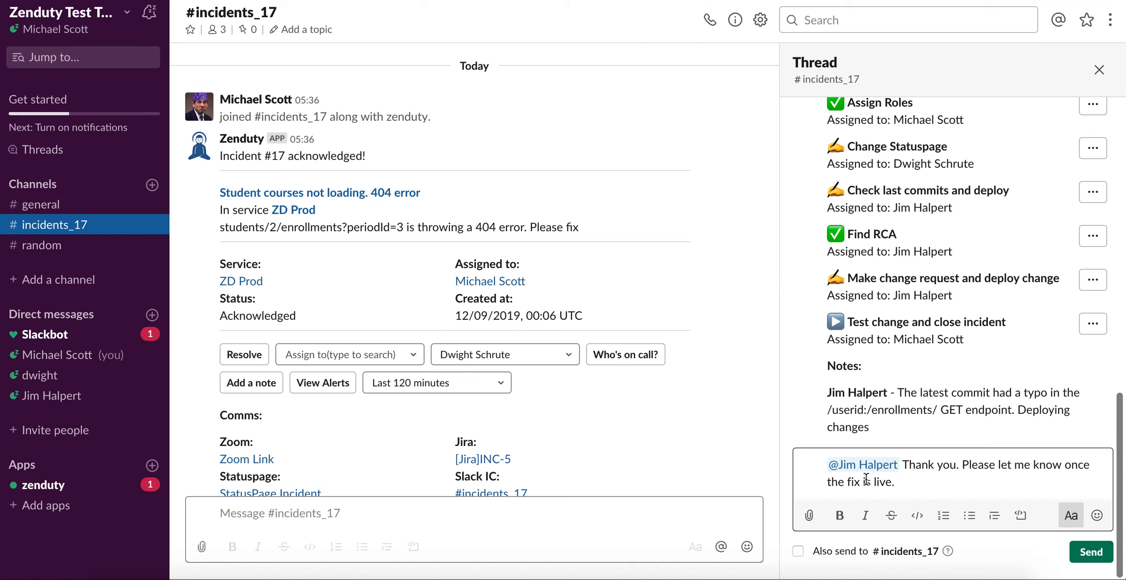
# Send the drafted thread reply about the fix, check it in the incident thread and close the thread
pyautogui.press('Return')
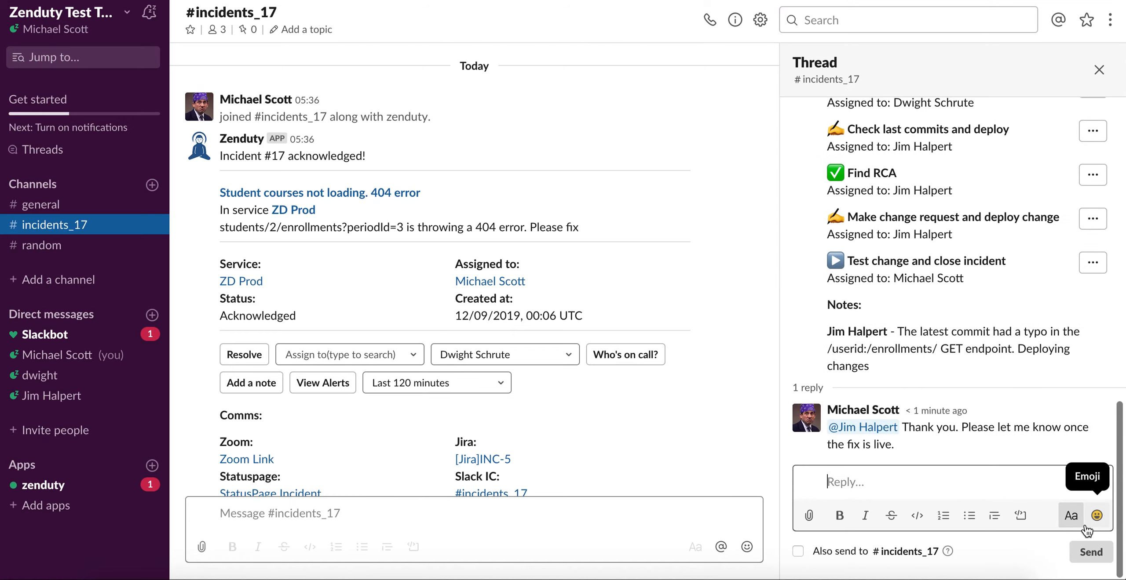
pyautogui.click(1099, 69)
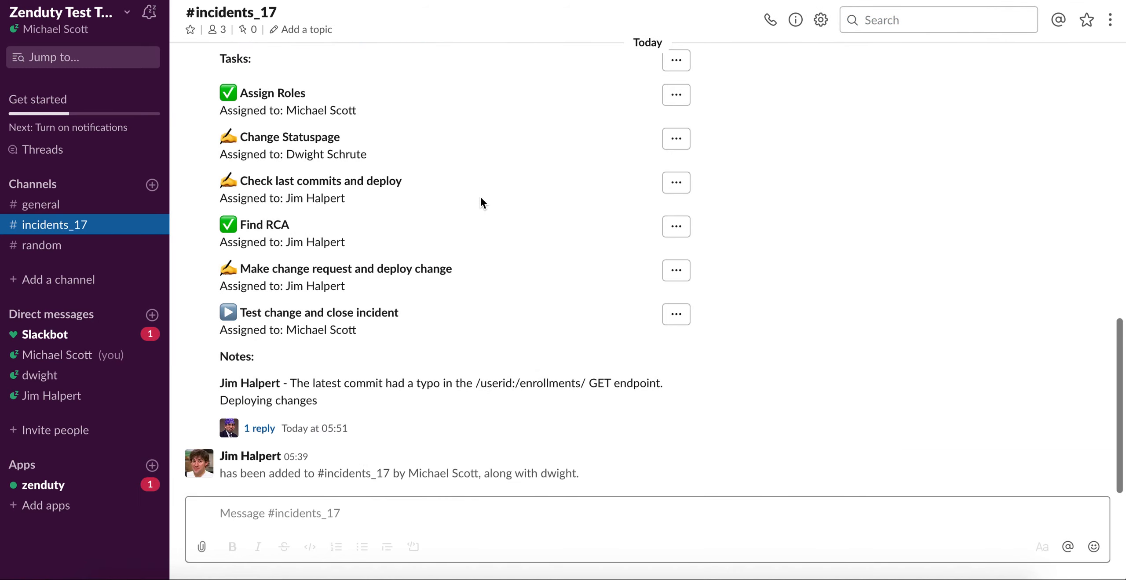
pyautogui.click(312, 433)
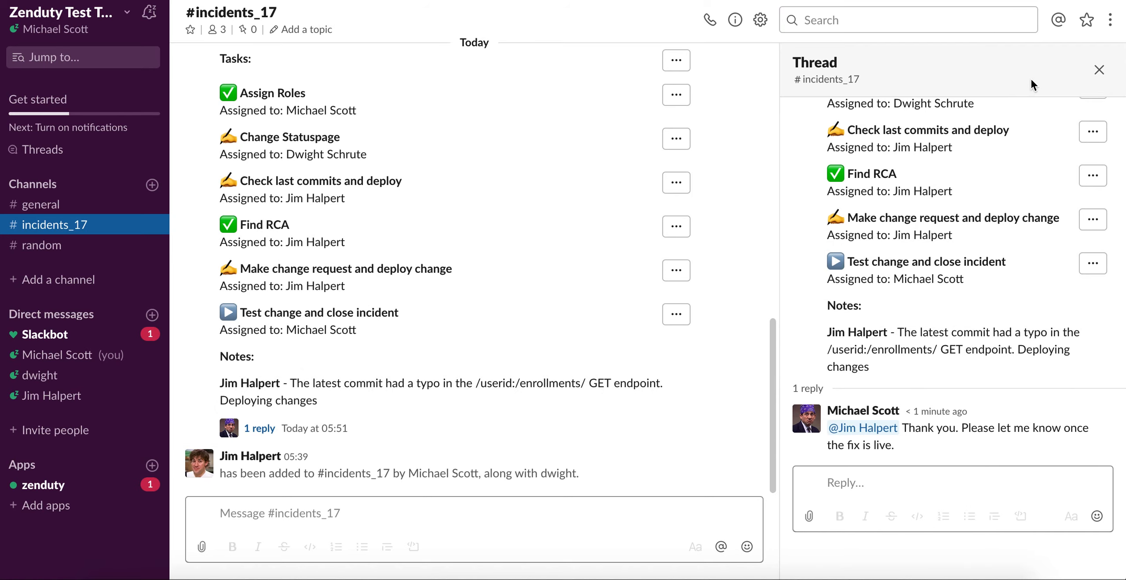
pyautogui.click(1098, 69)
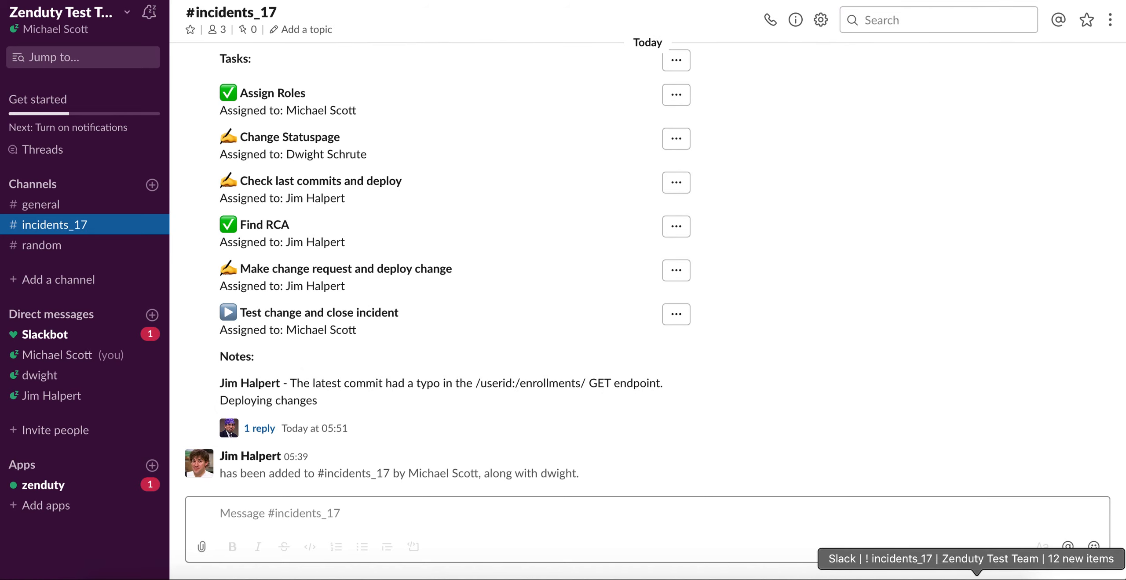
# Switch to the ops lead's Slack window and reply "will do" in the incident thread, mentioning the incident commander
pyautogui.click(976, 578)
pyautogui.click(258, 387)
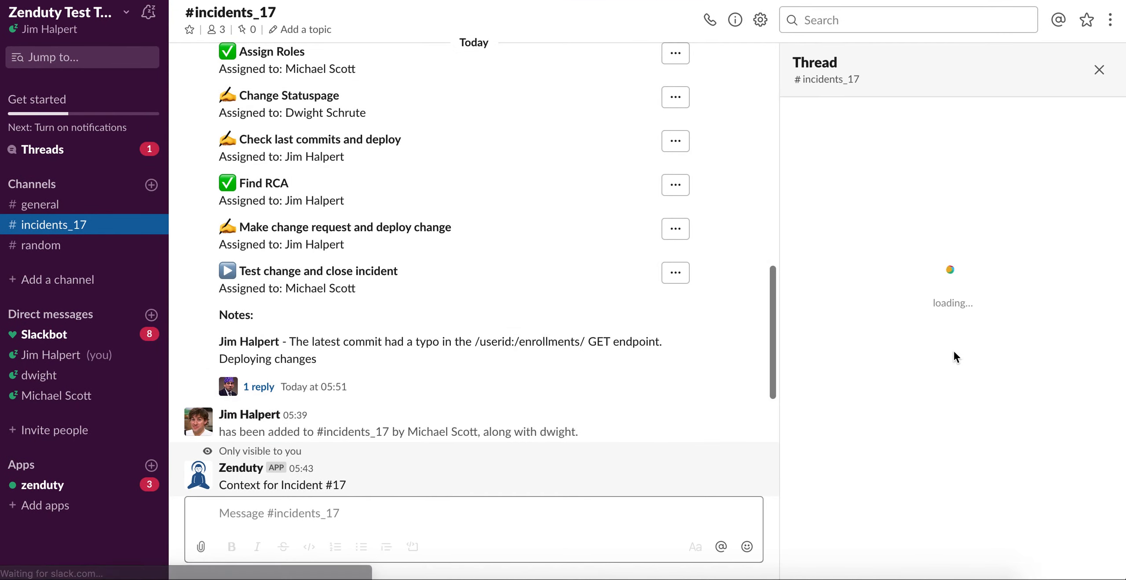
pyautogui.click(854, 479)
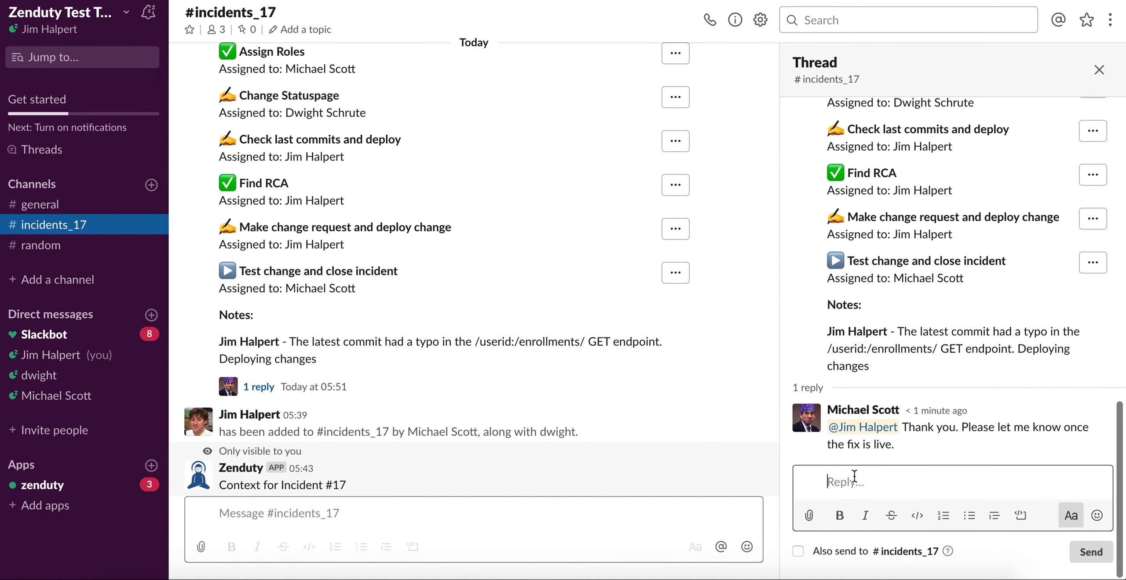
pyautogui.write('@mi')
pyautogui.press('Tab')
pyautogui.write('will do')
pyautogui.press('Return')
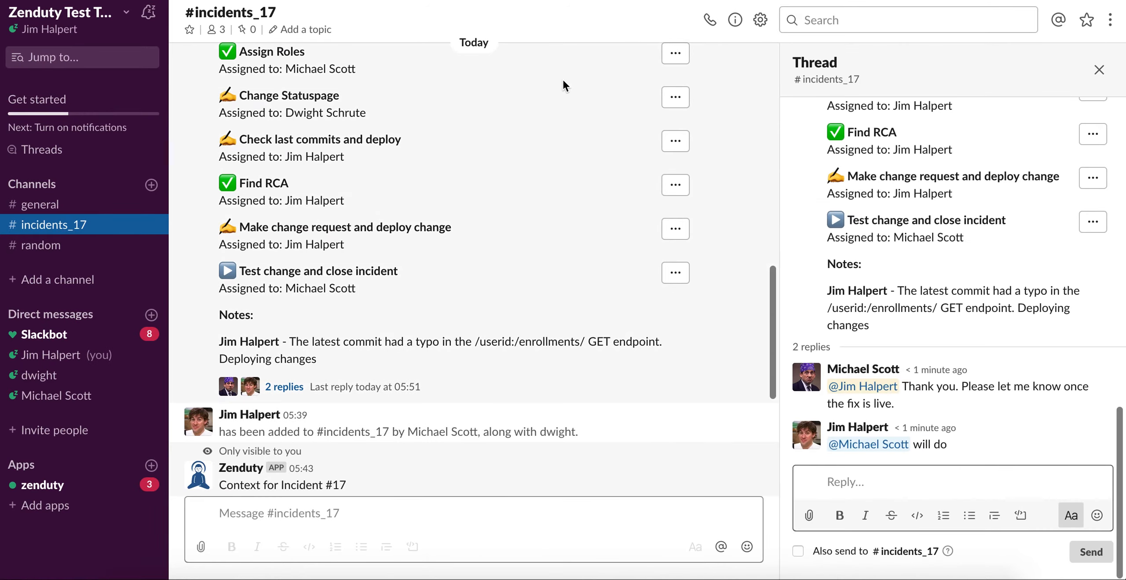
# Go to the Heroku personal apps dashboard in a new incognito browser window and open the zd1 app
pyautogui.press('super+shift+n')
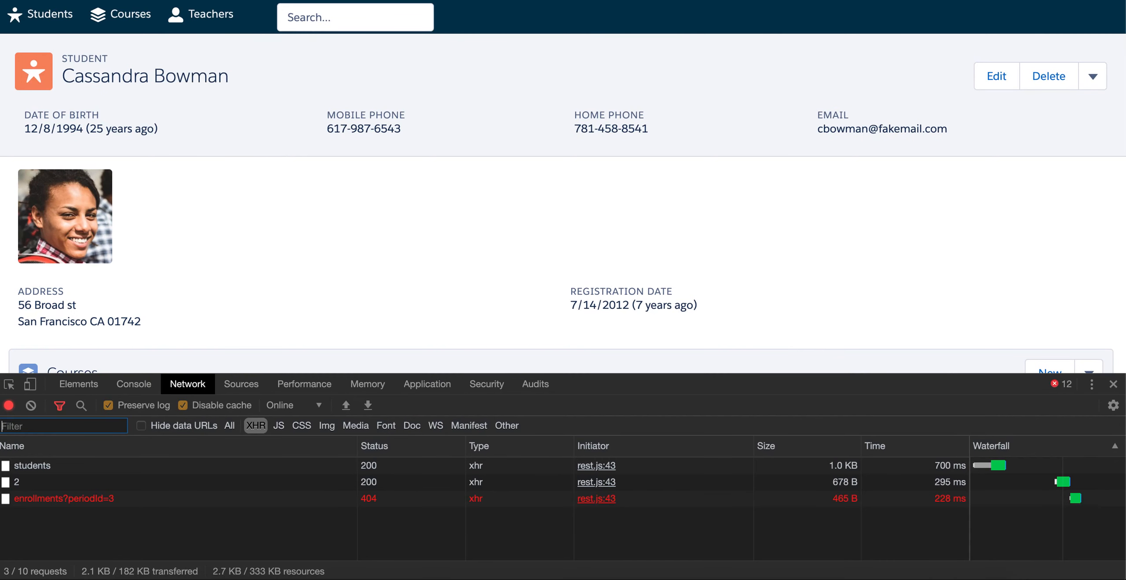
pyautogui.press('super+shift+n')
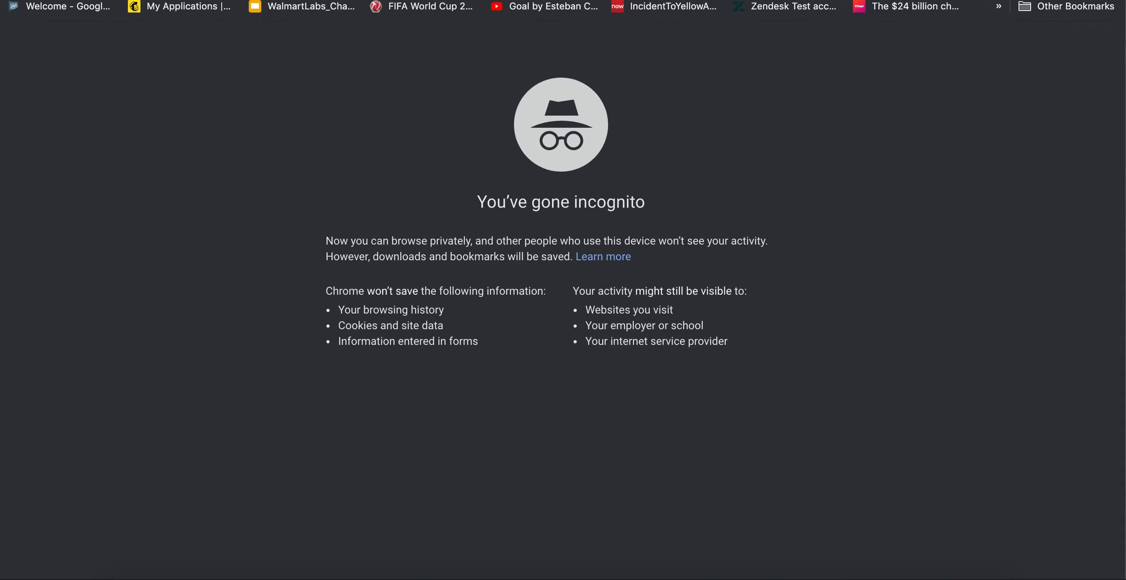
pyautogui.write('hero')
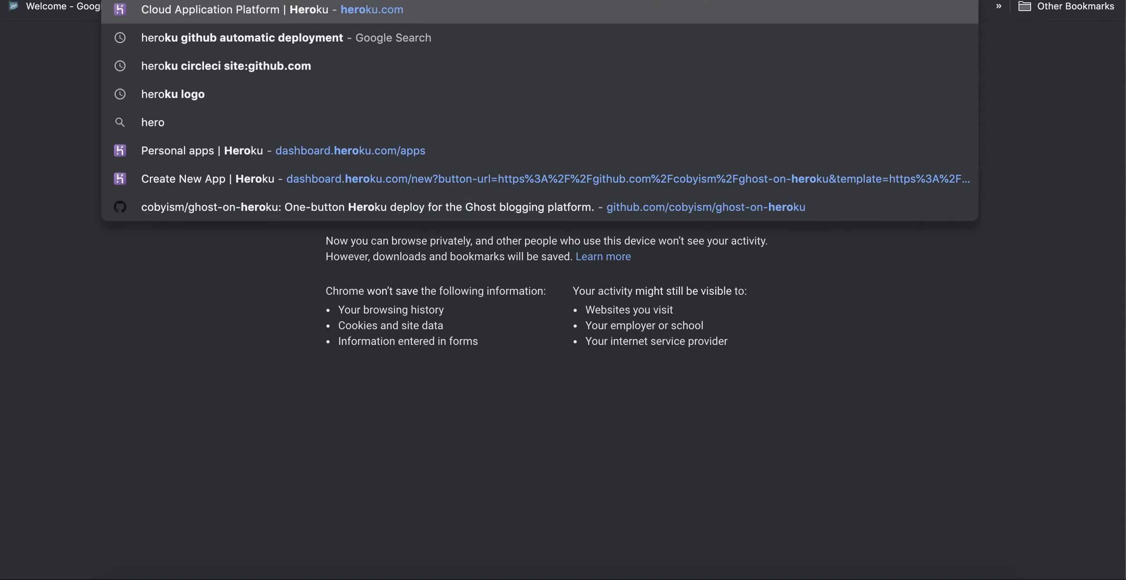
pyautogui.press('Down')
pyautogui.press('Down')
pyautogui.press('Down')
pyautogui.press('Down')
pyautogui.press('Down')
pyautogui.press('Return')
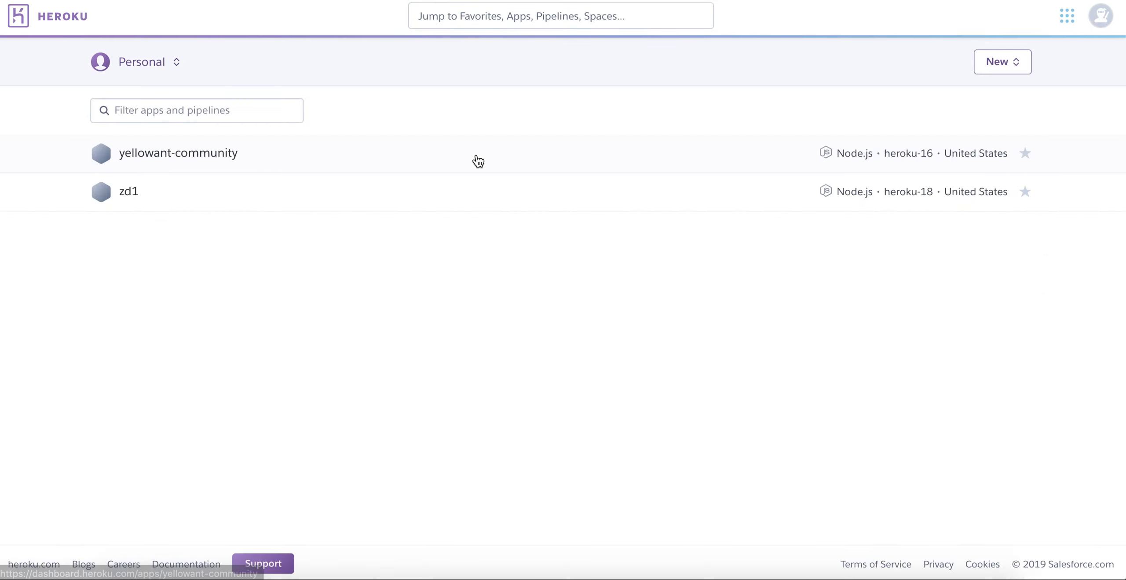
pyautogui.click(139, 186)
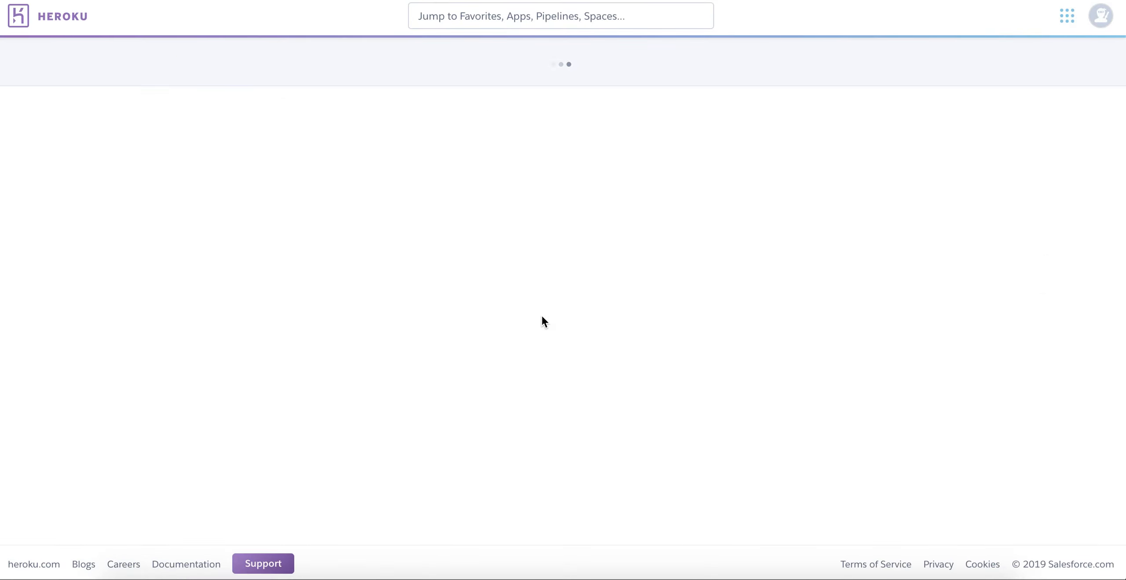
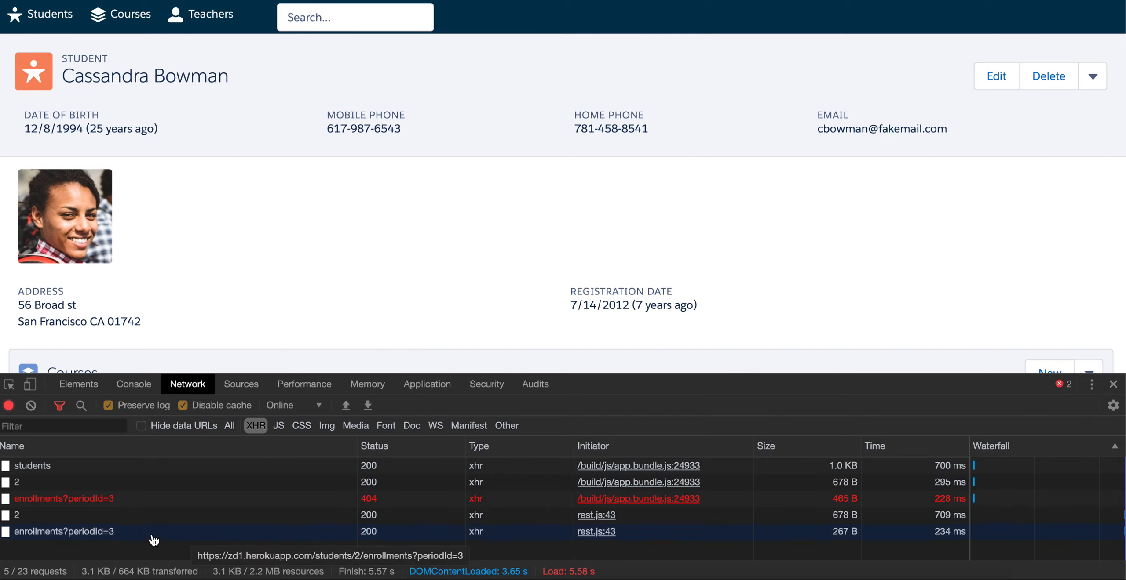
# Close the developer tools in the student app and check the courses on the first listed student's record
pyautogui.click(1113, 384)
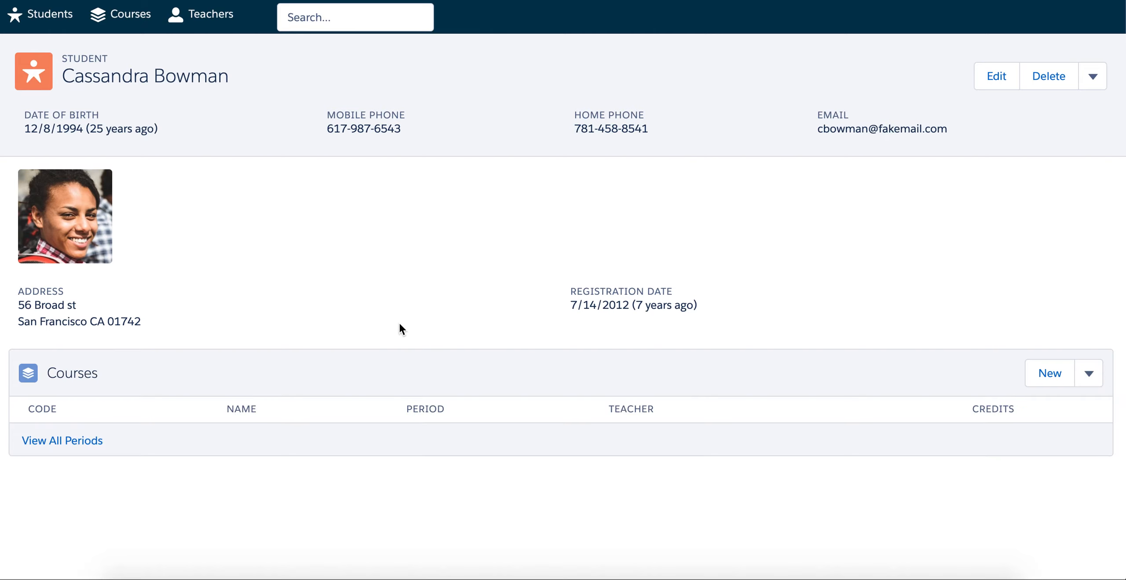
pyautogui.click(48, 15)
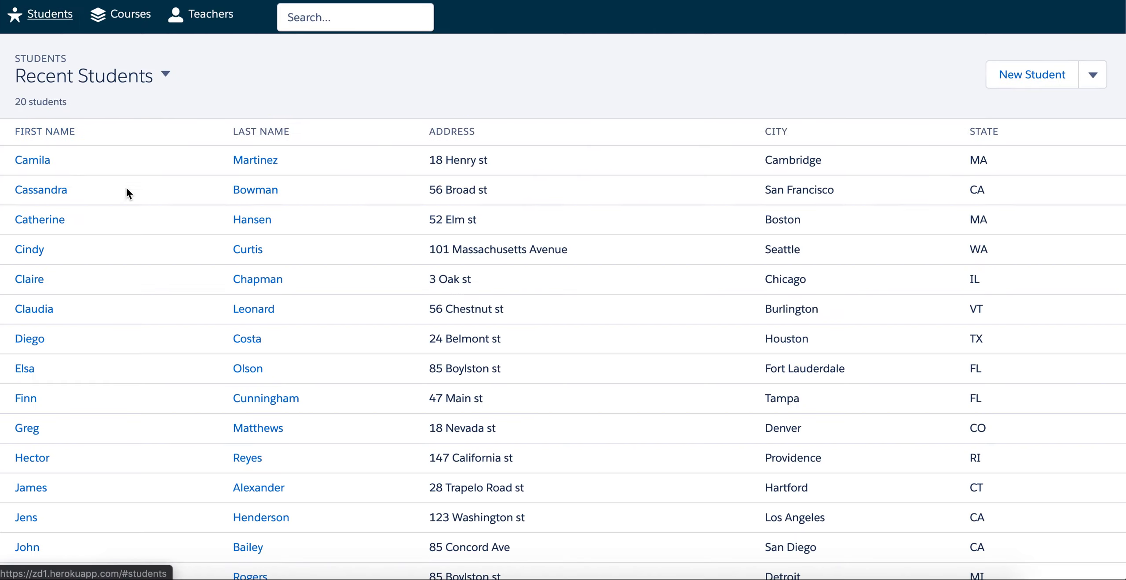
pyautogui.click(33, 162)
pyautogui.scroll(-2, 397, 229)
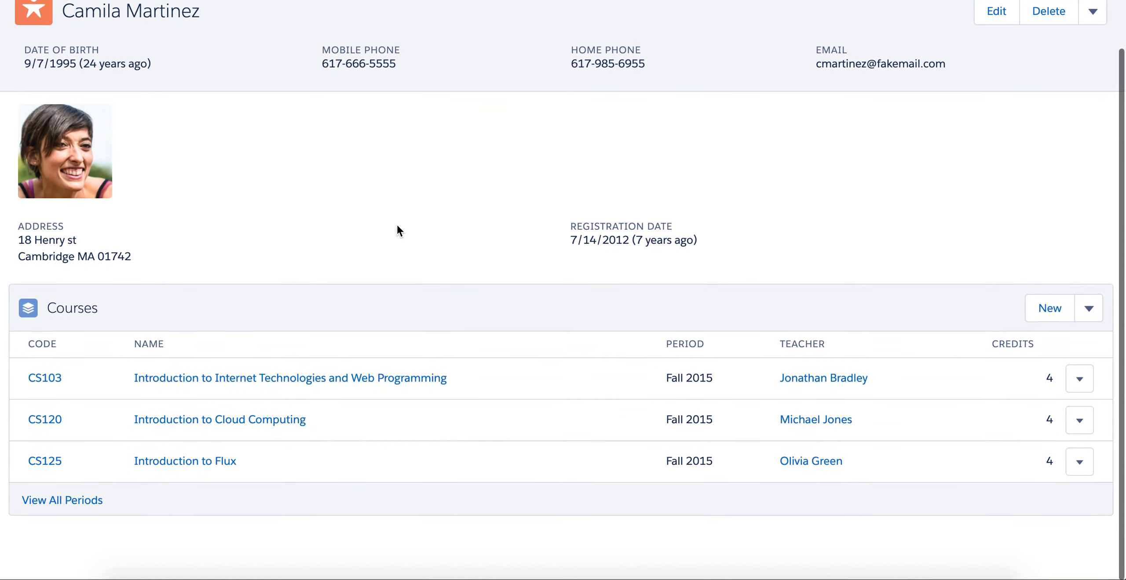
pyautogui.scroll(2, 378, 361)
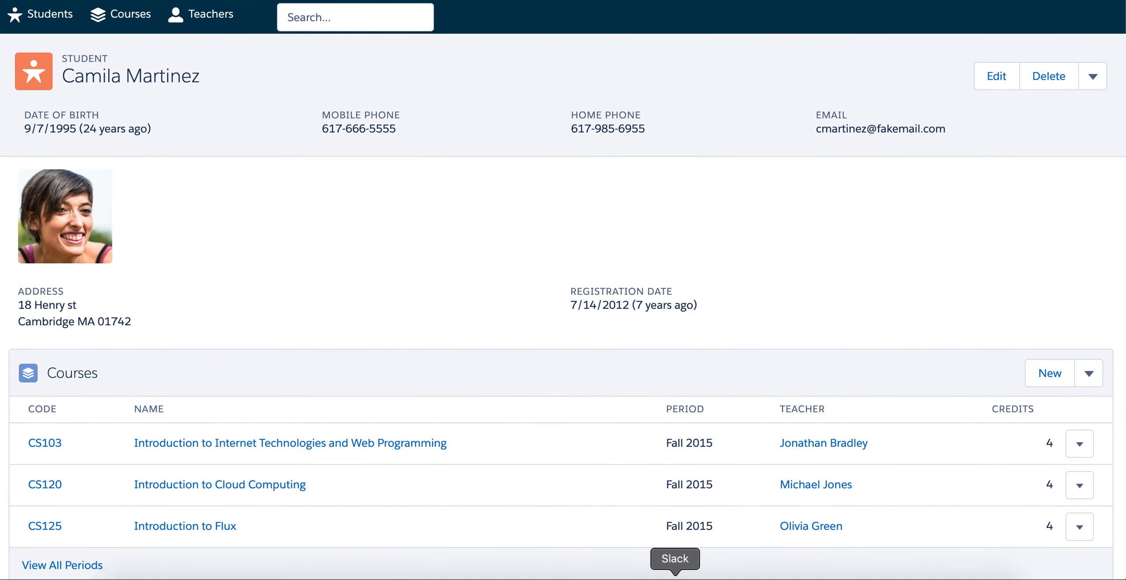
# Return to the ops lead's Slack window and close the open incident thread in #incidents_17
pyautogui.click(673, 579)
pyautogui.scroll(-10, 511, 402)
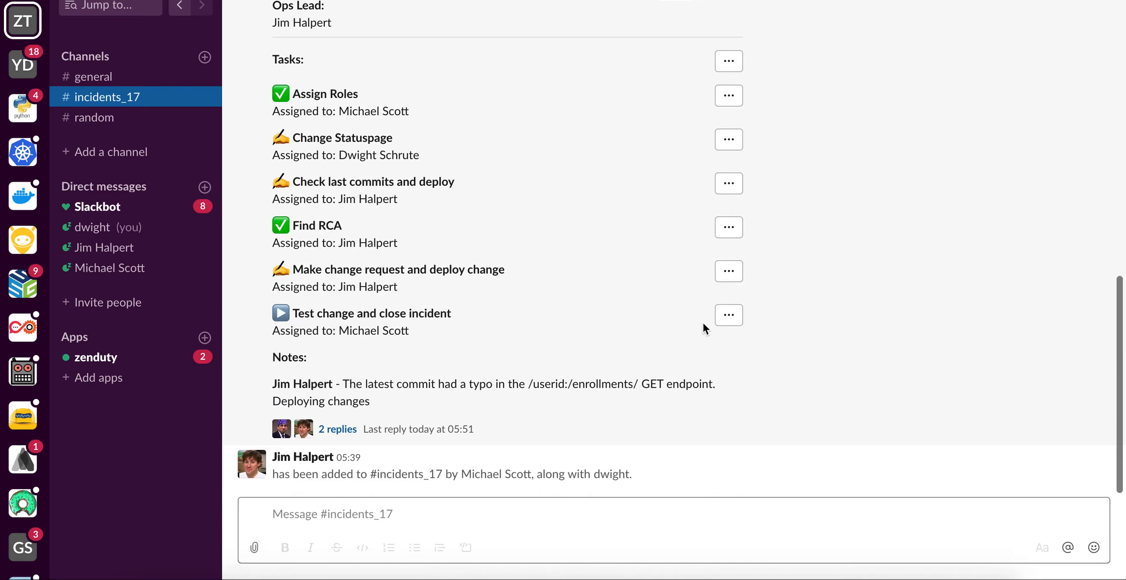
pyautogui.press('super+Tab')
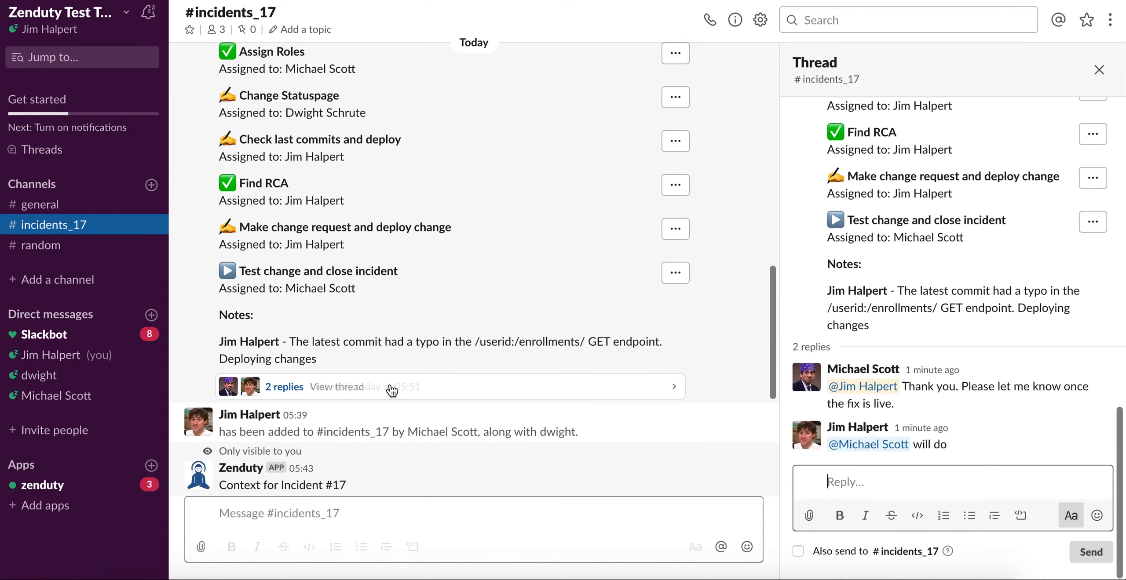
pyautogui.click(1098, 70)
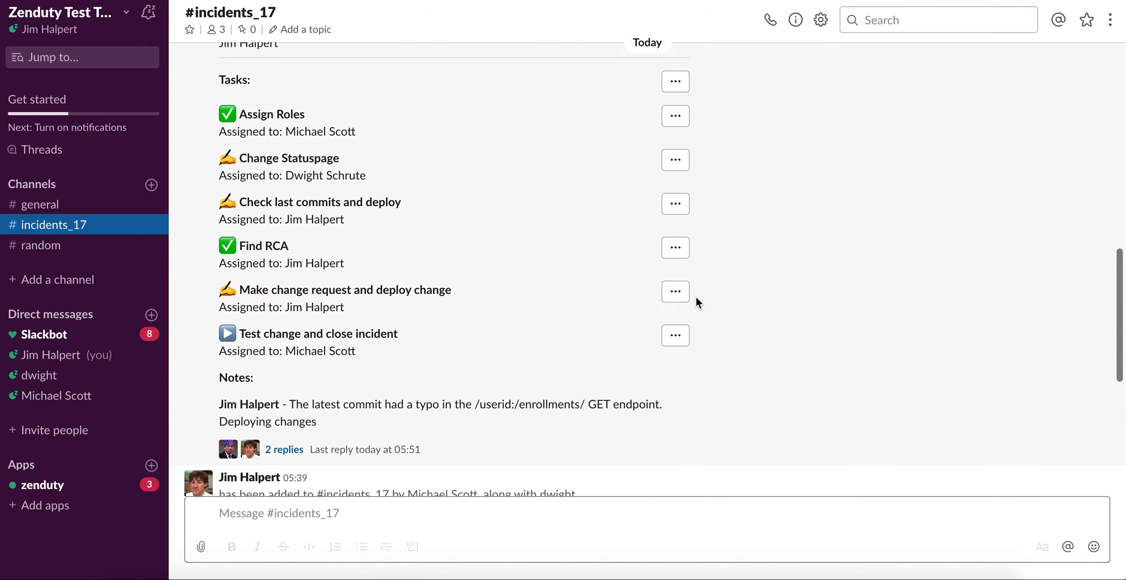
pyautogui.click(675, 291)
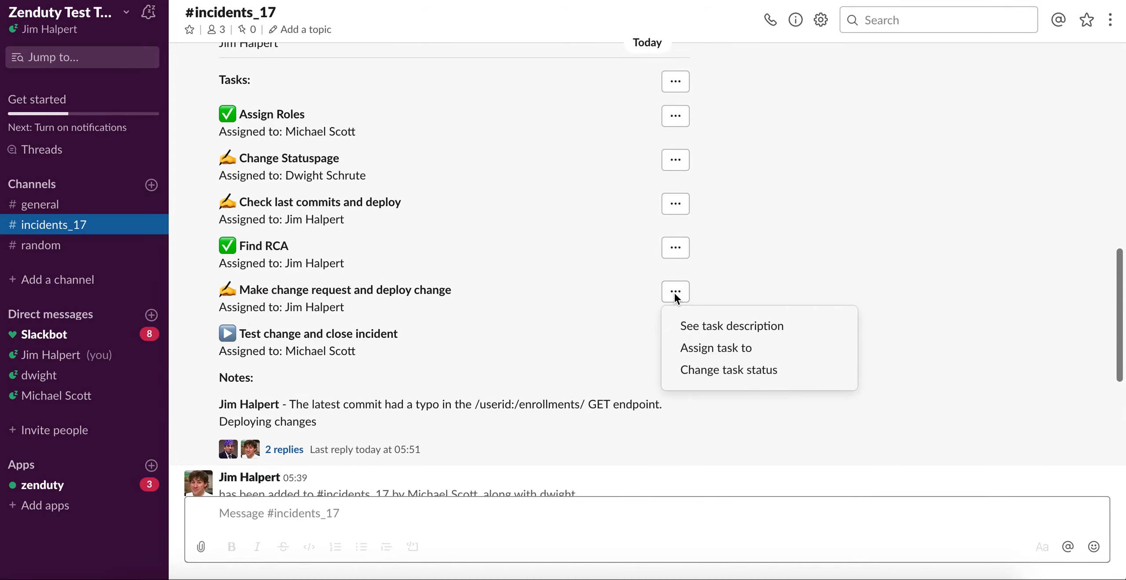
pyautogui.click(695, 352)
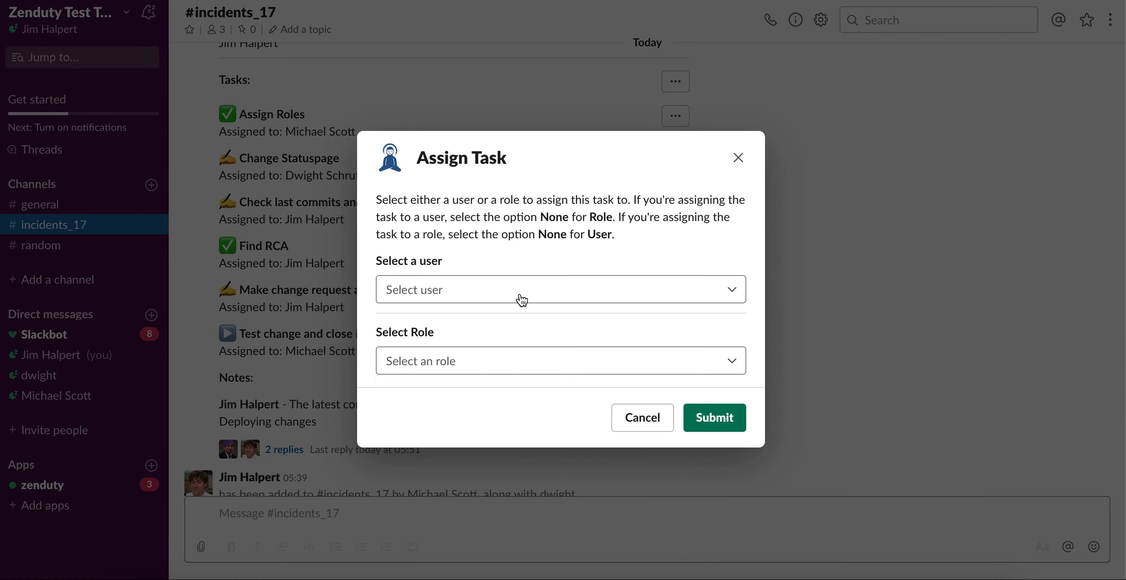
pyautogui.press('Escape')
# Set the status of the "Make change request and deploy change" task to Done
pyautogui.click(675, 294)
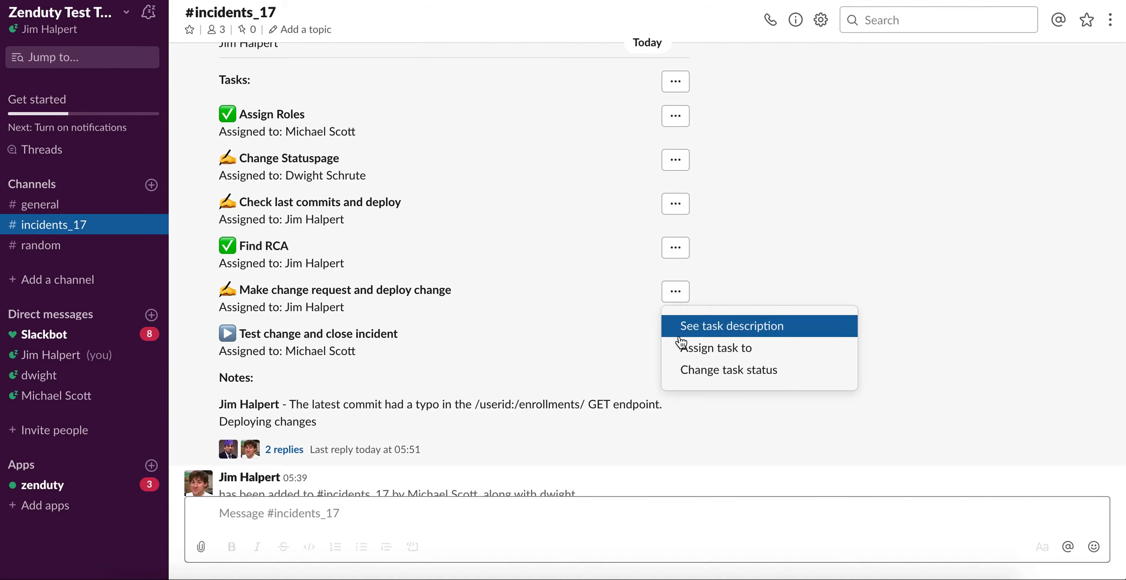
pyautogui.click(682, 371)
pyautogui.click(485, 294)
pyautogui.click(470, 371)
pyautogui.click(709, 350)
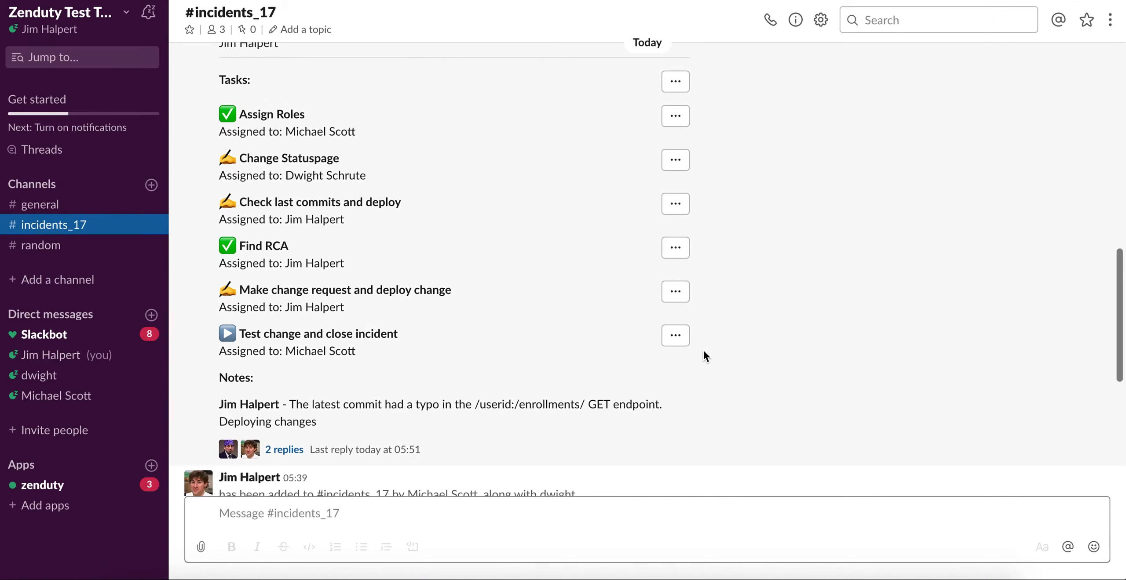
# Set the status of the "Check last commits and deploy" task to Done
pyautogui.click(675, 203)
pyautogui.click(696, 284)
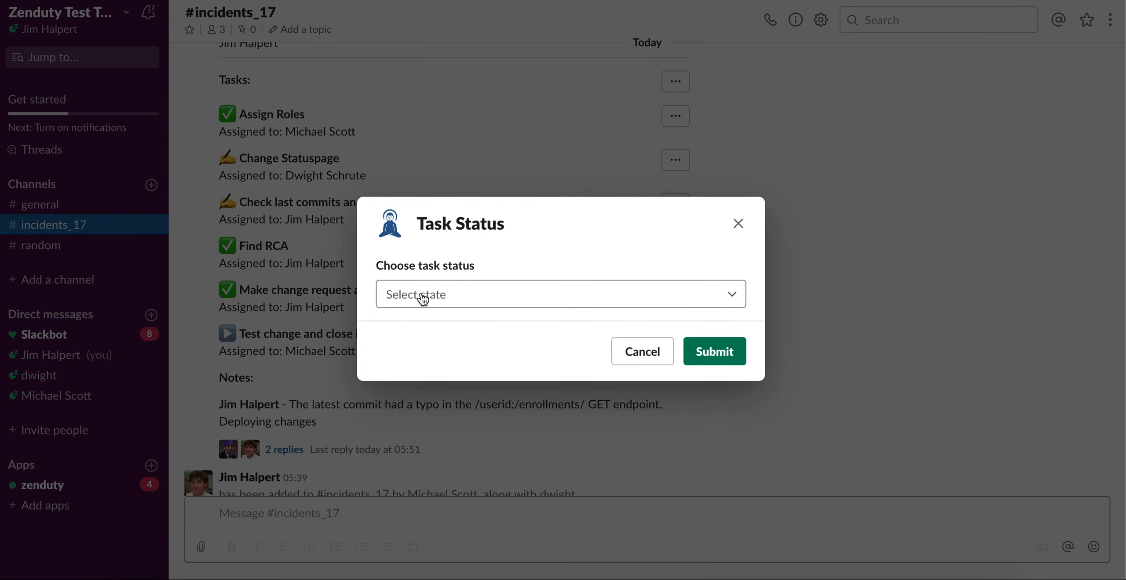
pyautogui.click(418, 295)
pyautogui.click(441, 373)
pyautogui.click(715, 357)
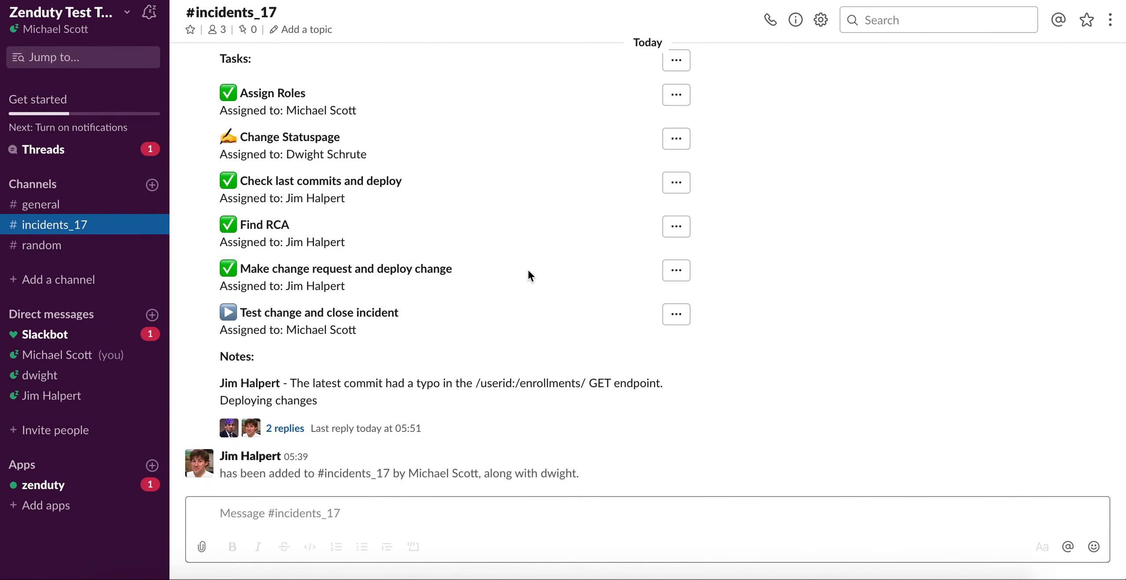
# Review the task list in the incident commander's Slack window and recheck student courses in the student app
pyautogui.scroll(2, 534, 293)
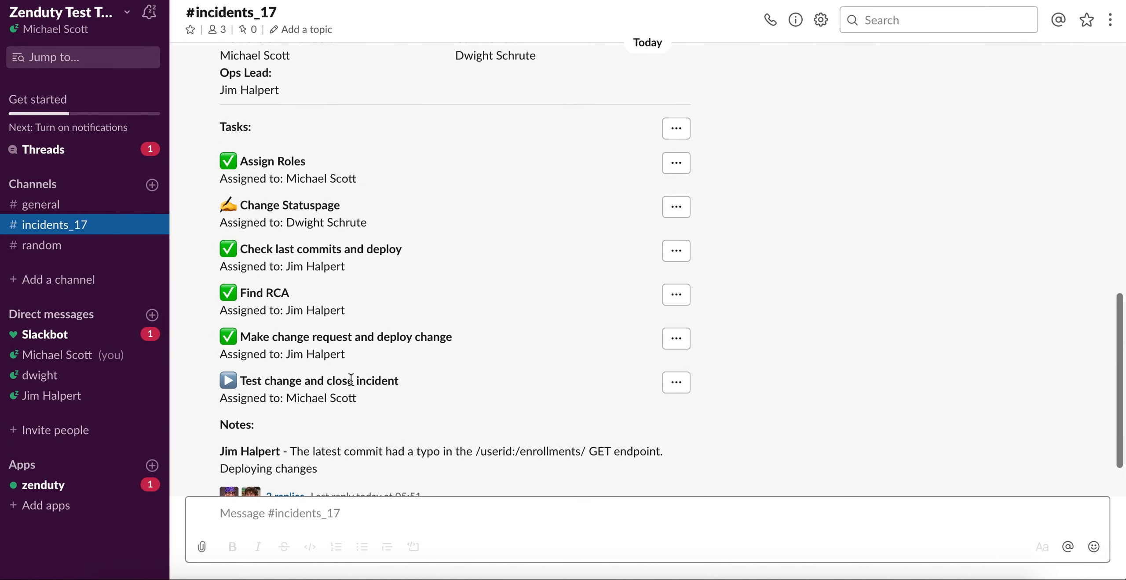
pyautogui.scroll(-2, 350, 379)
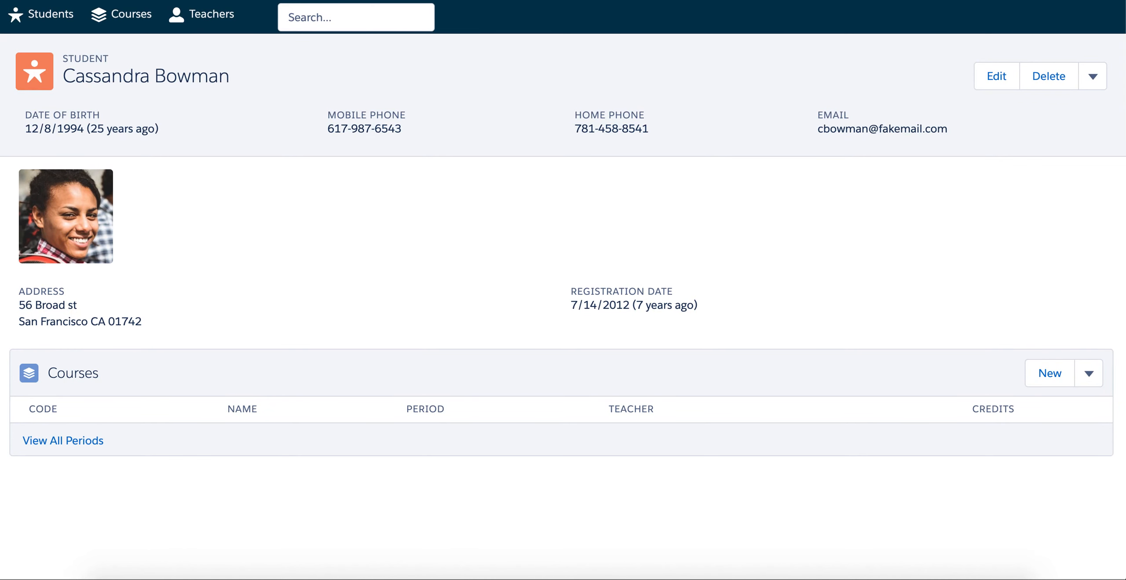
pyautogui.click(131, 14)
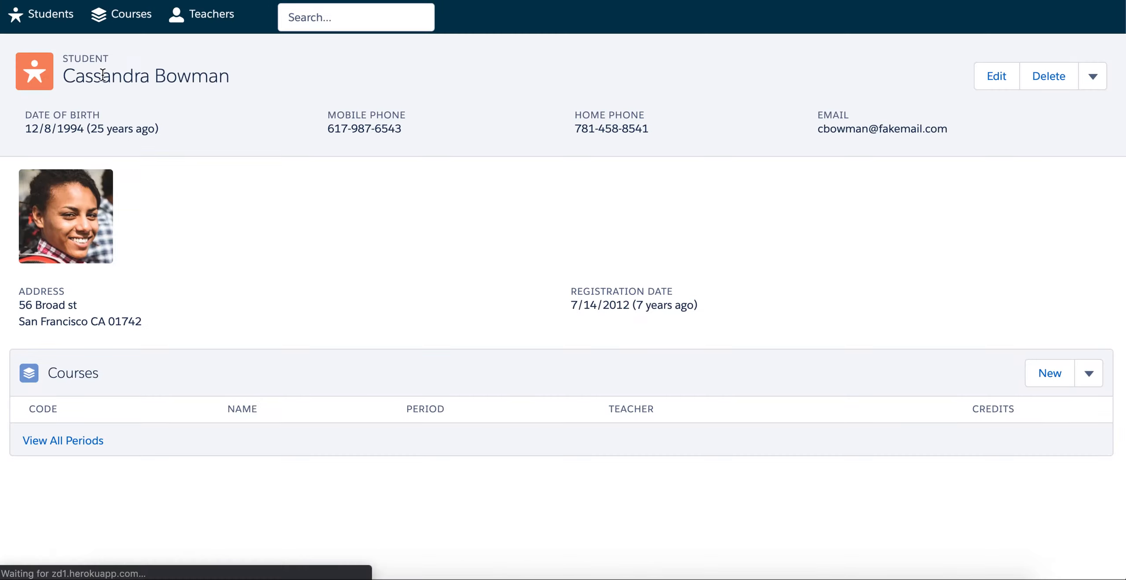
pyautogui.click(33, 33)
pyautogui.click(31, 154)
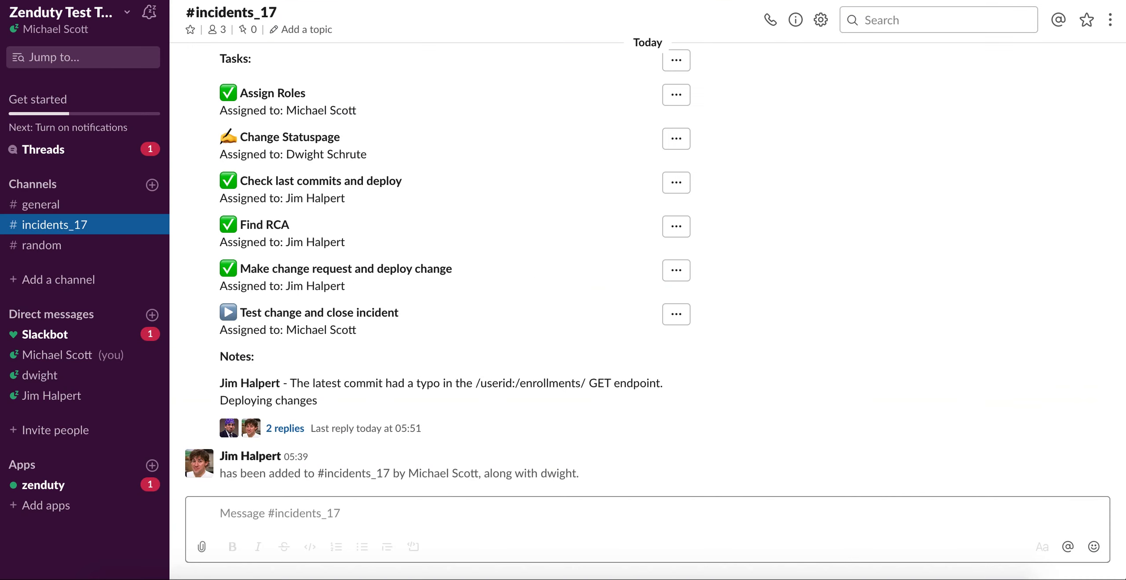
# Set the status of the "Test change and close incident" task to Done as the incident commander
pyautogui.click(670, 326)
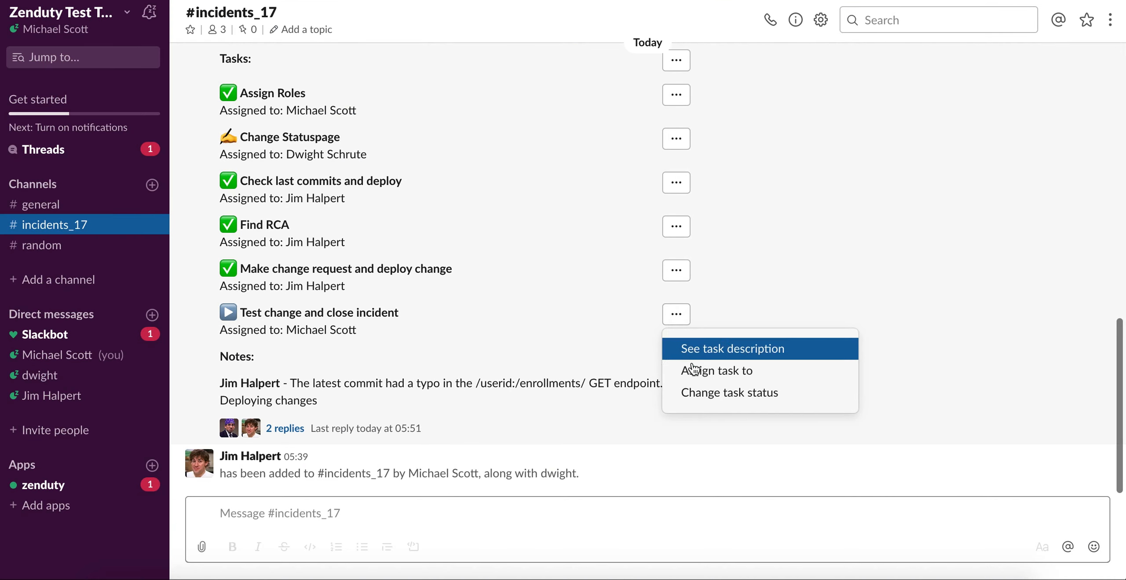
pyautogui.click(701, 391)
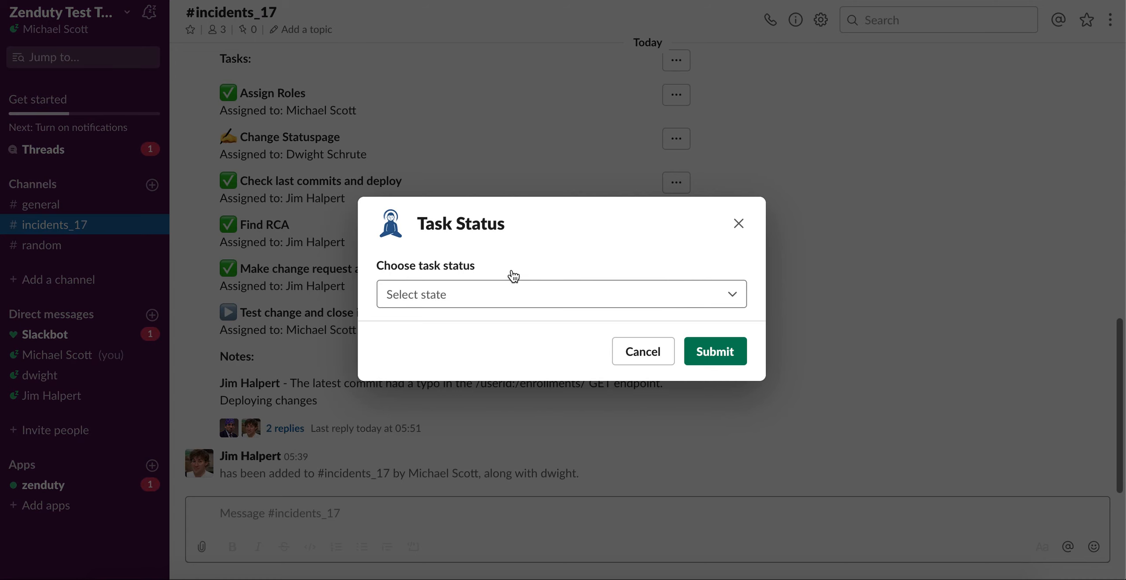
pyautogui.click(482, 294)
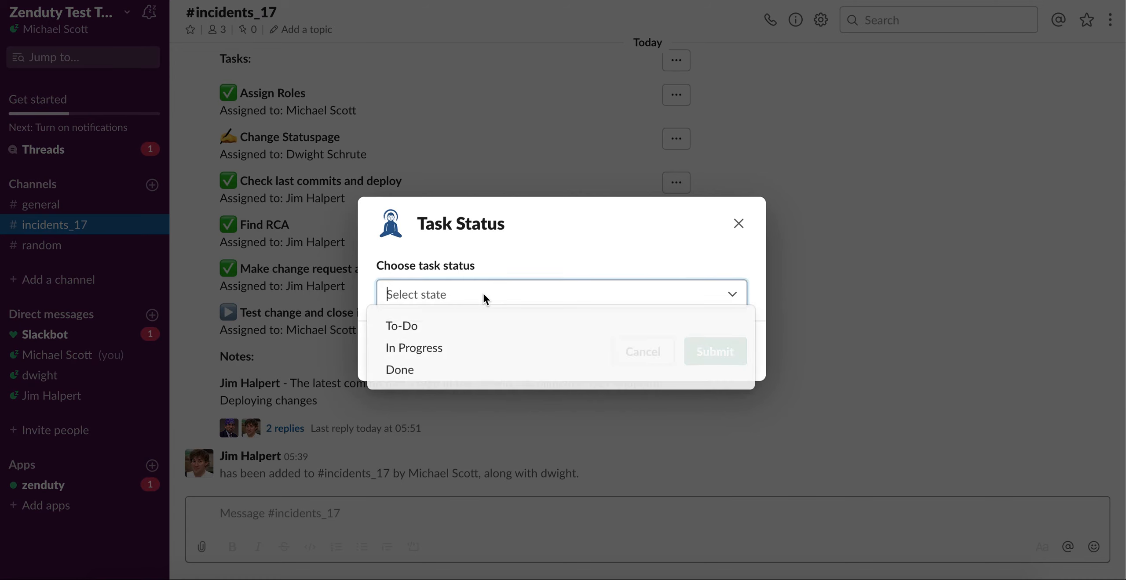
pyautogui.click(437, 372)
pyautogui.click(714, 354)
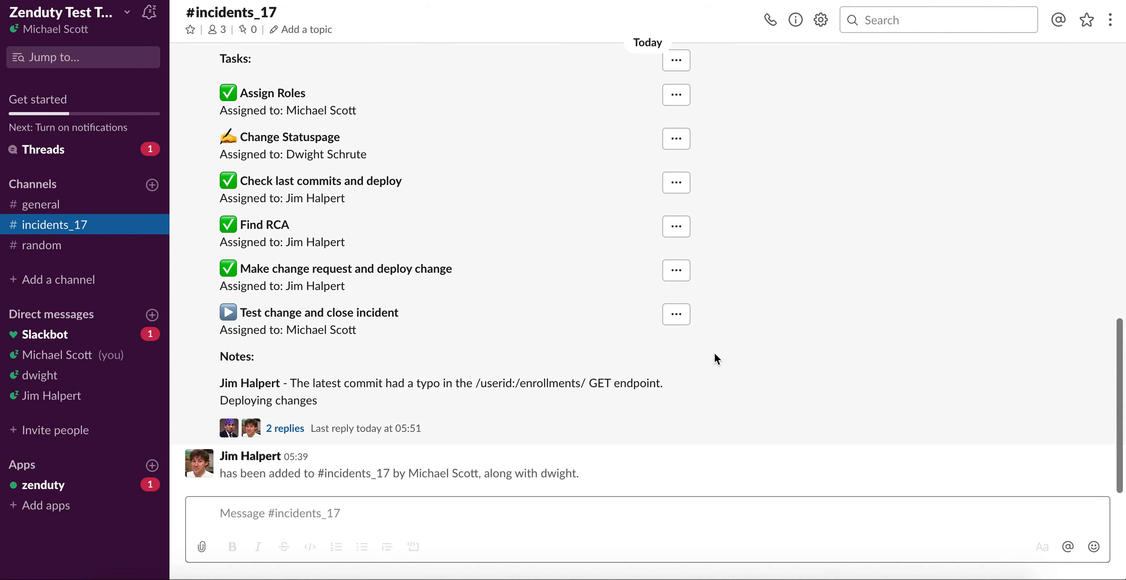
pyautogui.scroll(2, 530, 320)
pyautogui.scroll(5, 531, 323)
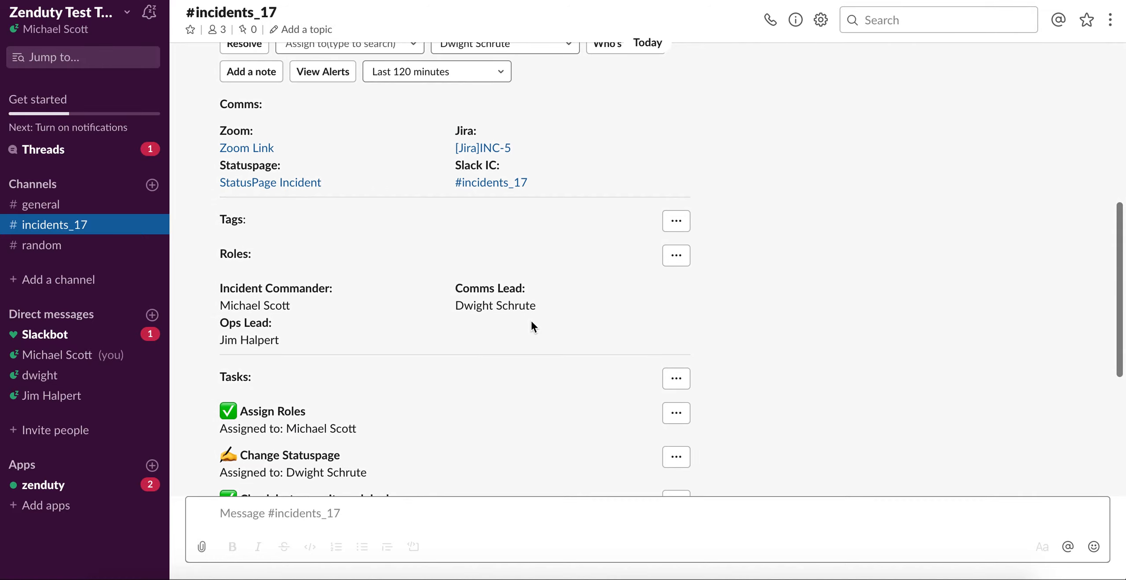
# Add the sev-1 tag to incident #17 from its message in the #incidents_17 channel
pyautogui.click(677, 222)
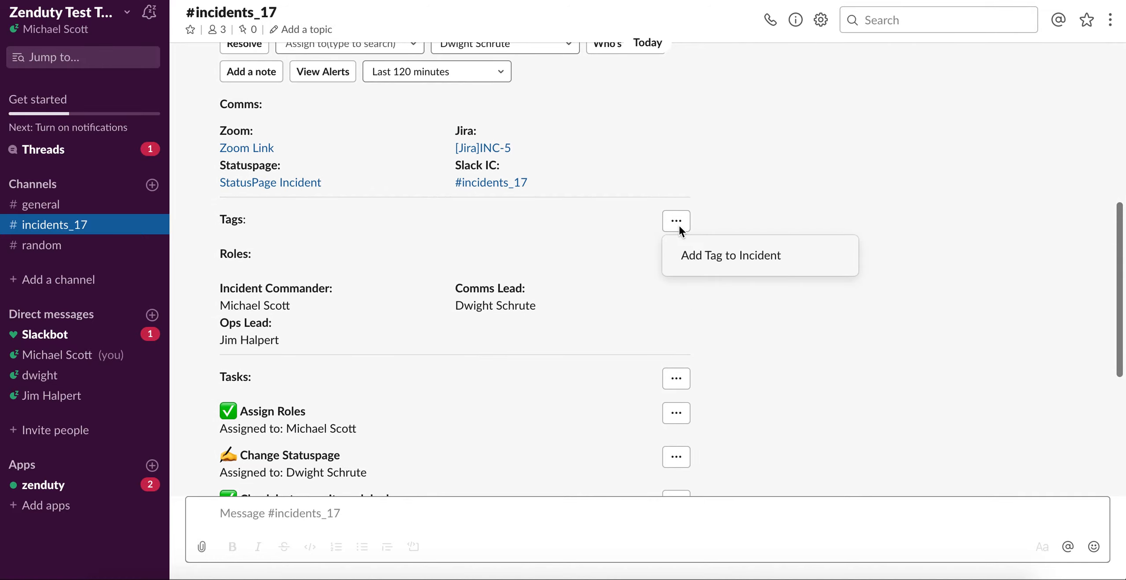
pyautogui.click(686, 255)
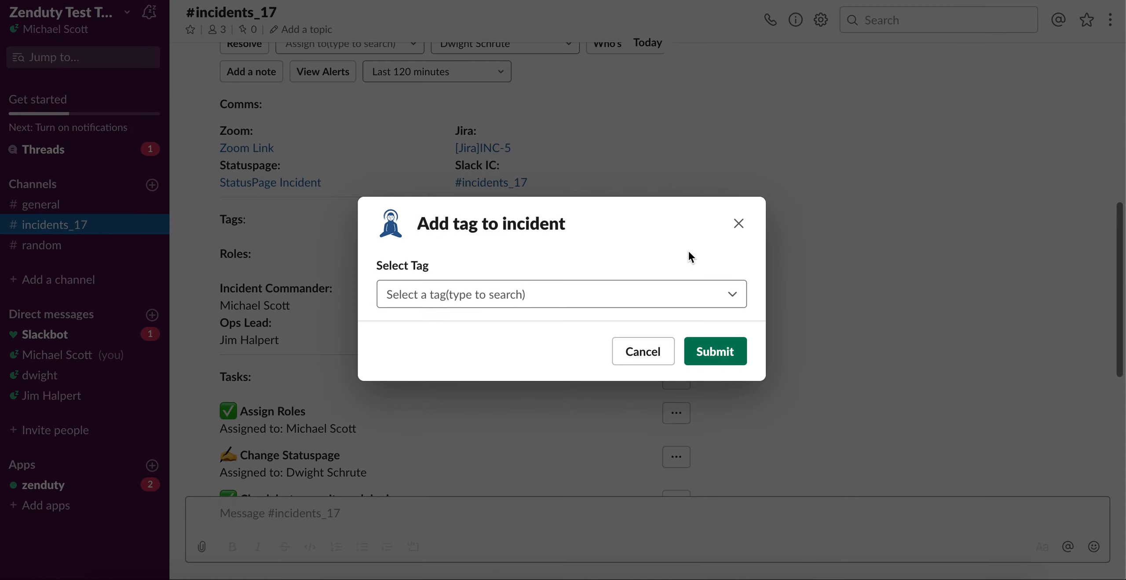
pyautogui.click(508, 294)
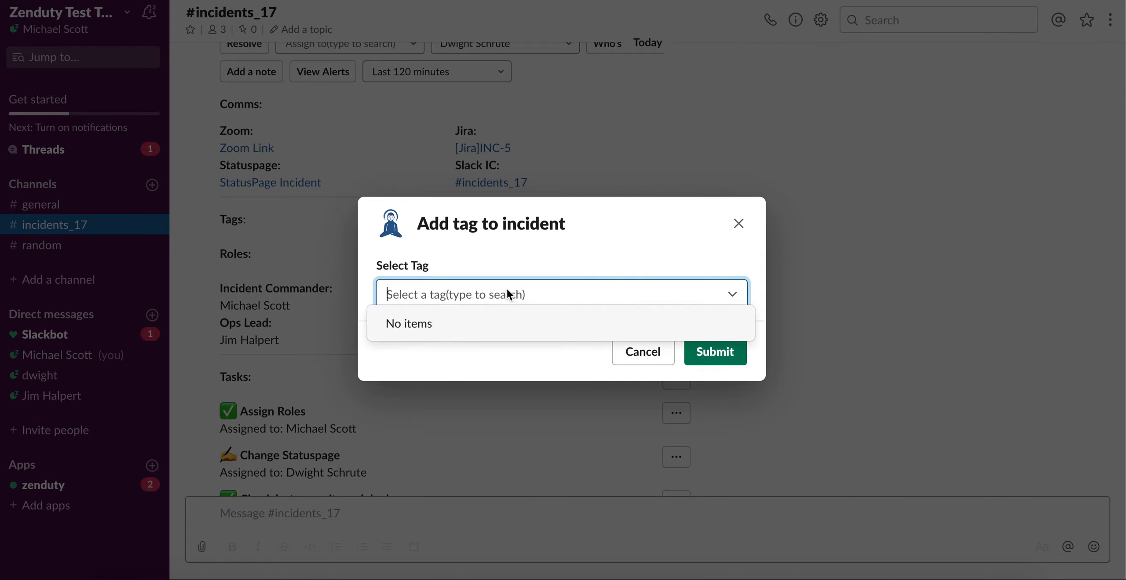
pyautogui.write('sev-2')
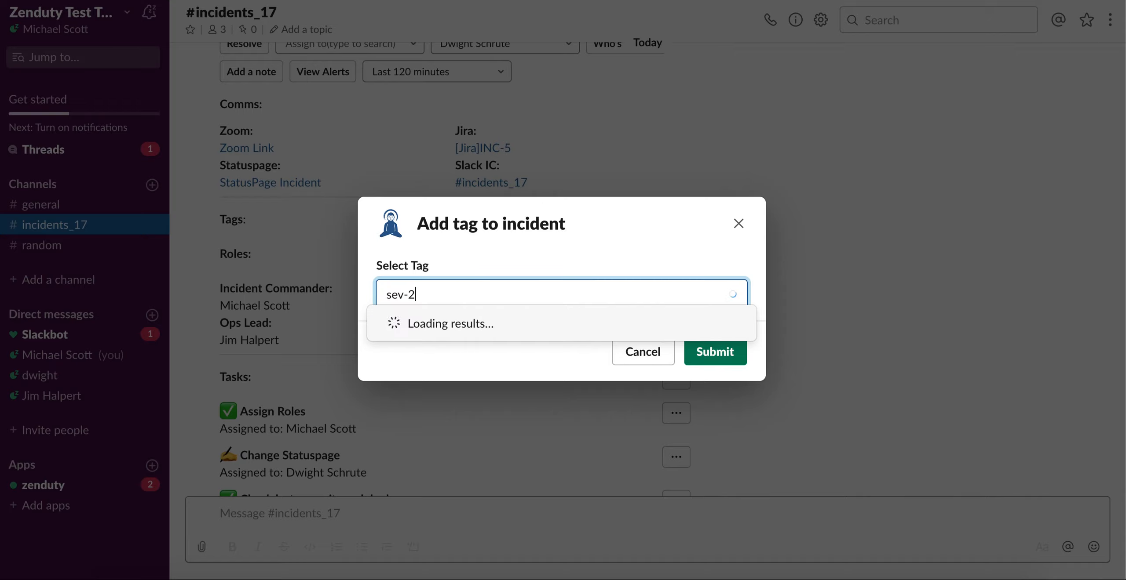
pyautogui.click(515, 354)
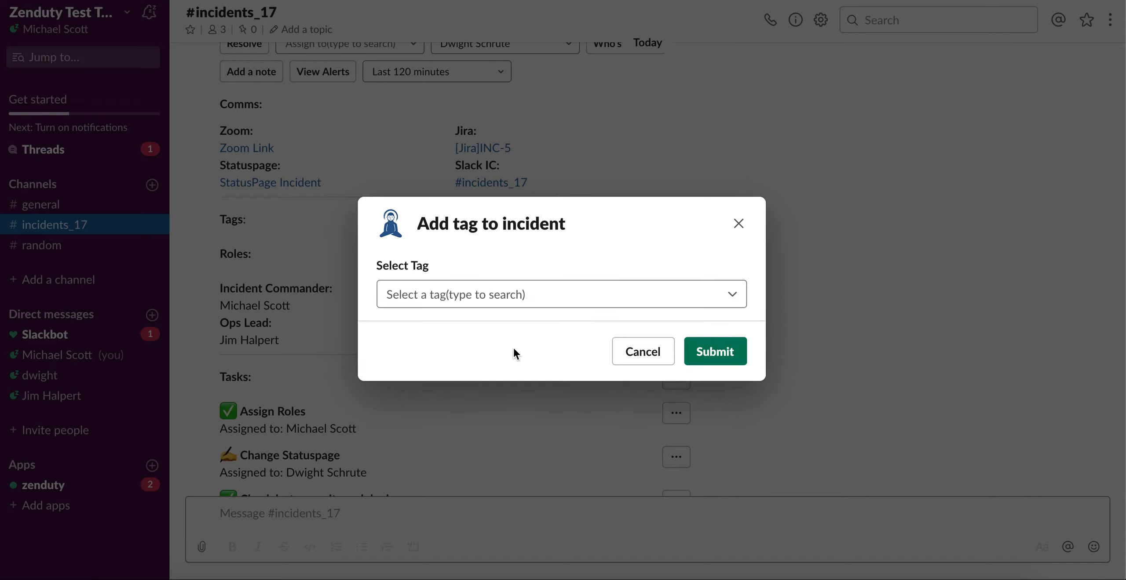
pyautogui.click(602, 303)
pyautogui.click(524, 326)
pyautogui.click(708, 352)
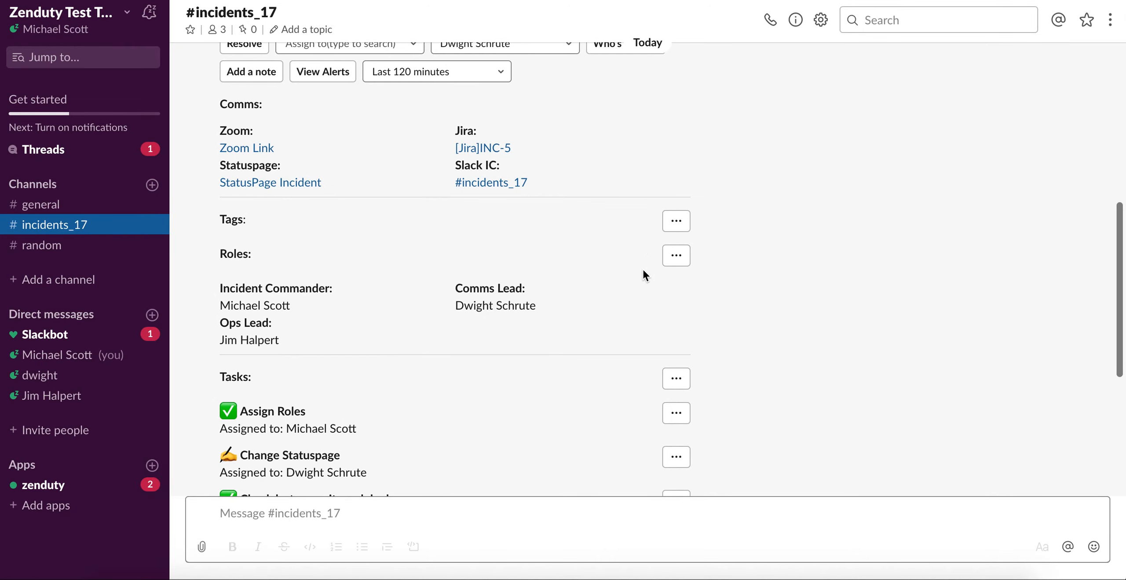
# Add the backend tag to incident #17 as a second tag
pyautogui.click(677, 222)
pyautogui.click(714, 257)
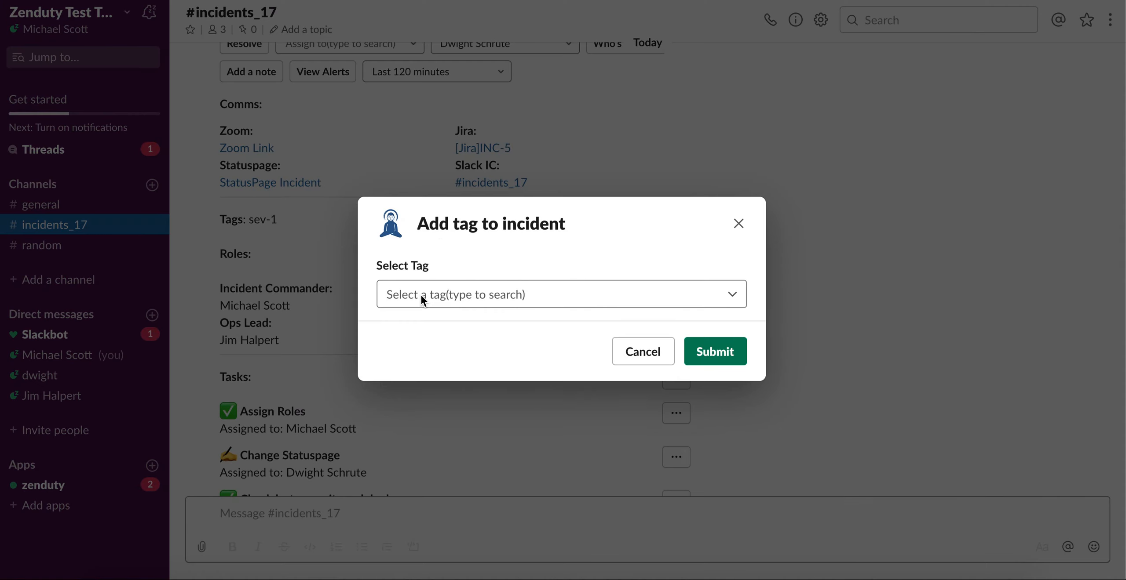
pyautogui.click(420, 293)
pyautogui.write('back')
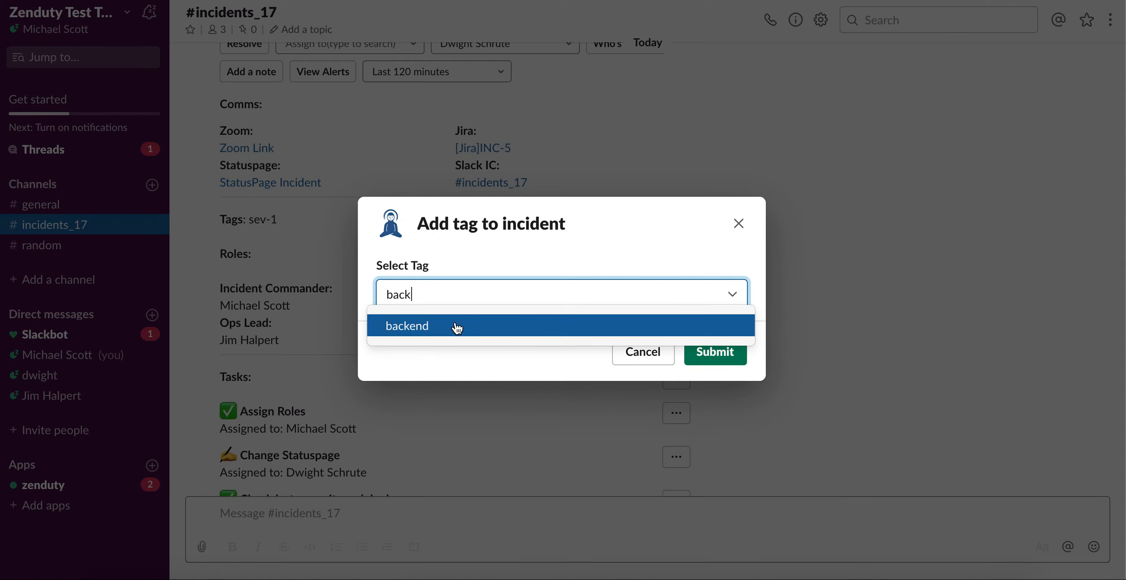
pyautogui.click(455, 324)
pyautogui.click(693, 359)
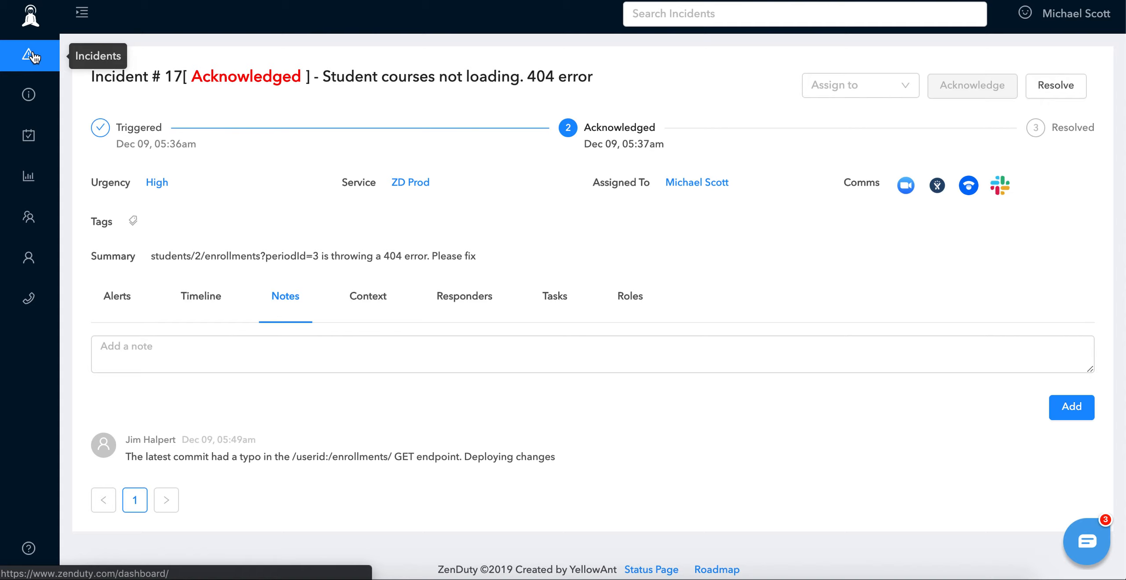
# Switch to the Zenduty web app and examine the open incident's tags and the Production Team analytics with its tag filter
pyautogui.click(29, 53)
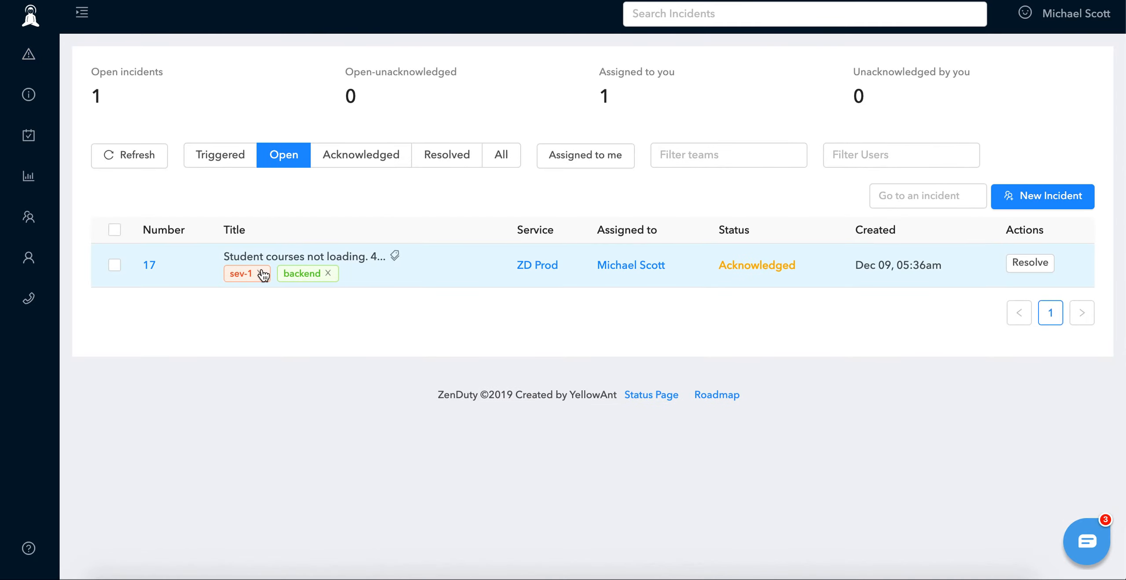
pyautogui.click(28, 176)
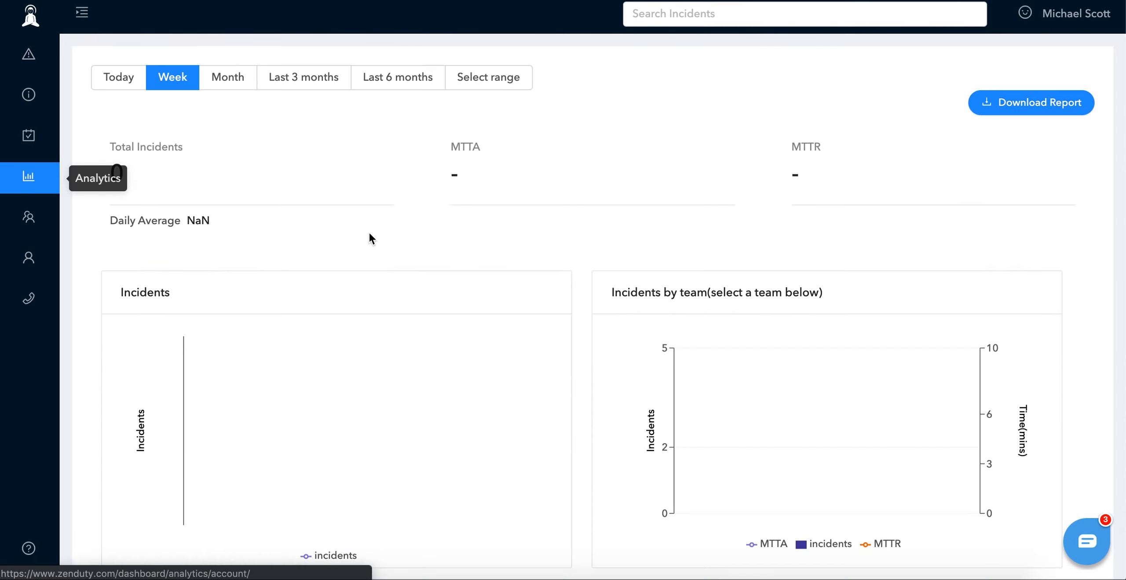
pyautogui.scroll(-3, 368, 239)
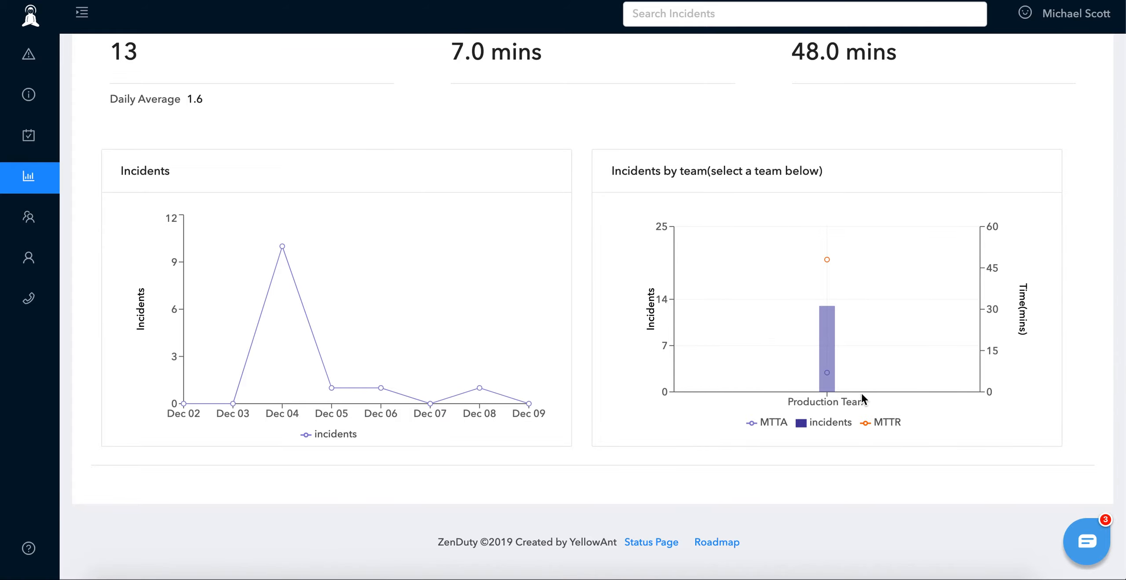
pyautogui.click(826, 354)
pyautogui.click(761, 121)
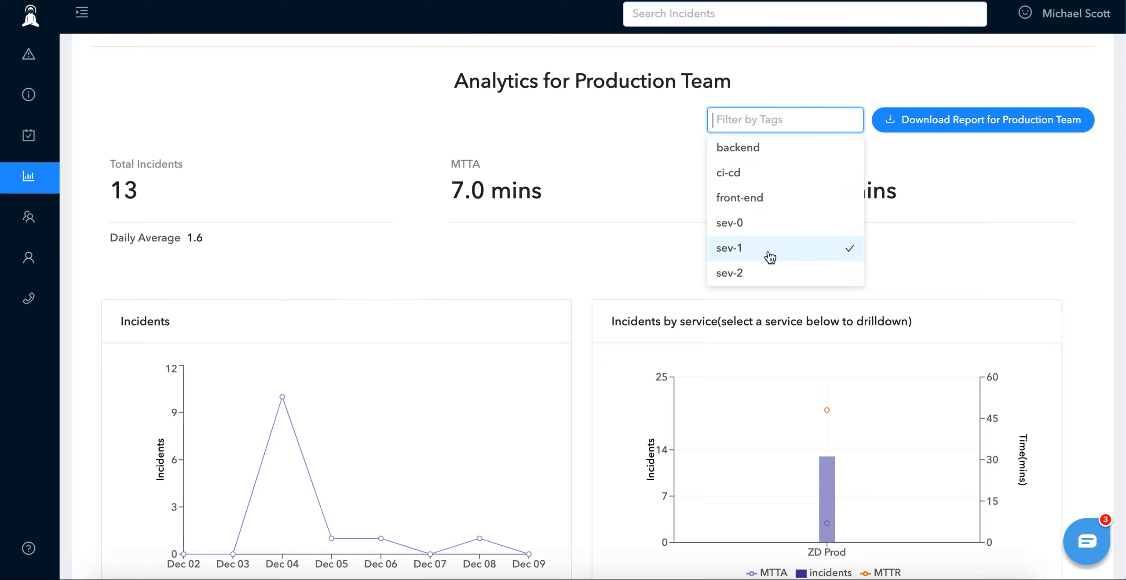
pyautogui.click(980, 206)
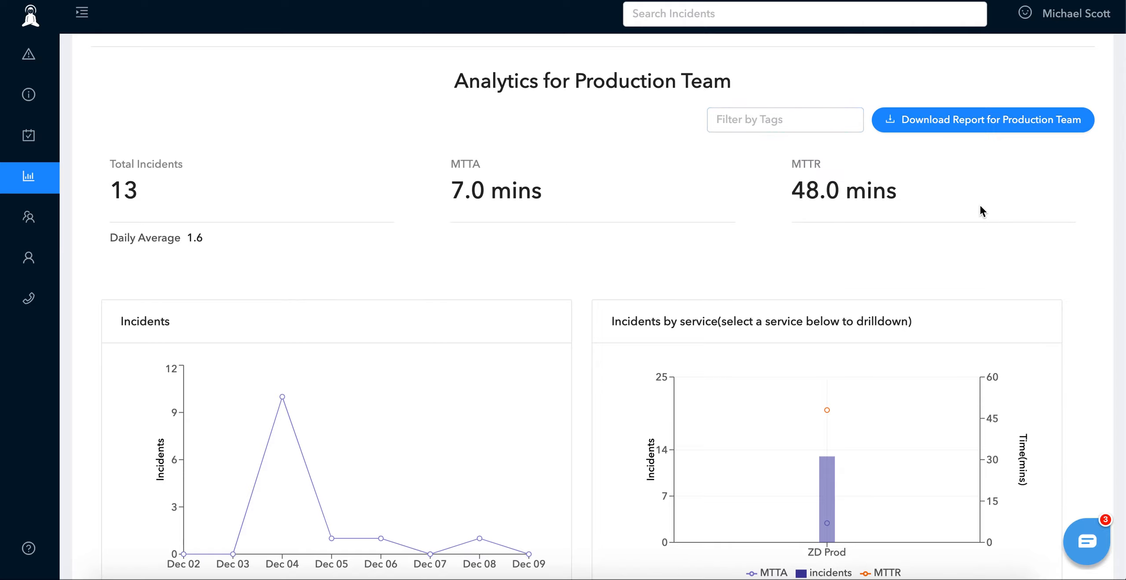
pyautogui.hotkey('alt', 'Left')
pyautogui.click(23, 95)
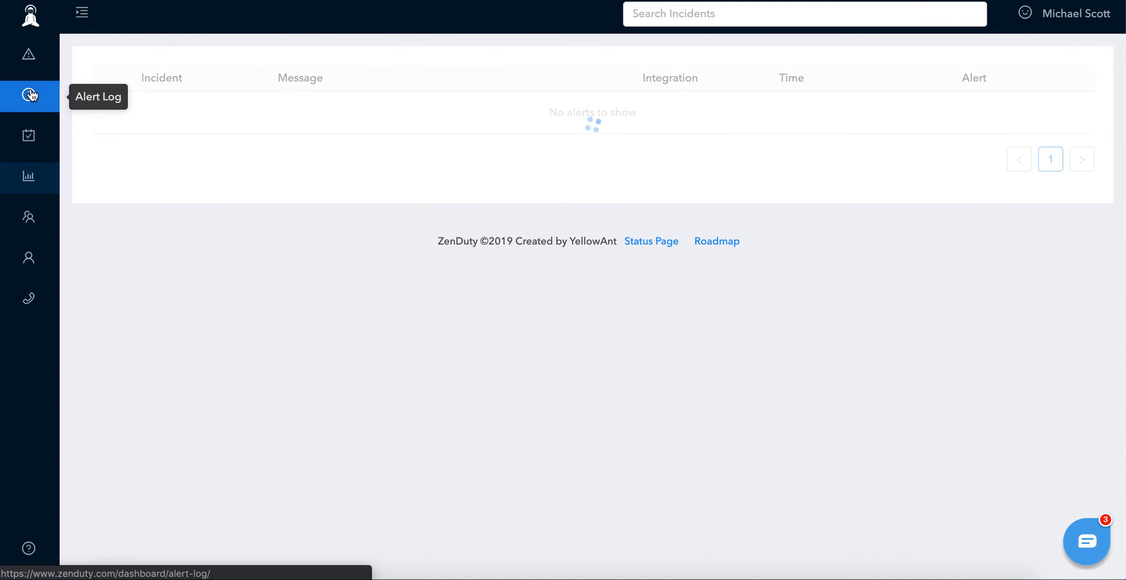
pyautogui.click(29, 54)
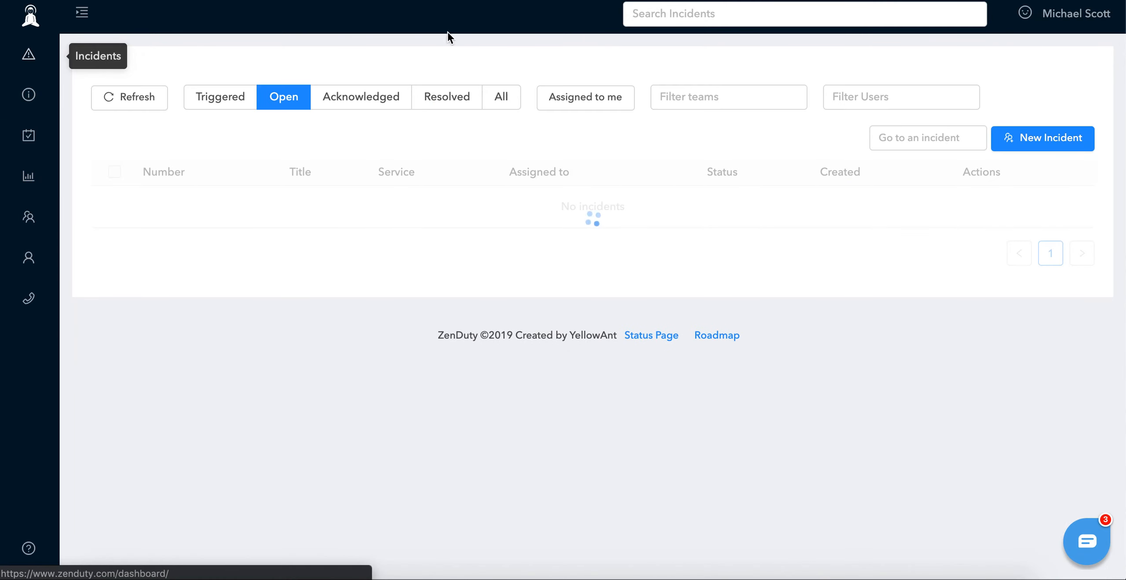
# Switch to the comms lead's Slack window, check the incident's tasks and tags in #incidents_17, and resolve incident #17
pyautogui.click(659, 576)
pyautogui.scroll(10, 538, 281)
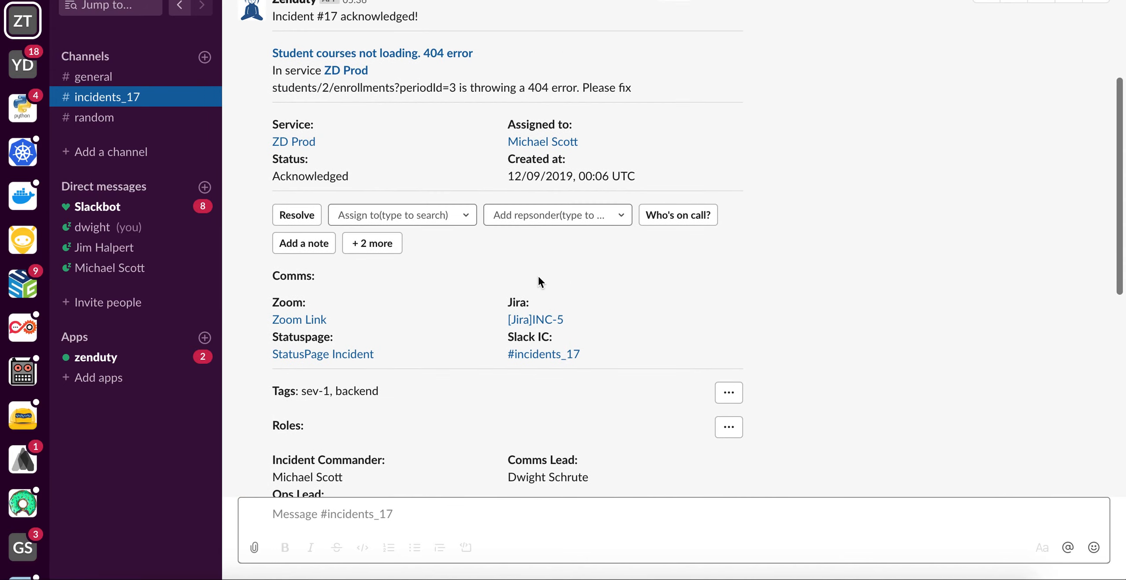
pyautogui.scroll(2, 373, 284)
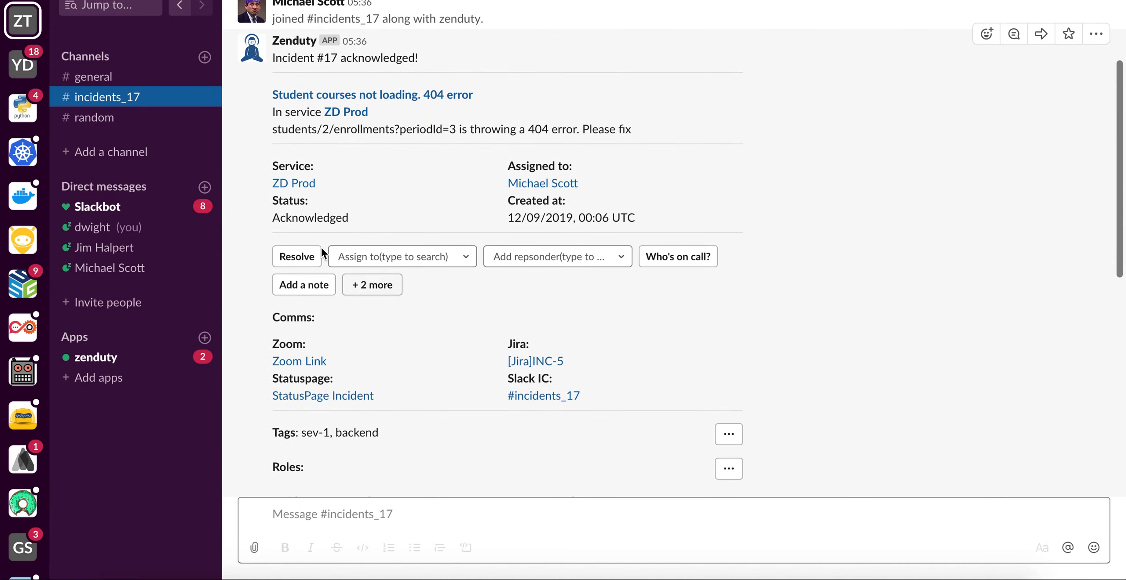
pyautogui.scroll(5, 334, 260)
pyautogui.scroll(-15, 369, 271)
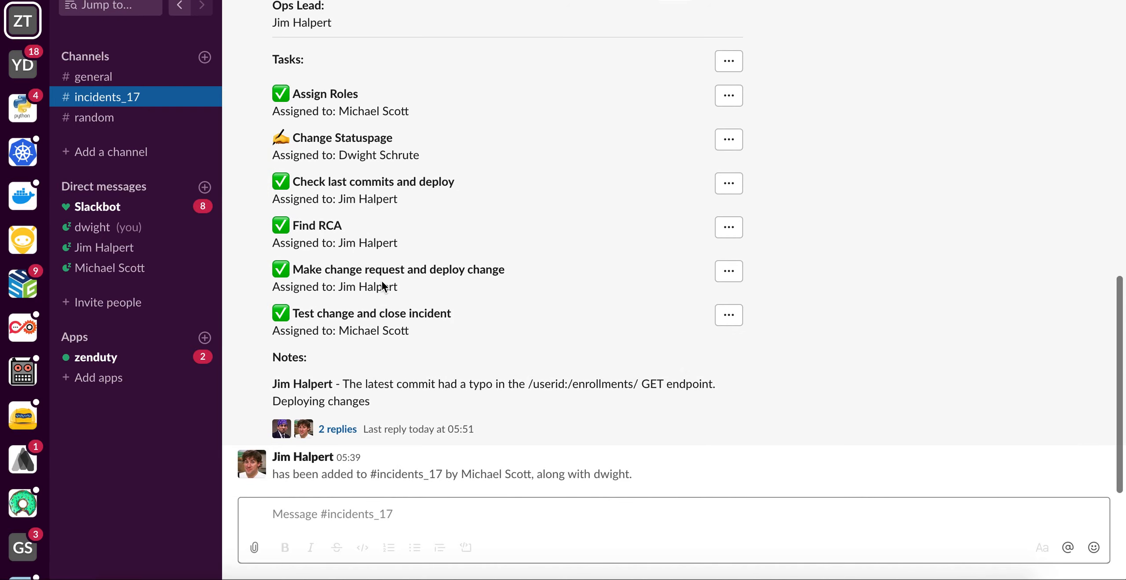
pyautogui.scroll(10, 391, 352)
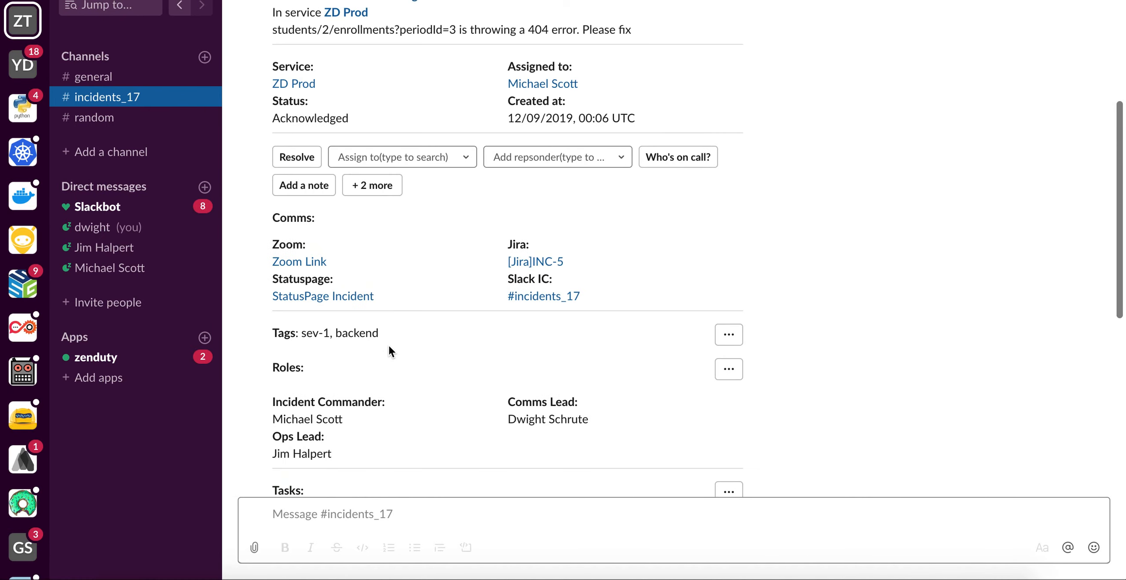
pyautogui.click(304, 165)
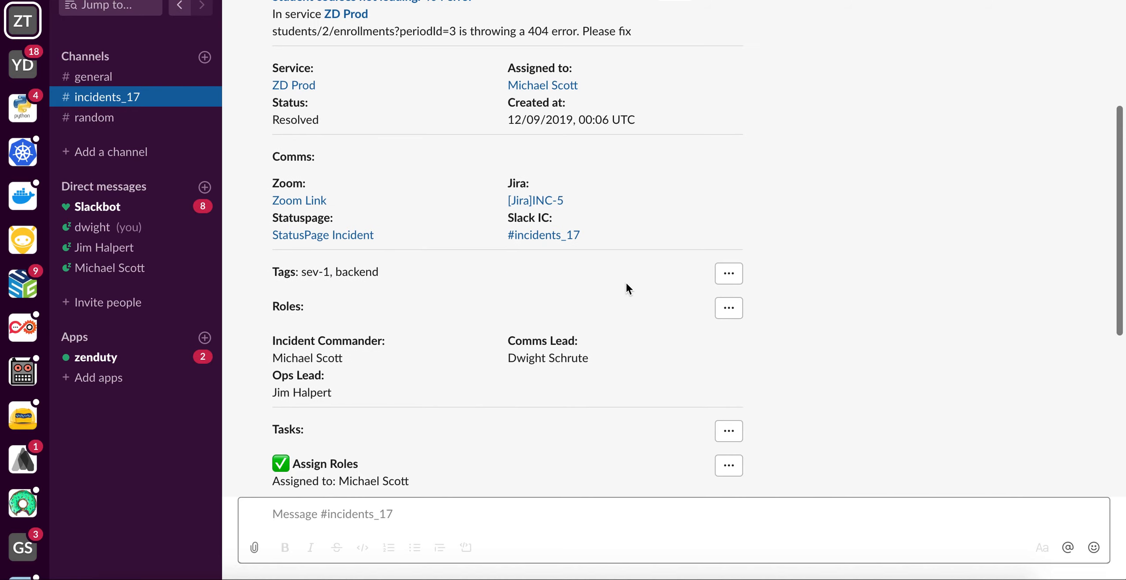
# Review the resolved incident's details in its channel and the task messages in the zenduty app conversation
pyautogui.scroll(-9, 626, 286)
pyautogui.scroll(5, 628, 288)
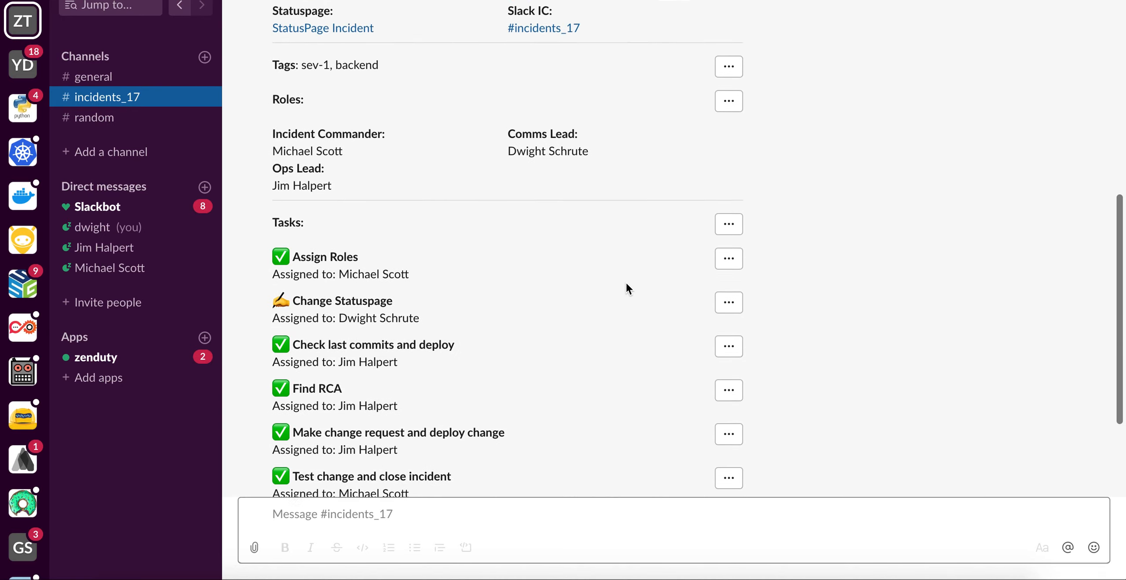
pyautogui.scroll(12, 626, 286)
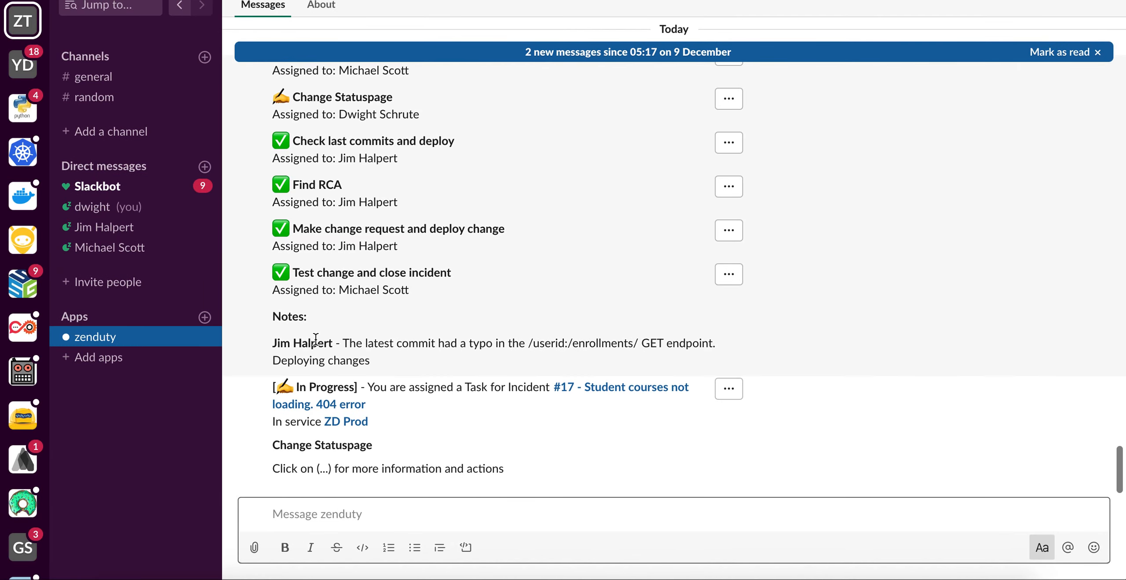
pyautogui.scroll(5, 470, 221)
pyautogui.scroll(-5, 472, 224)
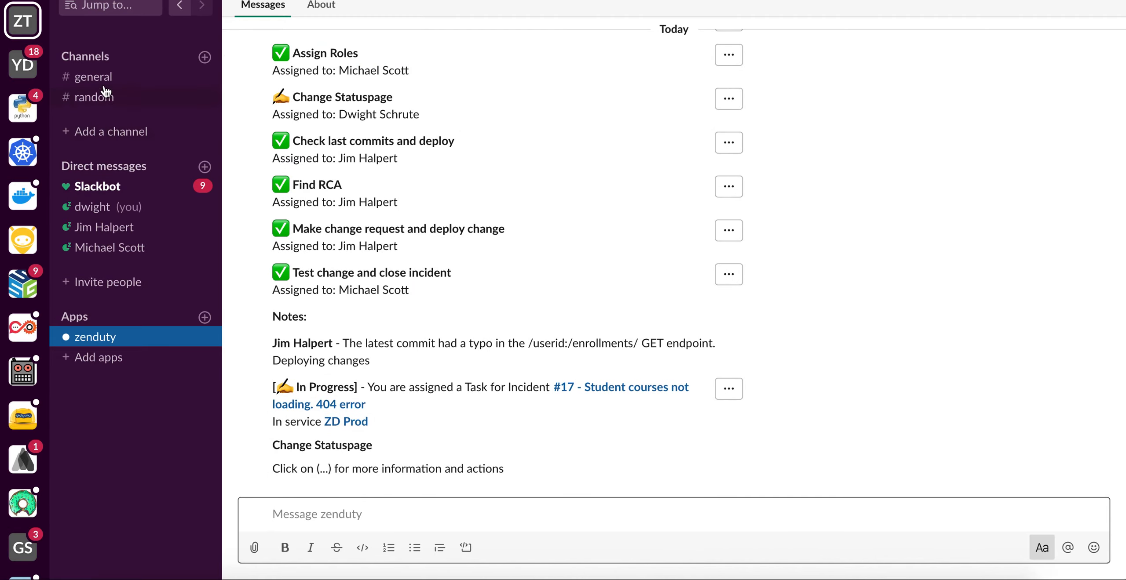
# Search the channel browser for "incide", open the archived incidents_17 channel and review its contents
pyautogui.click(88, 56)
pyautogui.write('incide')
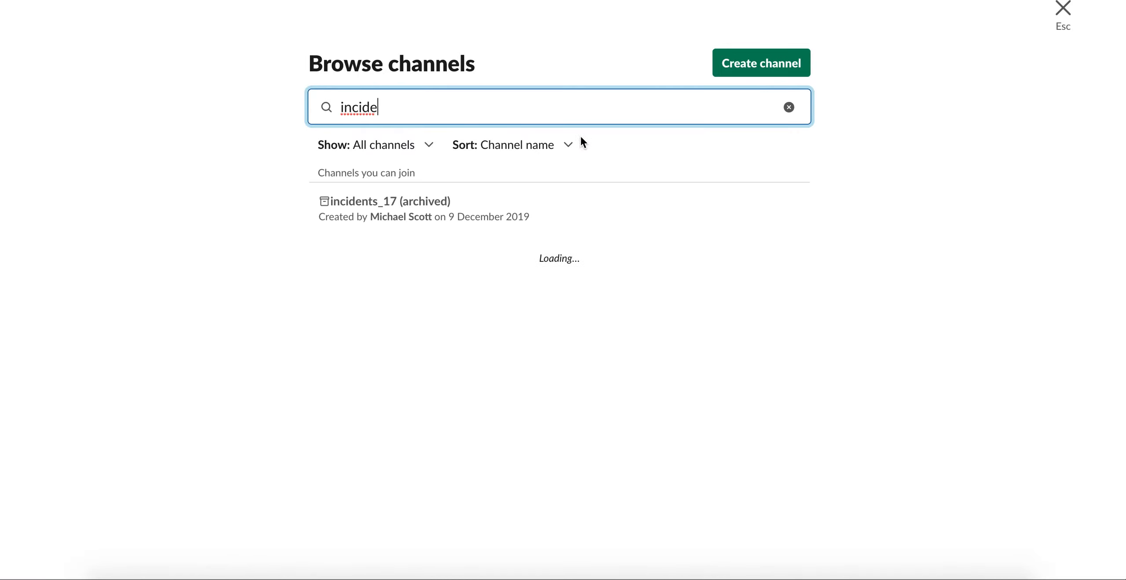
pyautogui.click(453, 200)
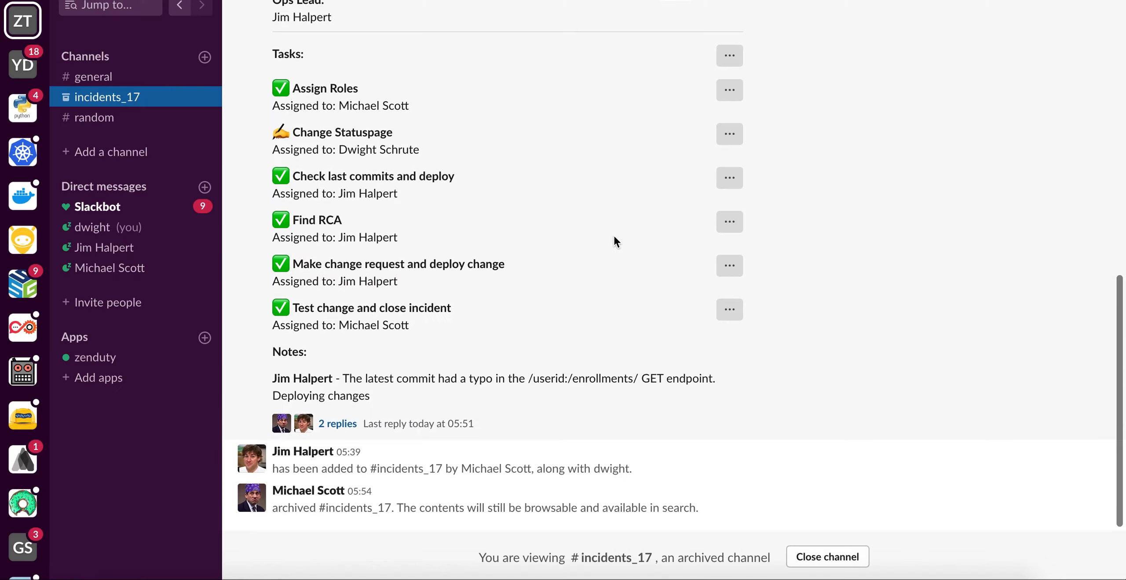
pyautogui.scroll(3, 646, 249)
pyautogui.scroll(5, 645, 252)
pyautogui.scroll(5, 646, 255)
pyautogui.scroll(-10, 646, 255)
pyautogui.scroll(10, 645, 255)
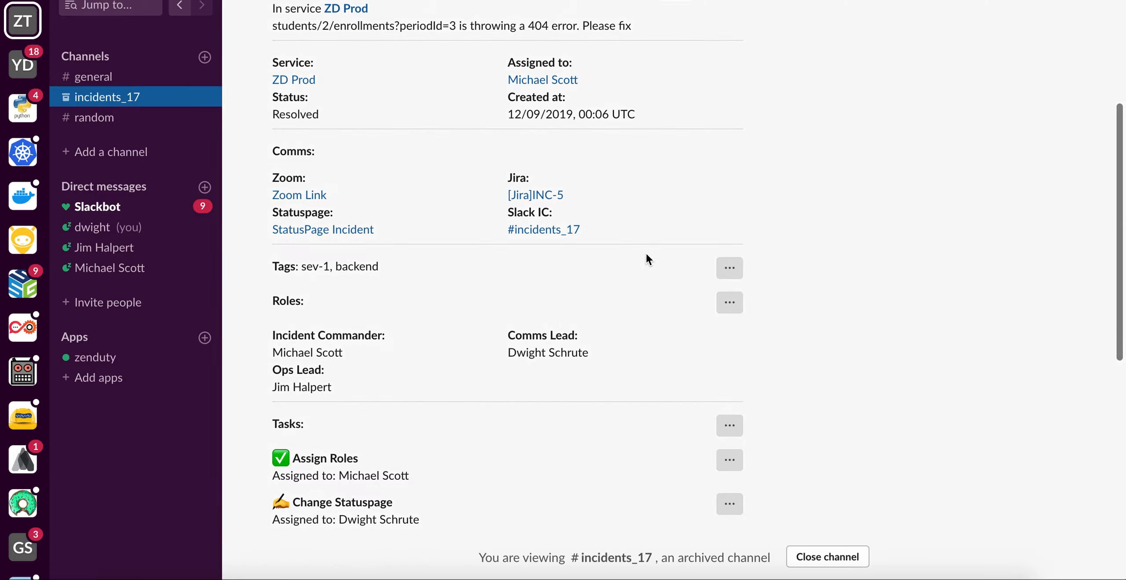
# Switch to the incident commander's Slack window and review the incident #17 summary and assigned-task messages in the zenduty app conversation
pyautogui.press('super+Tab')
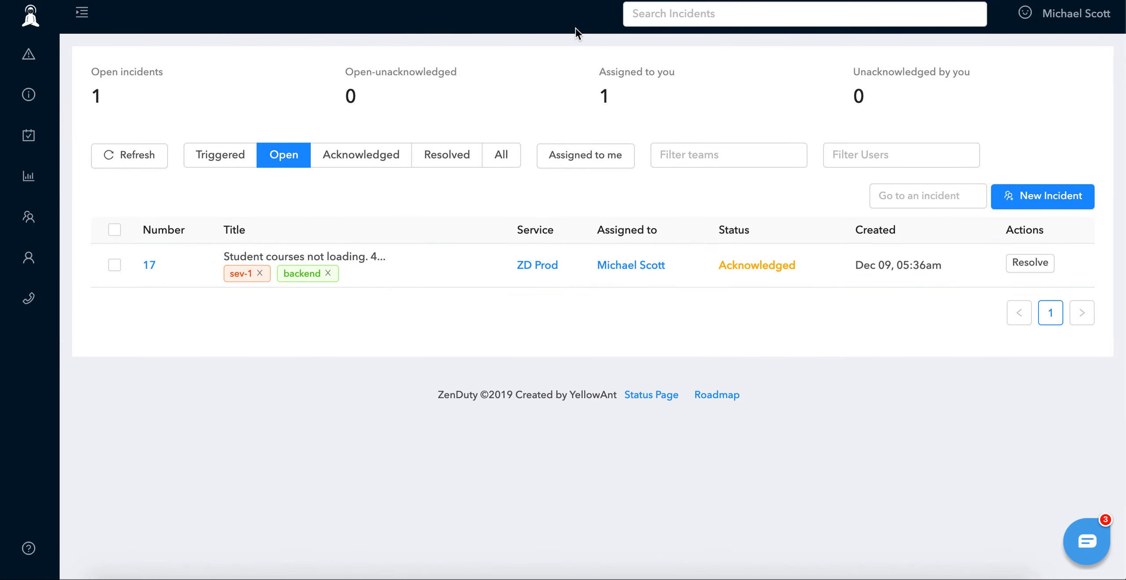
pyautogui.press('super+Tab')
pyautogui.hotkey('alt', 'shift', 'Down')
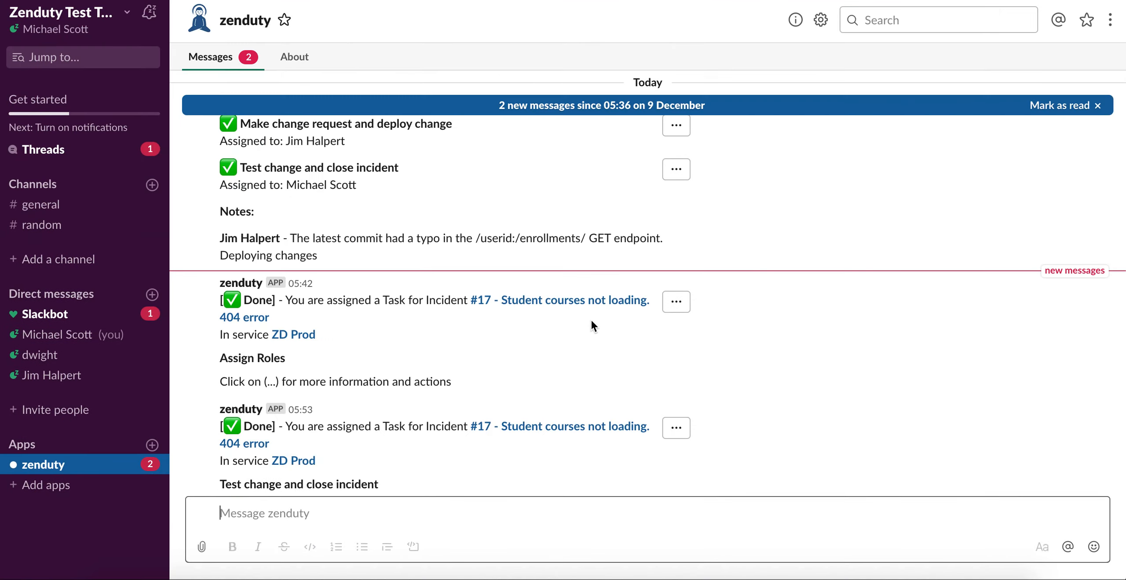
pyautogui.scroll(-3, 591, 318)
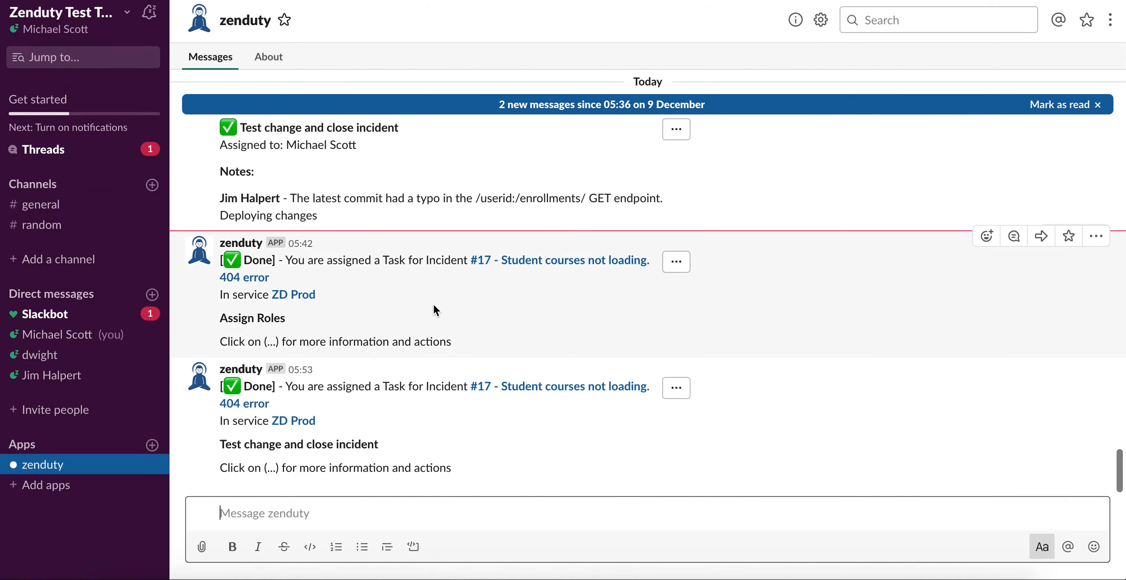
pyautogui.scroll(6, 433, 305)
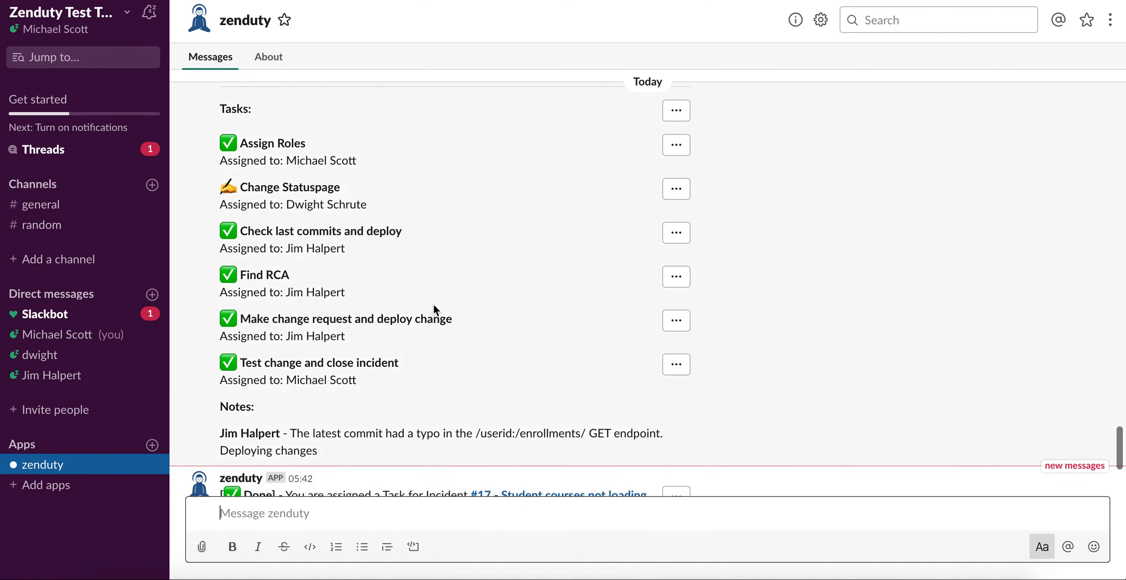
pyautogui.scroll(-6, 434, 306)
pyautogui.moveTo(433, 305)
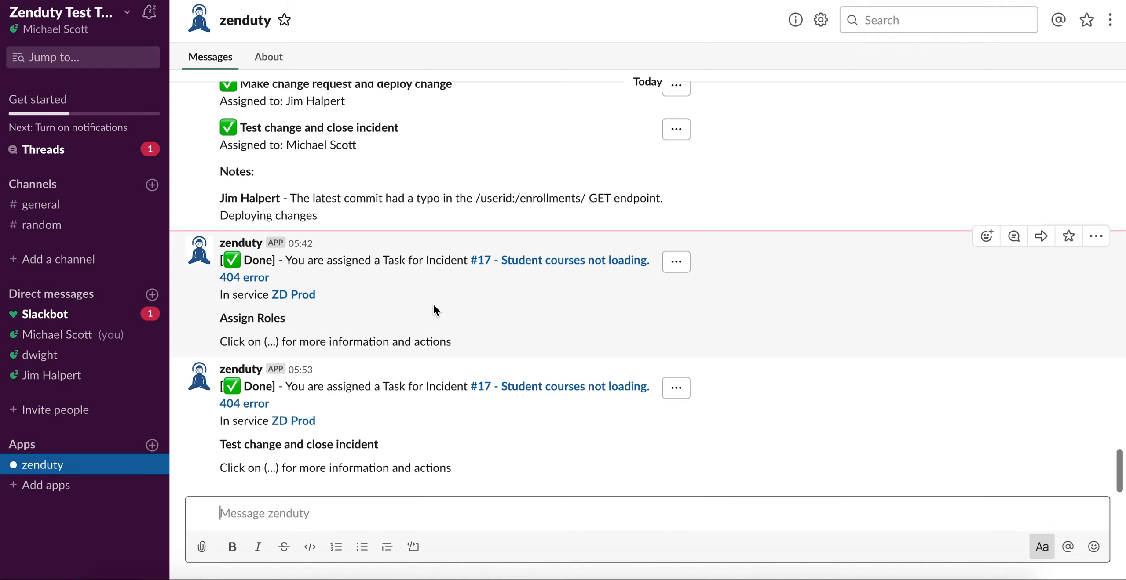
pyautogui.scroll(10, 434, 305)
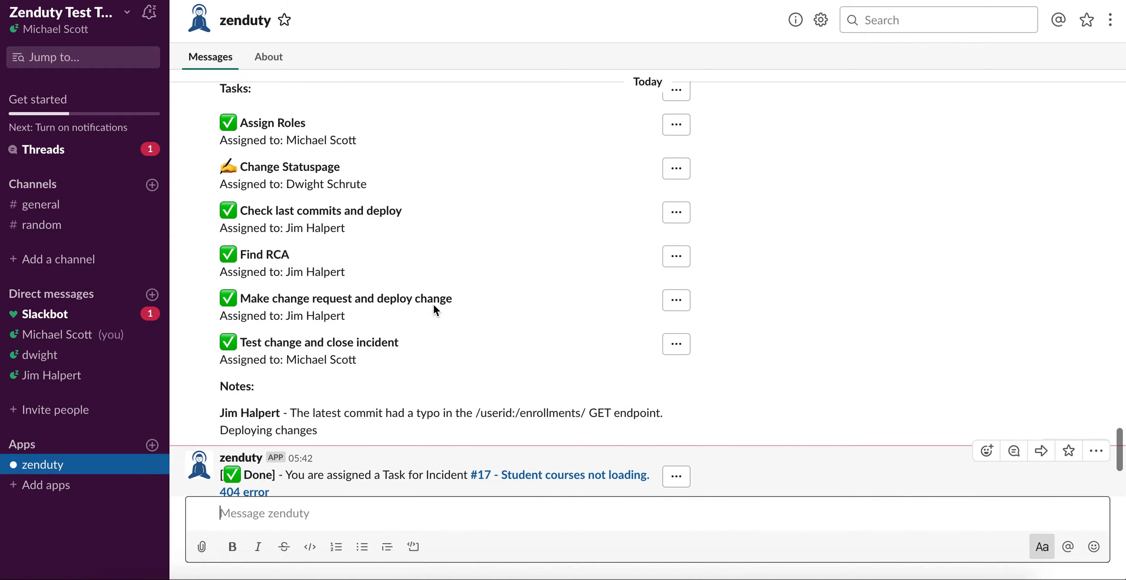
pyautogui.scroll(6, 434, 305)
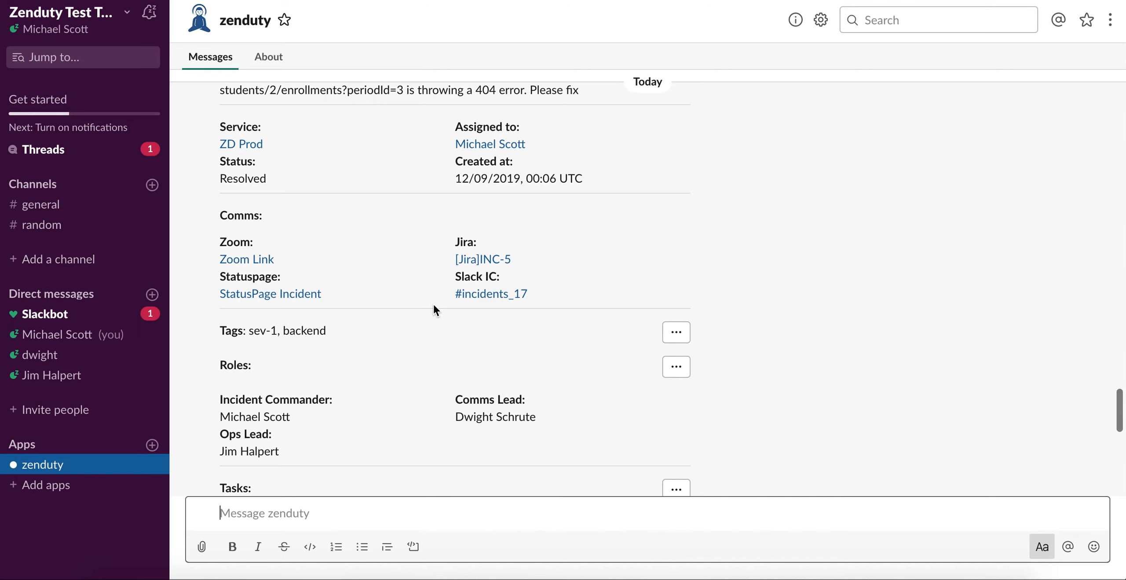
pyautogui.scroll(-1, 434, 305)
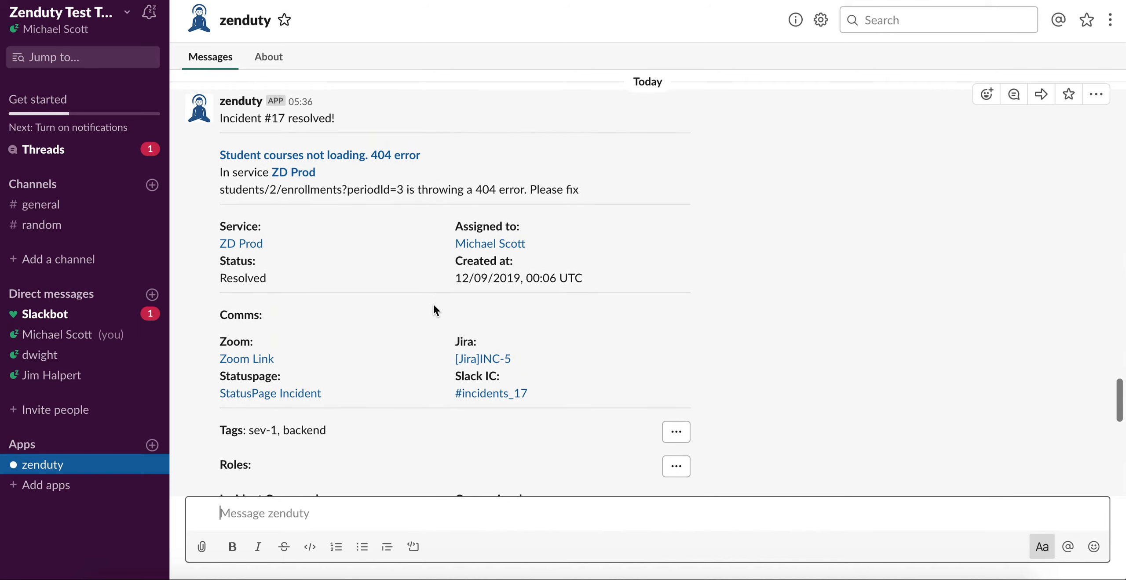
# Review the roles, task list and notes in the incident #17 summary within the zenduty app conversation
pyautogui.scroll(-1, 433, 308)
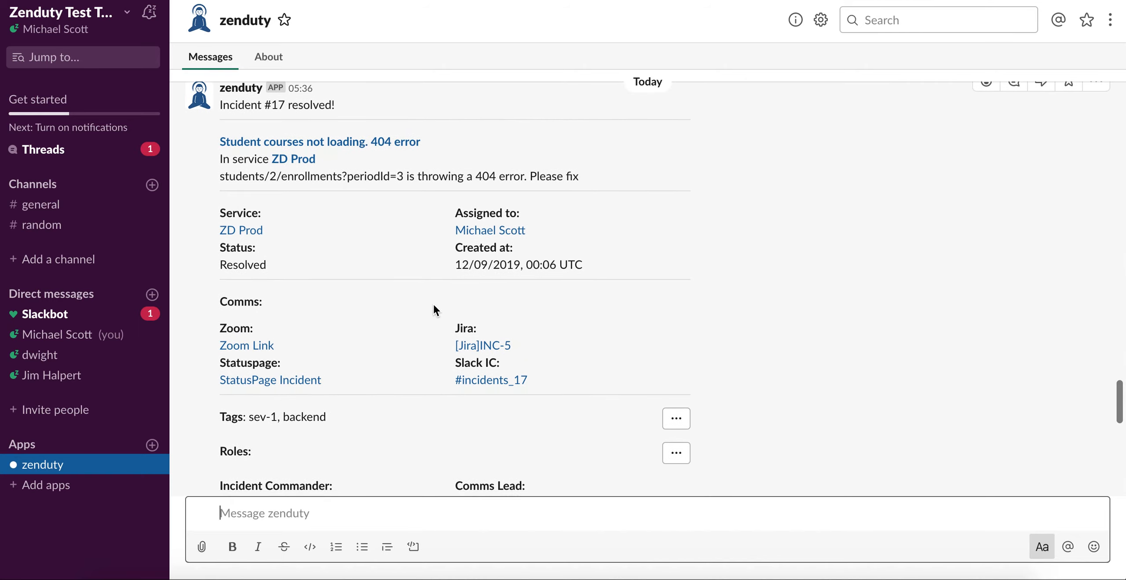
pyautogui.scroll(1, 433, 308)
pyautogui.scroll(-5, 433, 308)
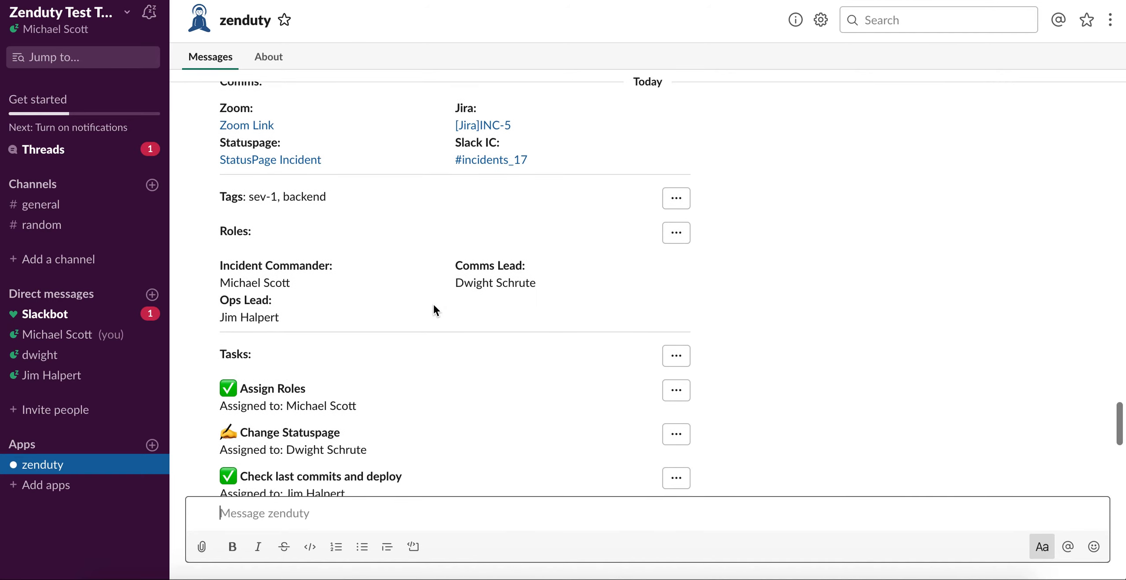
pyautogui.scroll(-2, 432, 308)
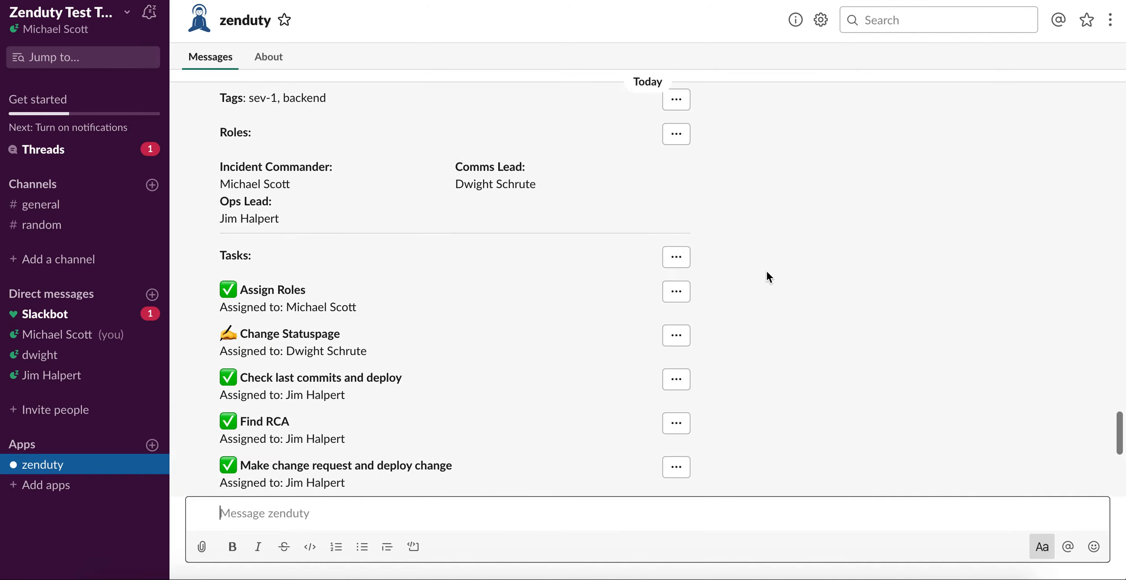
pyautogui.scroll(-6, 486, 282)
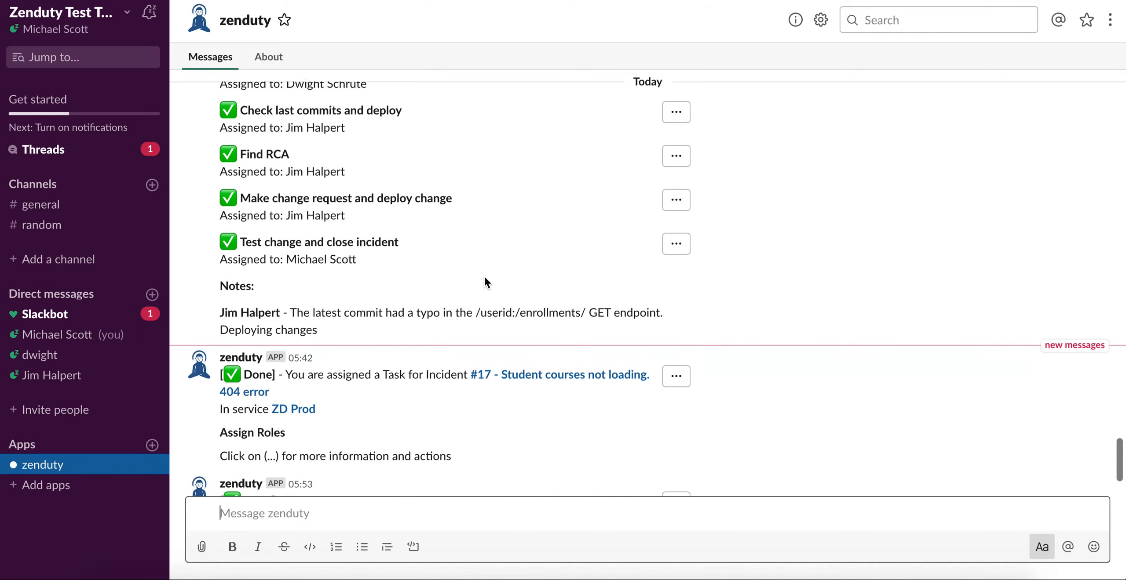
pyautogui.scroll(4, 485, 281)
pyautogui.scroll(1, 486, 281)
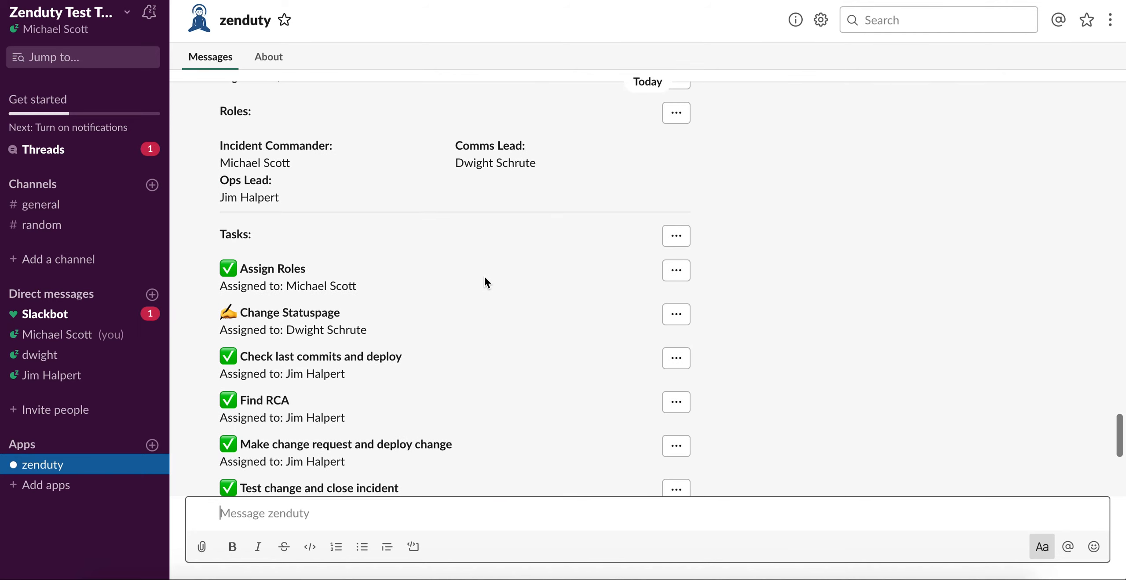
# Open the Add a Task form for incident #17, inspect its user and role options, and close it without submitting
pyautogui.click(686, 247)
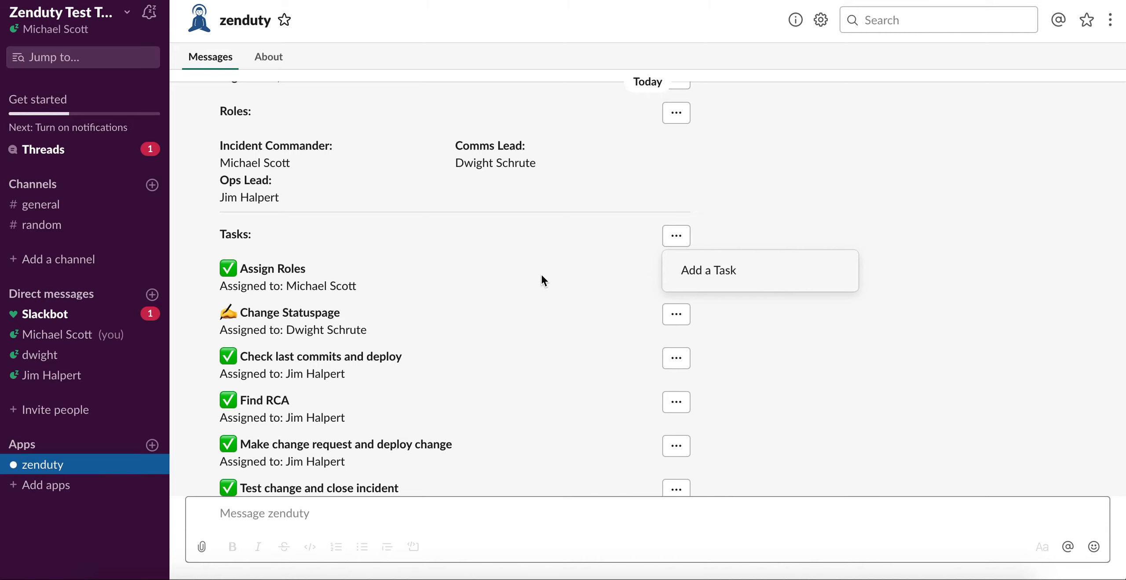
pyautogui.scroll(-2, 540, 281)
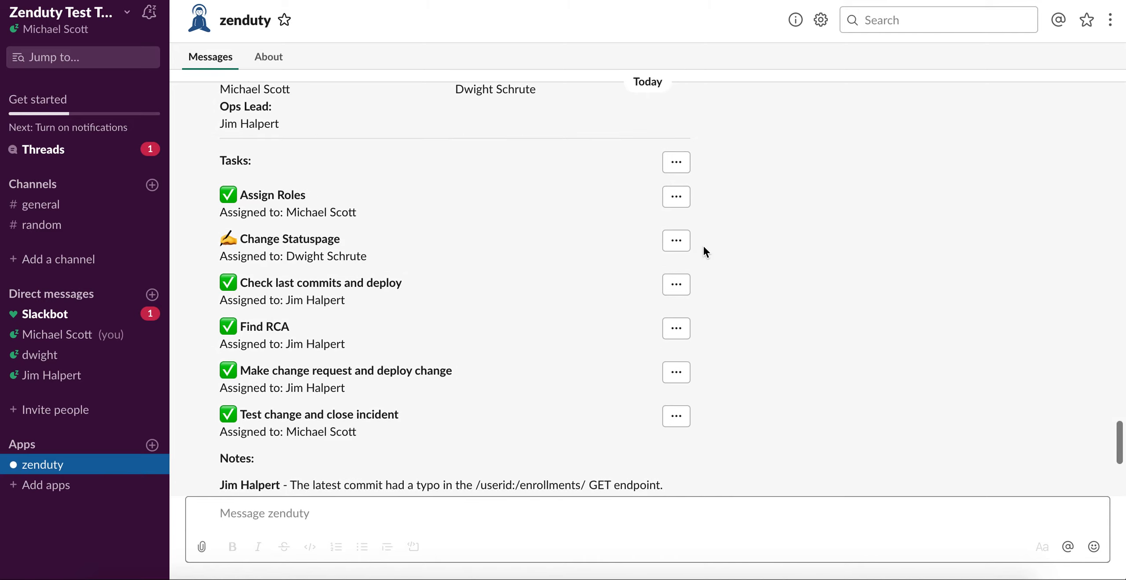
pyautogui.click(677, 164)
pyautogui.click(711, 207)
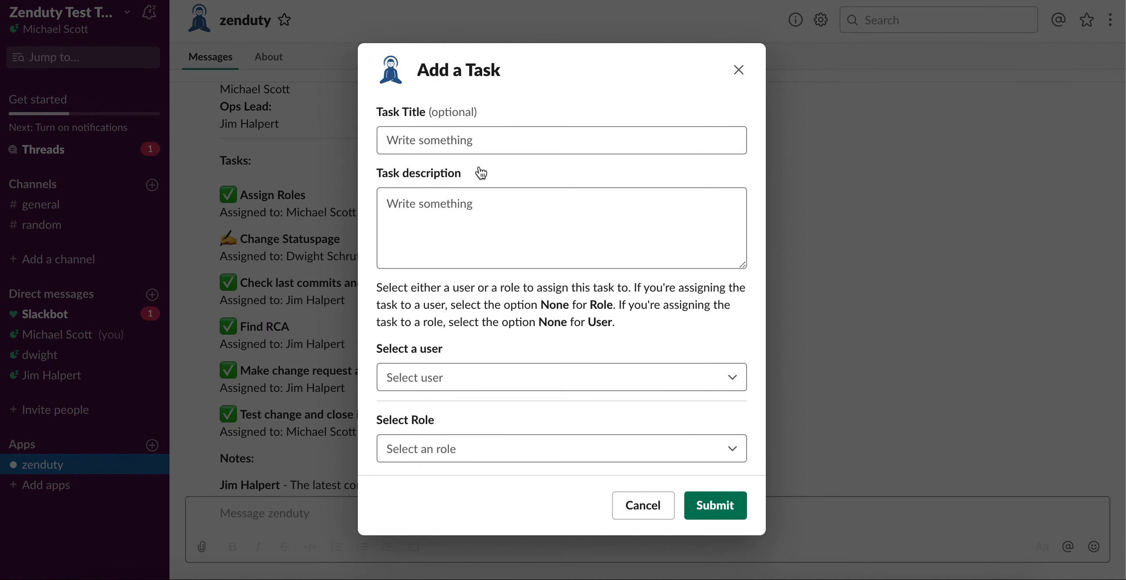
pyautogui.click(456, 141)
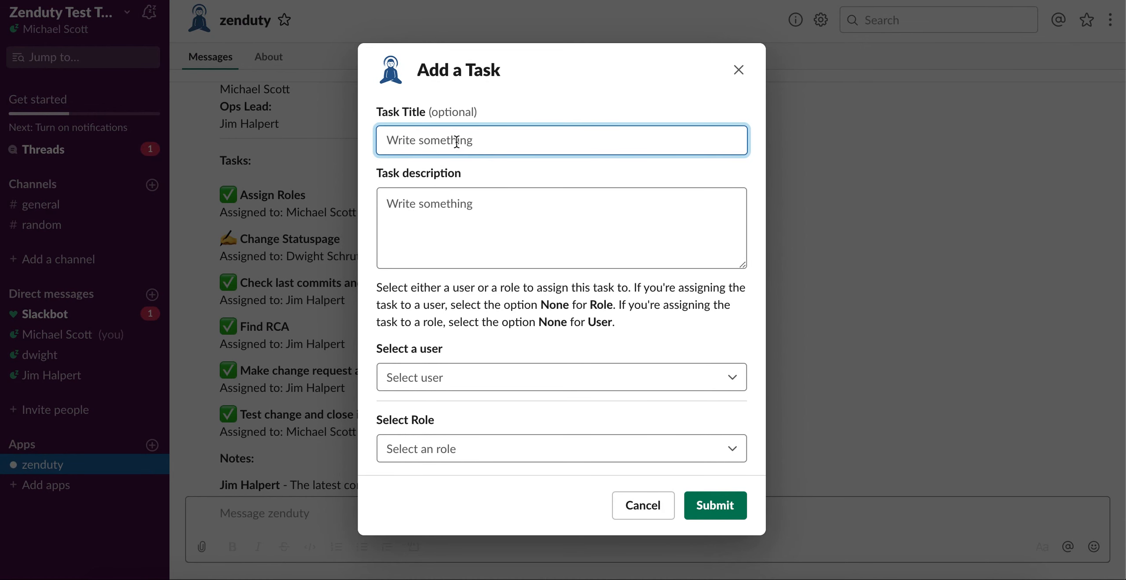
pyautogui.click(485, 377)
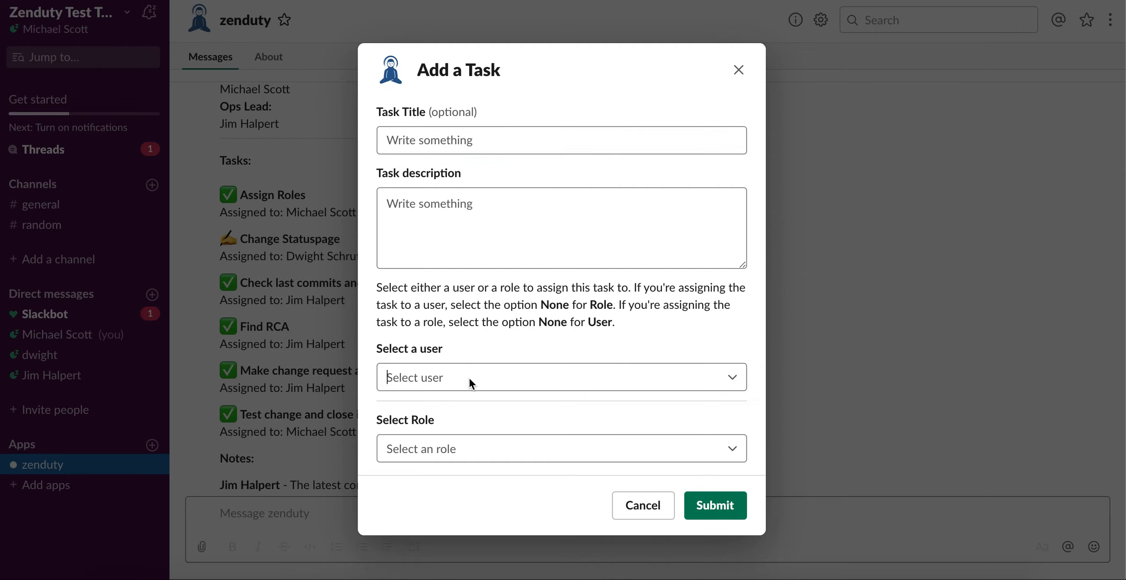
pyautogui.click(510, 318)
pyautogui.click(449, 445)
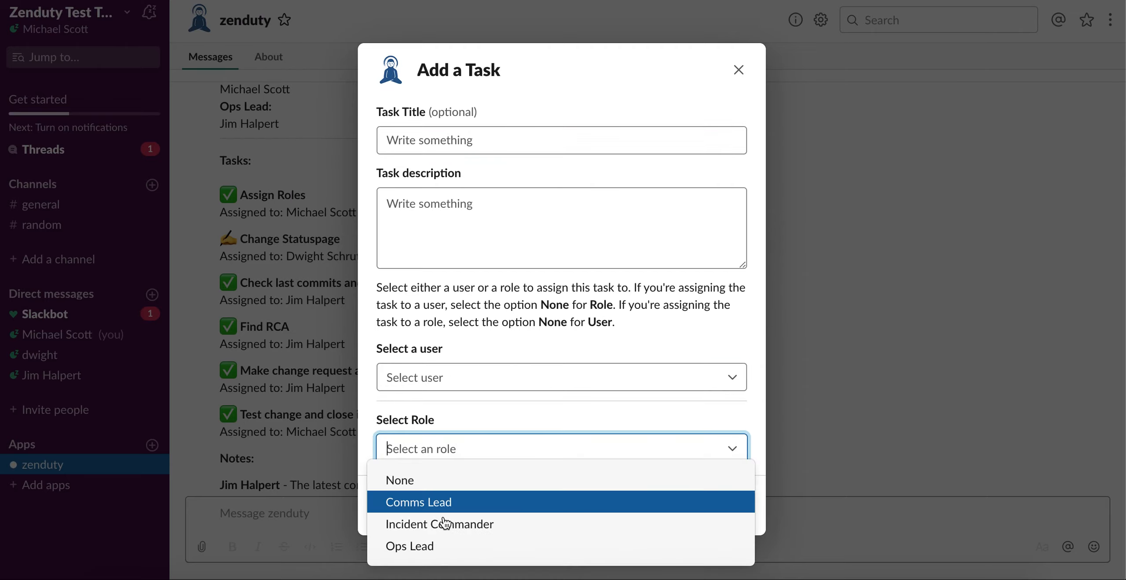
pyautogui.click(738, 70)
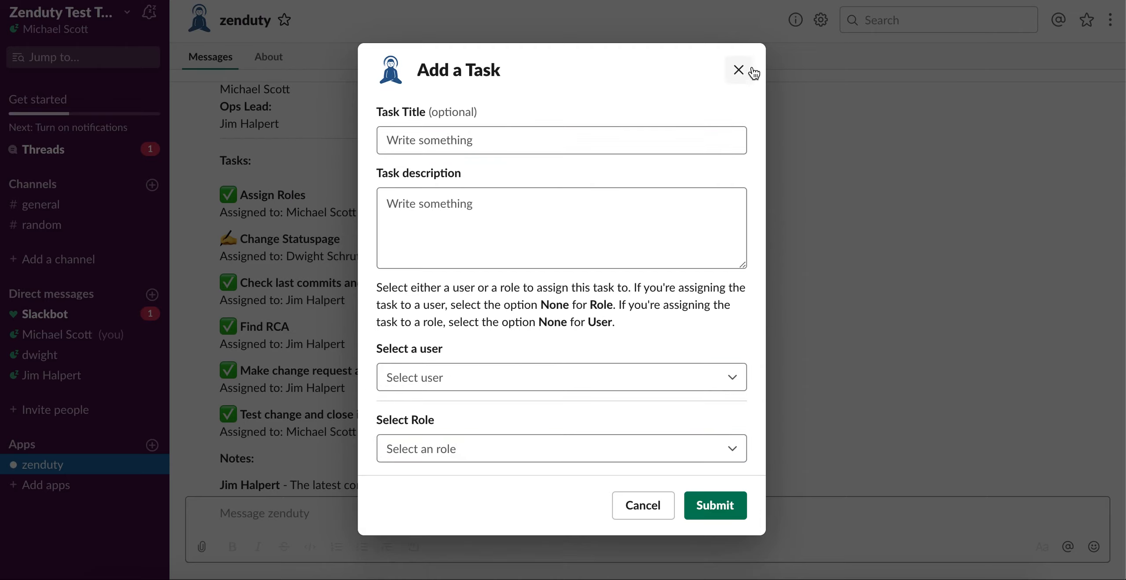
pyautogui.click(739, 70)
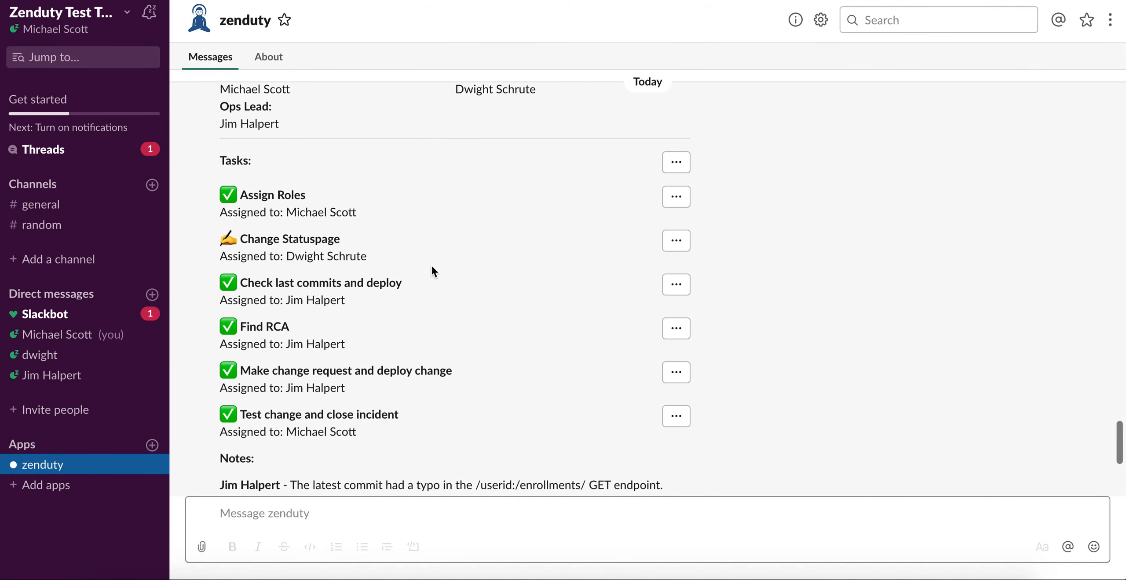
# Examine the assigned-task messages for incident #17 and the actions available for the "Test change and close incident" task
pyautogui.scroll(-5, 432, 268)
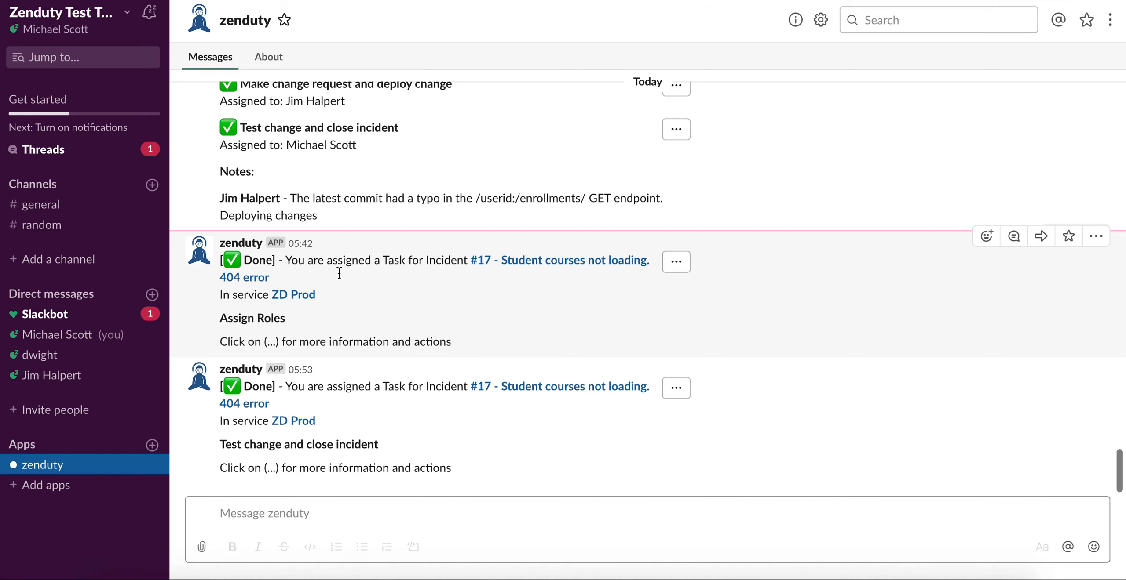
pyautogui.scroll(3, 380, 293)
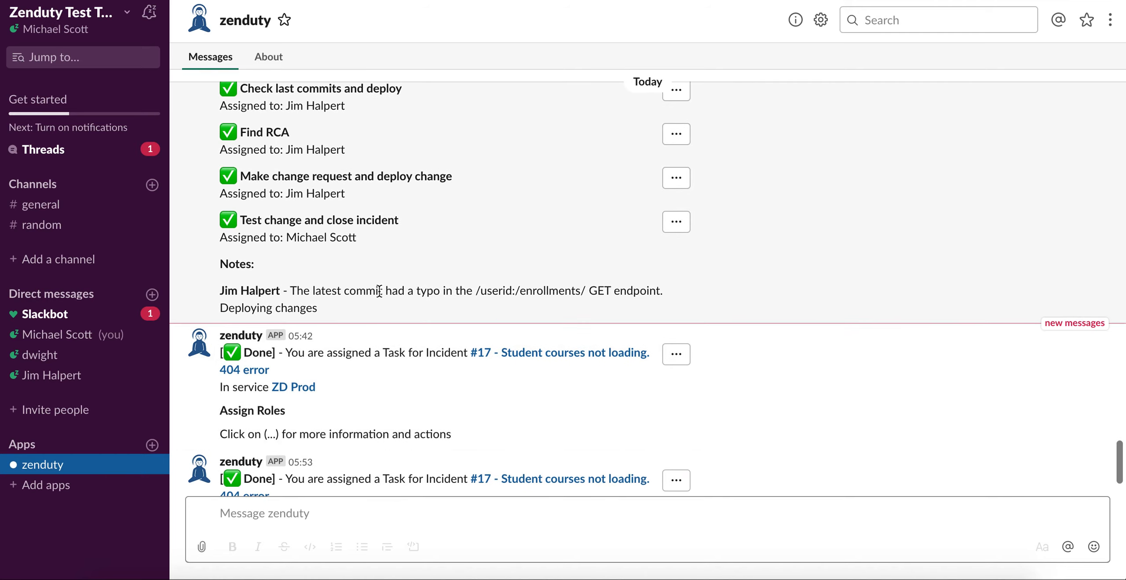
pyautogui.scroll(-3, 379, 291)
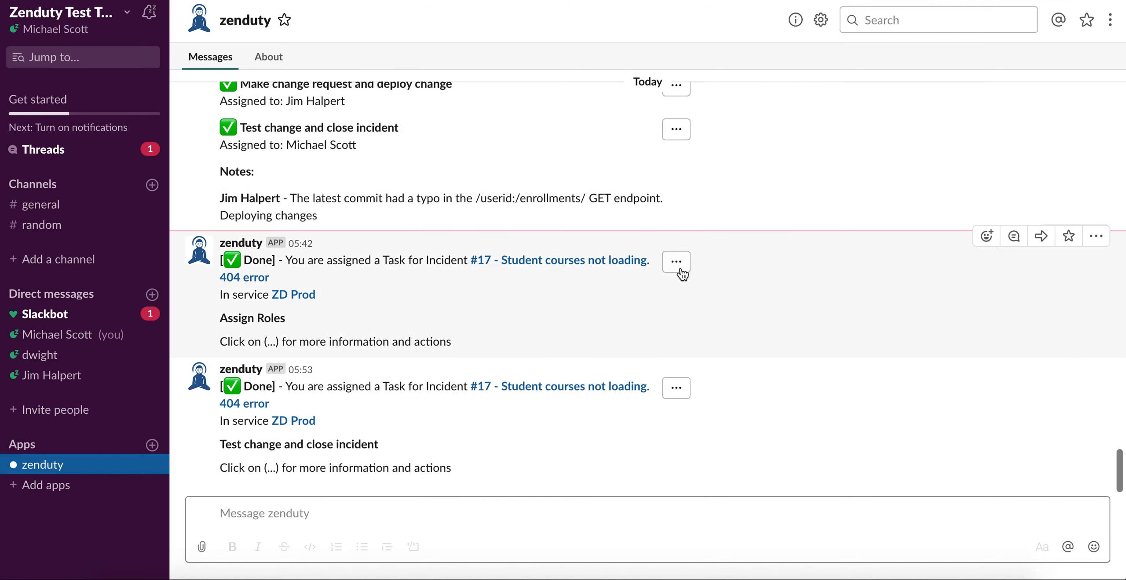
pyautogui.click(675, 388)
pyautogui.click(693, 422)
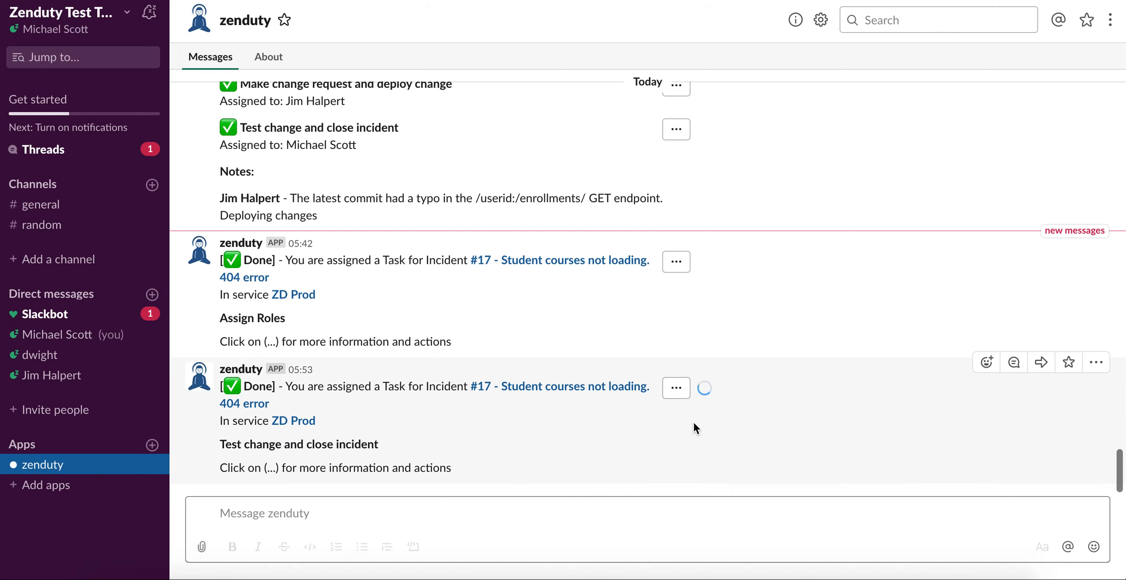
pyautogui.press('Escape')
pyautogui.click(676, 387)
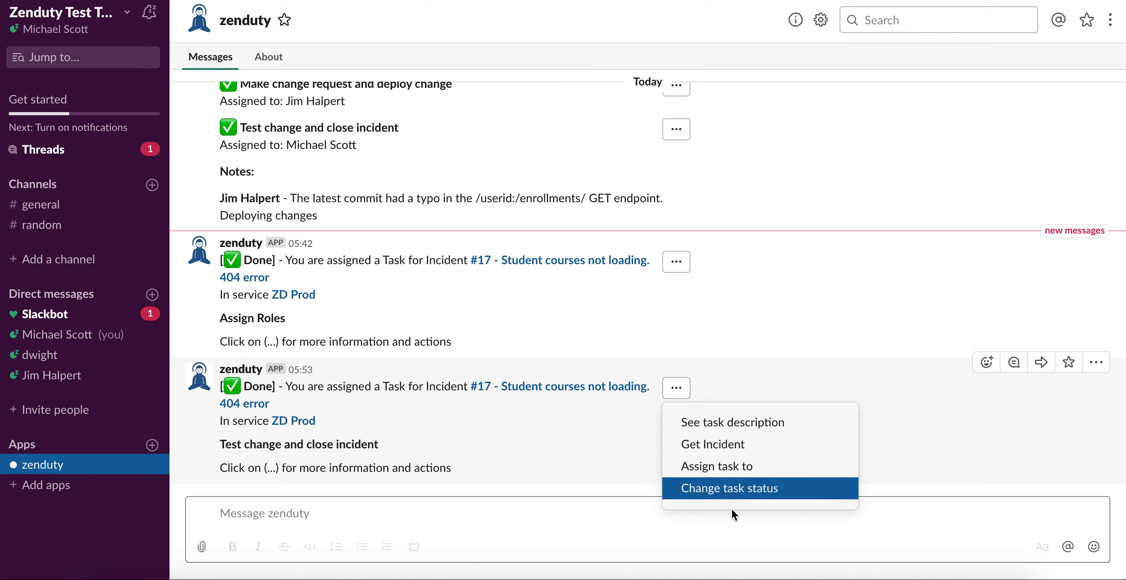
pyautogui.click(726, 471)
# Recheck the resolved incident #17 message from its service and comms details through its tasks, notes and assigned-task messages
pyautogui.scroll(5, 633, 395)
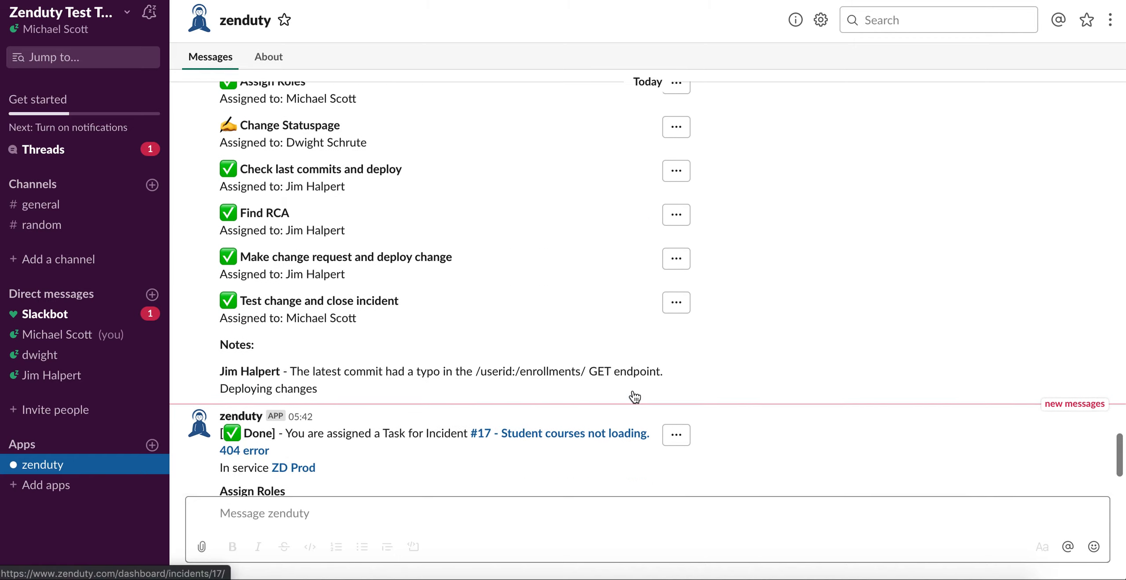
pyautogui.scroll(-4, 633, 395)
pyautogui.scroll(10, 633, 395)
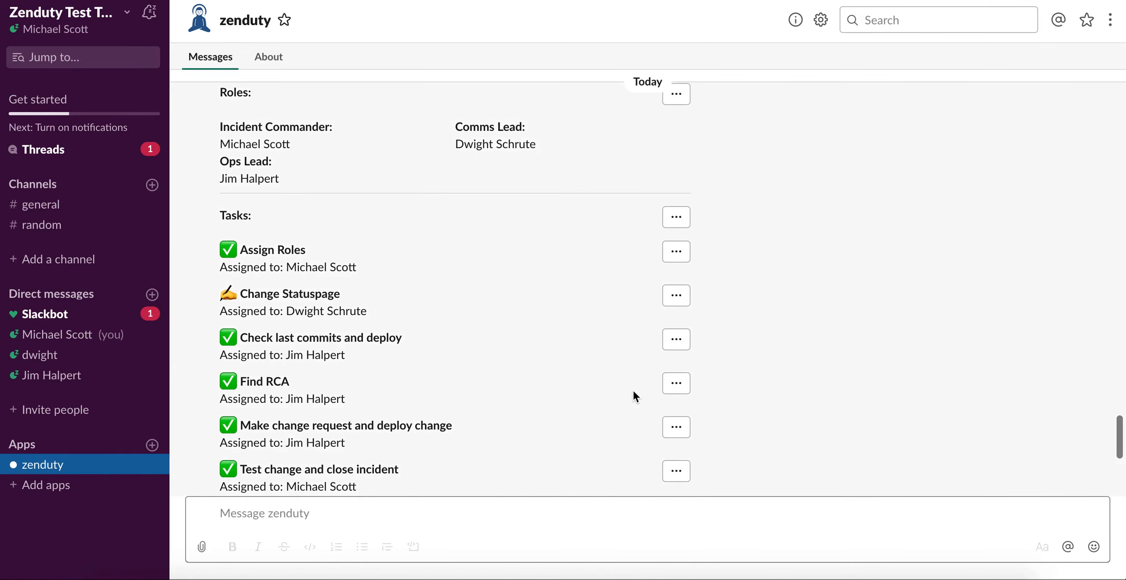
pyautogui.scroll(5, 633, 396)
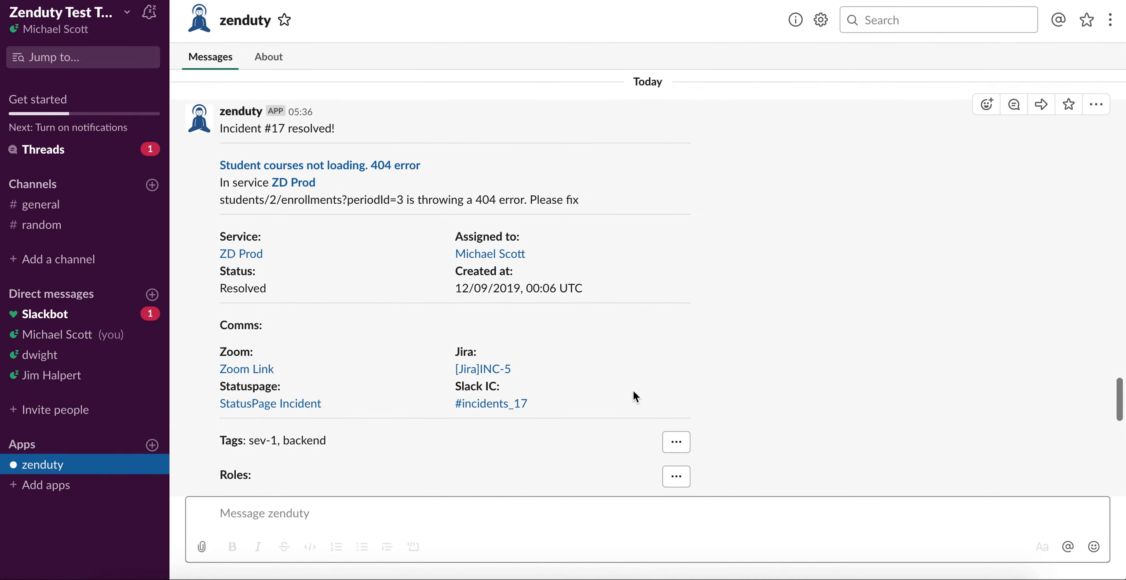
pyautogui.scroll(-1, 633, 394)
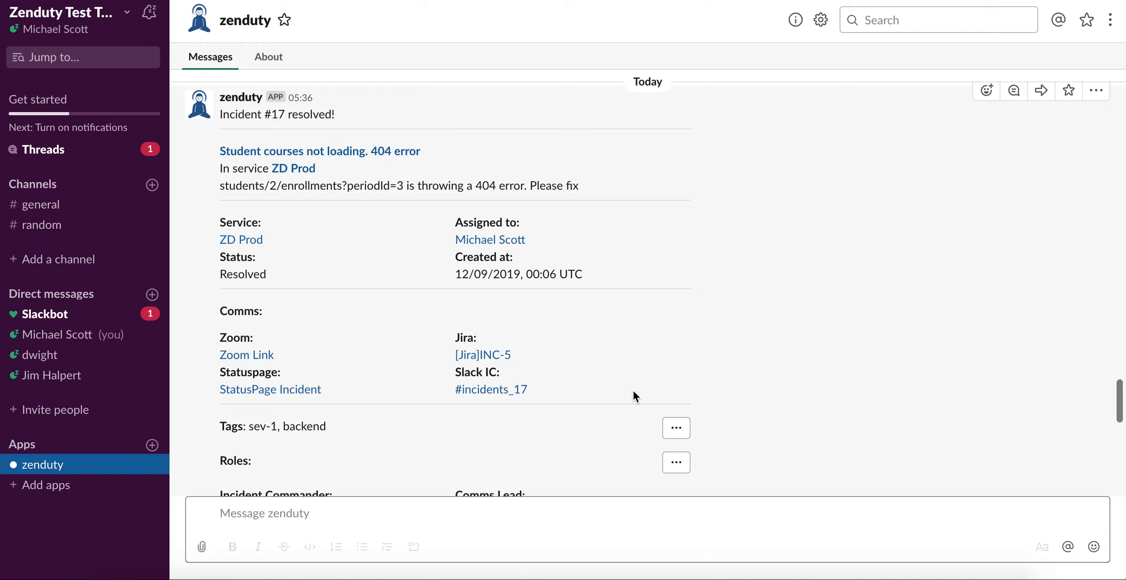
pyautogui.scroll(-15, 633, 389)
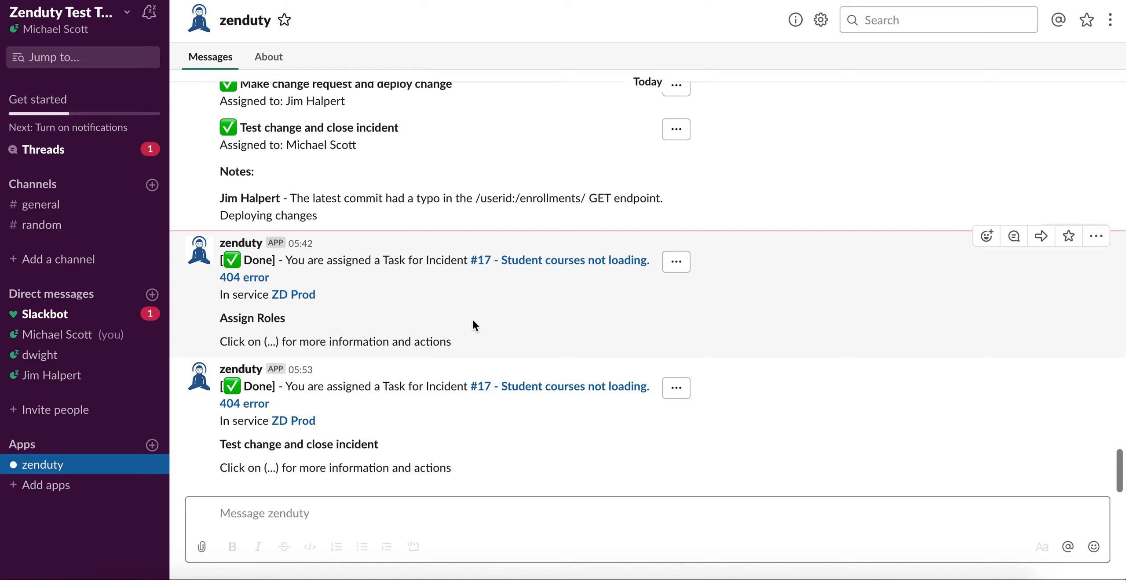
pyautogui.scroll(7, 473, 321)
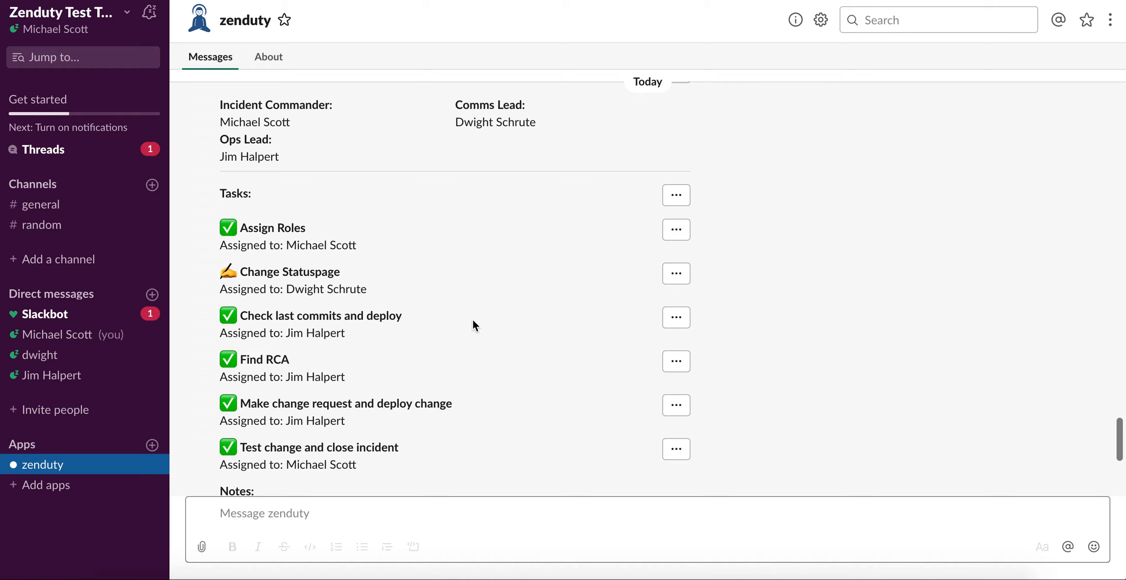
pyautogui.scroll(1, 472, 321)
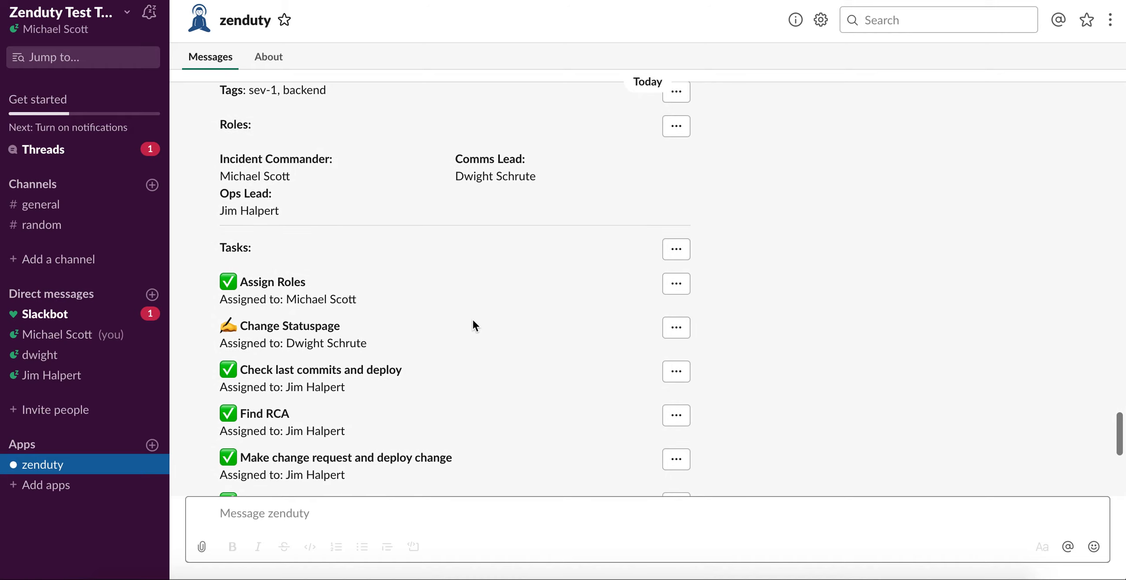